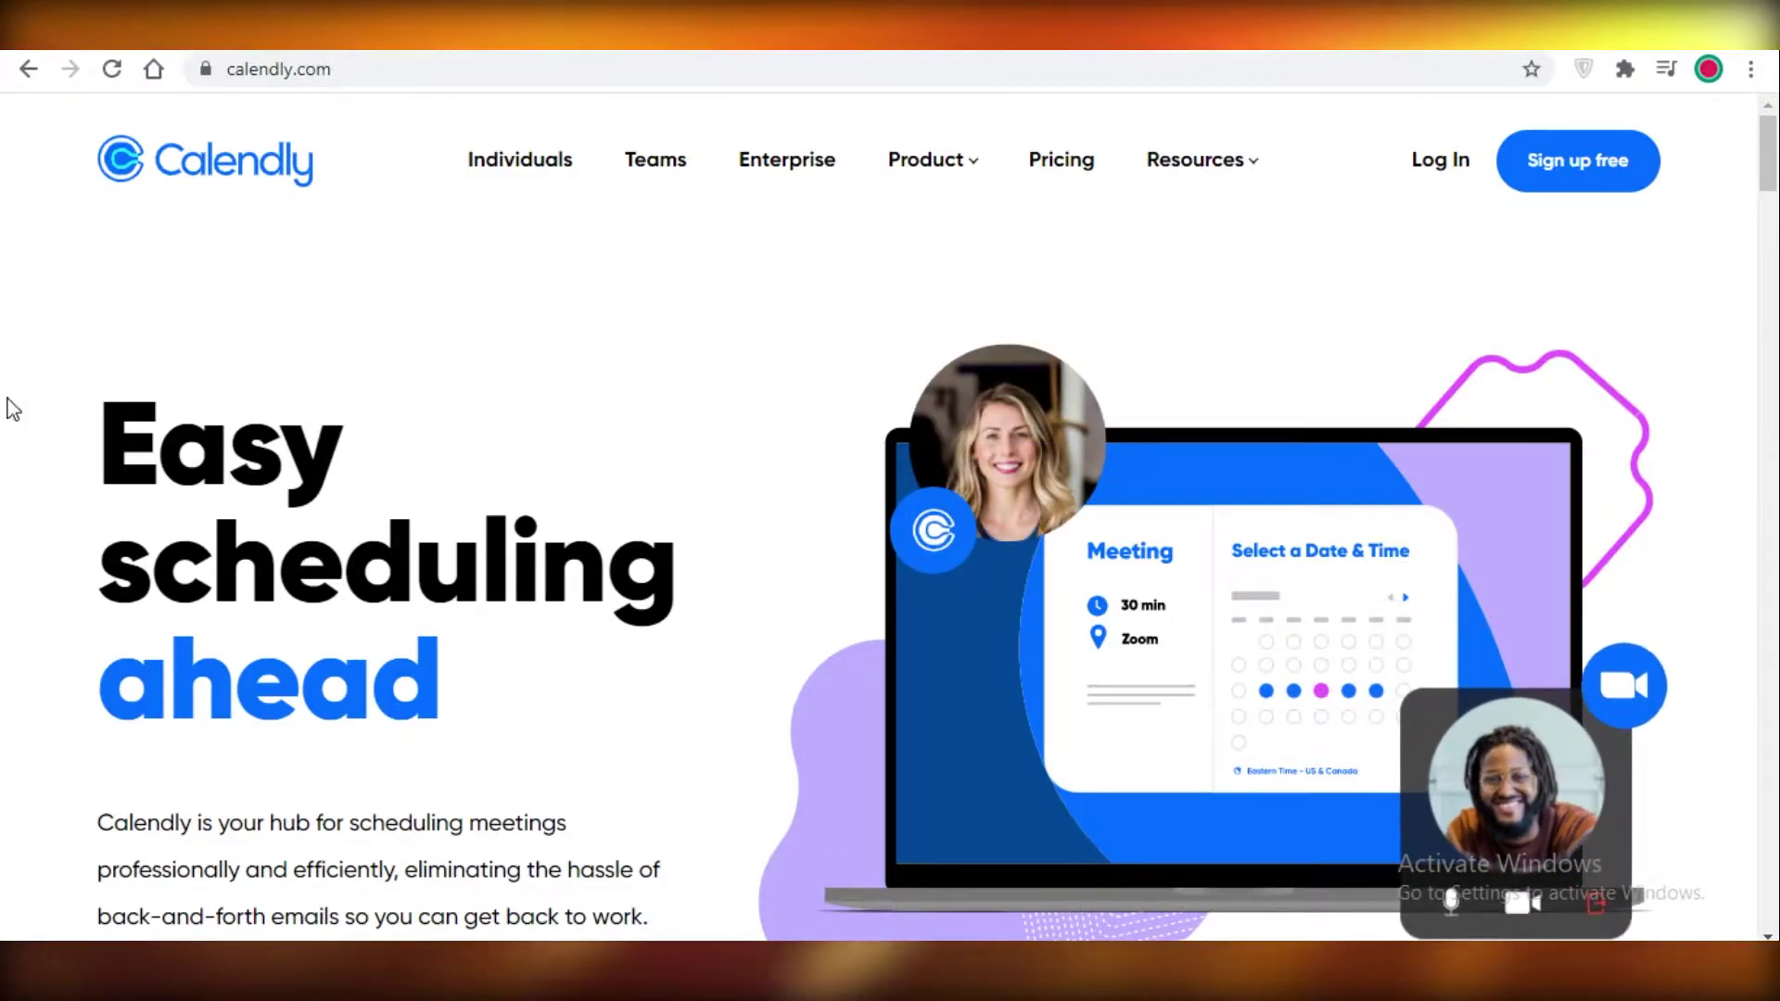
Step: Scroll down to the availability setup page showing 09:00am–05:00pm on weekdays
scroll(659, 584, down, 4)
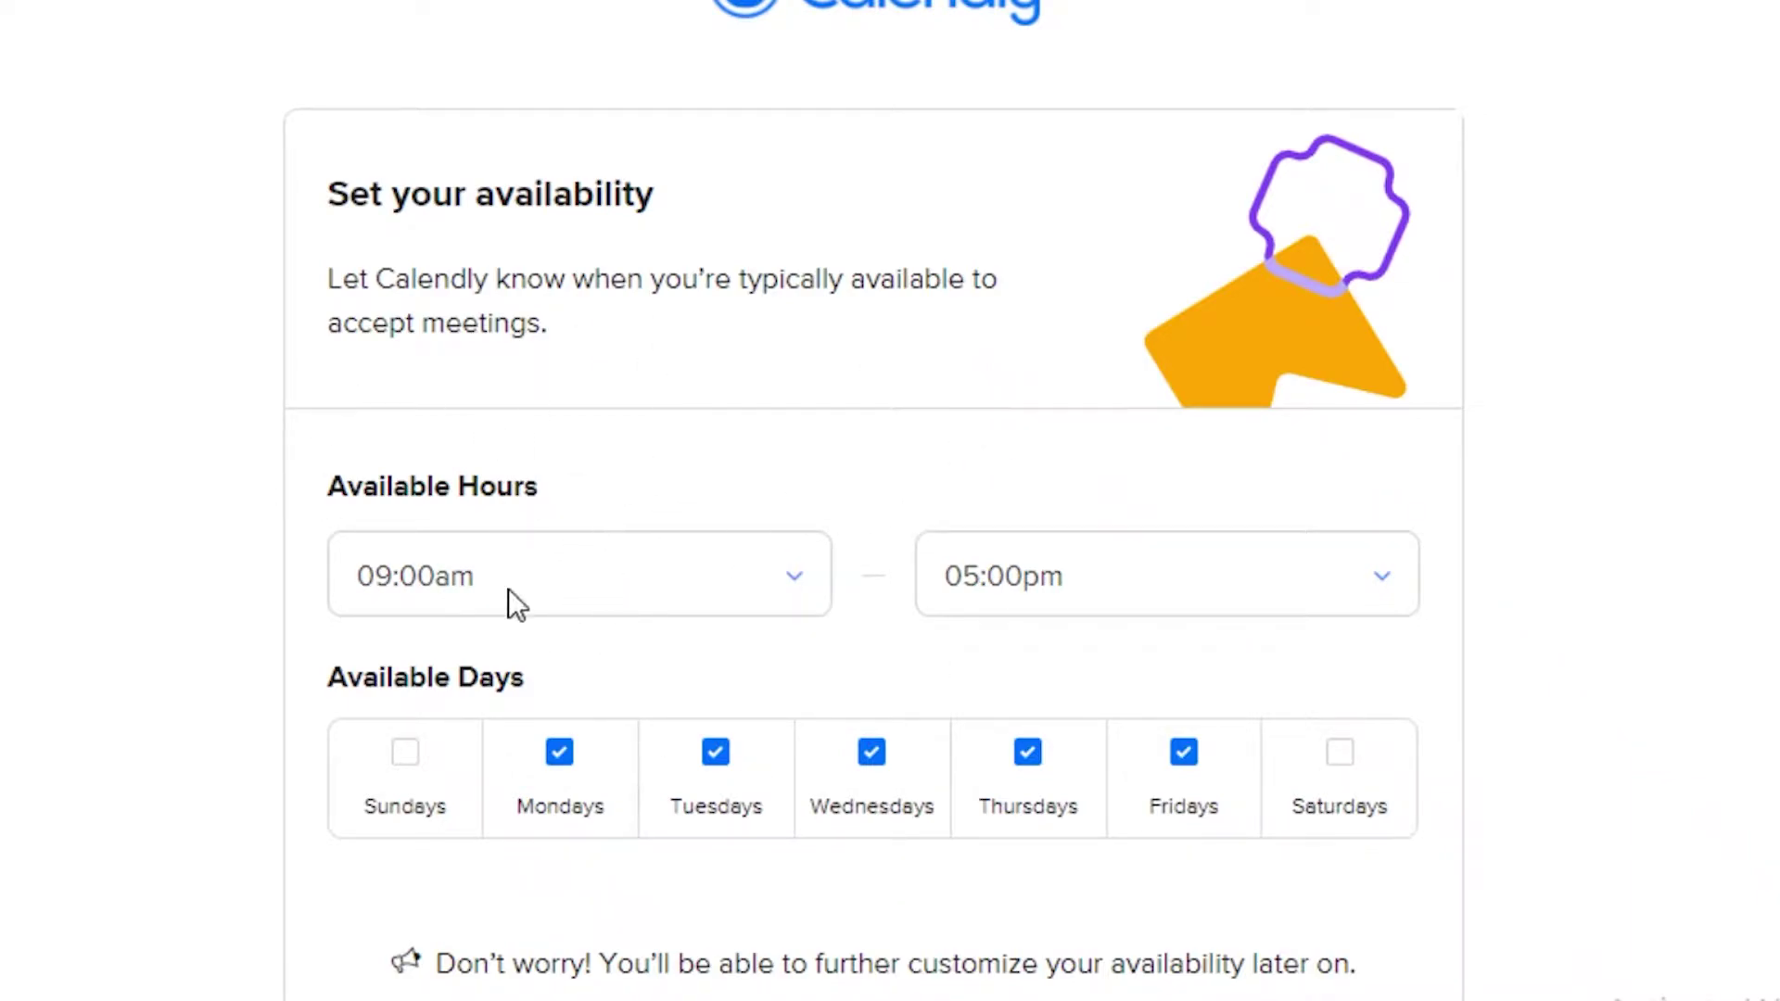
Step: Set the daily hours to 04:00pm–05:00pm on all seven days and submit them
scroll(965, 510, down, 2)
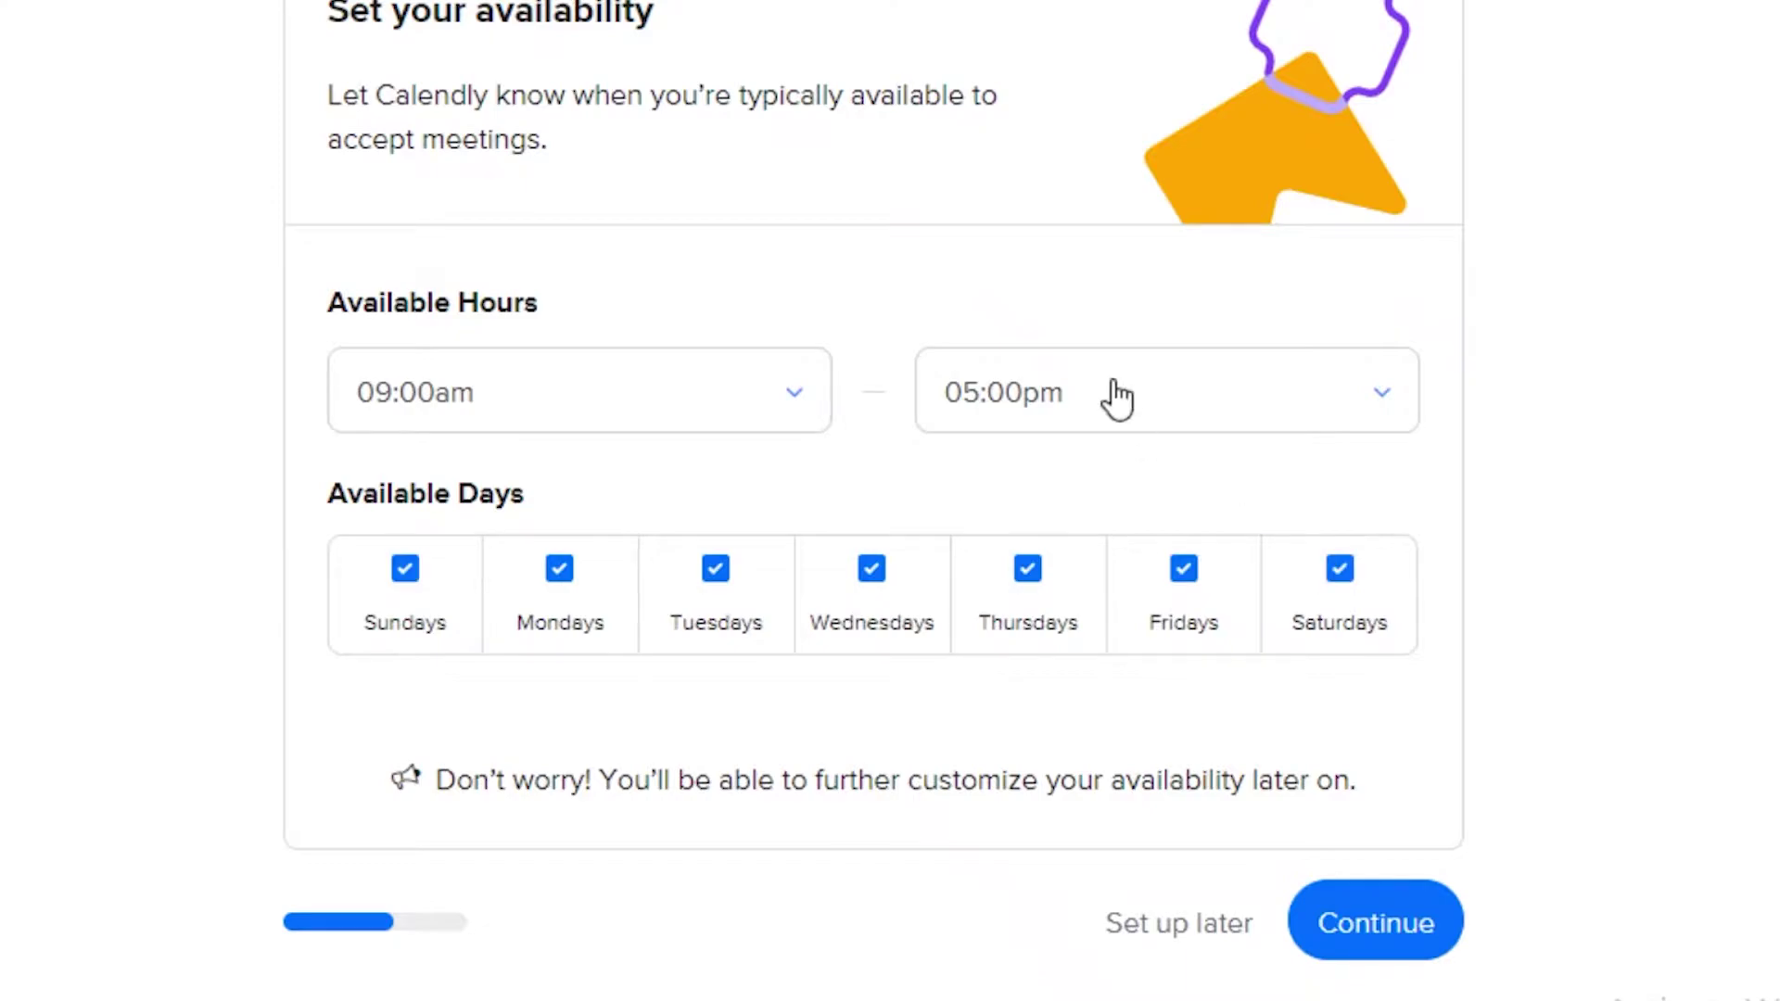
click(649, 380)
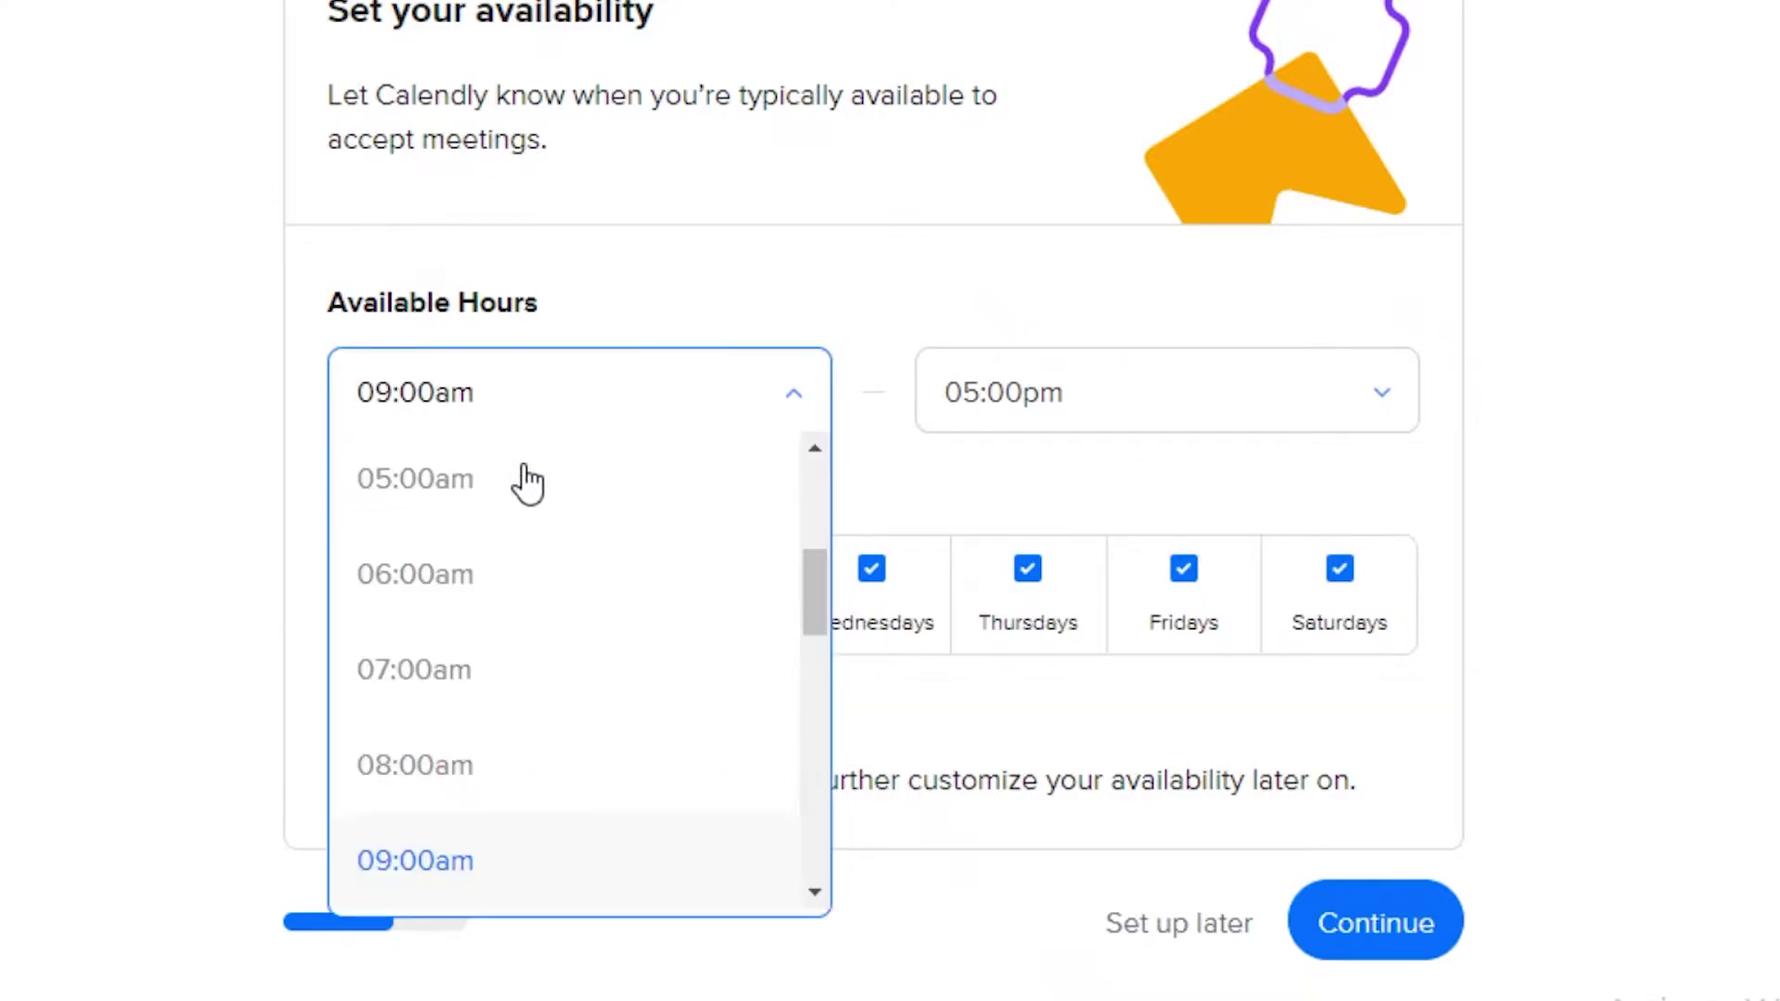
scroll(500, 556, down, 10)
scroll(459, 519, up, 3)
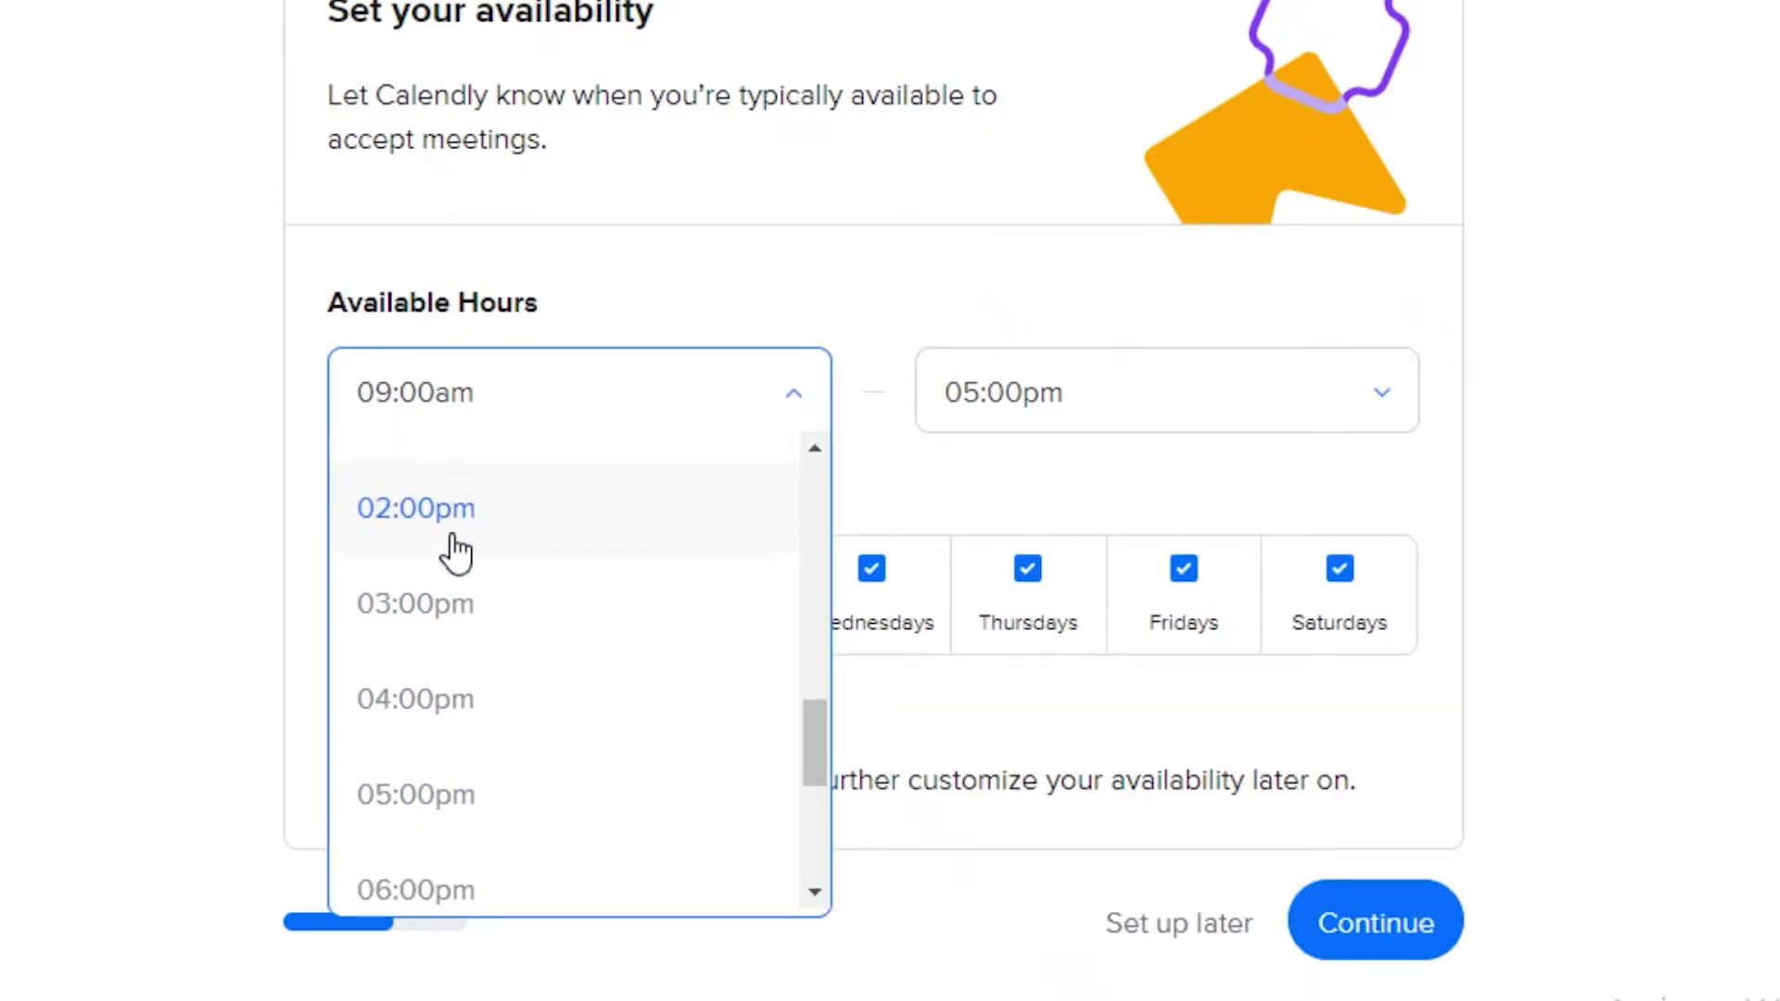
click(482, 723)
click(1001, 394)
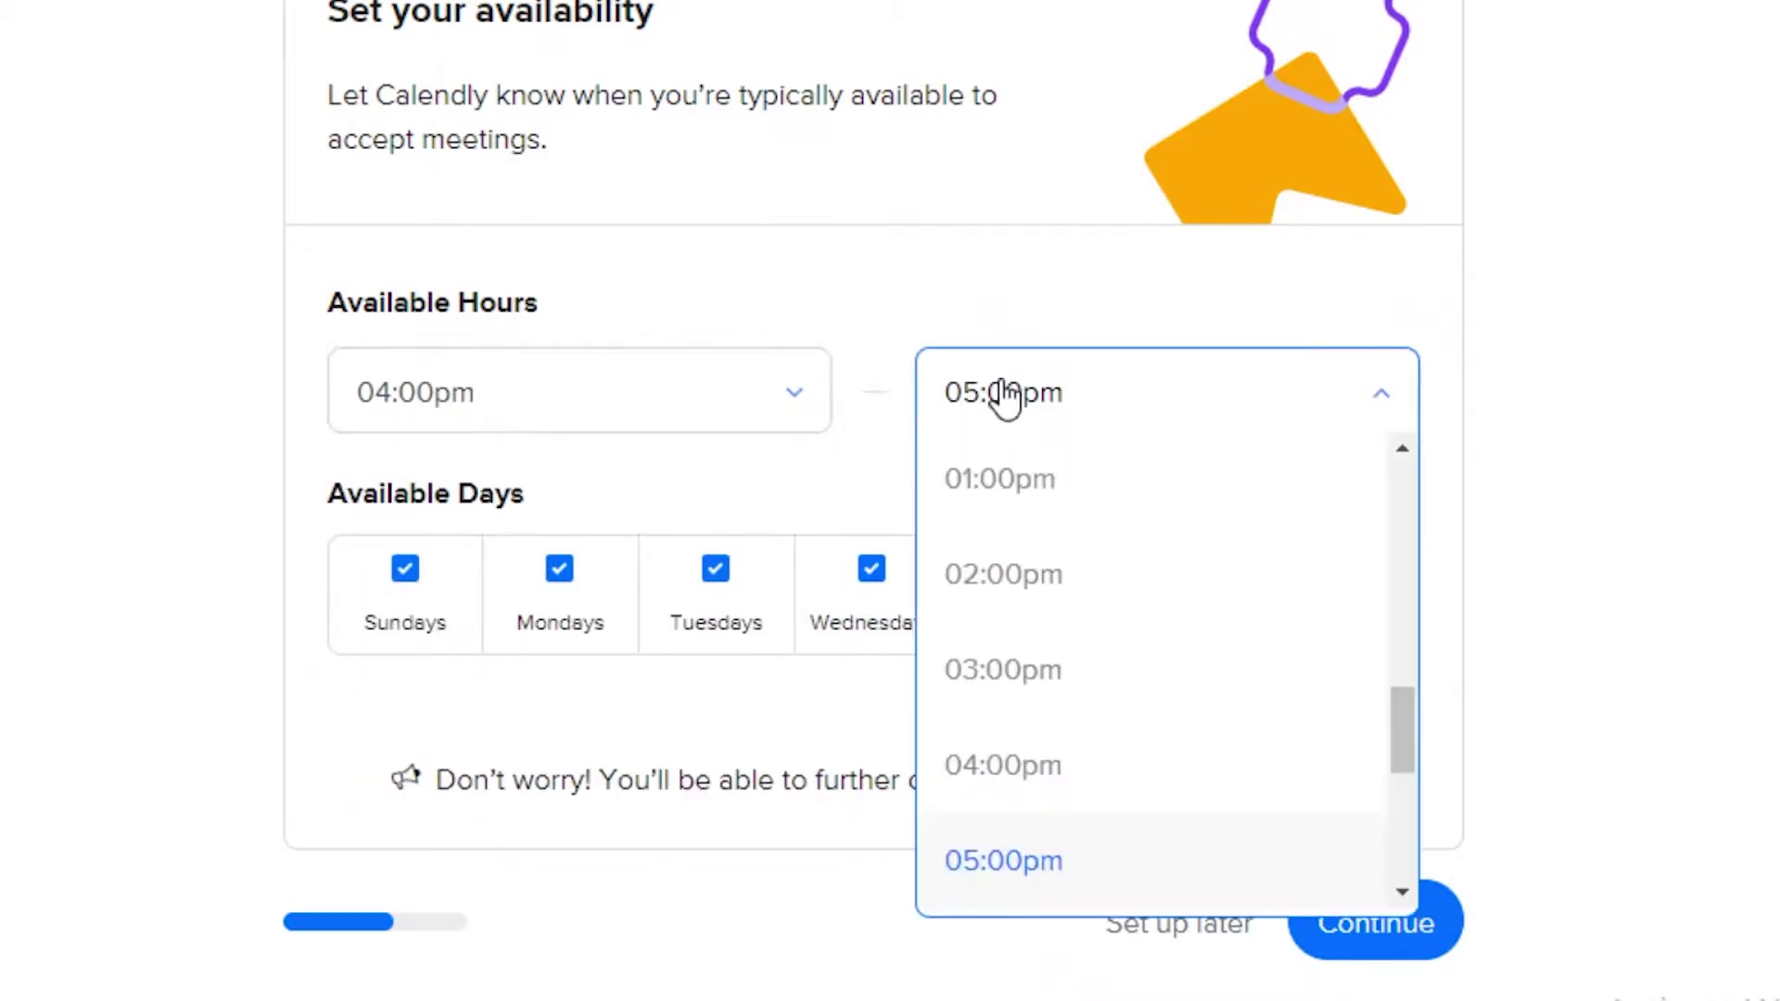
click(1005, 394)
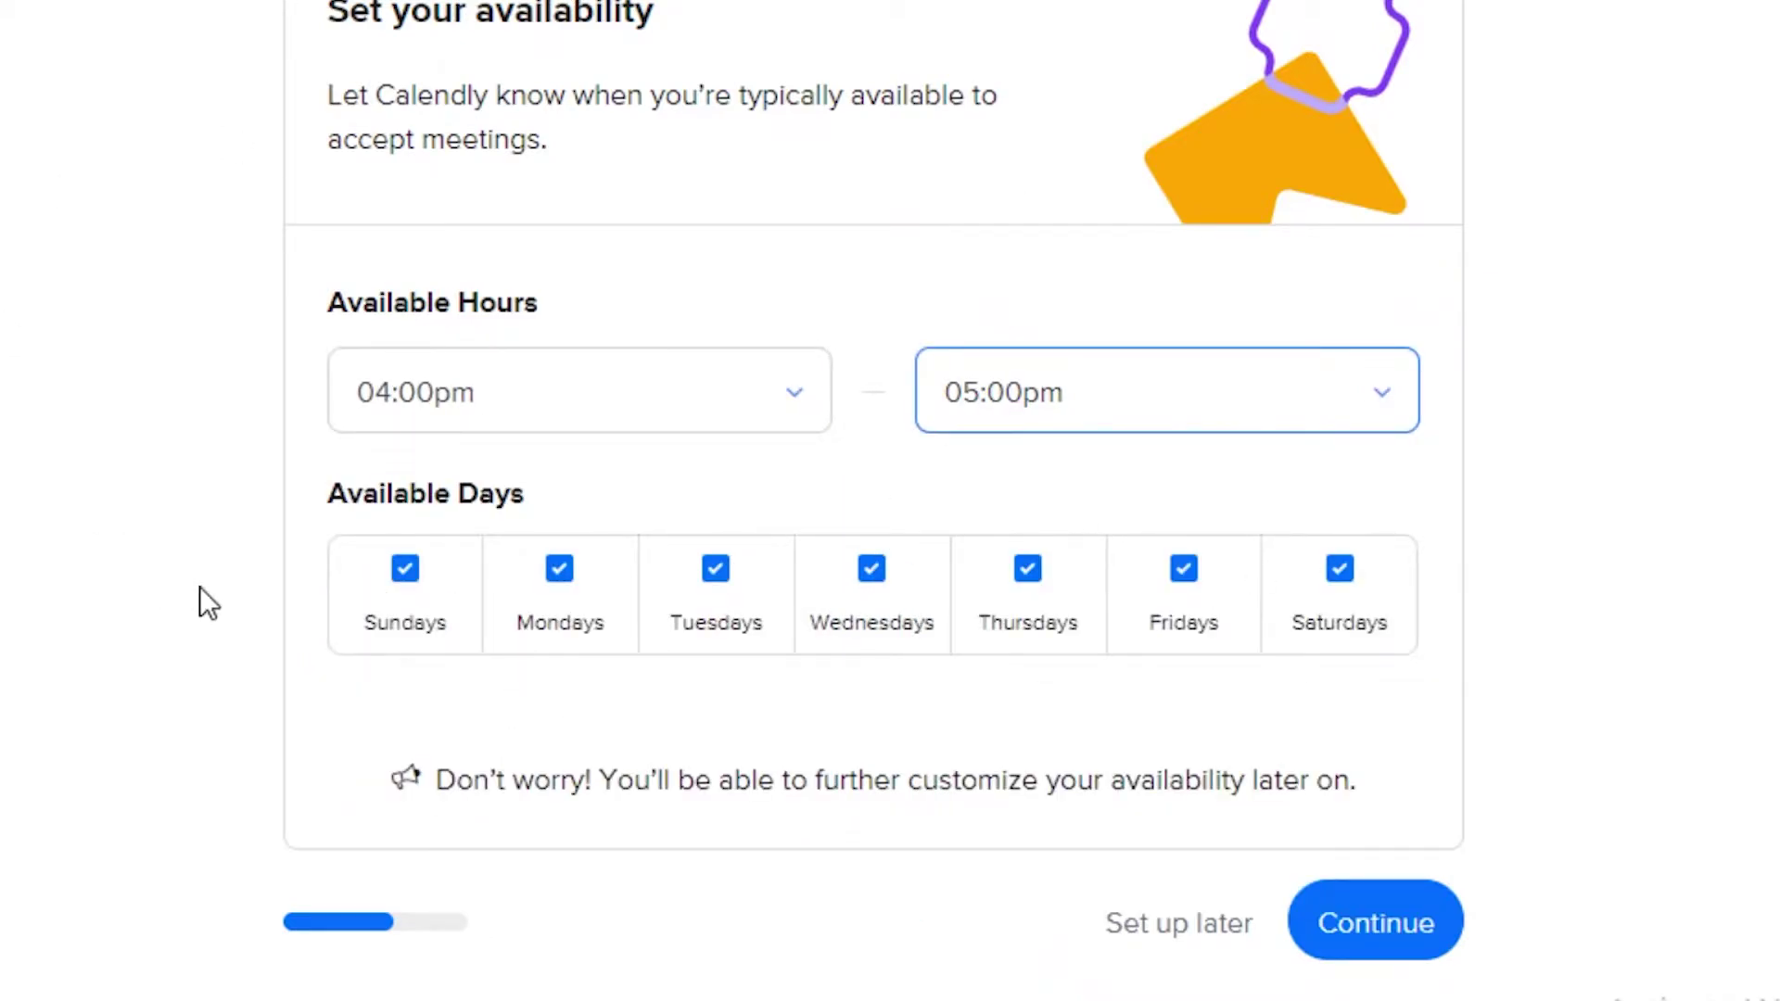
click(1381, 923)
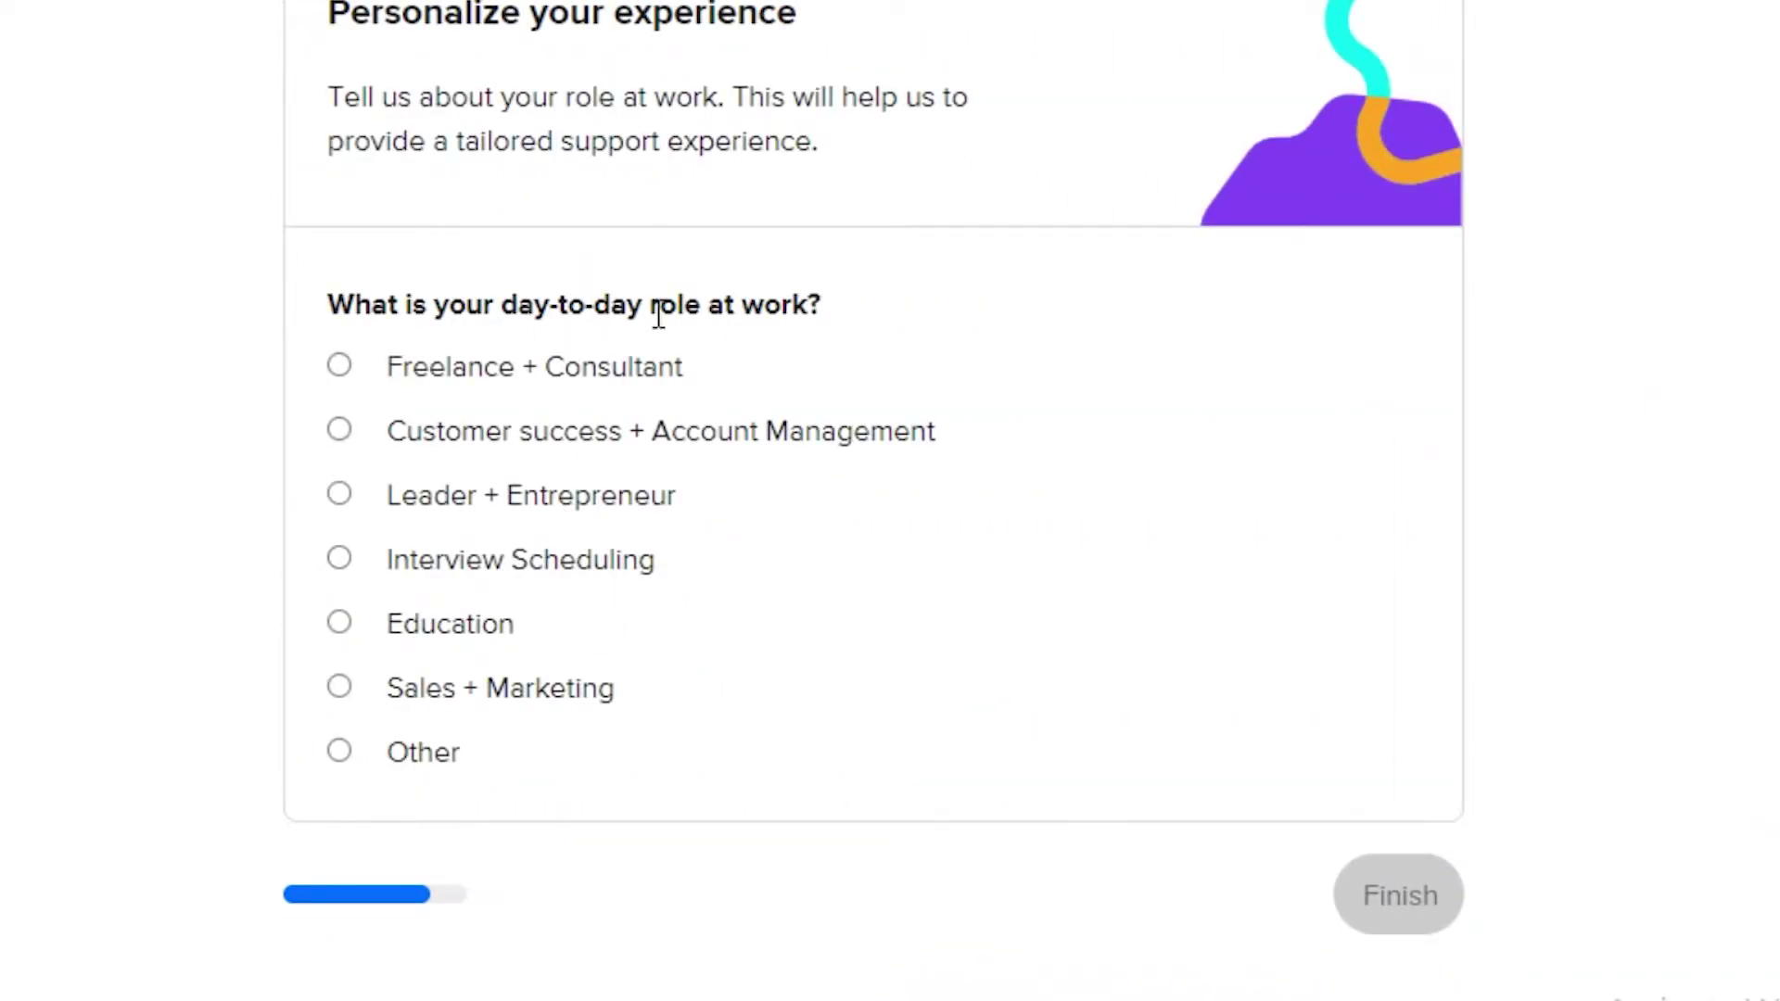
Step: Choose Education as the day-to-day work role and finish the onboarding questions
scroll(562, 366, down, 1)
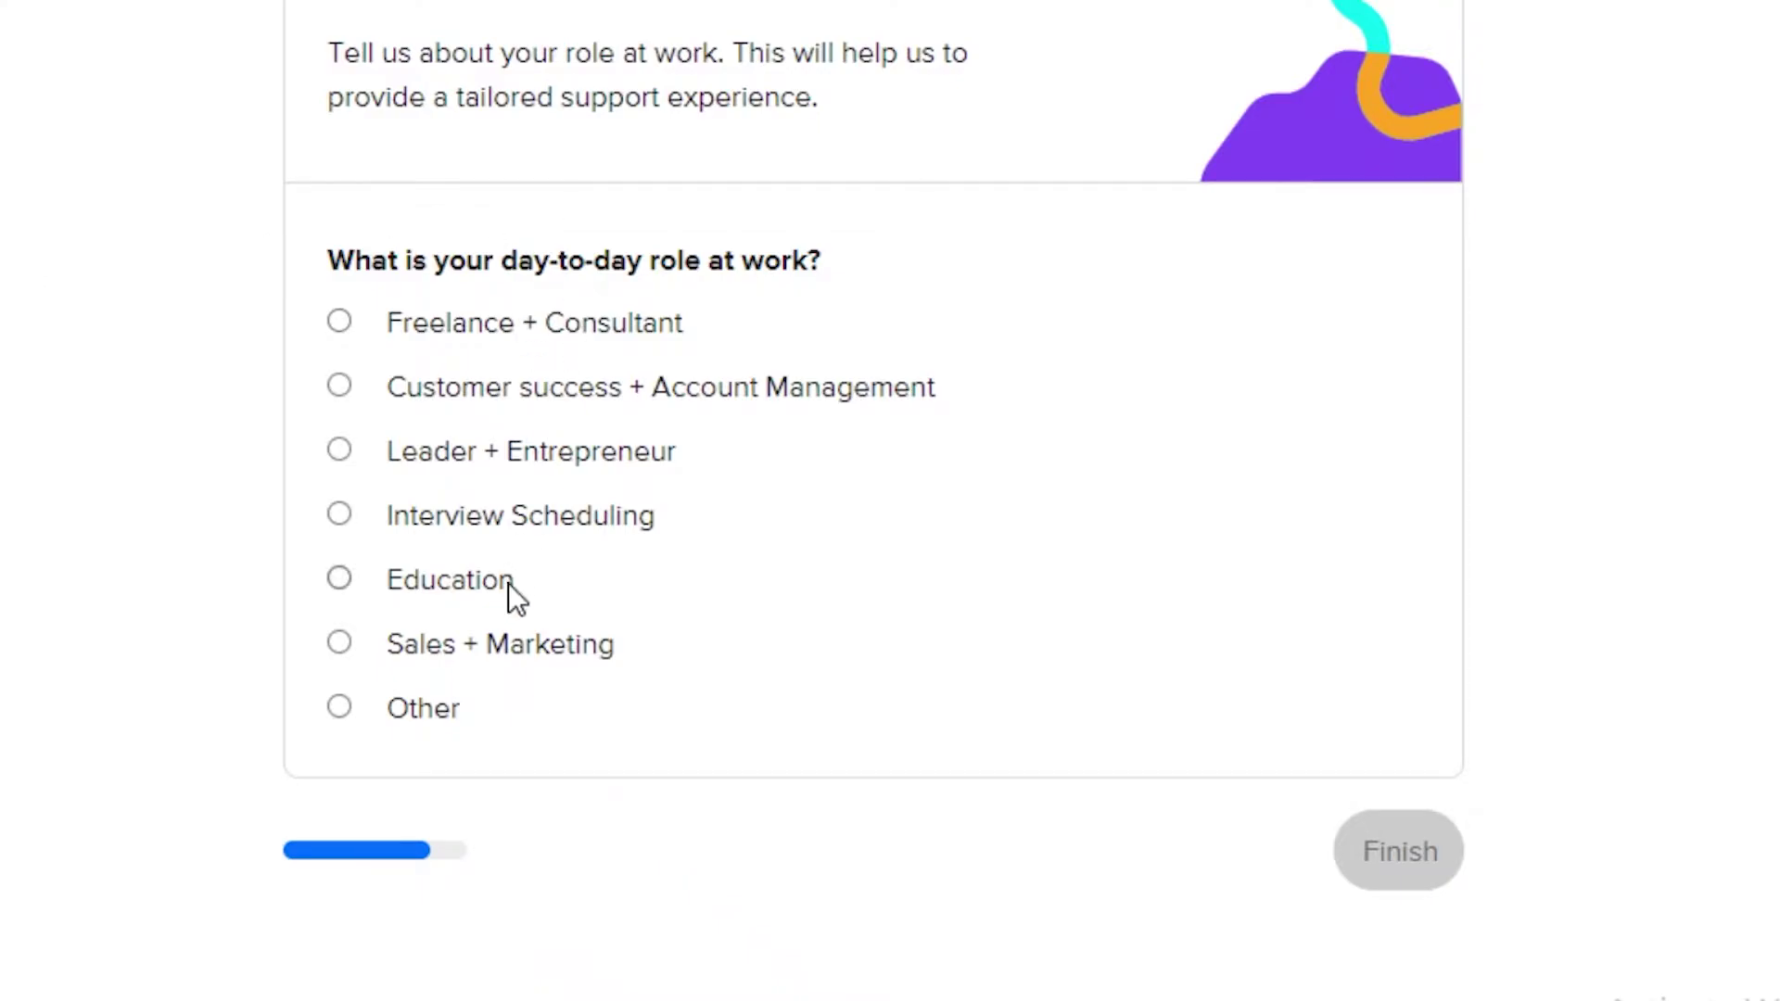
click(332, 573)
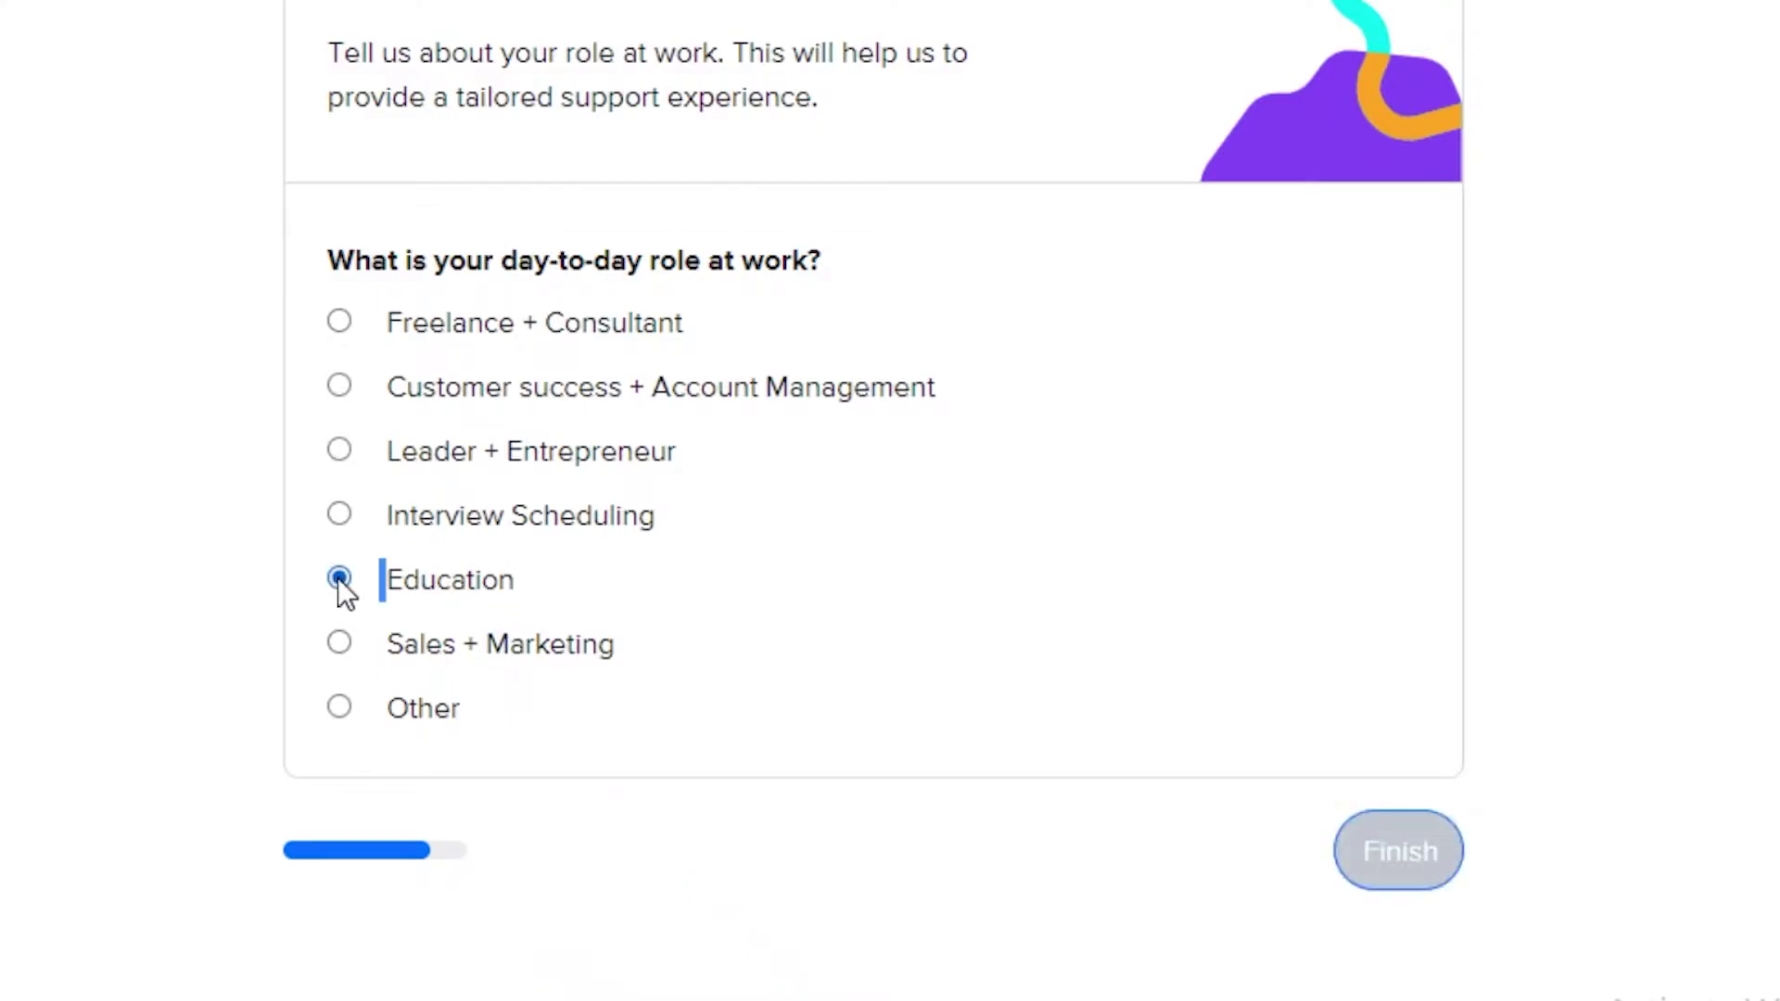
click(1372, 848)
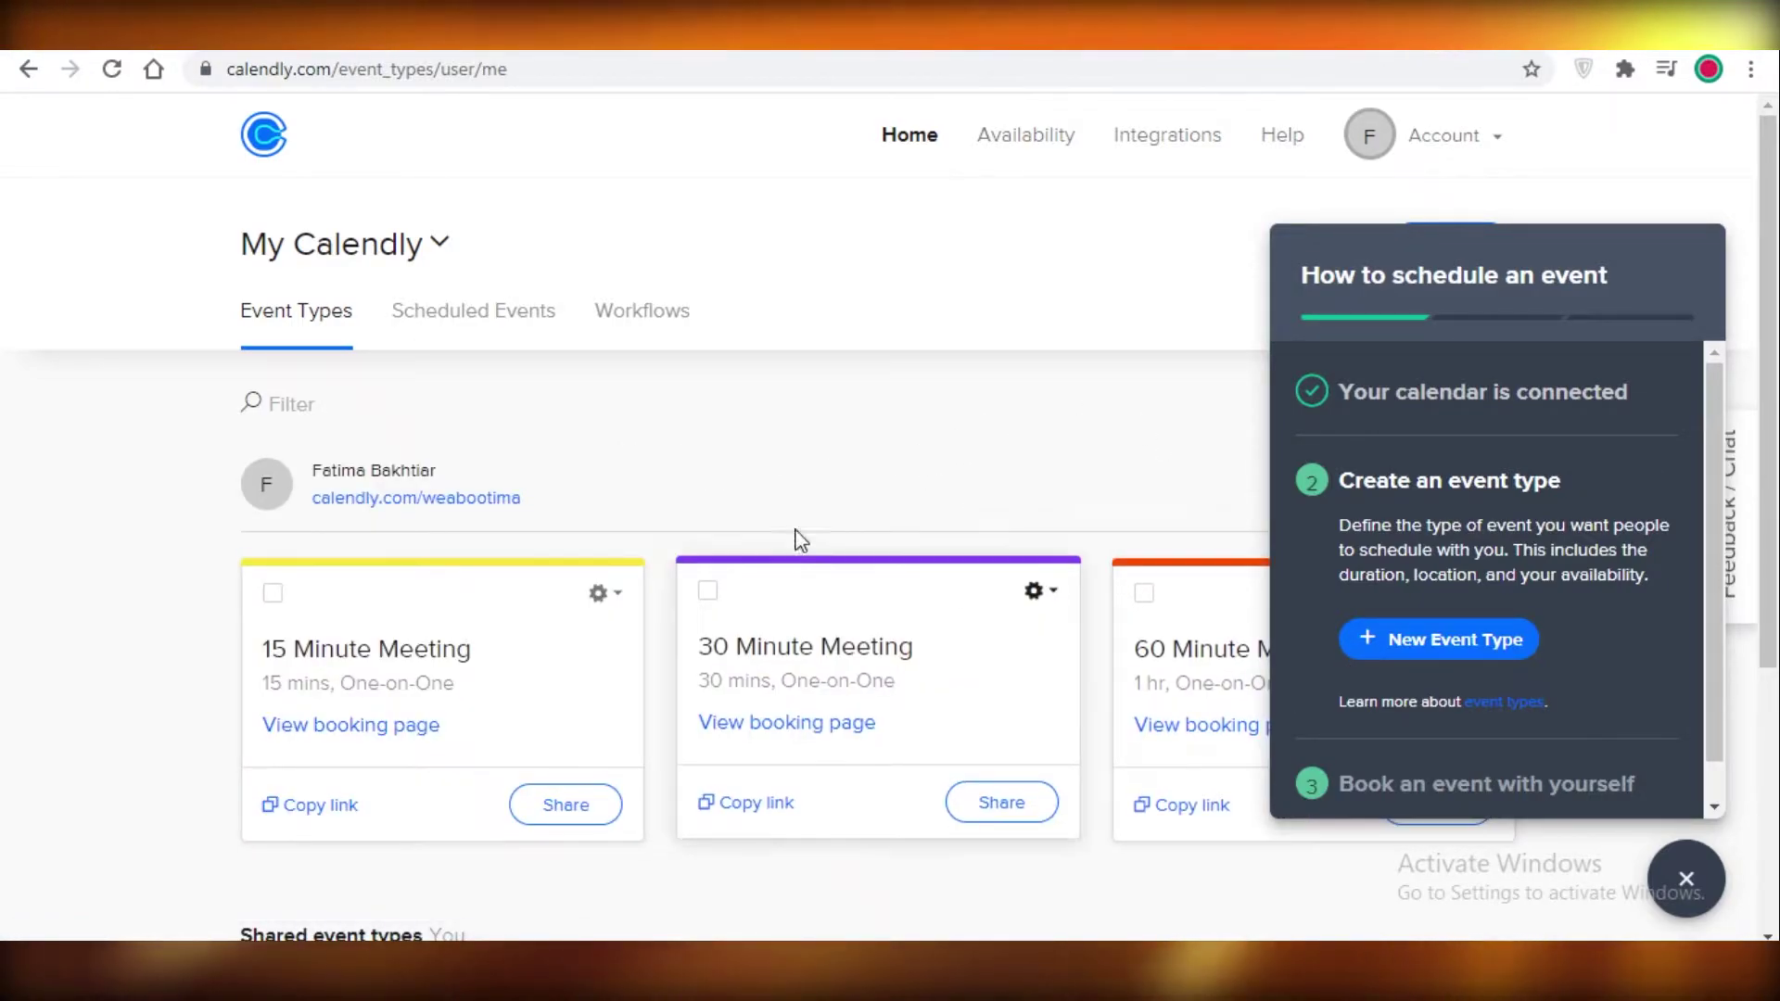
Step: Open the account options and view the Scheduled Events page
scroll(1112, 536, down, 4)
scroll(1112, 536, up, 4)
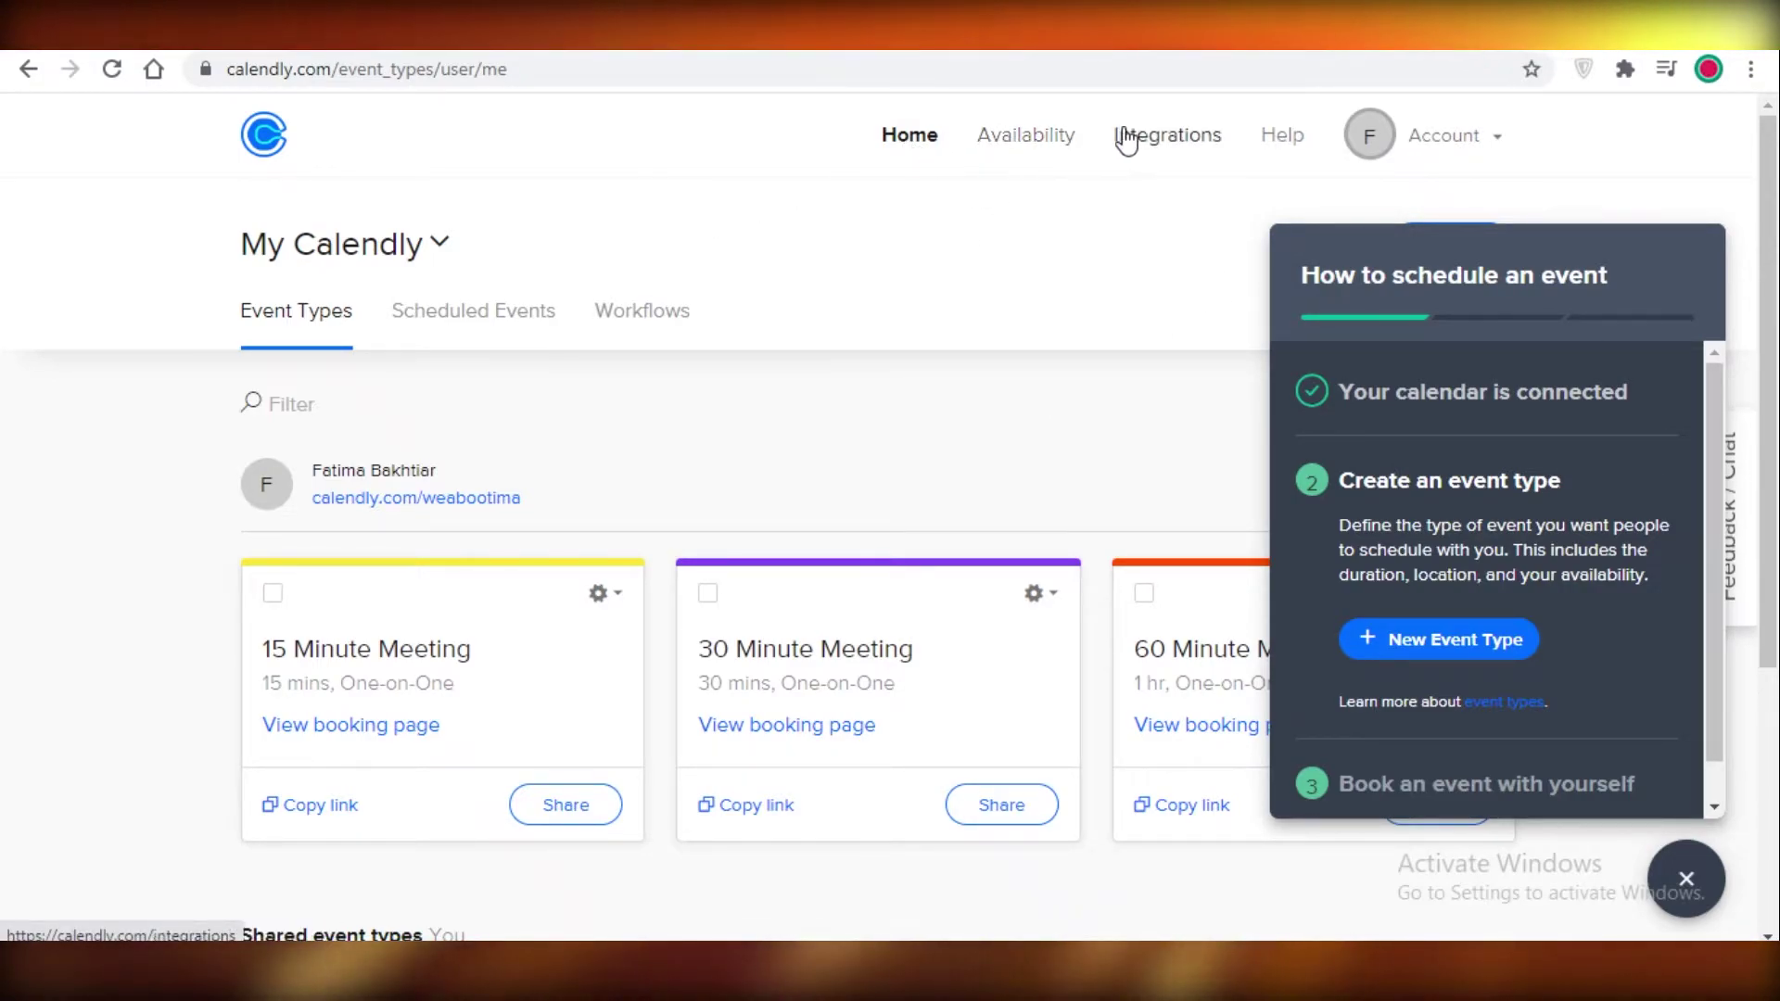
click(1437, 139)
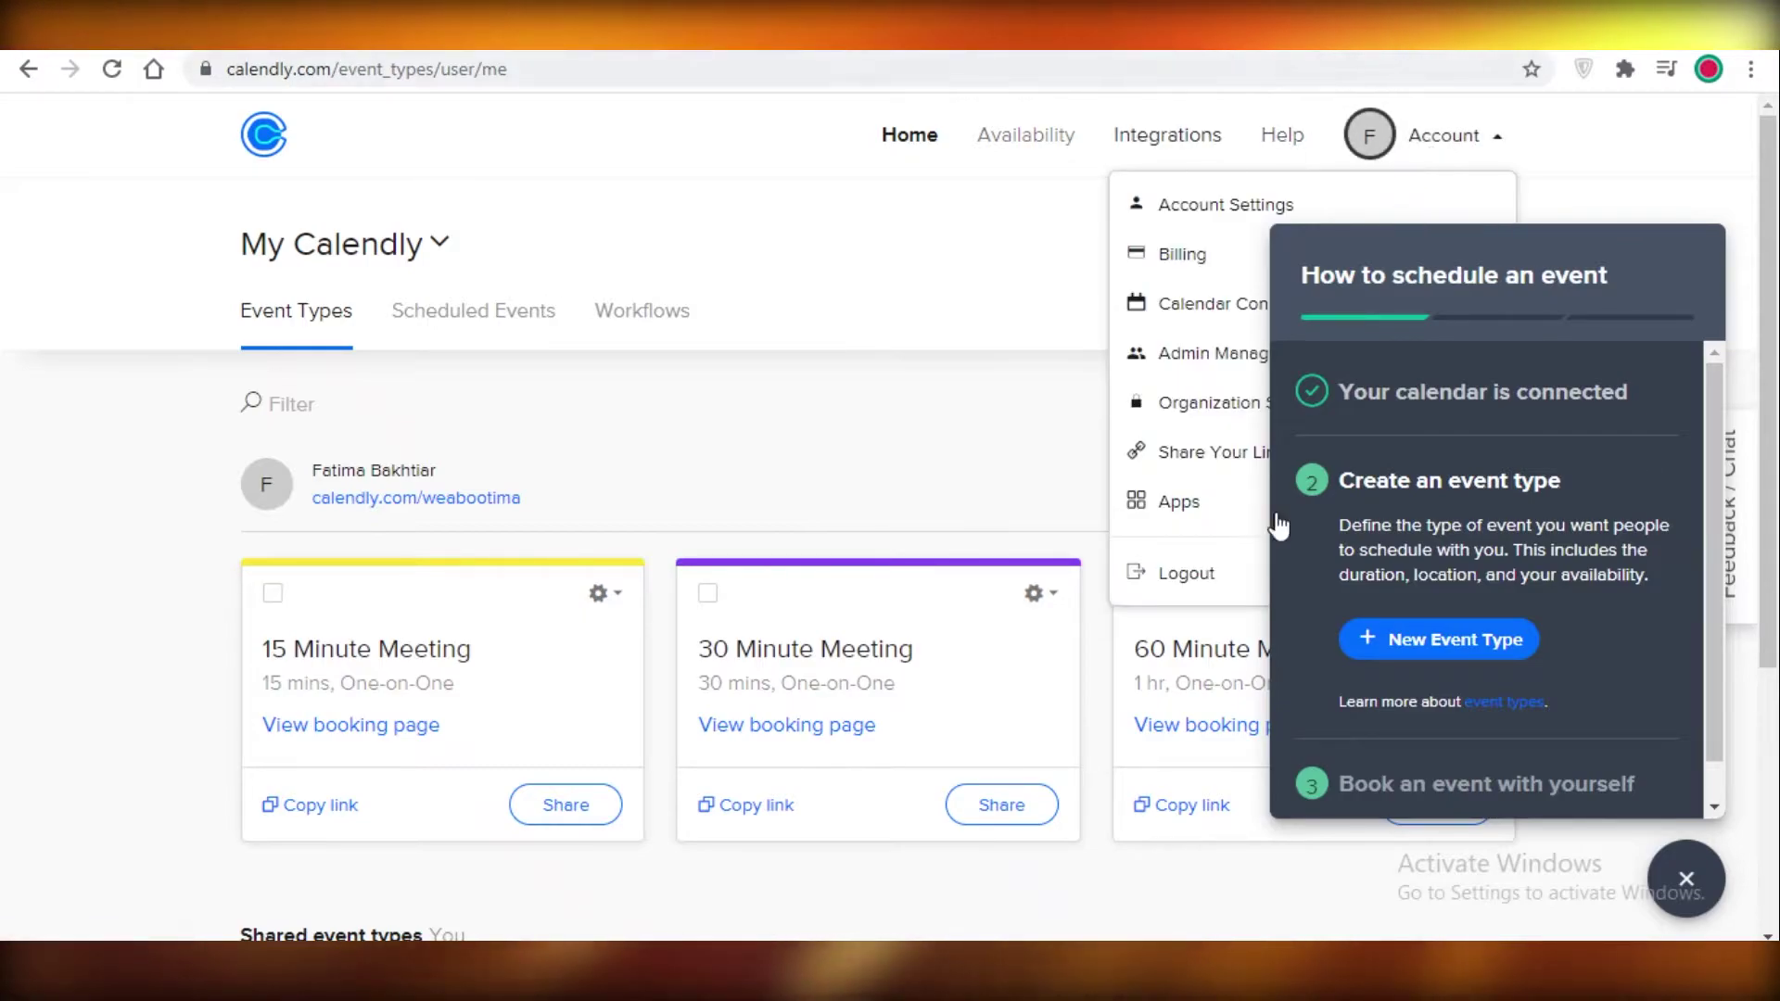
scroll(1541, 326, down, 2)
scroll(298, 337, up, 2)
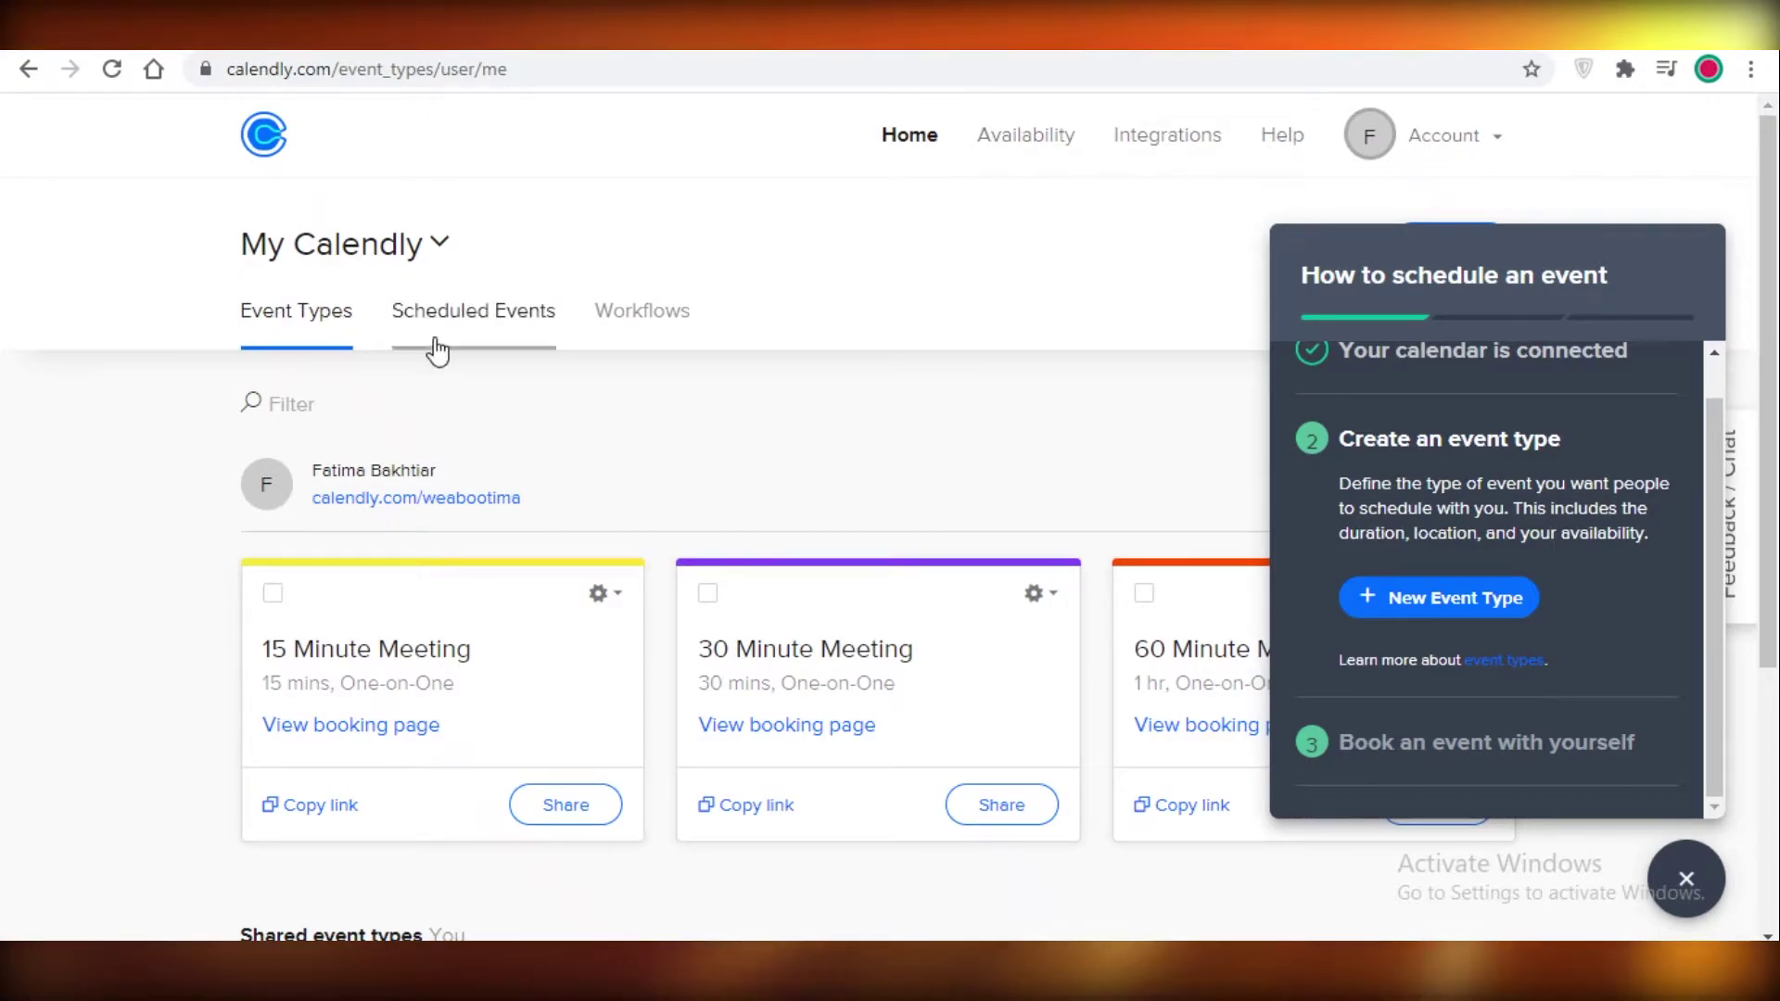
click(408, 326)
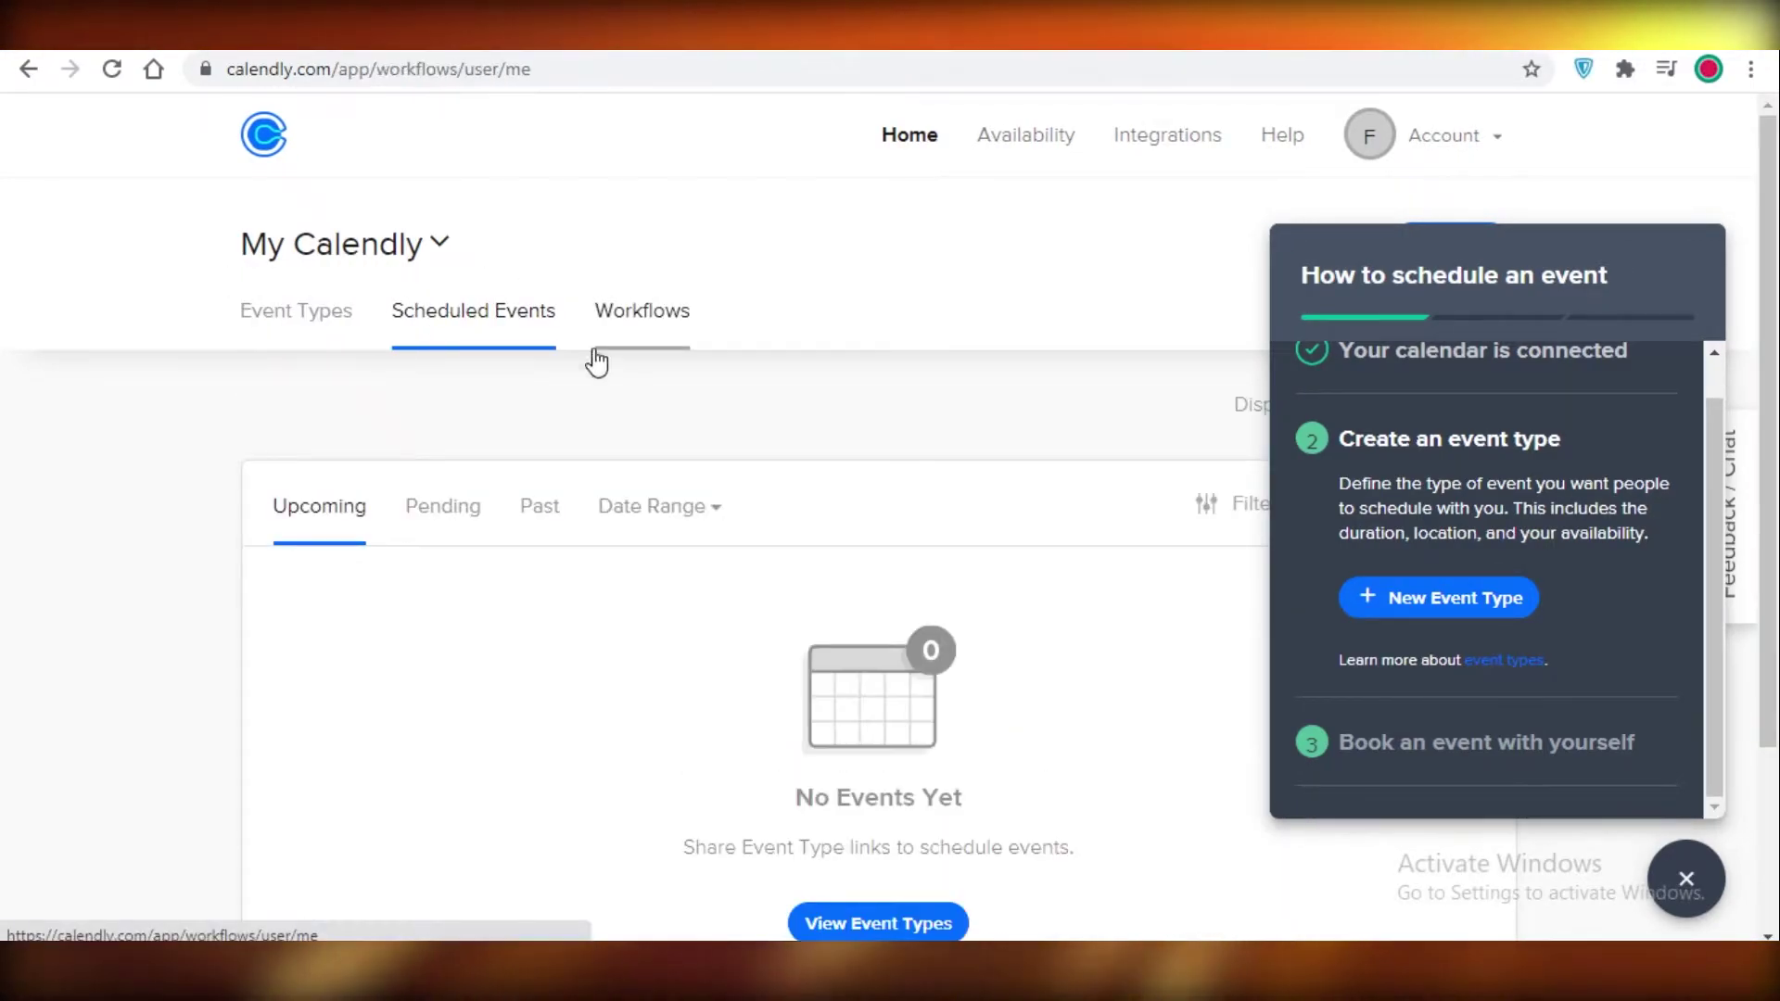
Step: Look at the Workflows page, then go back to the Event Types list
click(607, 309)
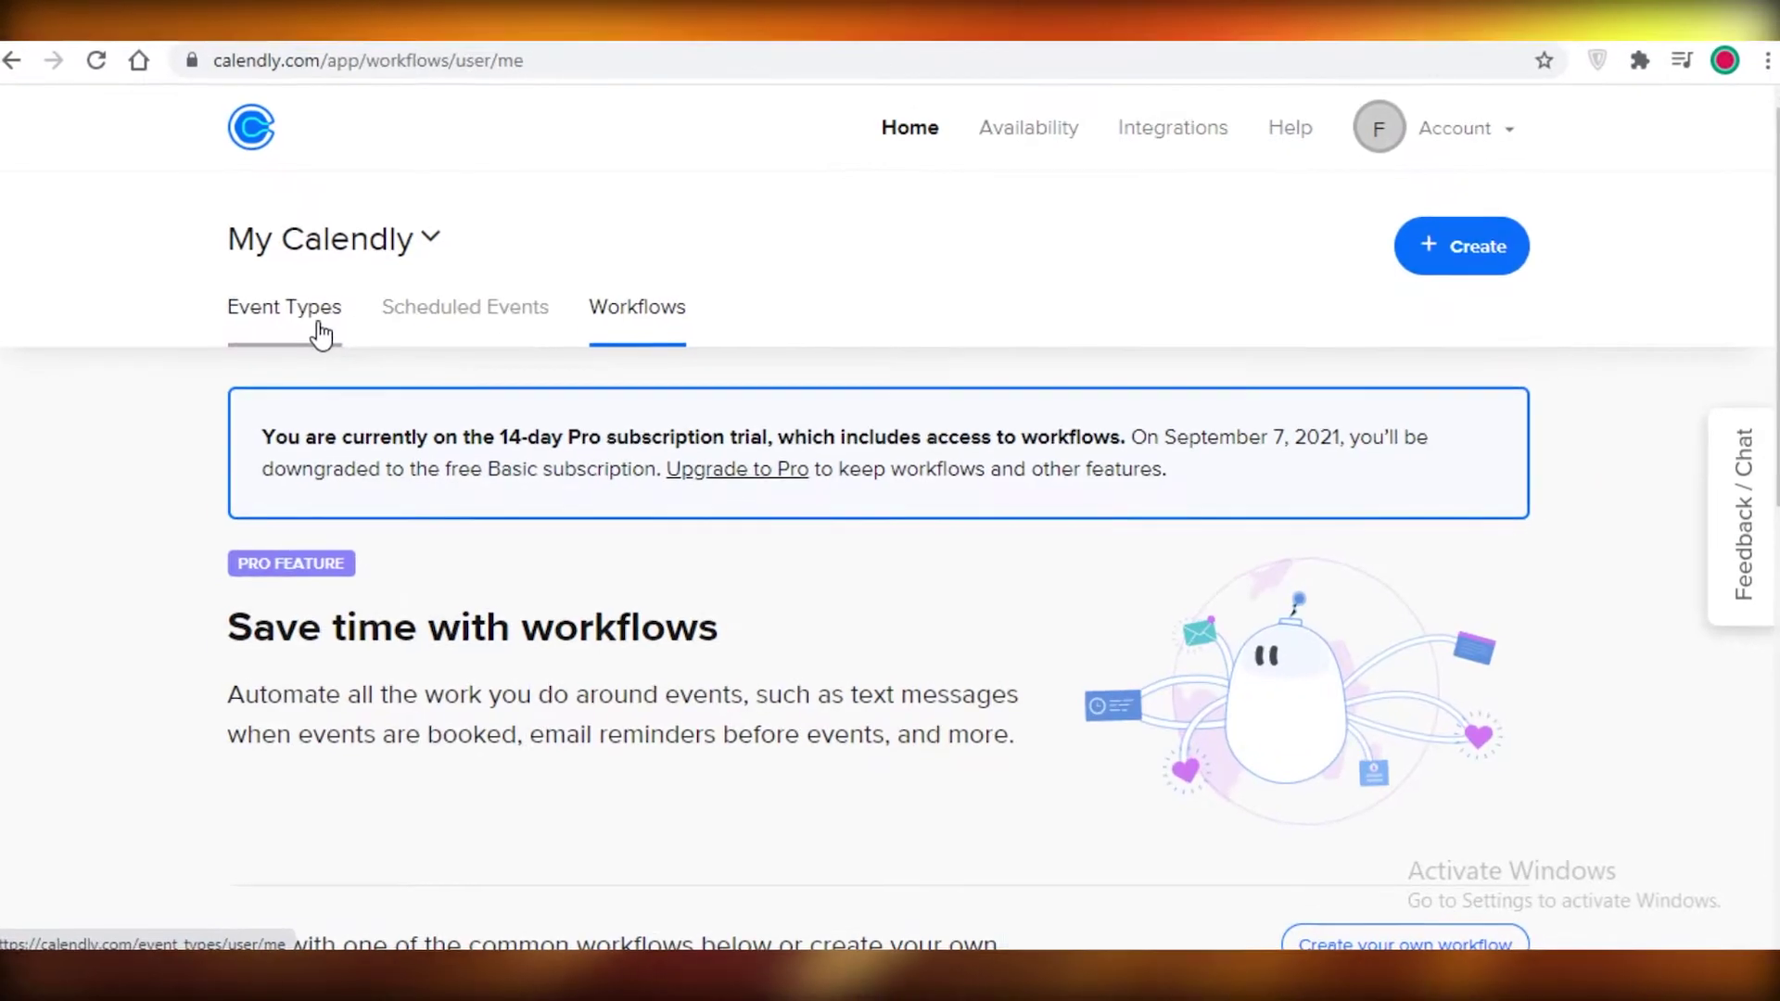
click(315, 319)
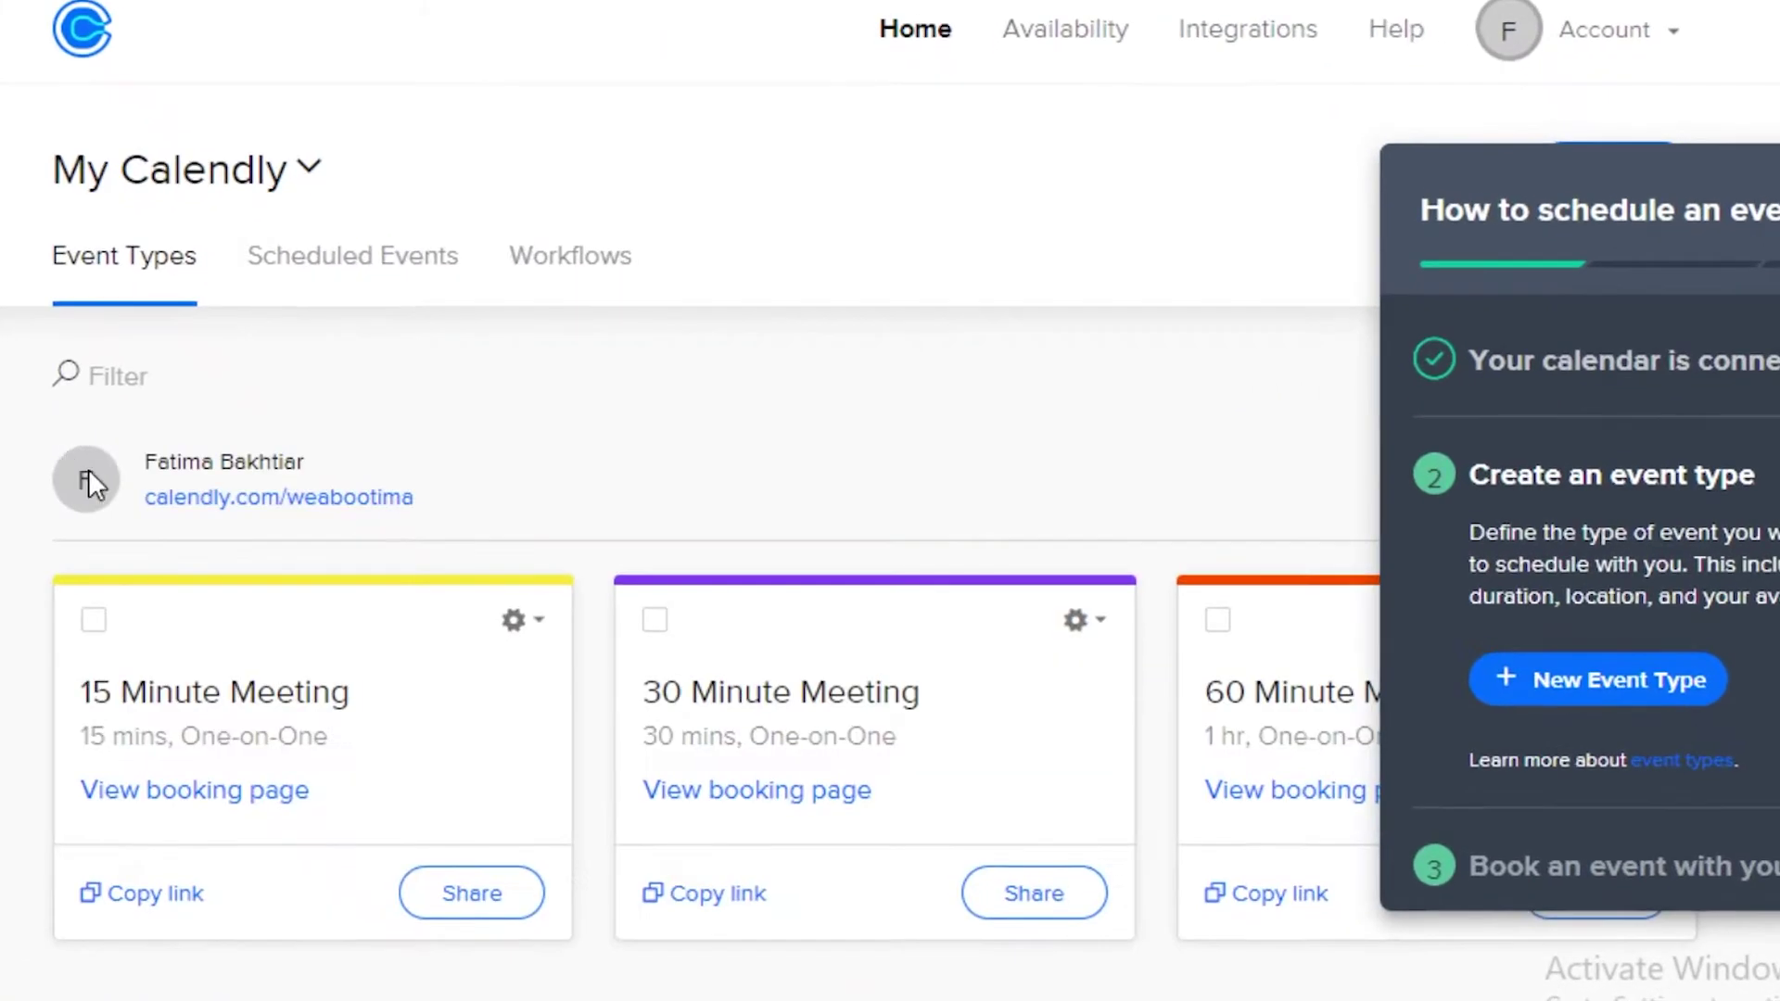
scroll(169, 602, down, 2)
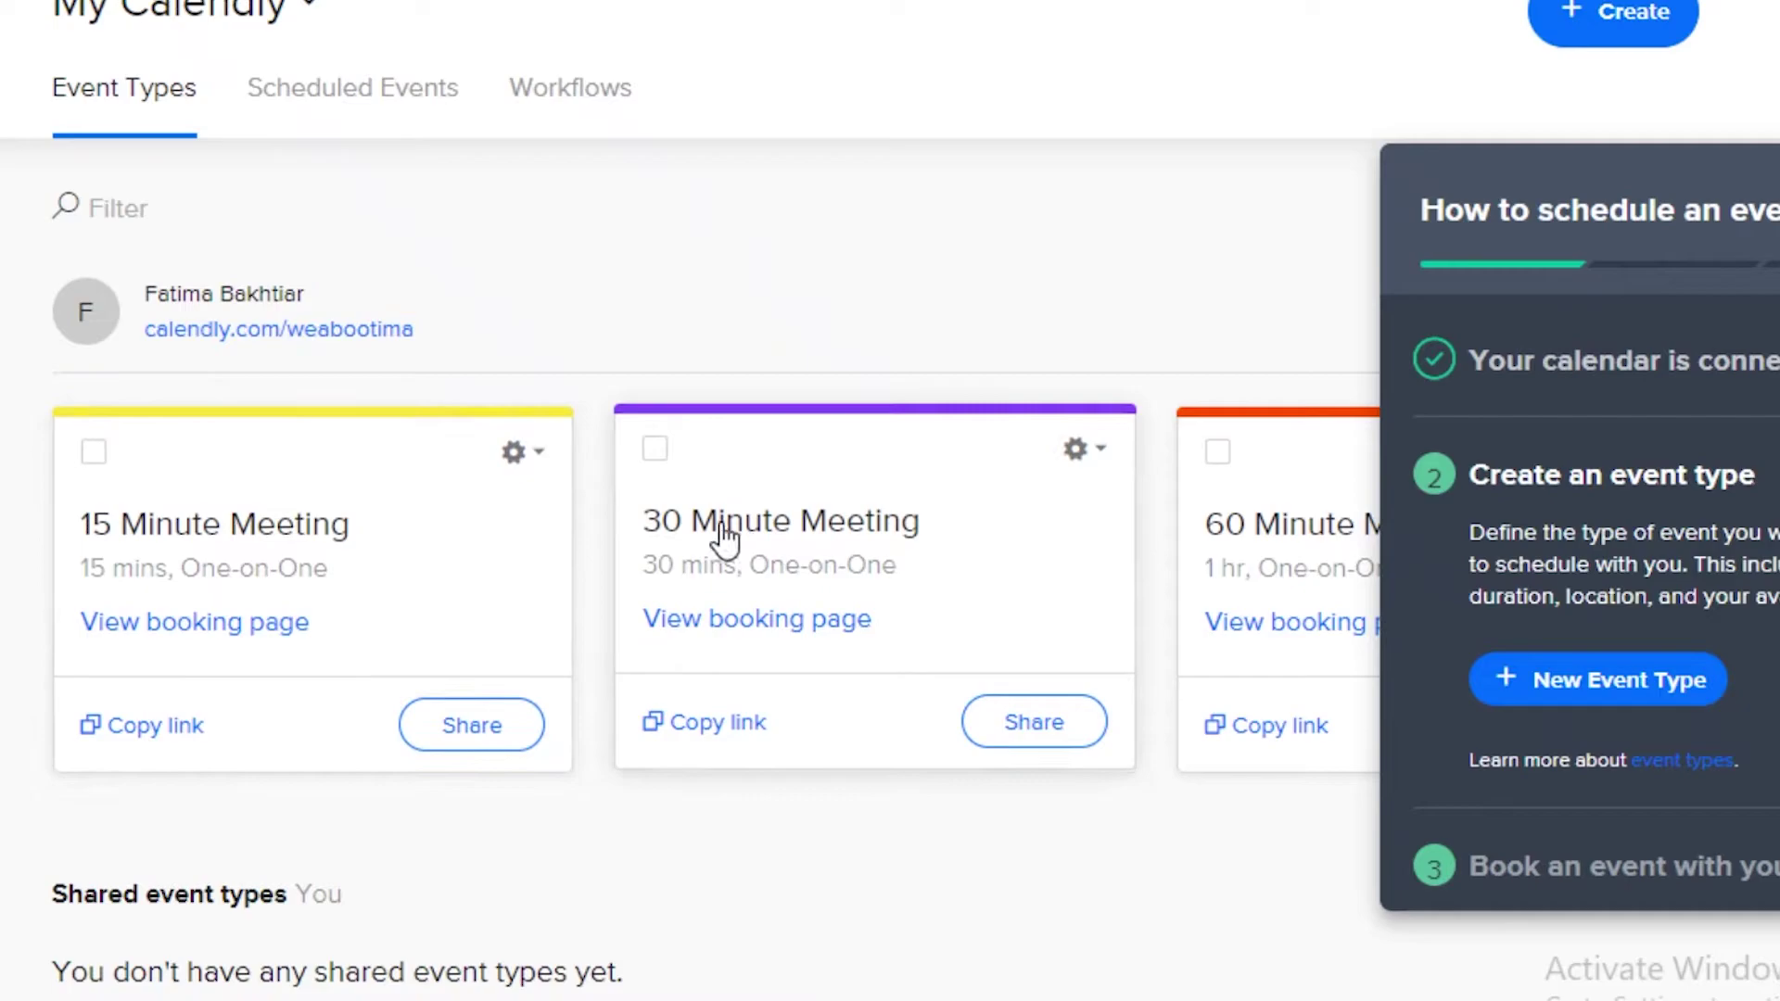
scroll(1739, 893, down, 3)
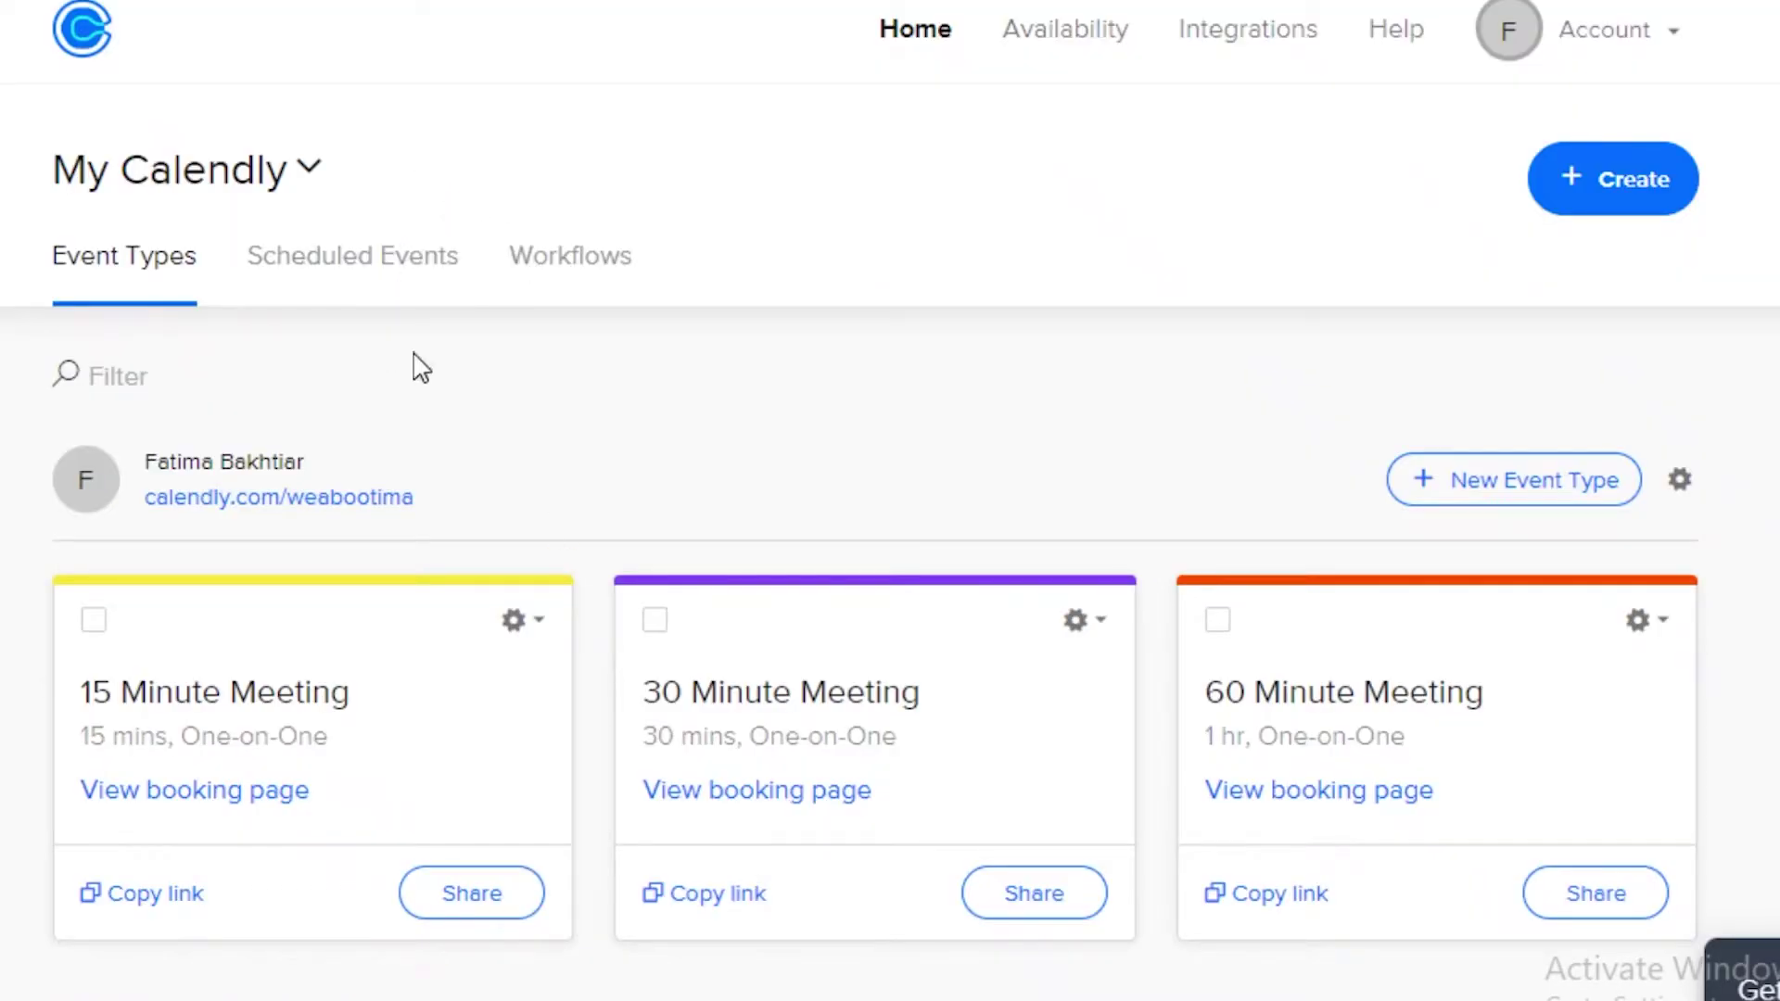
scroll(1303, 401, down, 2)
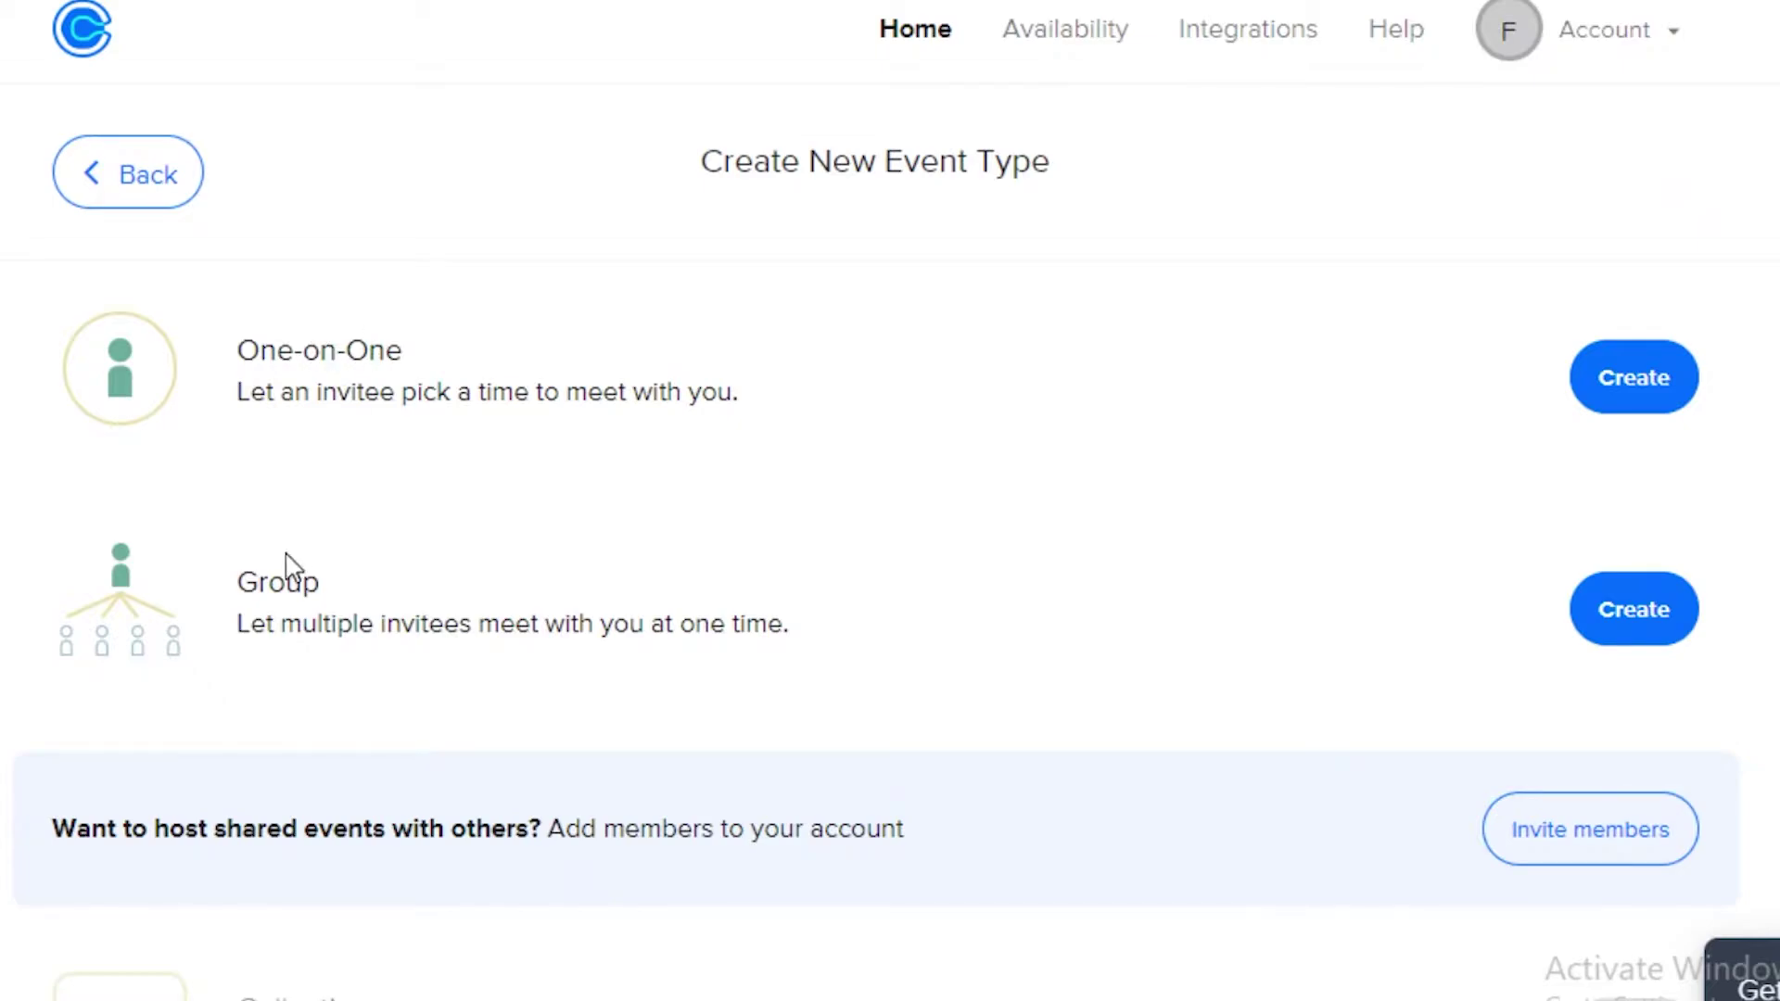
Step: Create a One-on-One event type and name it 'lunch'
scroll(318, 385, down, 3)
scroll(232, 461, up, 3)
click(1673, 376)
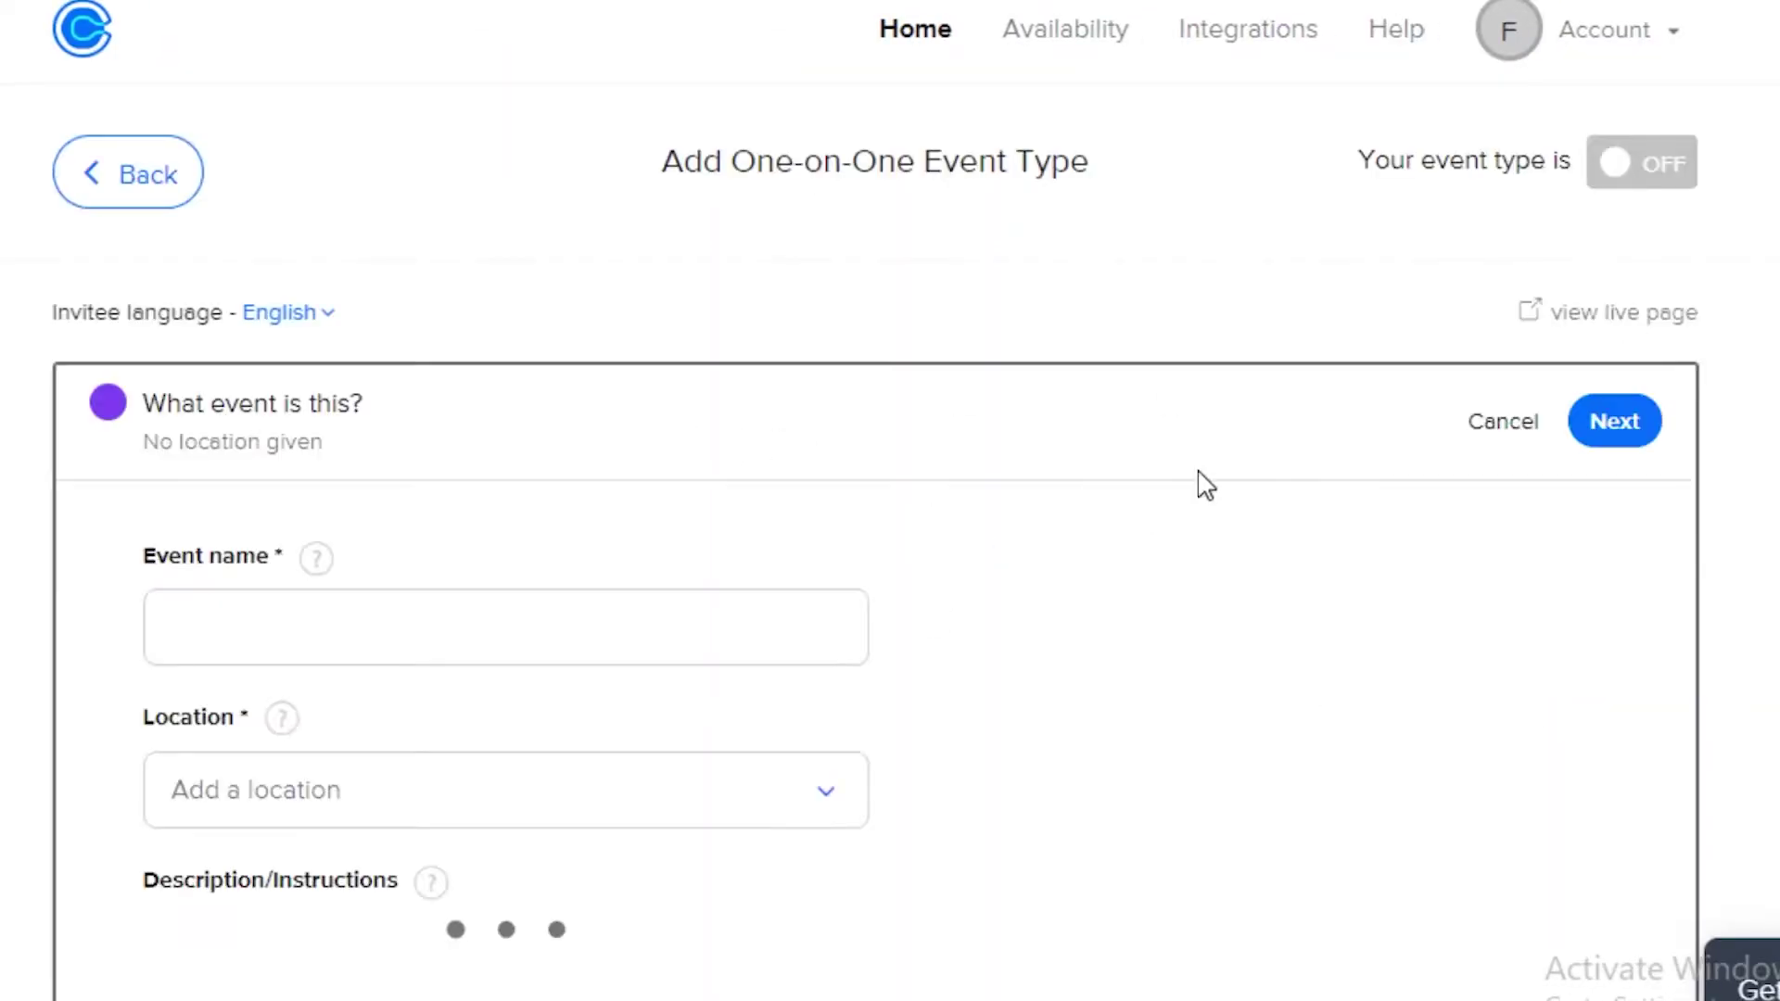
scroll(649, 463, down, 2)
click(265, 453)
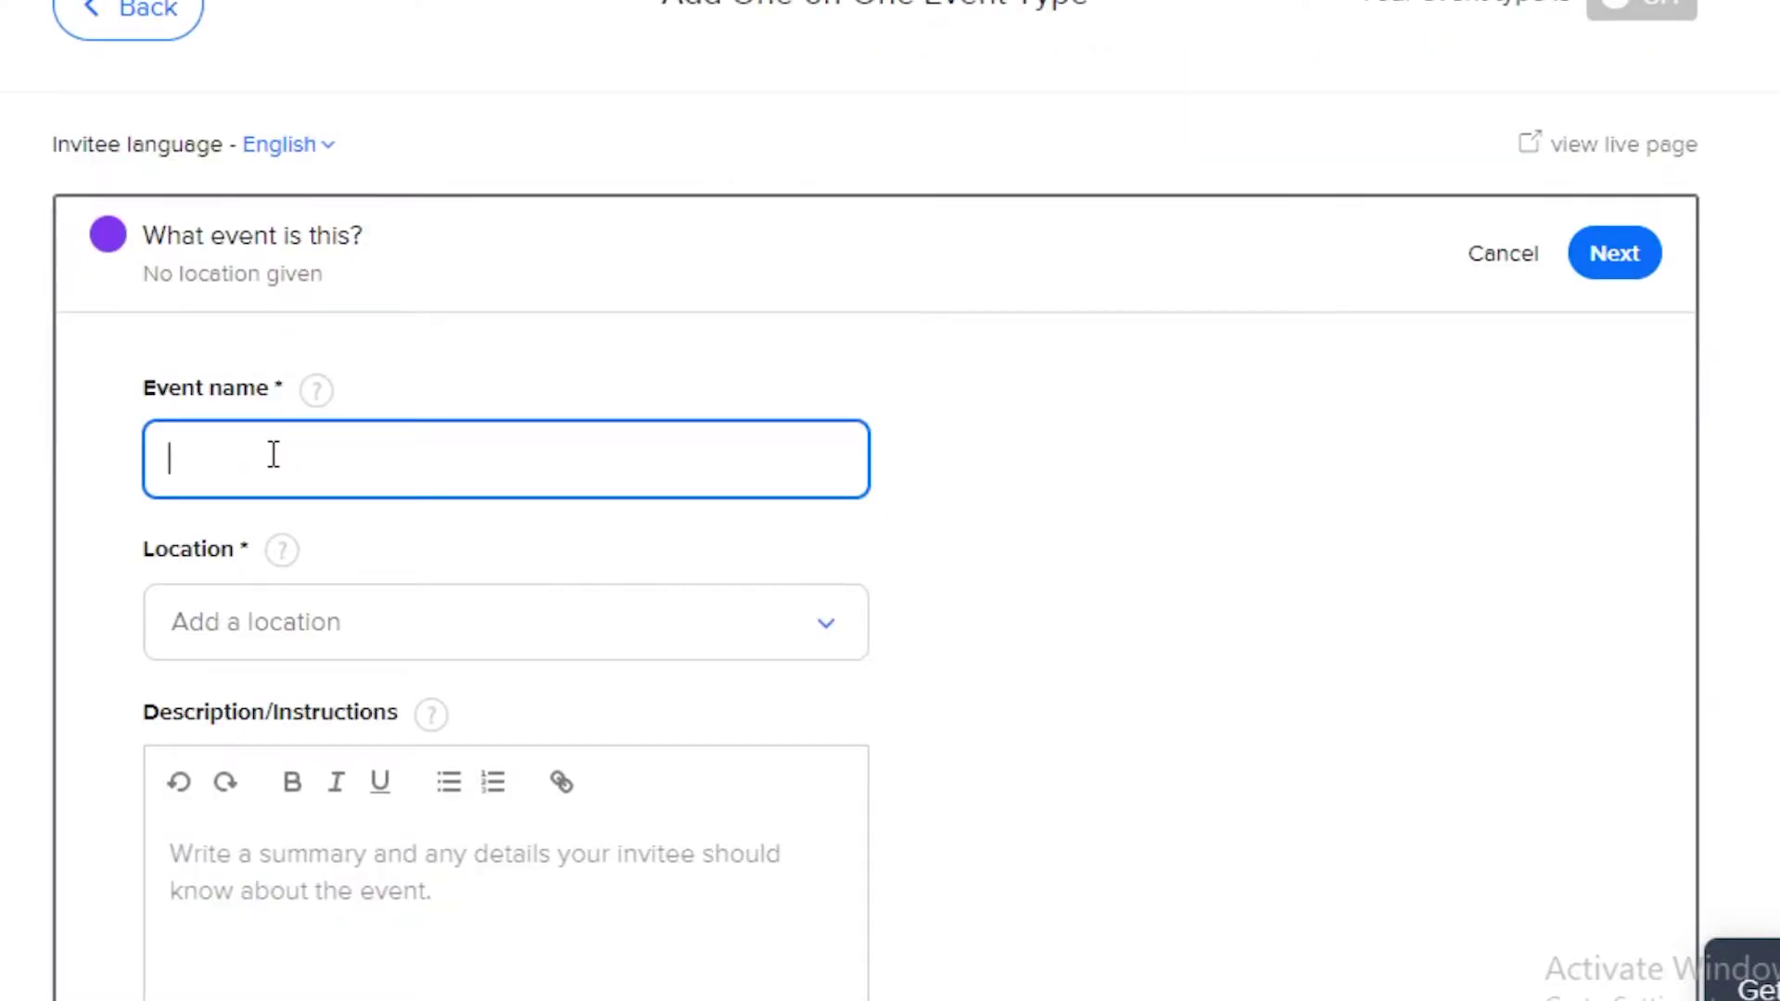
text(lunch)
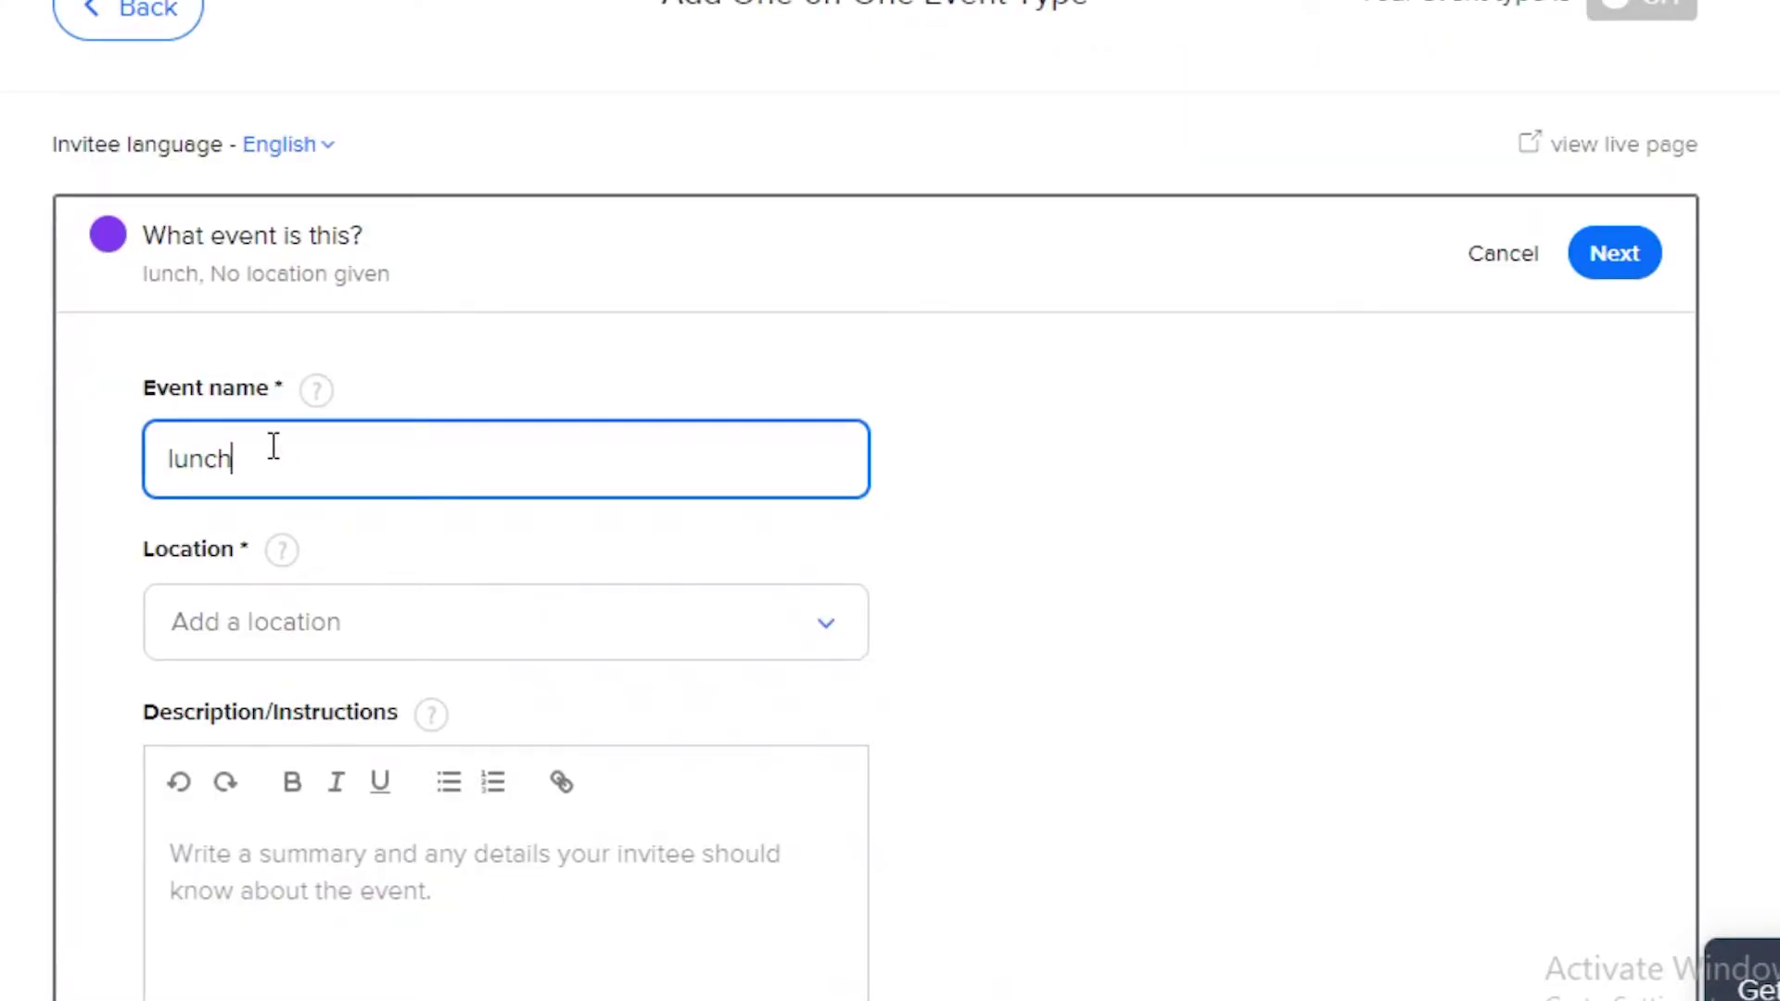
Step: Bring up the Location dropdown and scroll through the meeting location options
click(289, 654)
scroll(635, 782, down, 3)
scroll(1674, 589, down, 2)
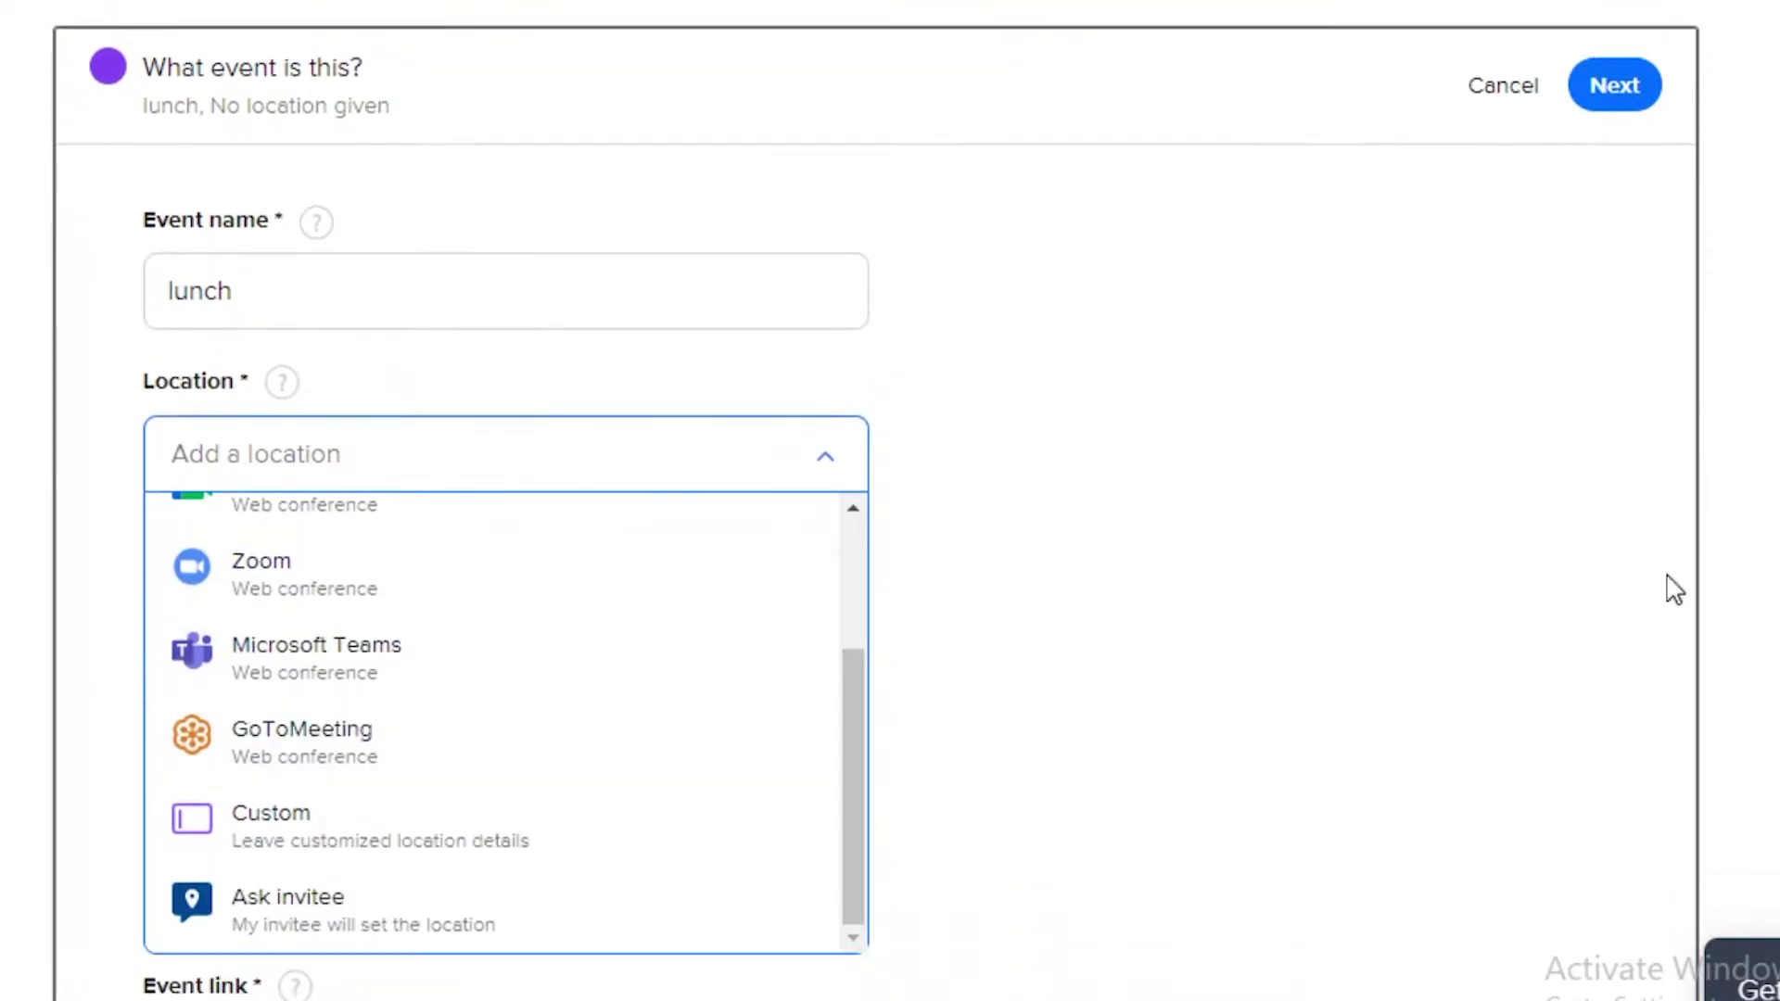
scroll(1674, 590, down, 2)
scroll(377, 489, up, 3)
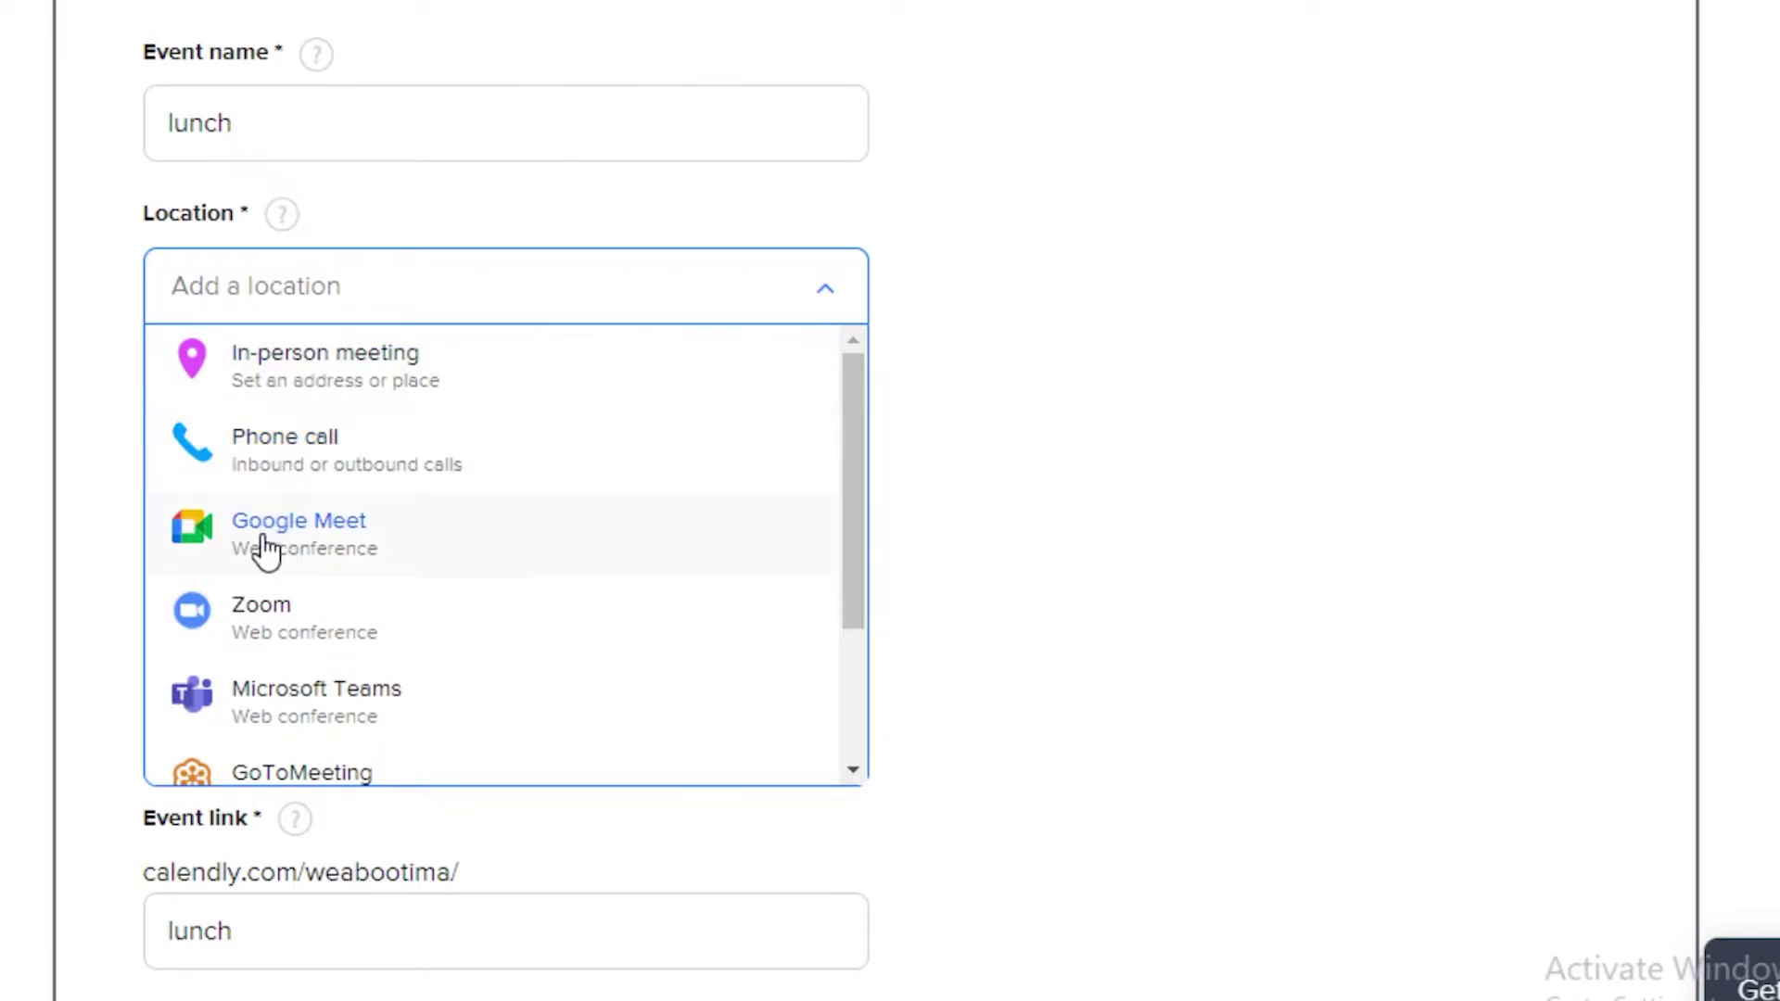
scroll(278, 631, down, 3)
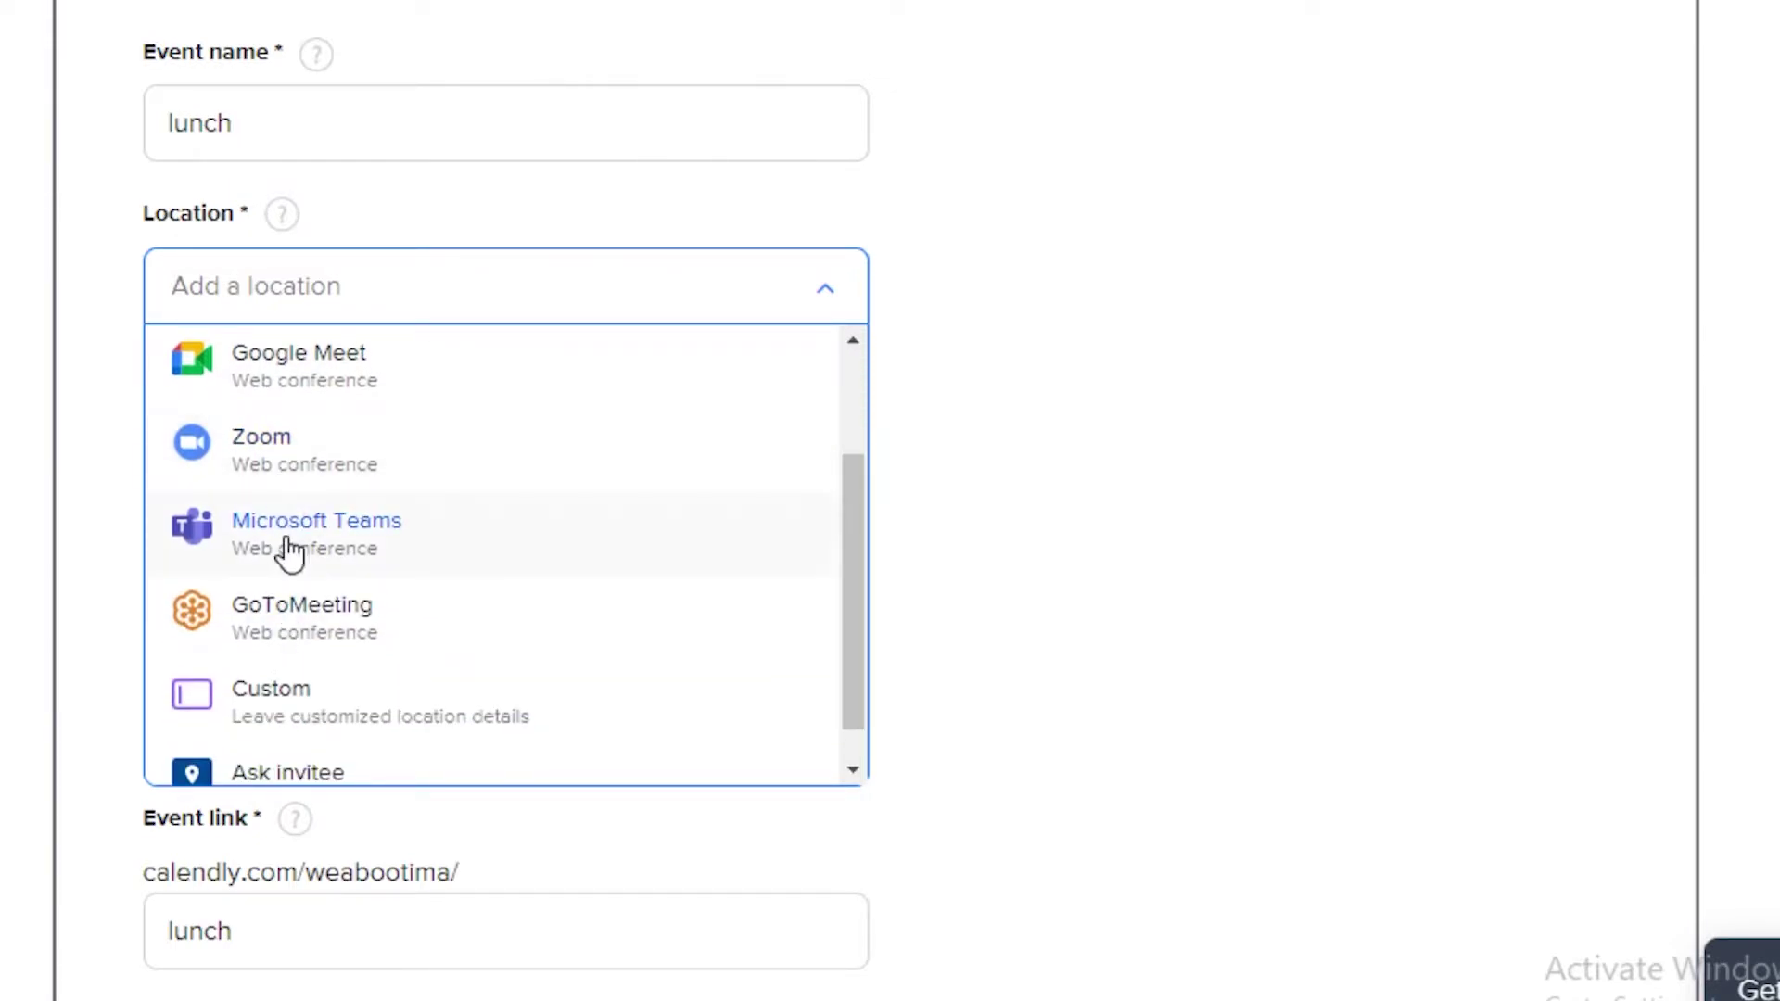
scroll(263, 624, down, 1)
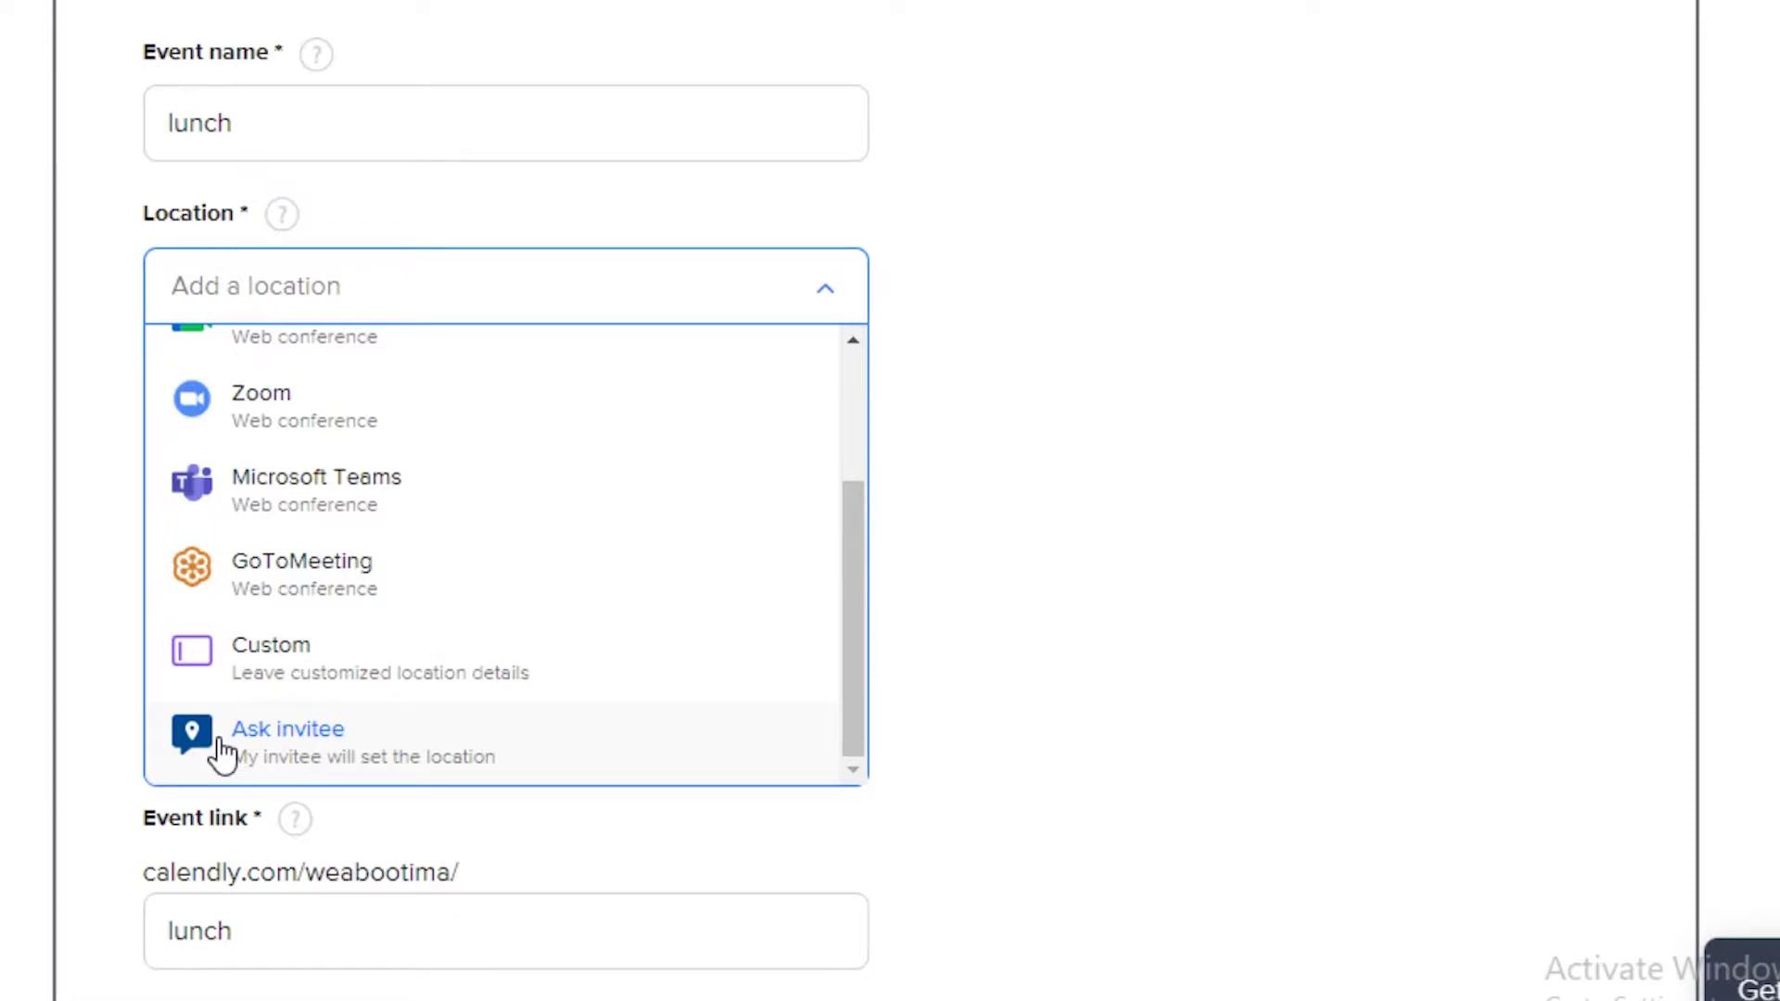
scroll(250, 548, up, 3)
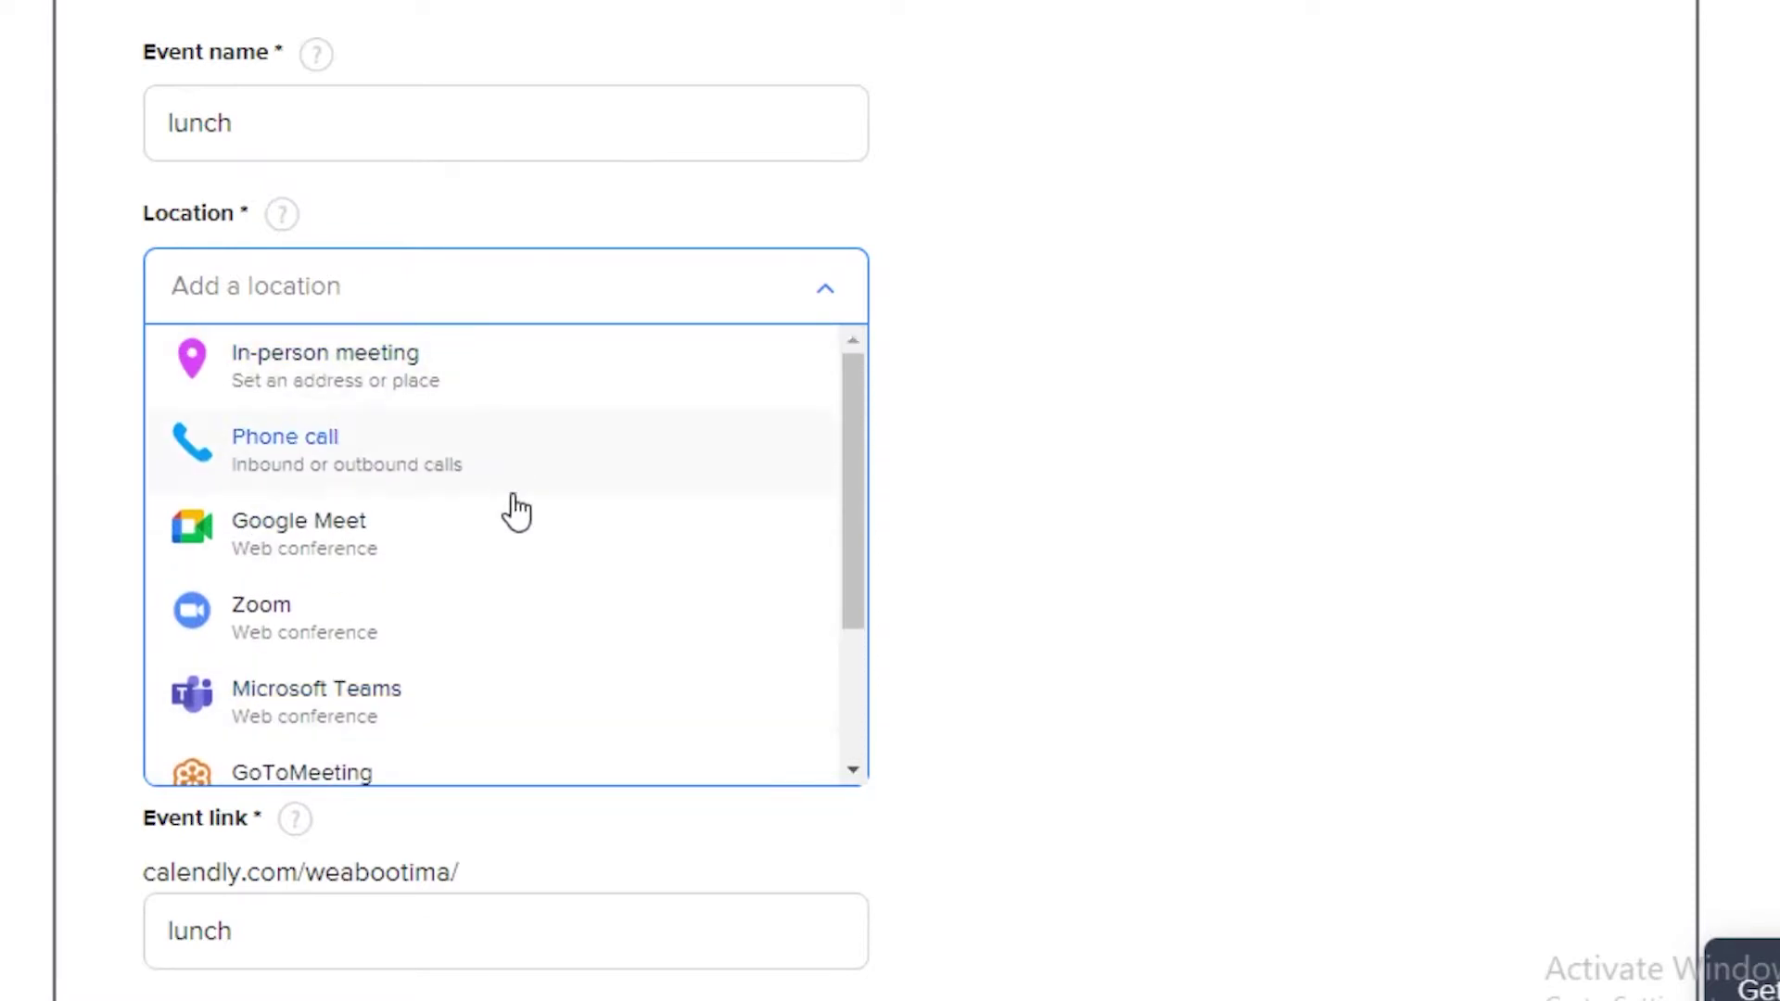
Step: Add Zoom as the location, then remove it and reopen the location options
click(318, 604)
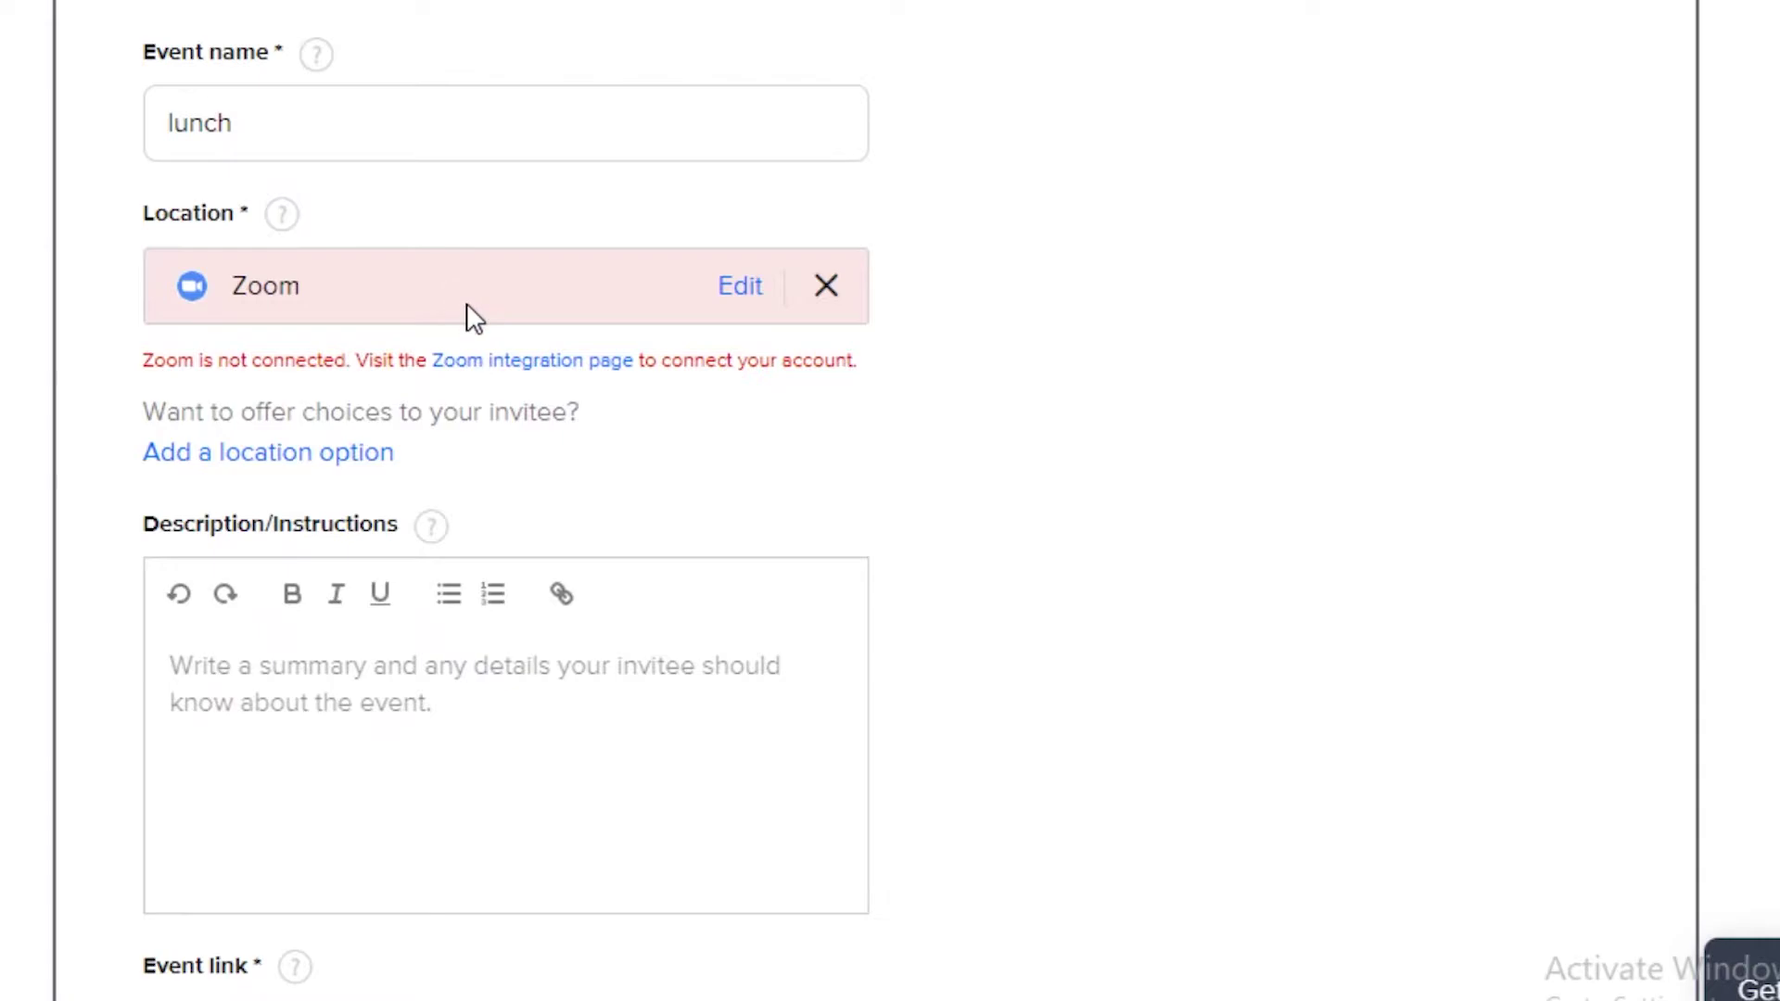
click(824, 286)
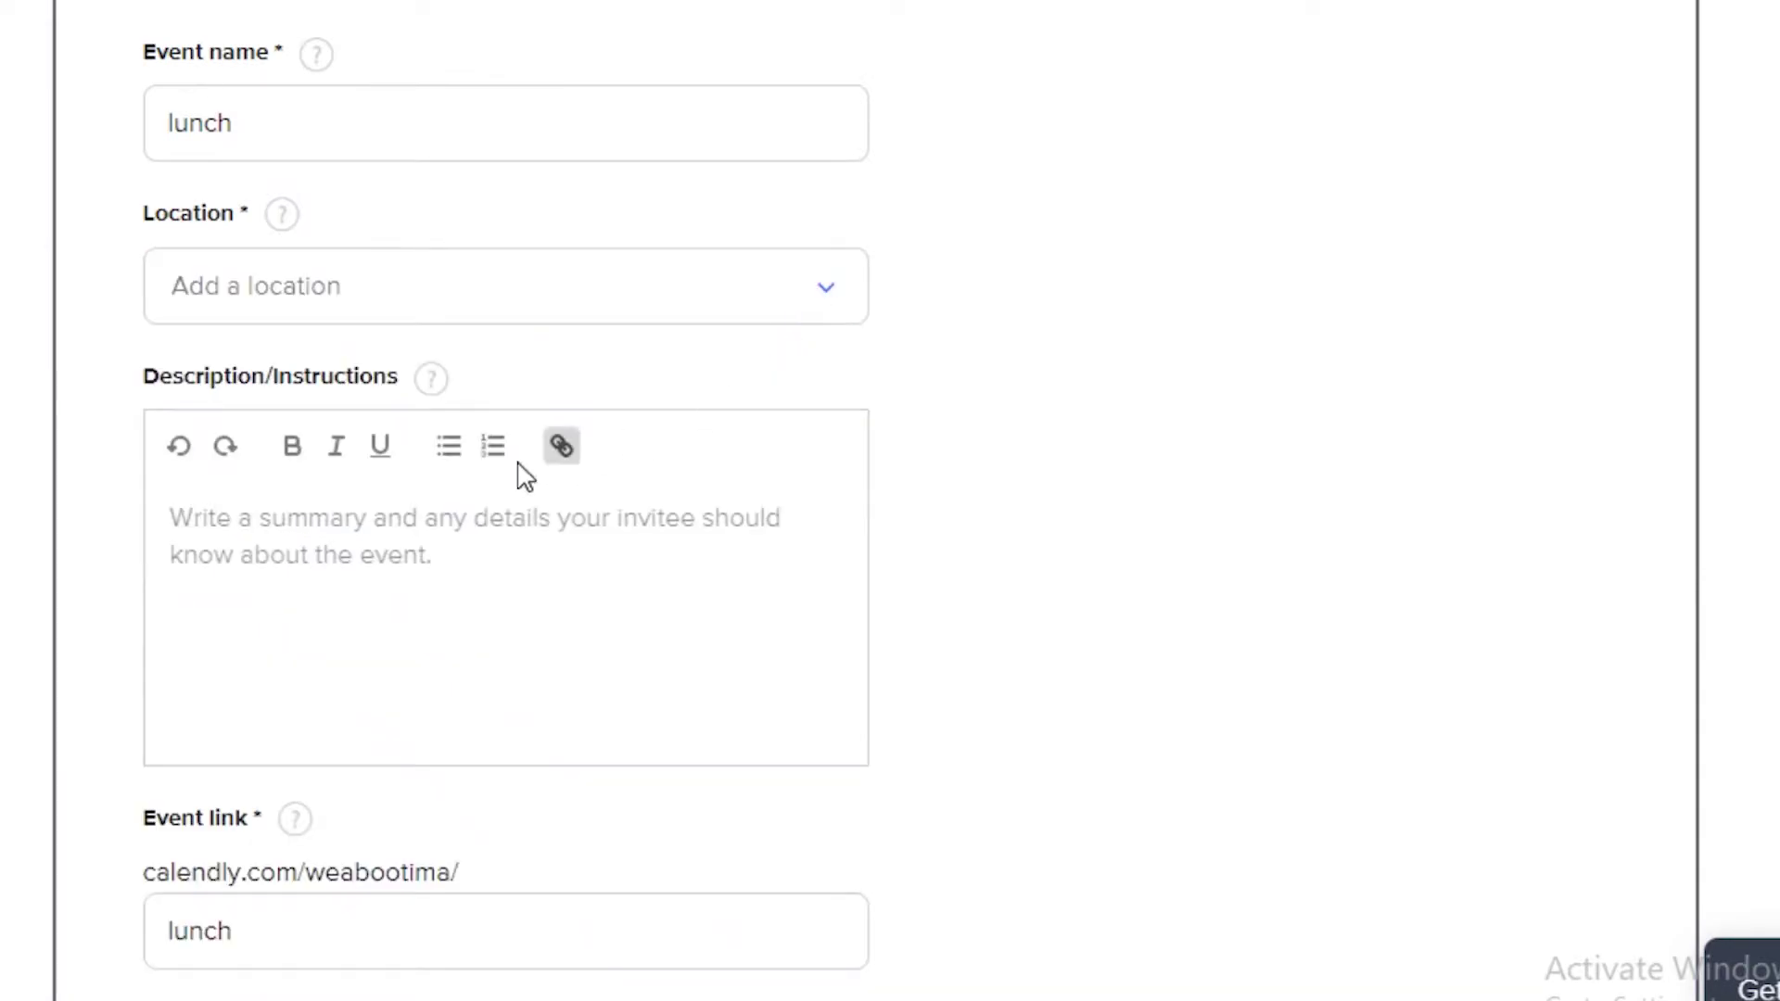
click(624, 297)
scroll(610, 490, up, 5)
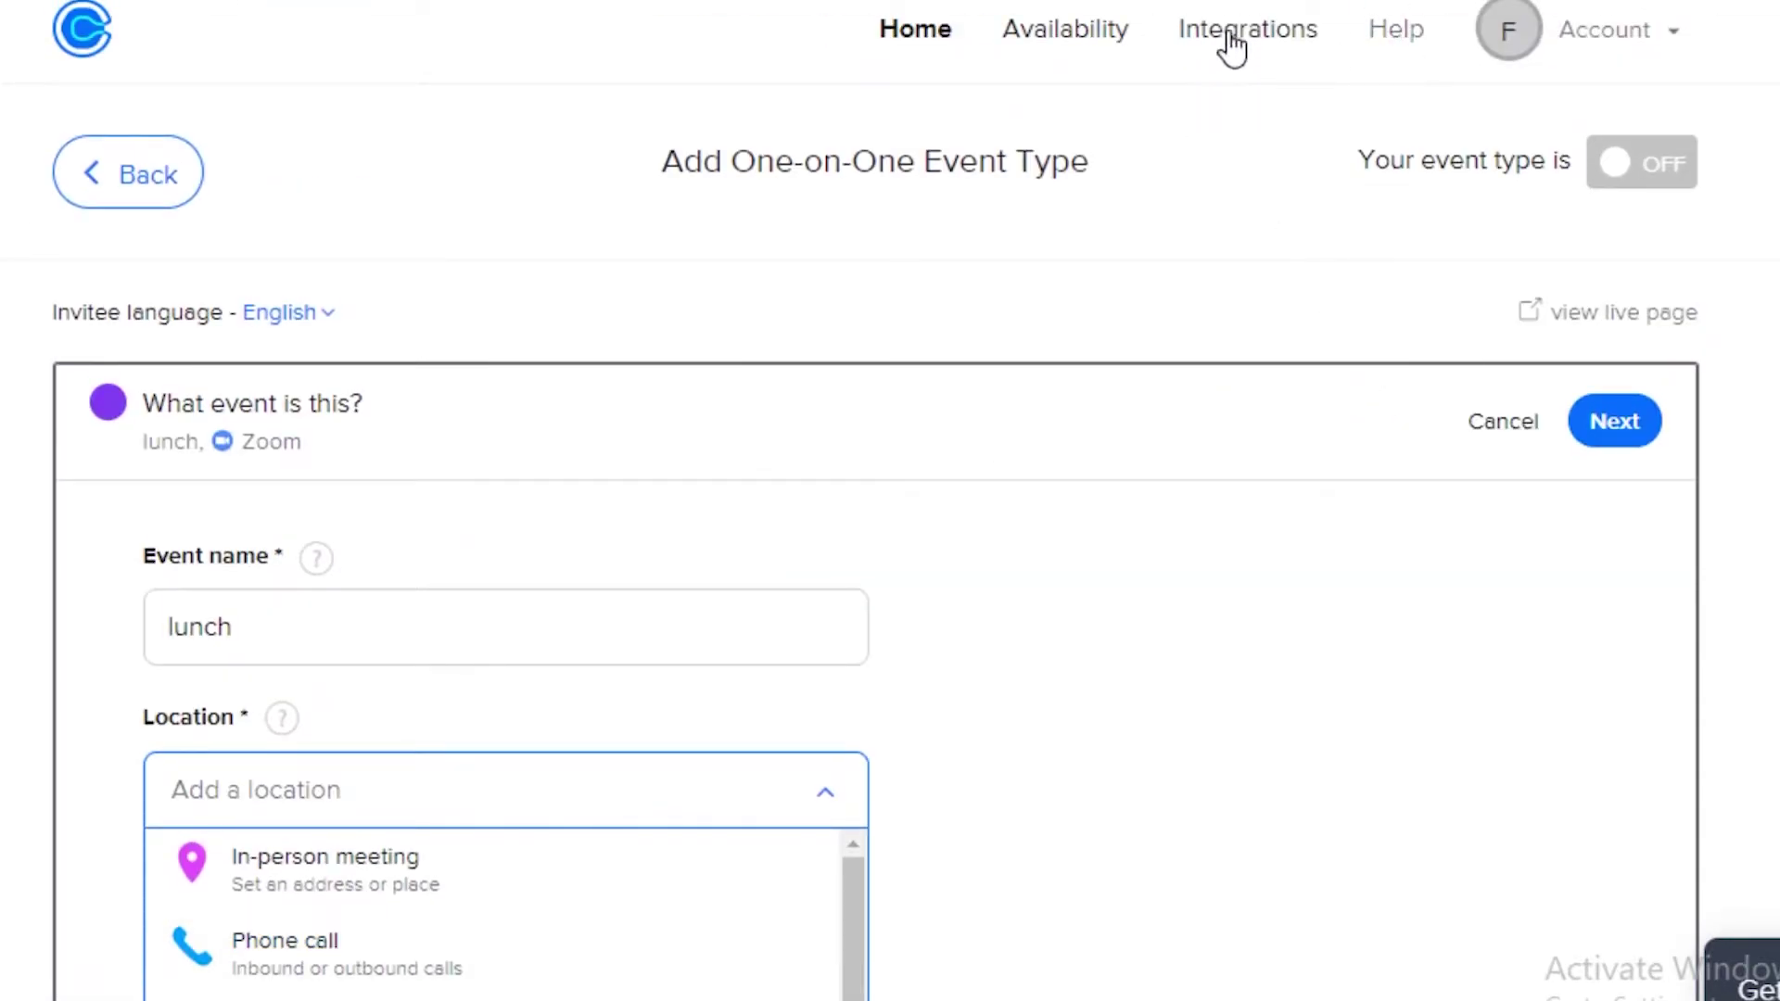
right_click(1238, 29)
click(1265, 53)
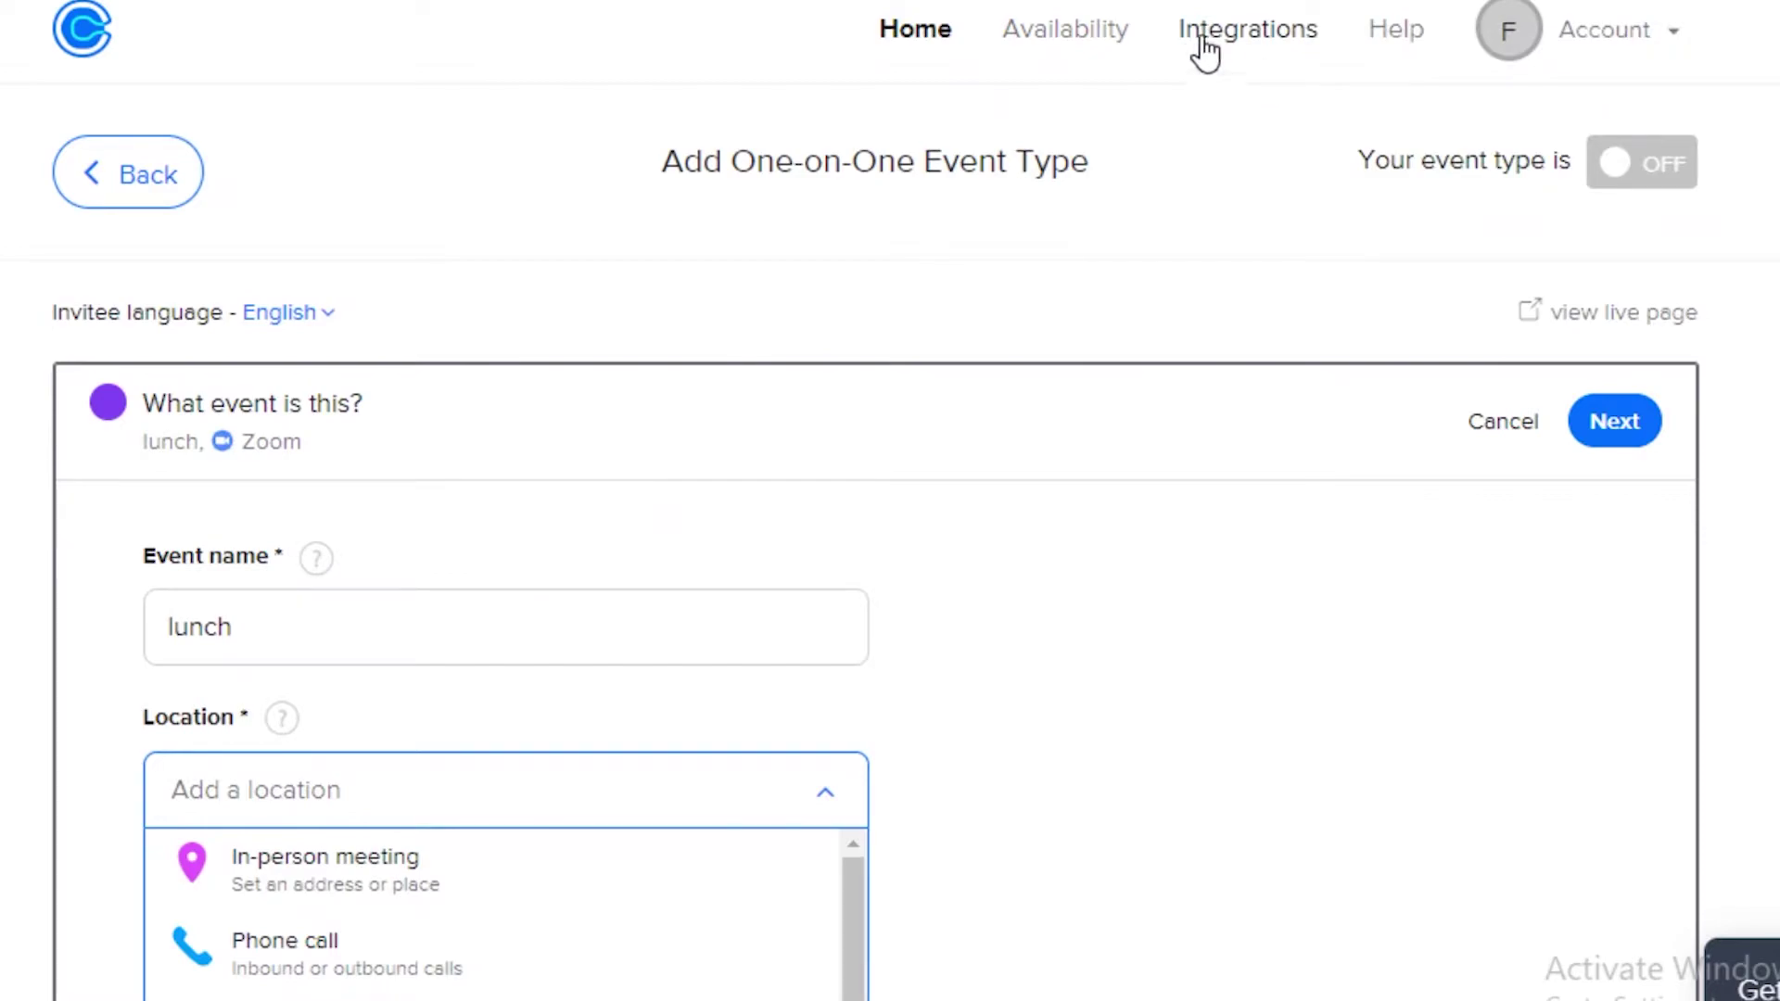
Step: Browse the Integrations page and view the Zoom integration details
click(1205, 35)
scroll(386, 251, down, 4)
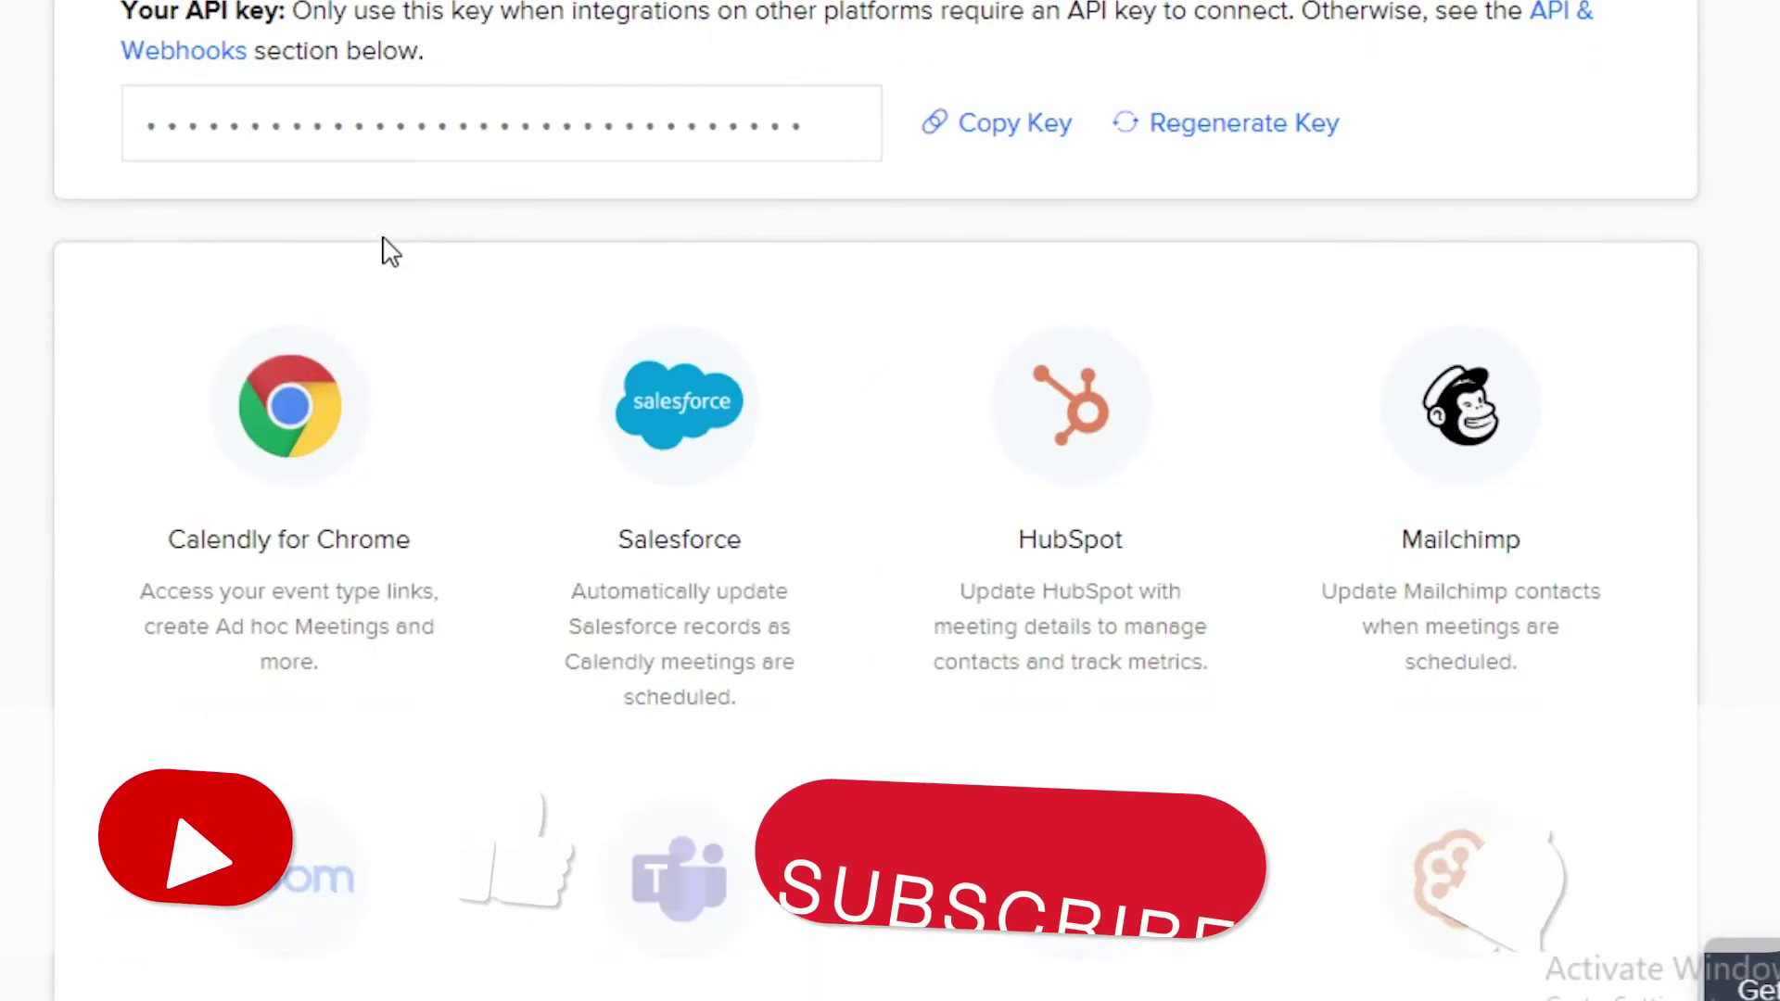
scroll(1185, 405, down, 2)
scroll(454, 620, down, 2)
scroll(954, 15, down, 8)
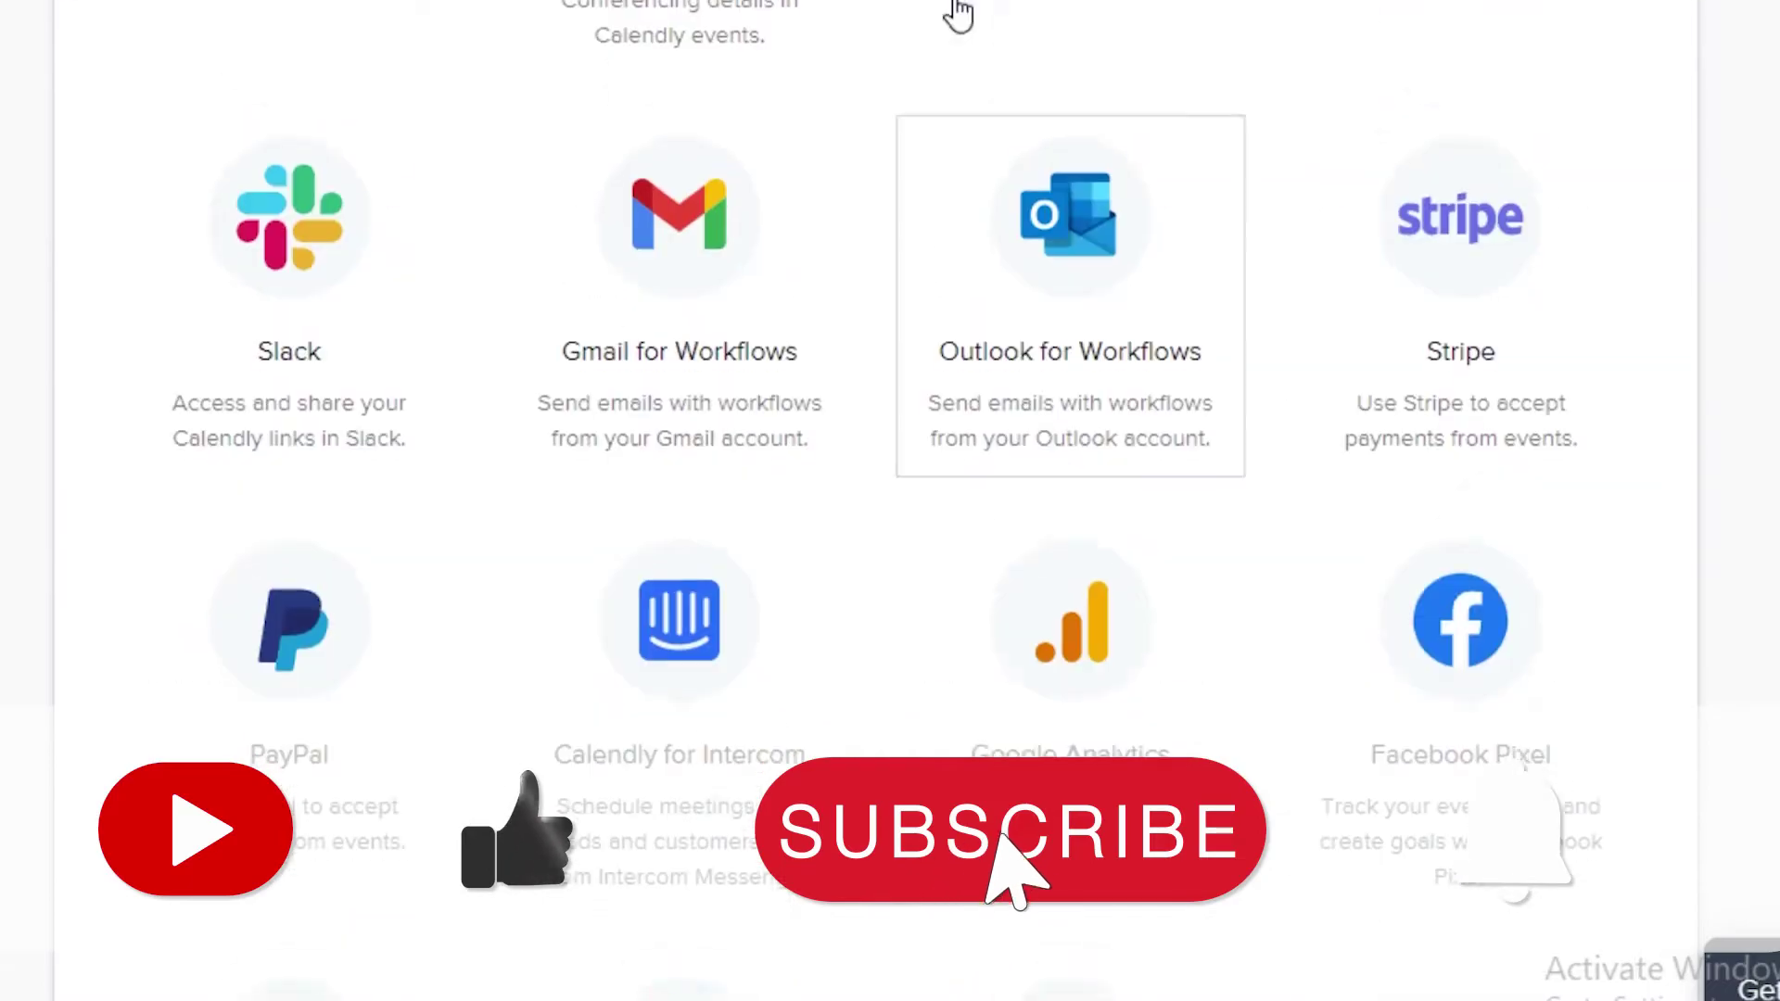
scroll(945, 509, up, 2)
scroll(1339, 481, down, 7)
scroll(843, 461, up, 15)
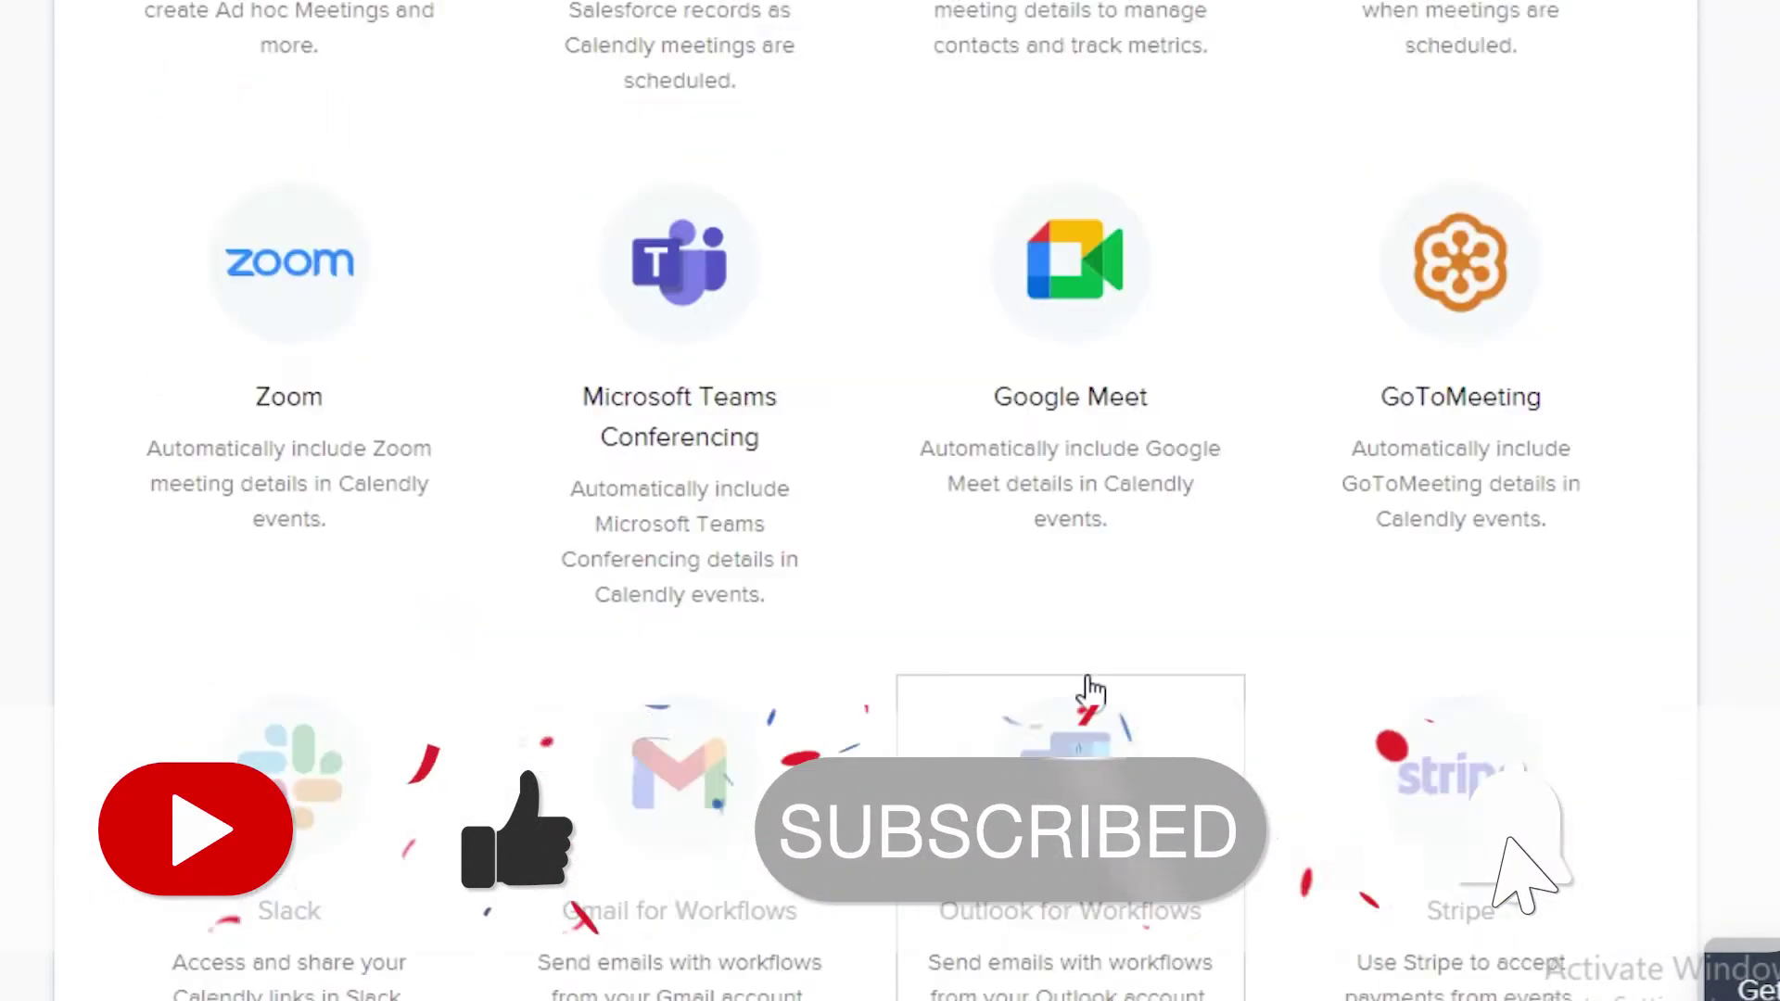
scroll(1038, 696, up, 1)
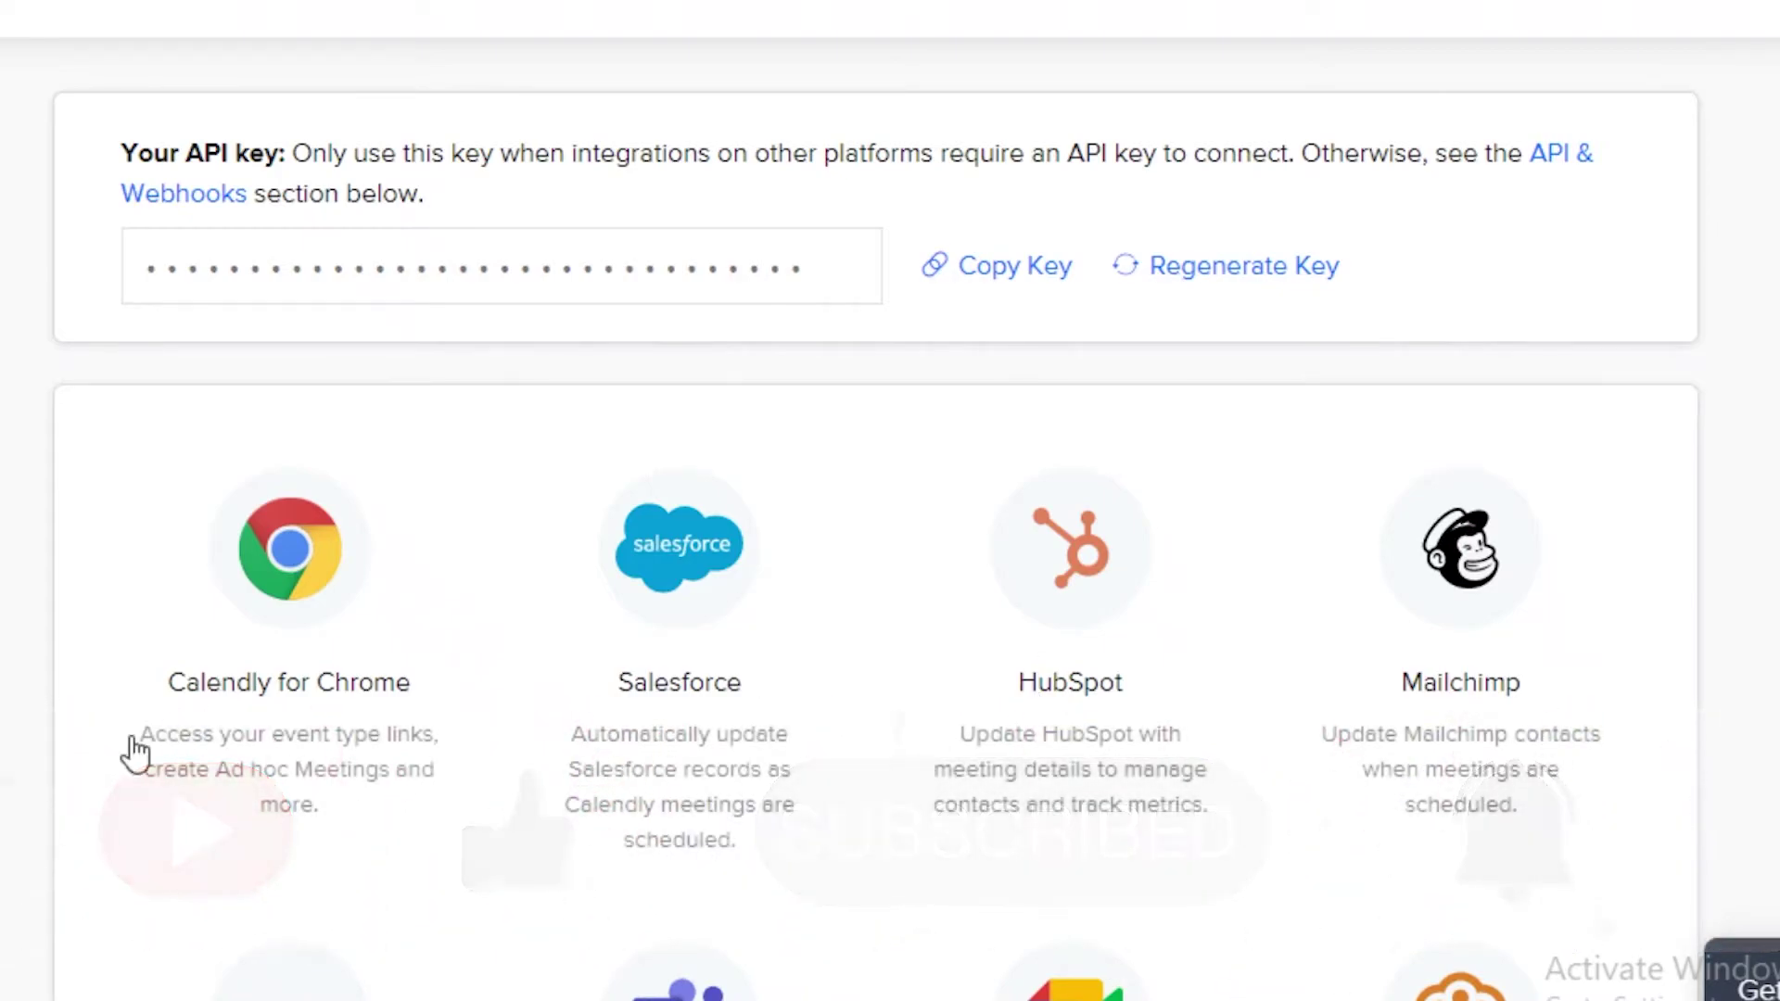
scroll(735, 417, down, 9)
scroll(913, 441, up, 11)
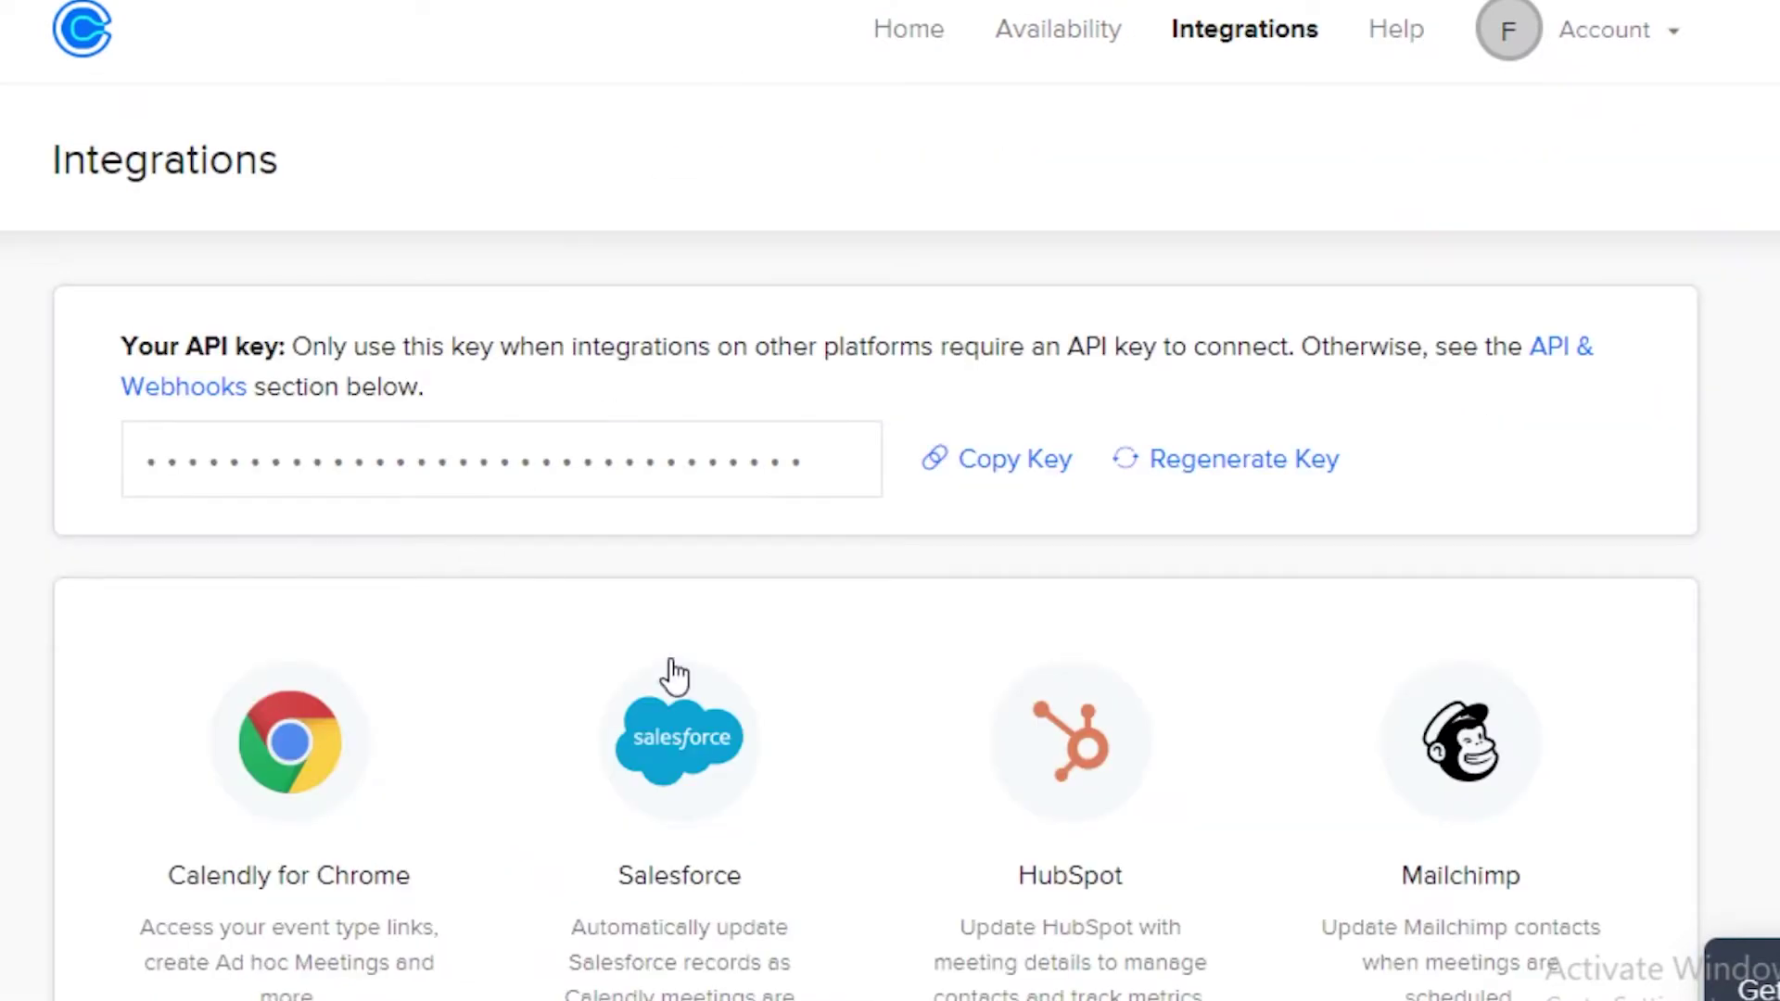
scroll(667, 676, down, 7)
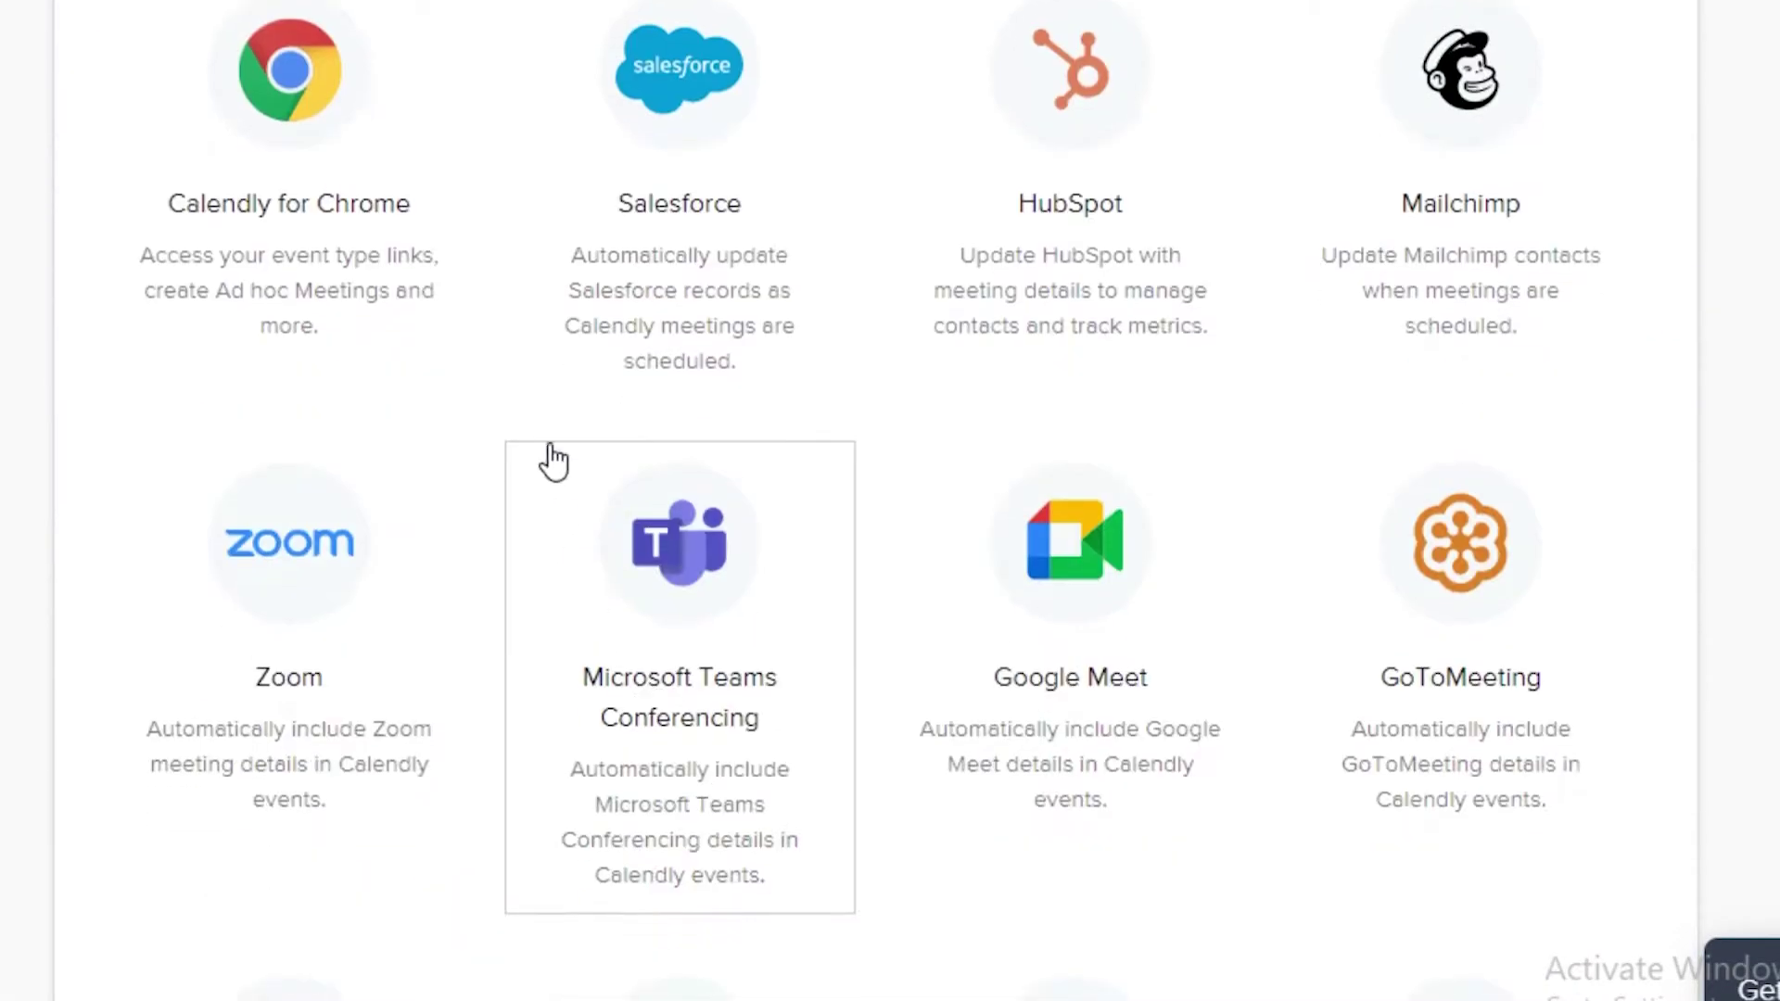
click(293, 589)
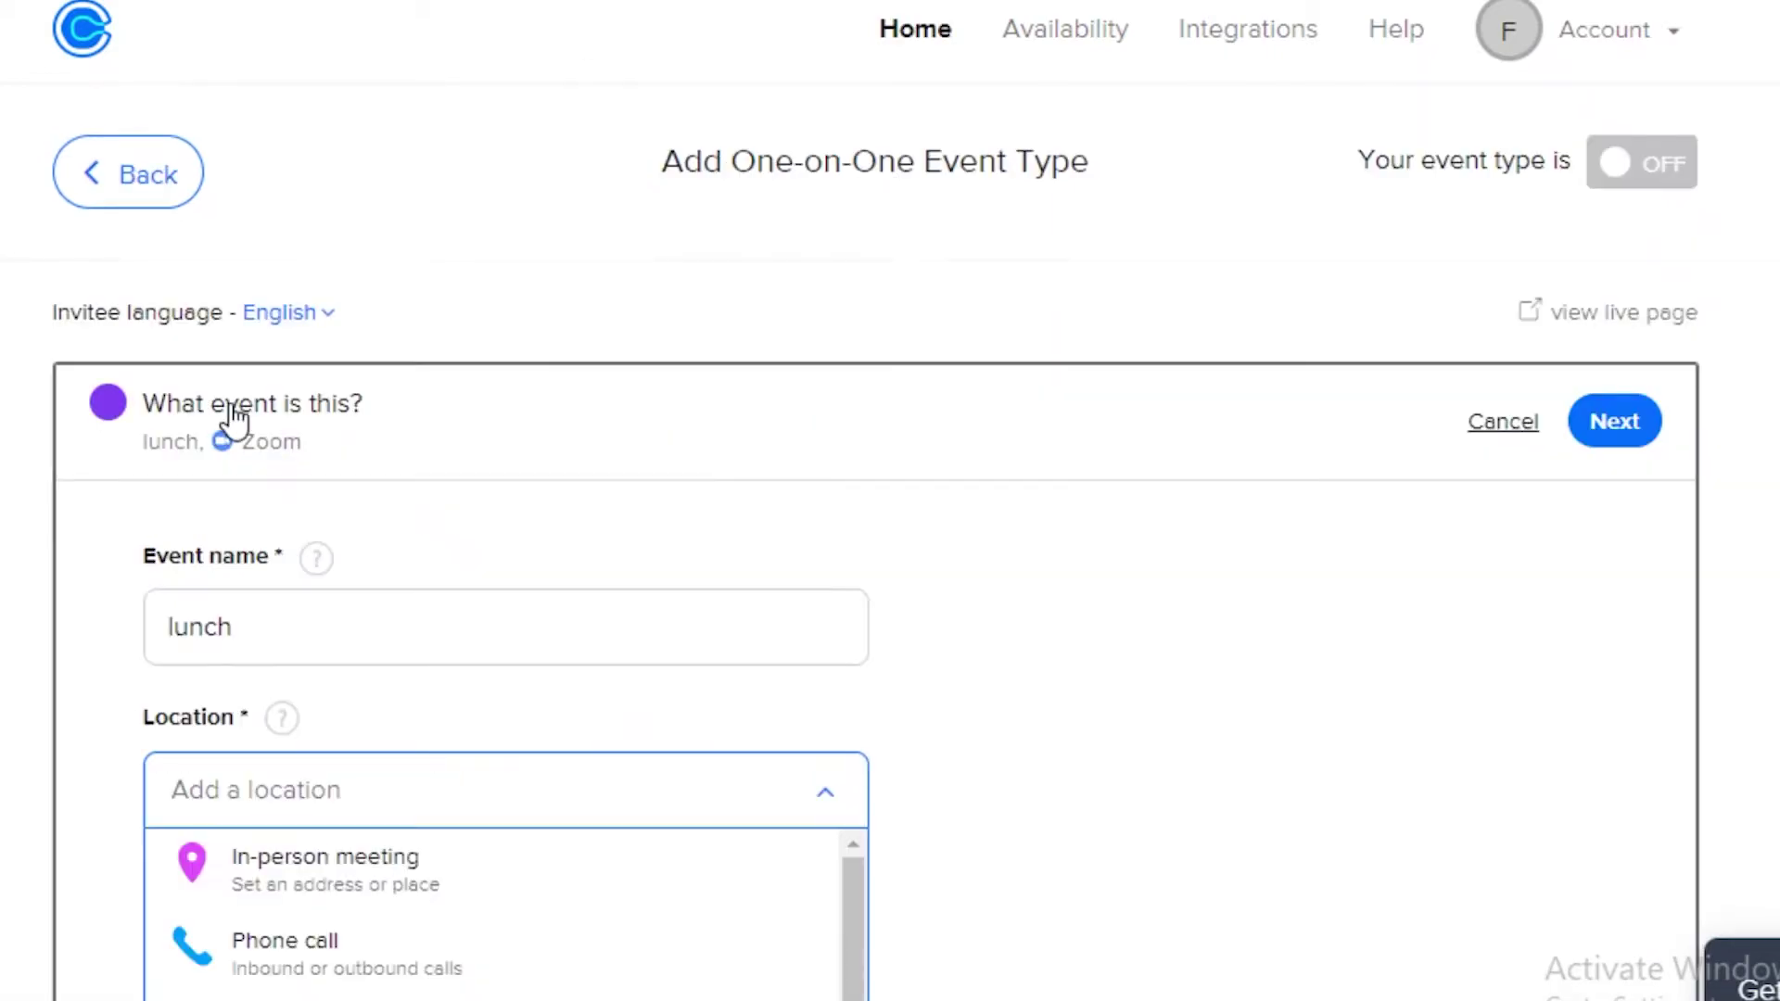
scroll(278, 890, down, 2)
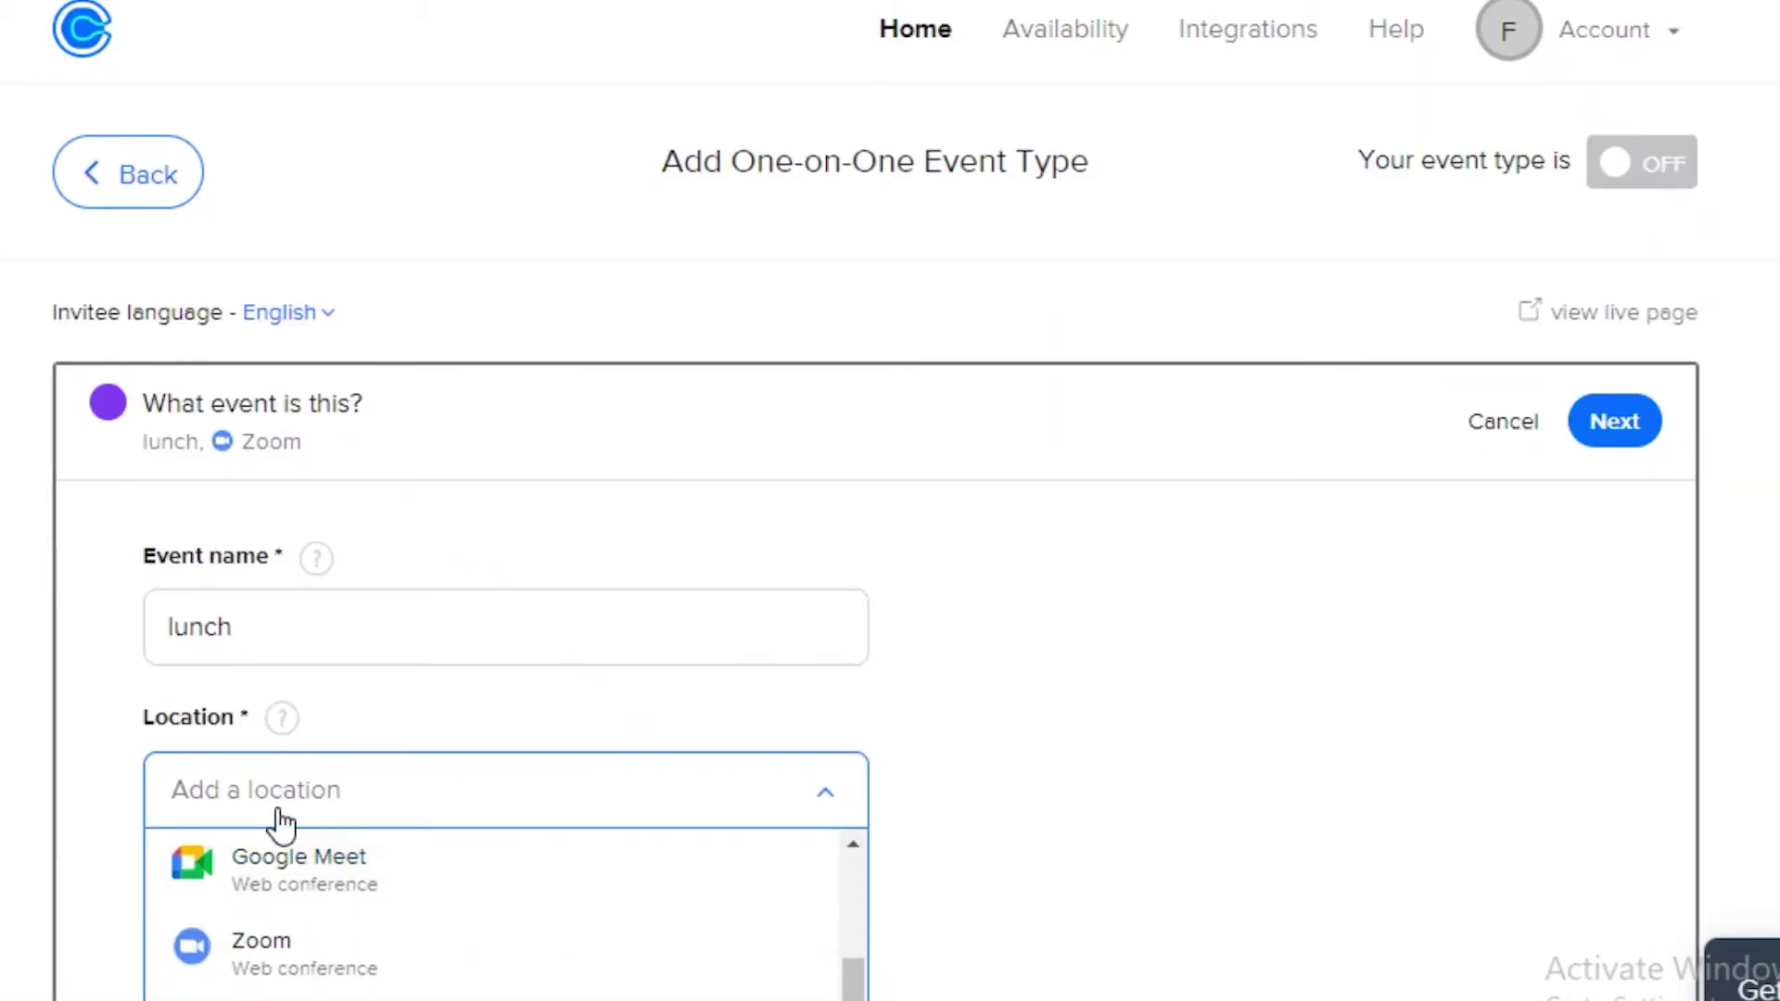
Step: Set the location to an in-person meeting at address 'a'
scroll(325, 927, up, 2)
scroll(904, 791, down, 3)
click(342, 520)
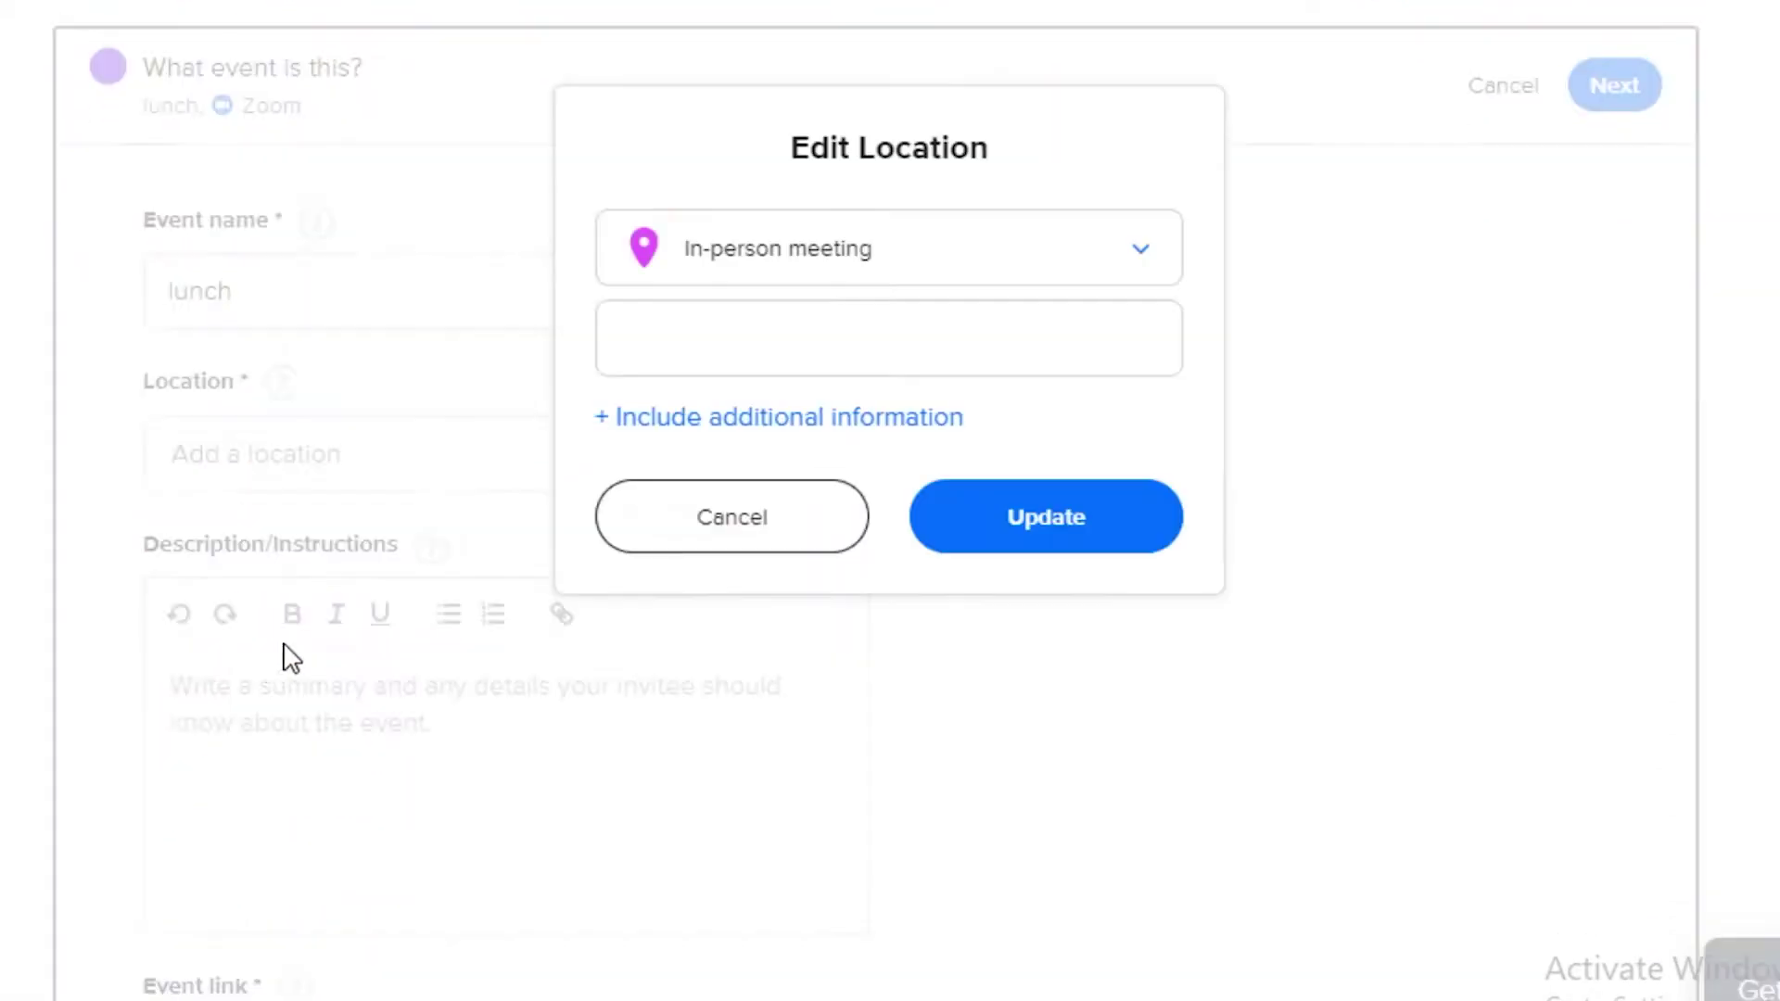
click(805, 331)
text(a)
click(854, 264)
click(854, 264)
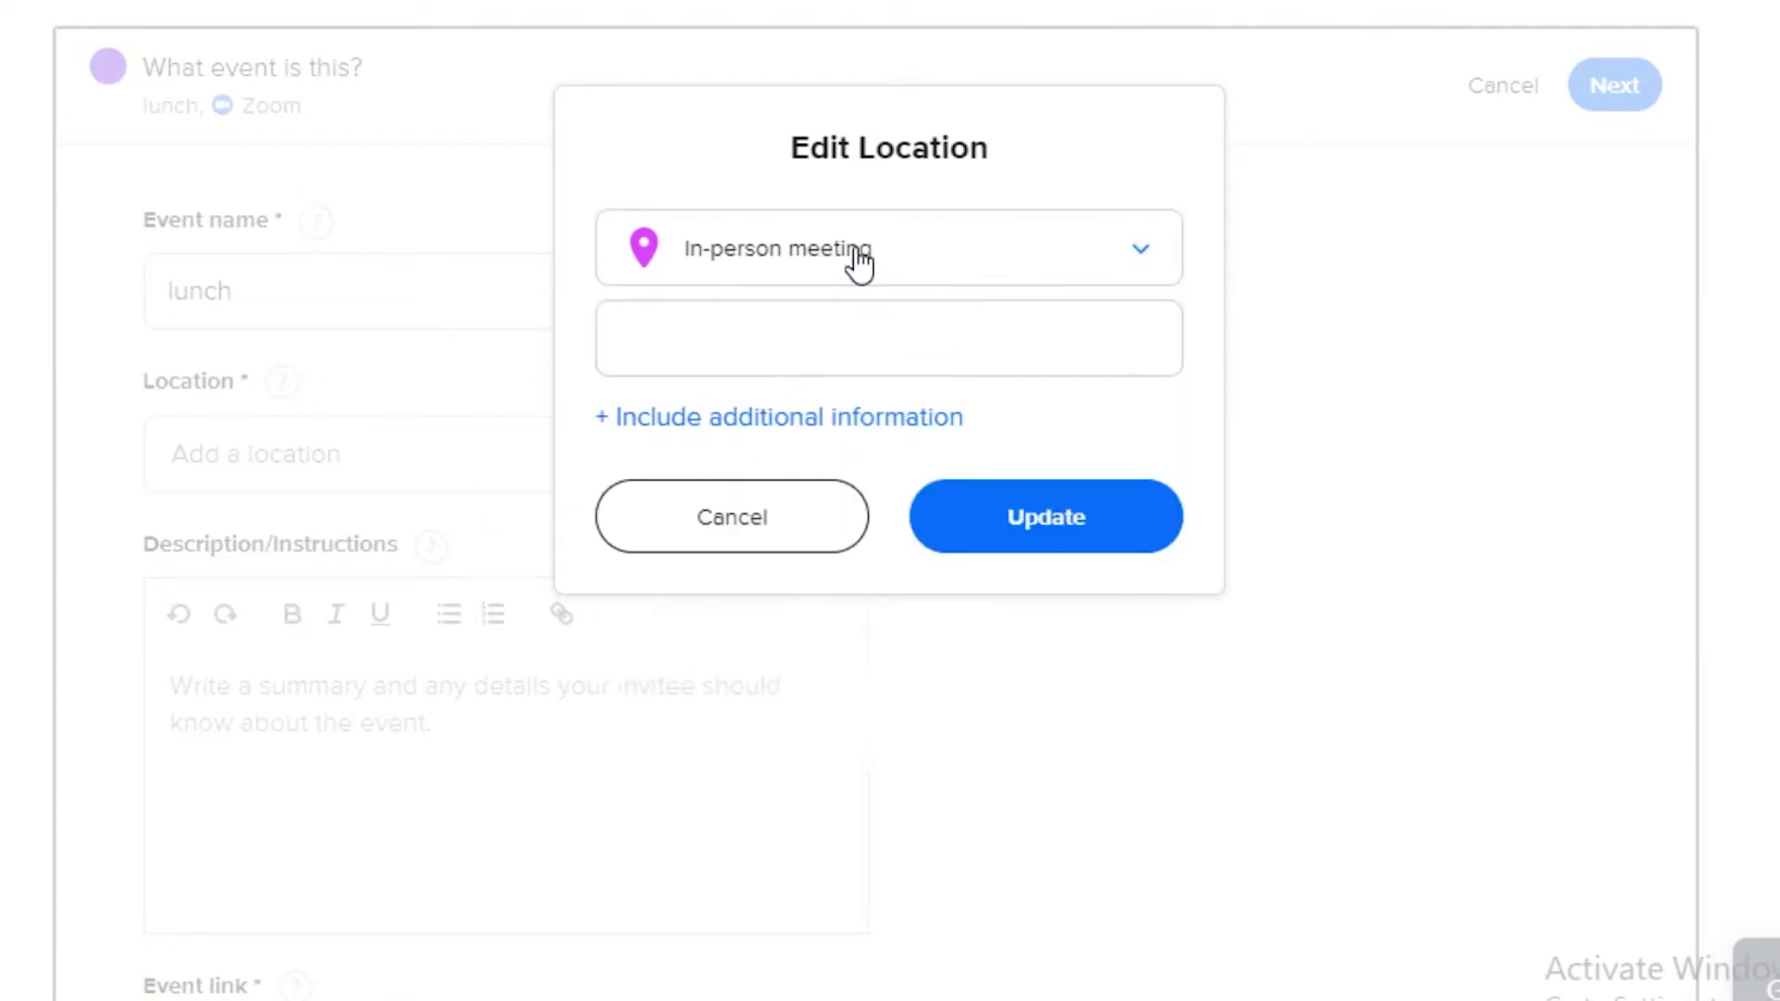
Step: Replace the gibberish description with 'Lunch meeting'
click(1002, 500)
click(179, 649)
text(adasdaf)
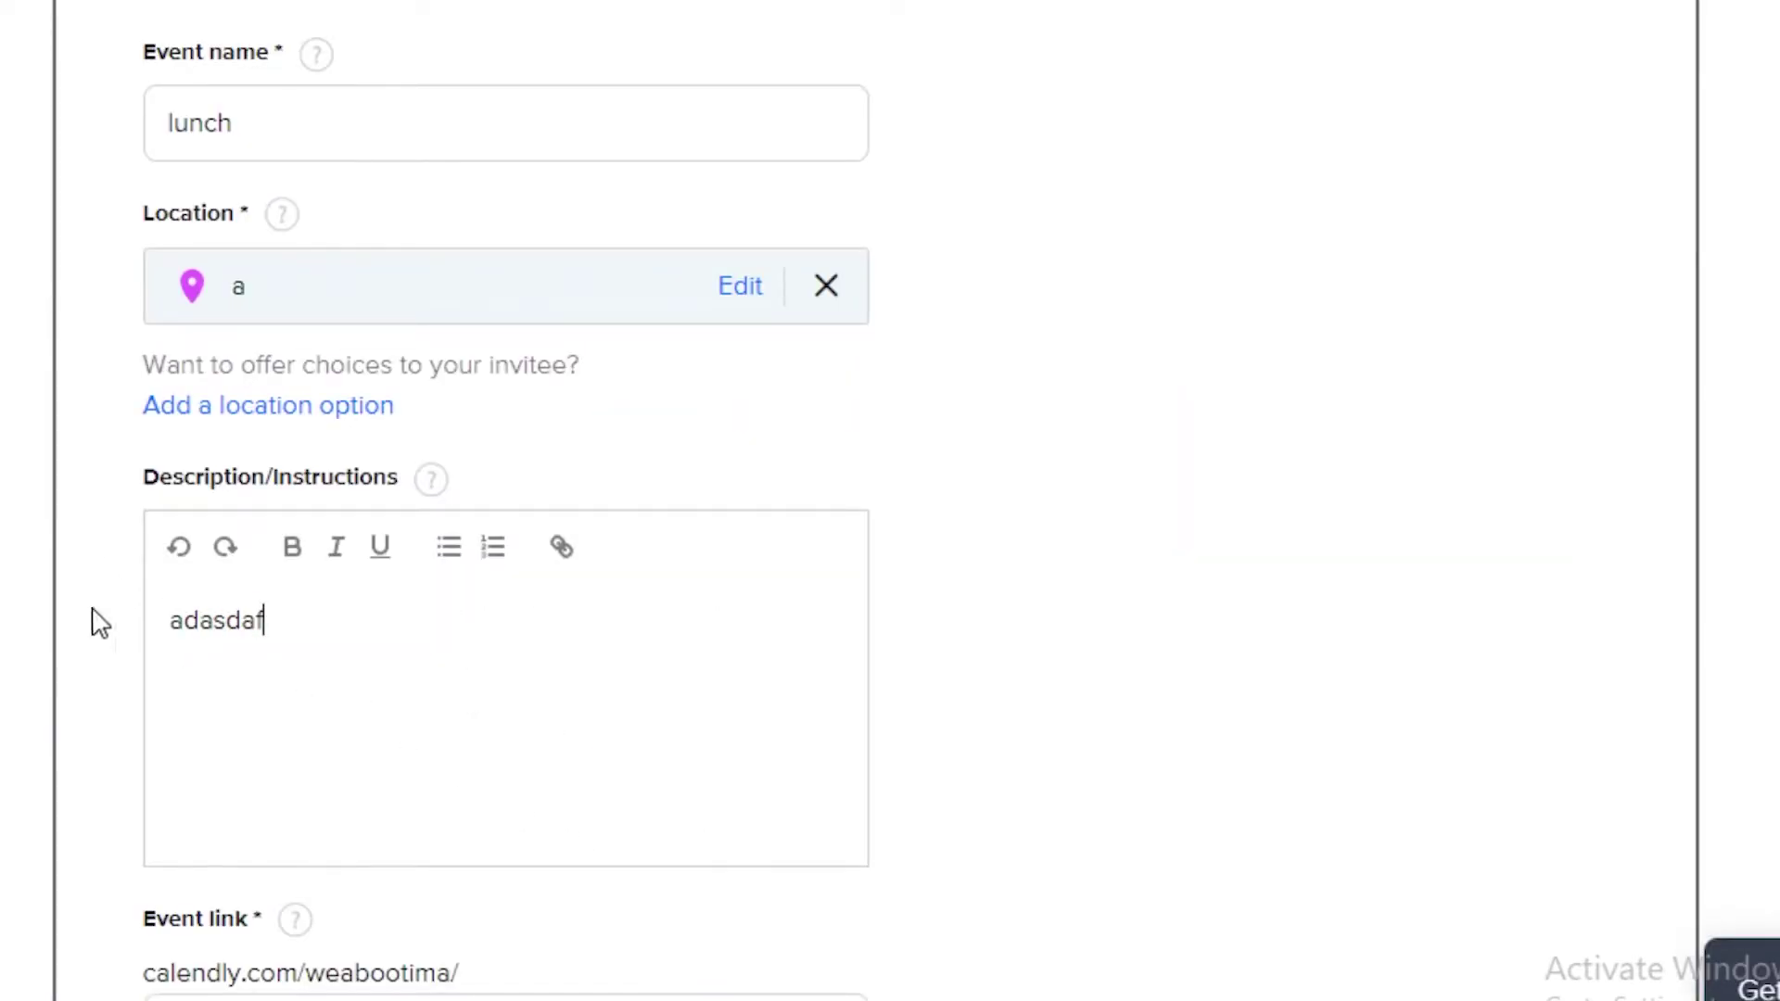
double_click(316, 638)
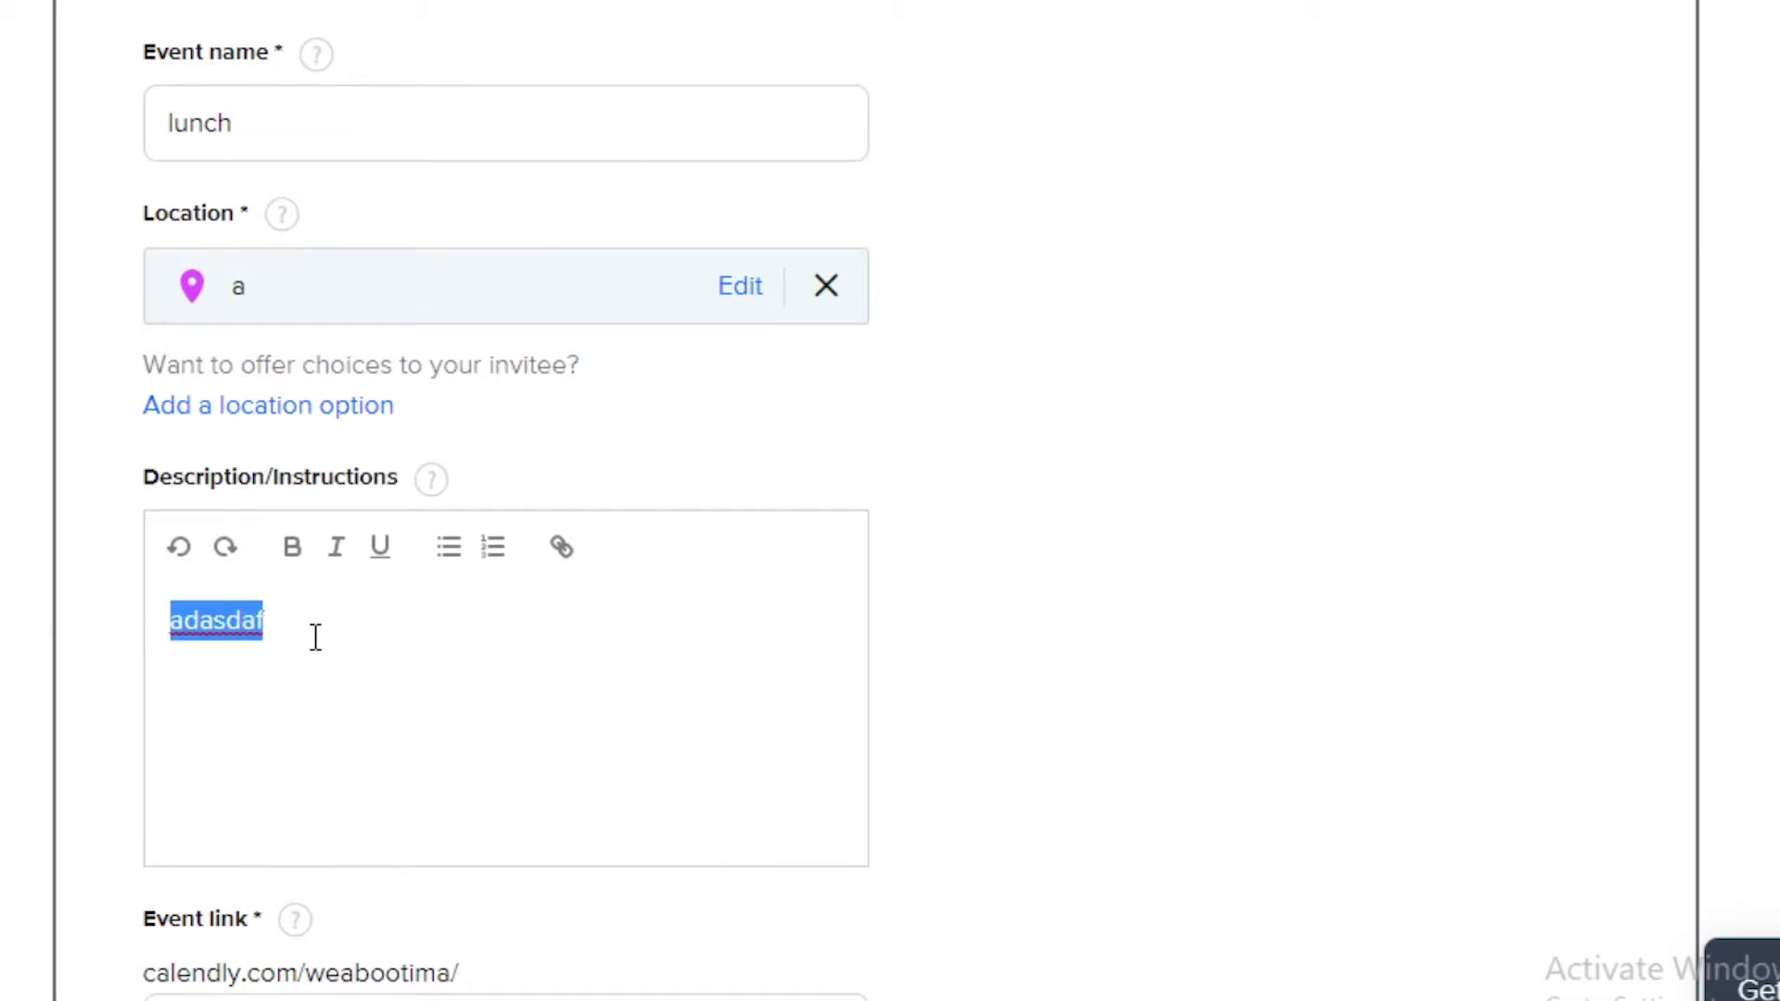
key(BackSpace)
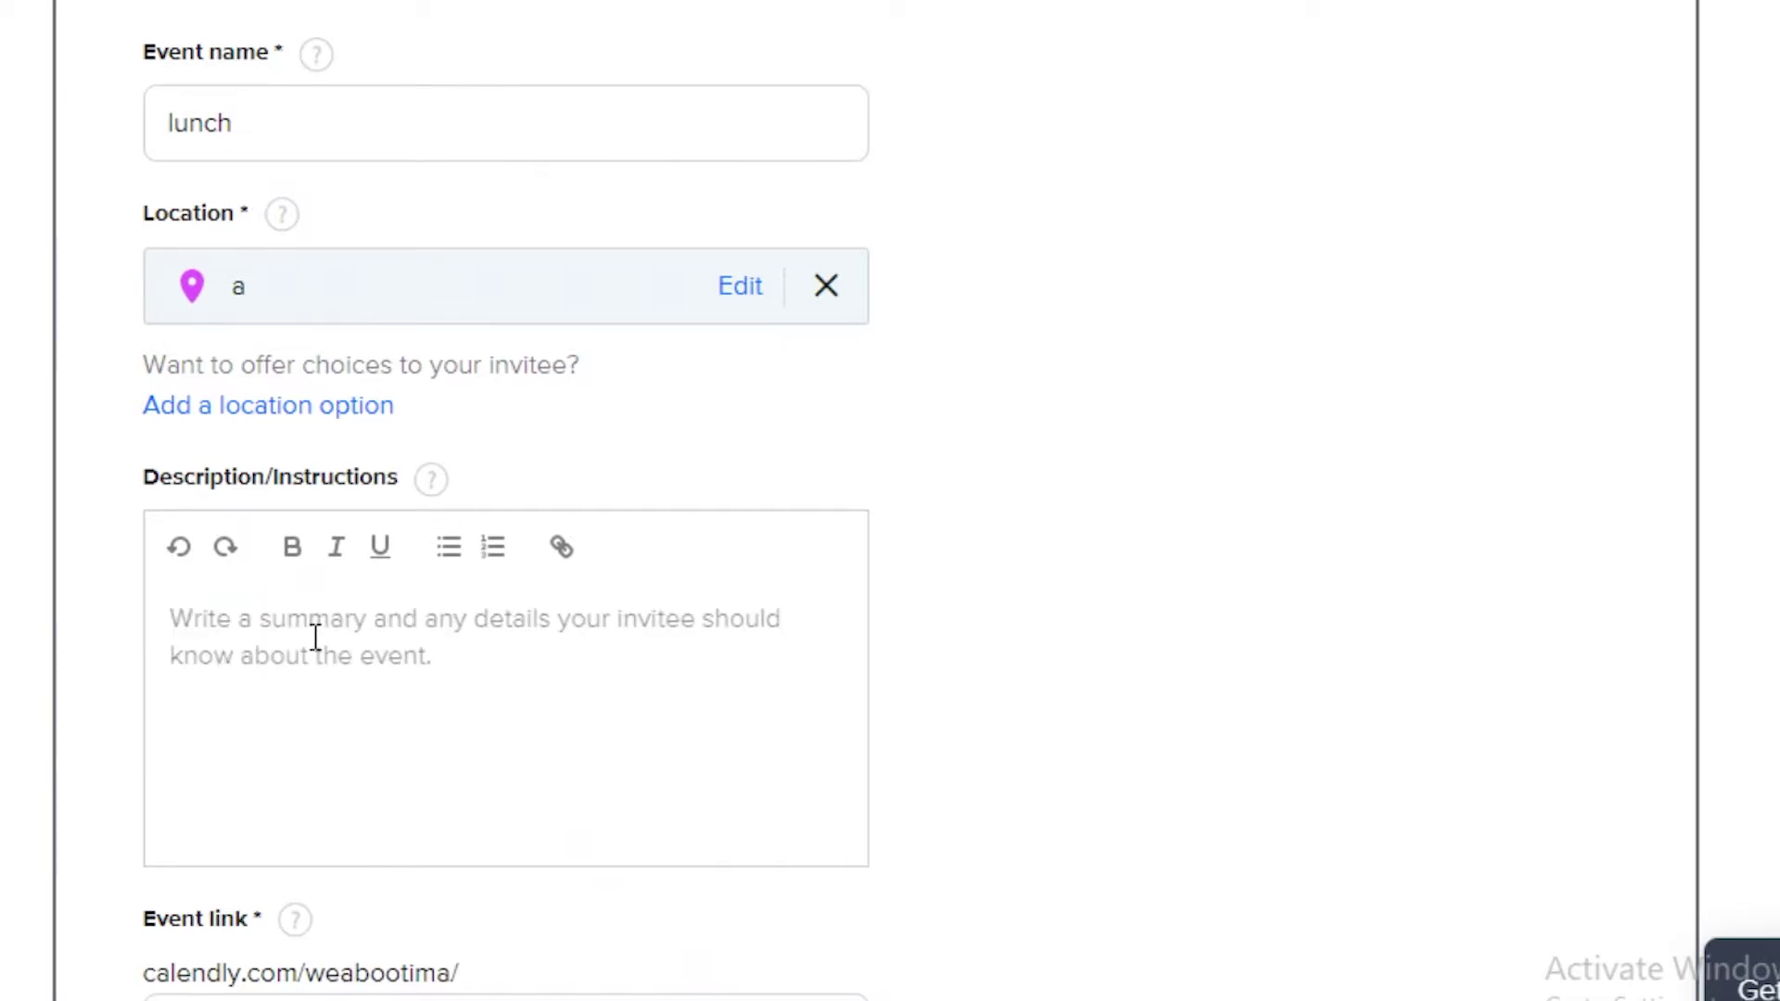
text(Lunch meeting)
scroll(59, 318, down, 5)
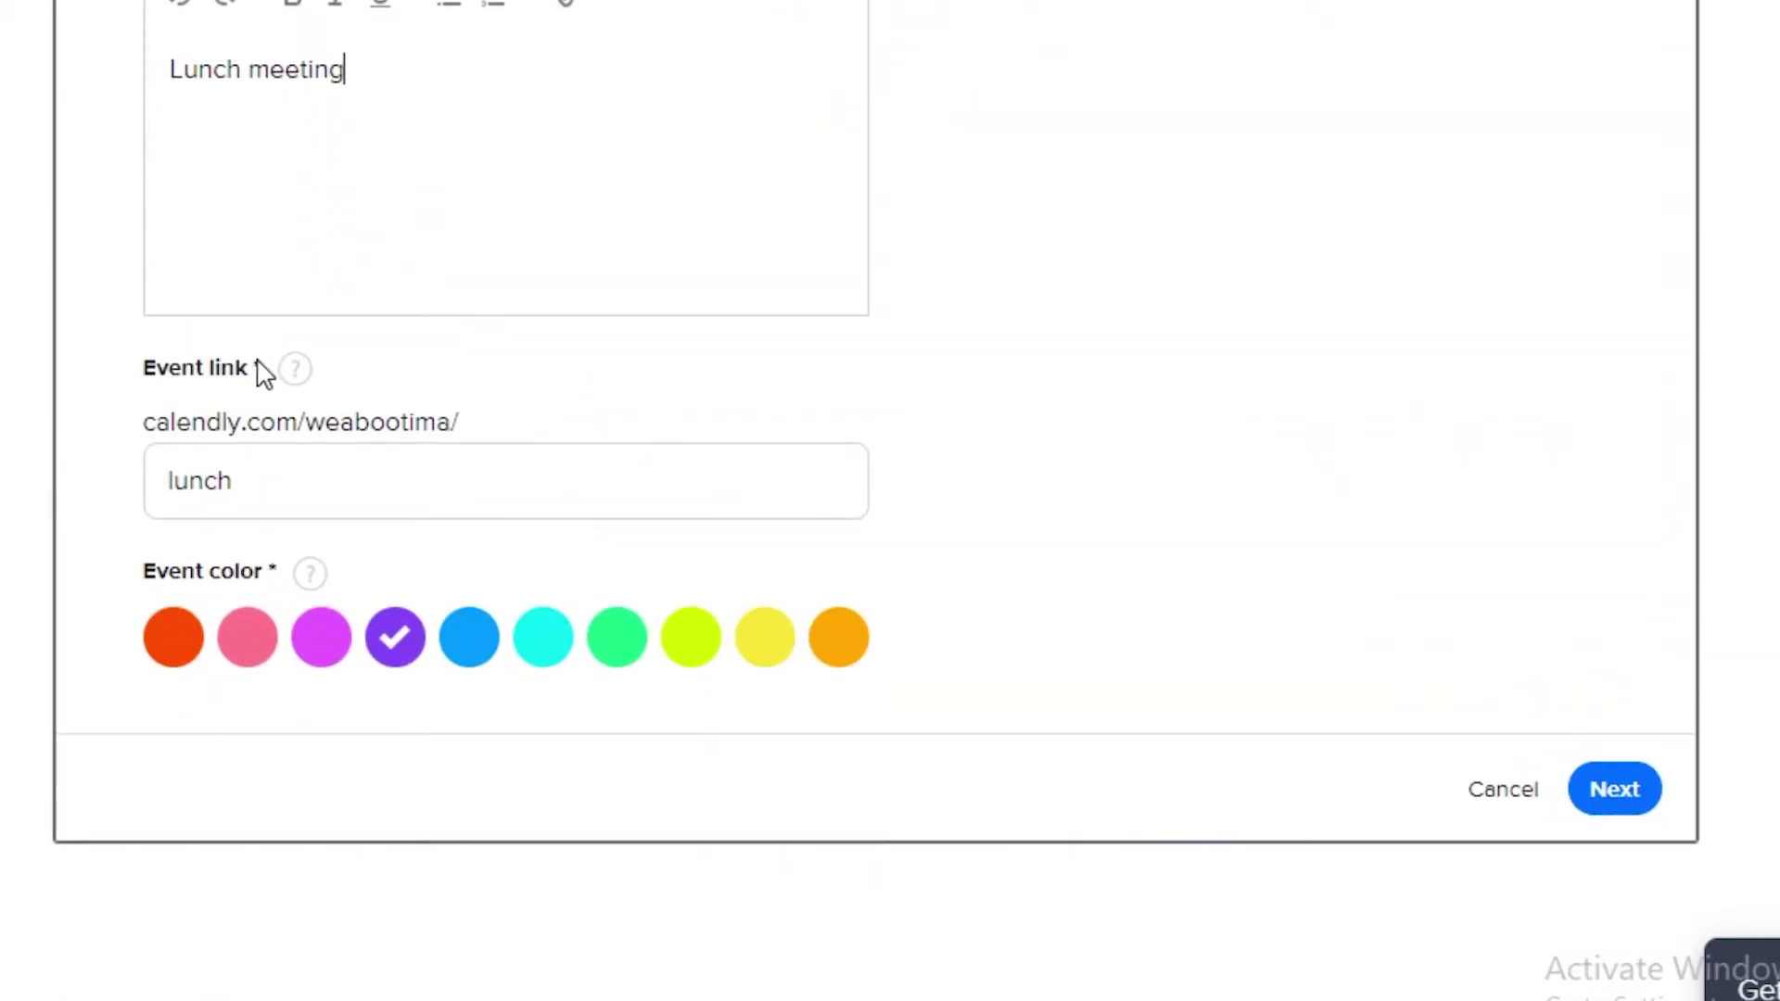
click(279, 505)
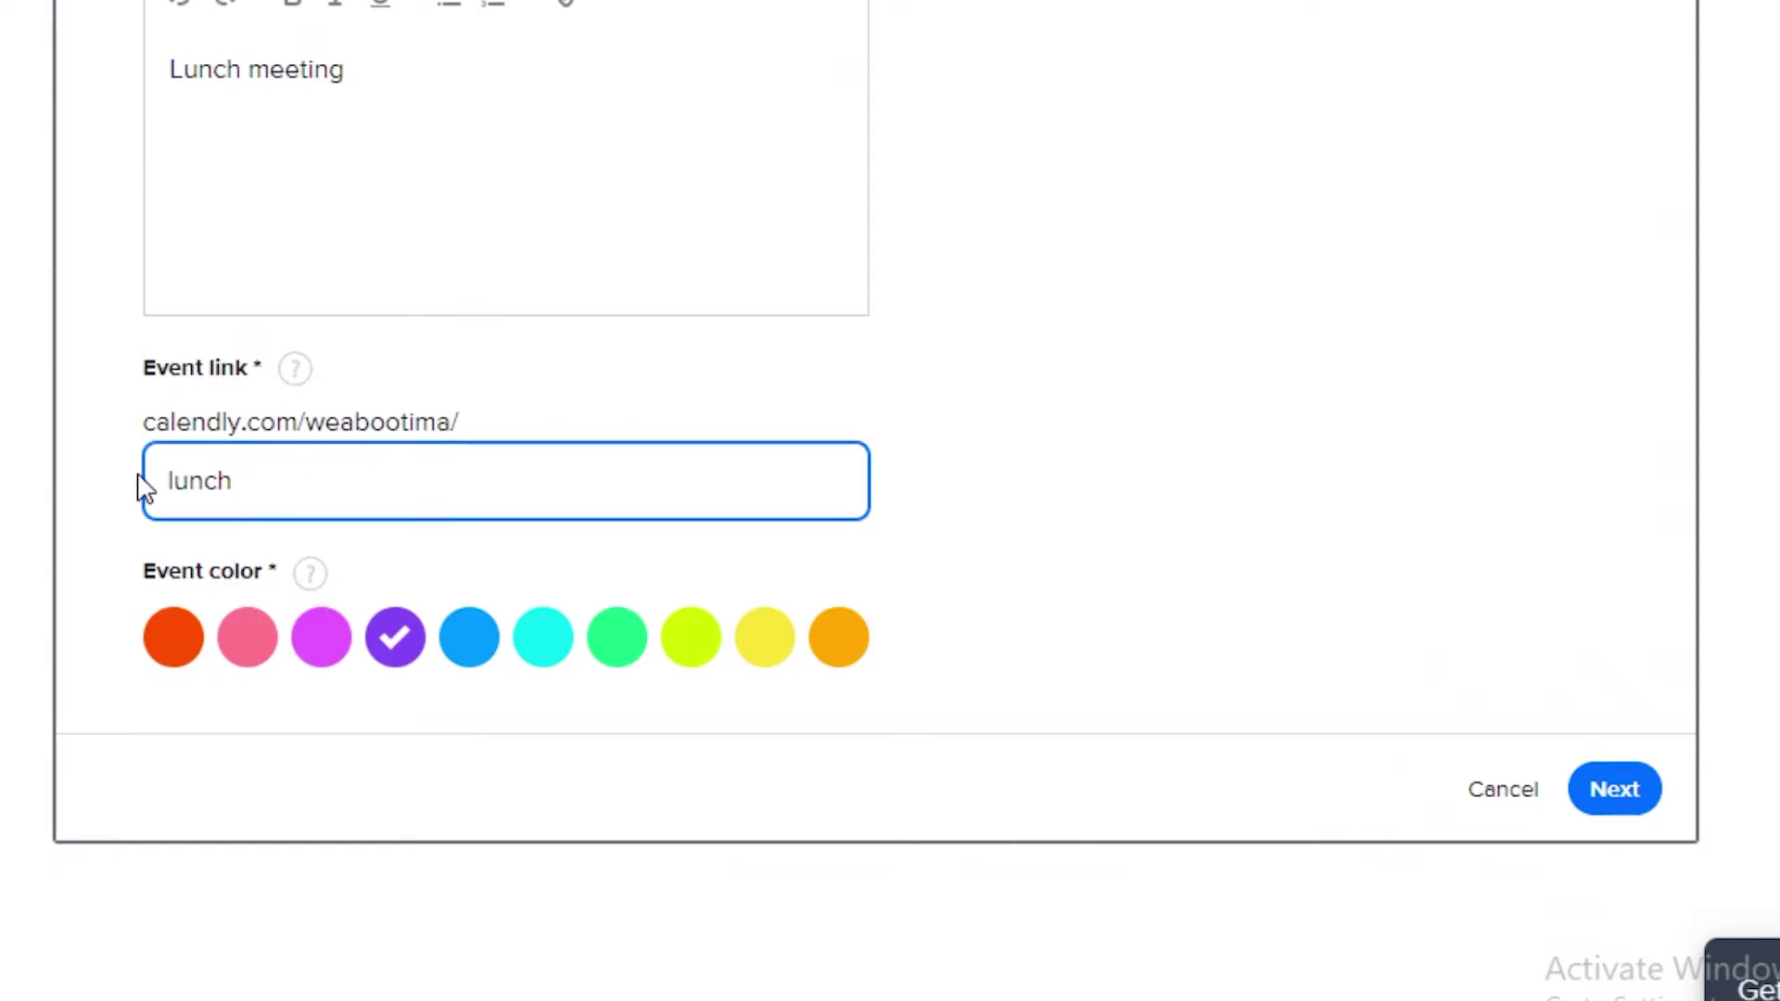
Step: Try red, blue and cyan before settling on green, then save the event details
scroll(431, 143, up, 2)
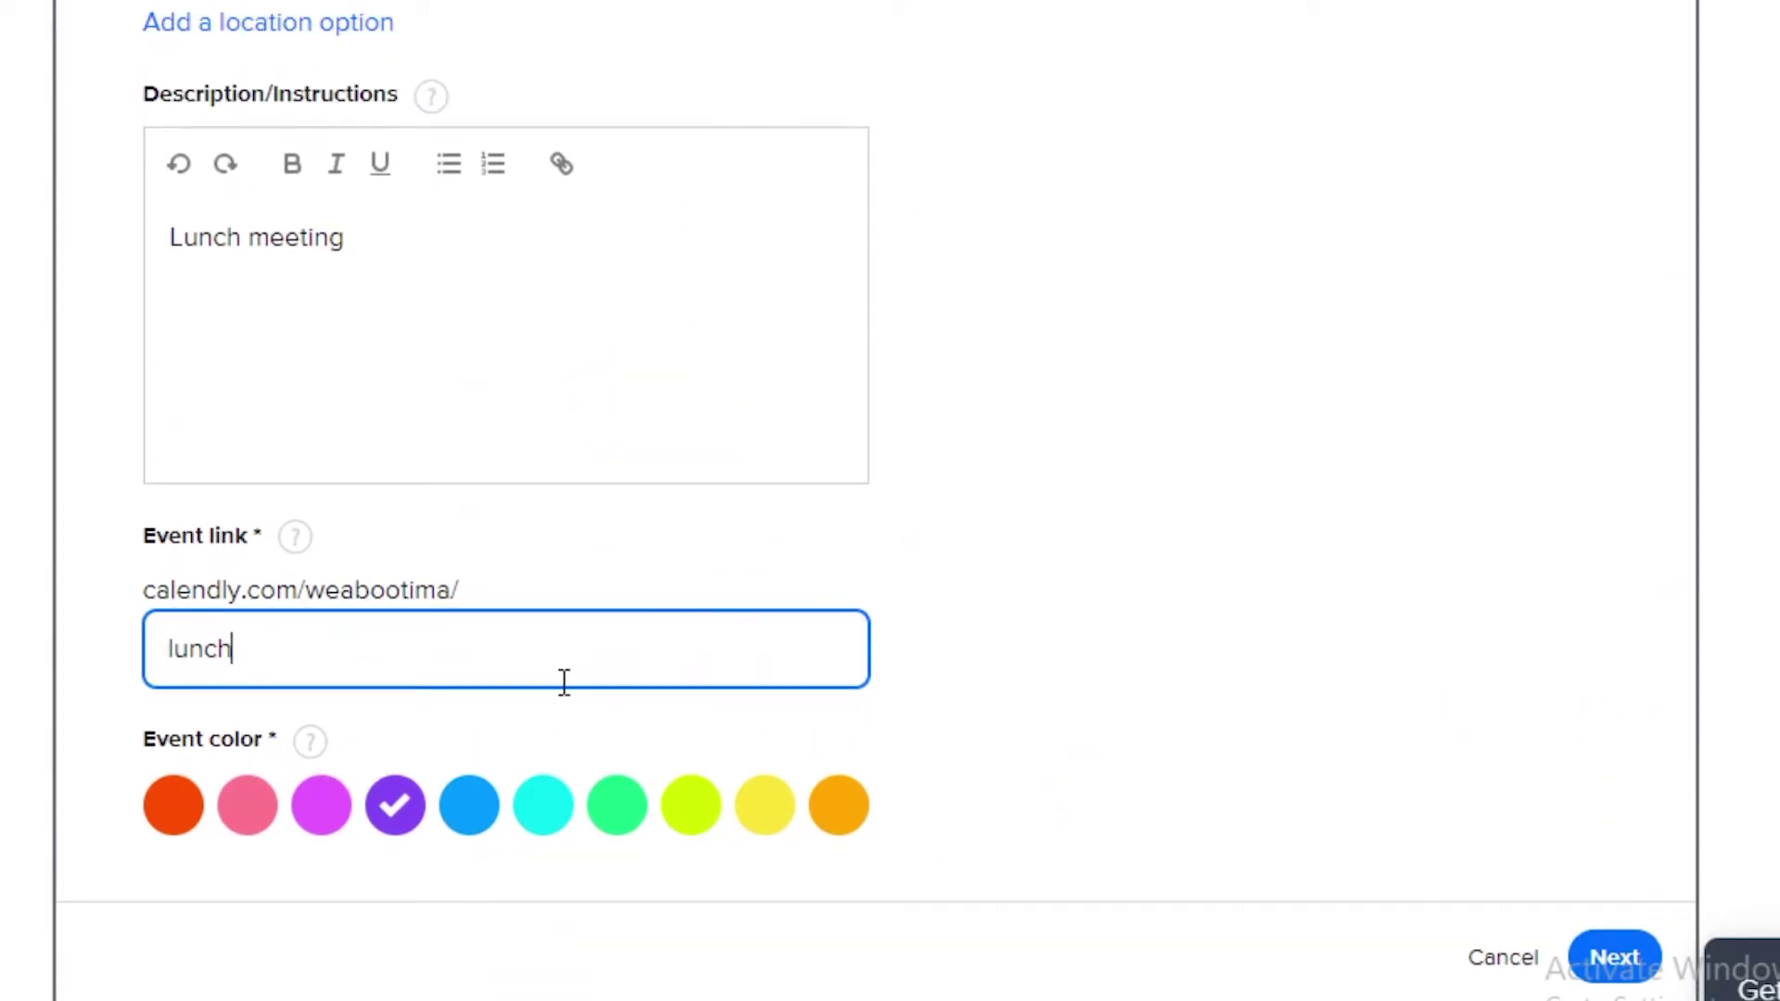
click(162, 824)
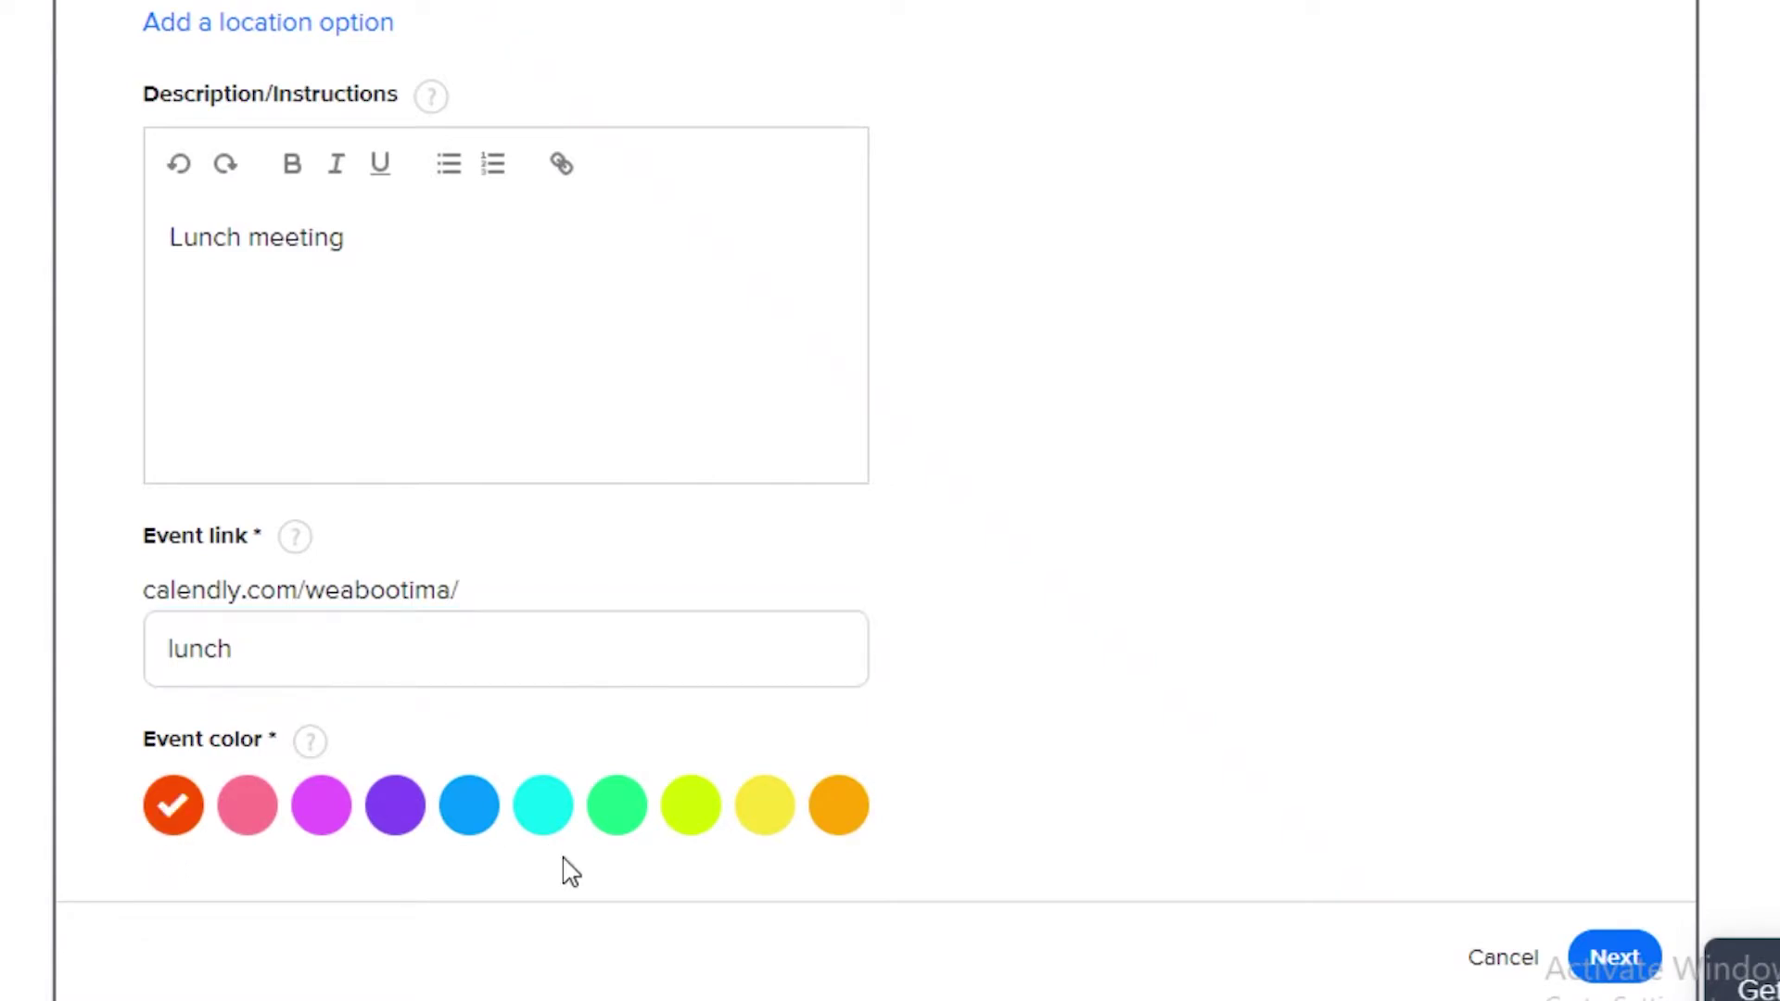
click(614, 821)
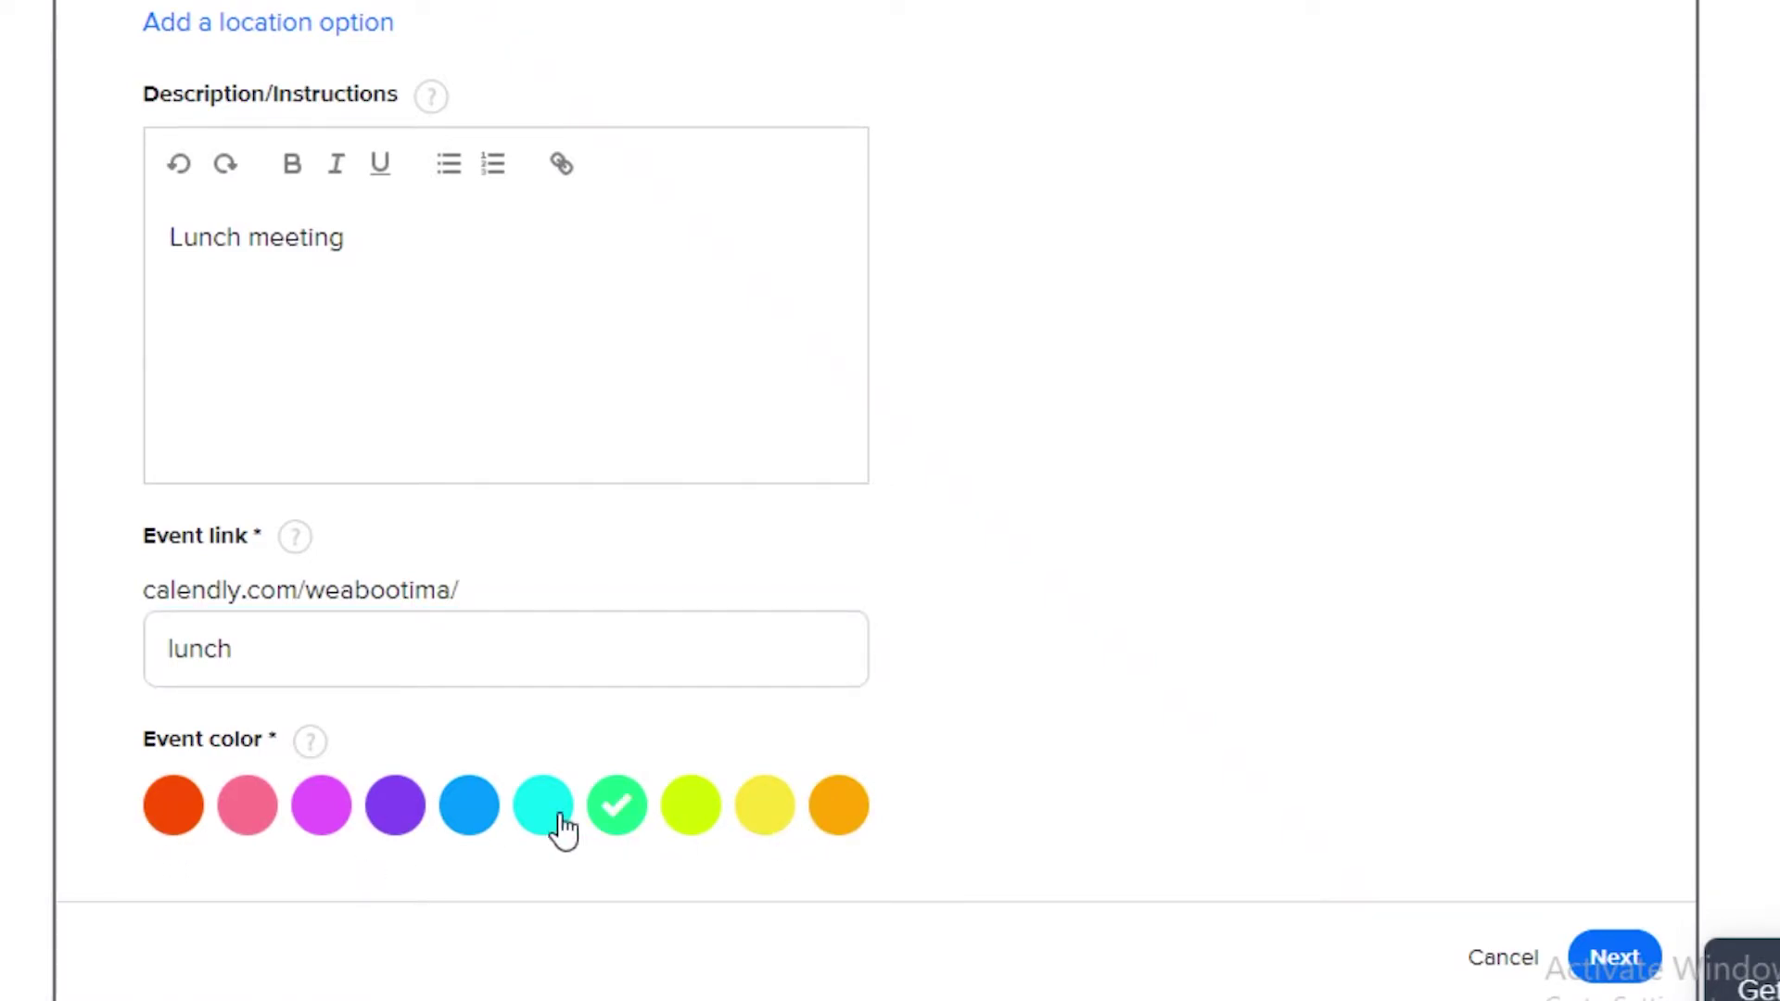
click(469, 814)
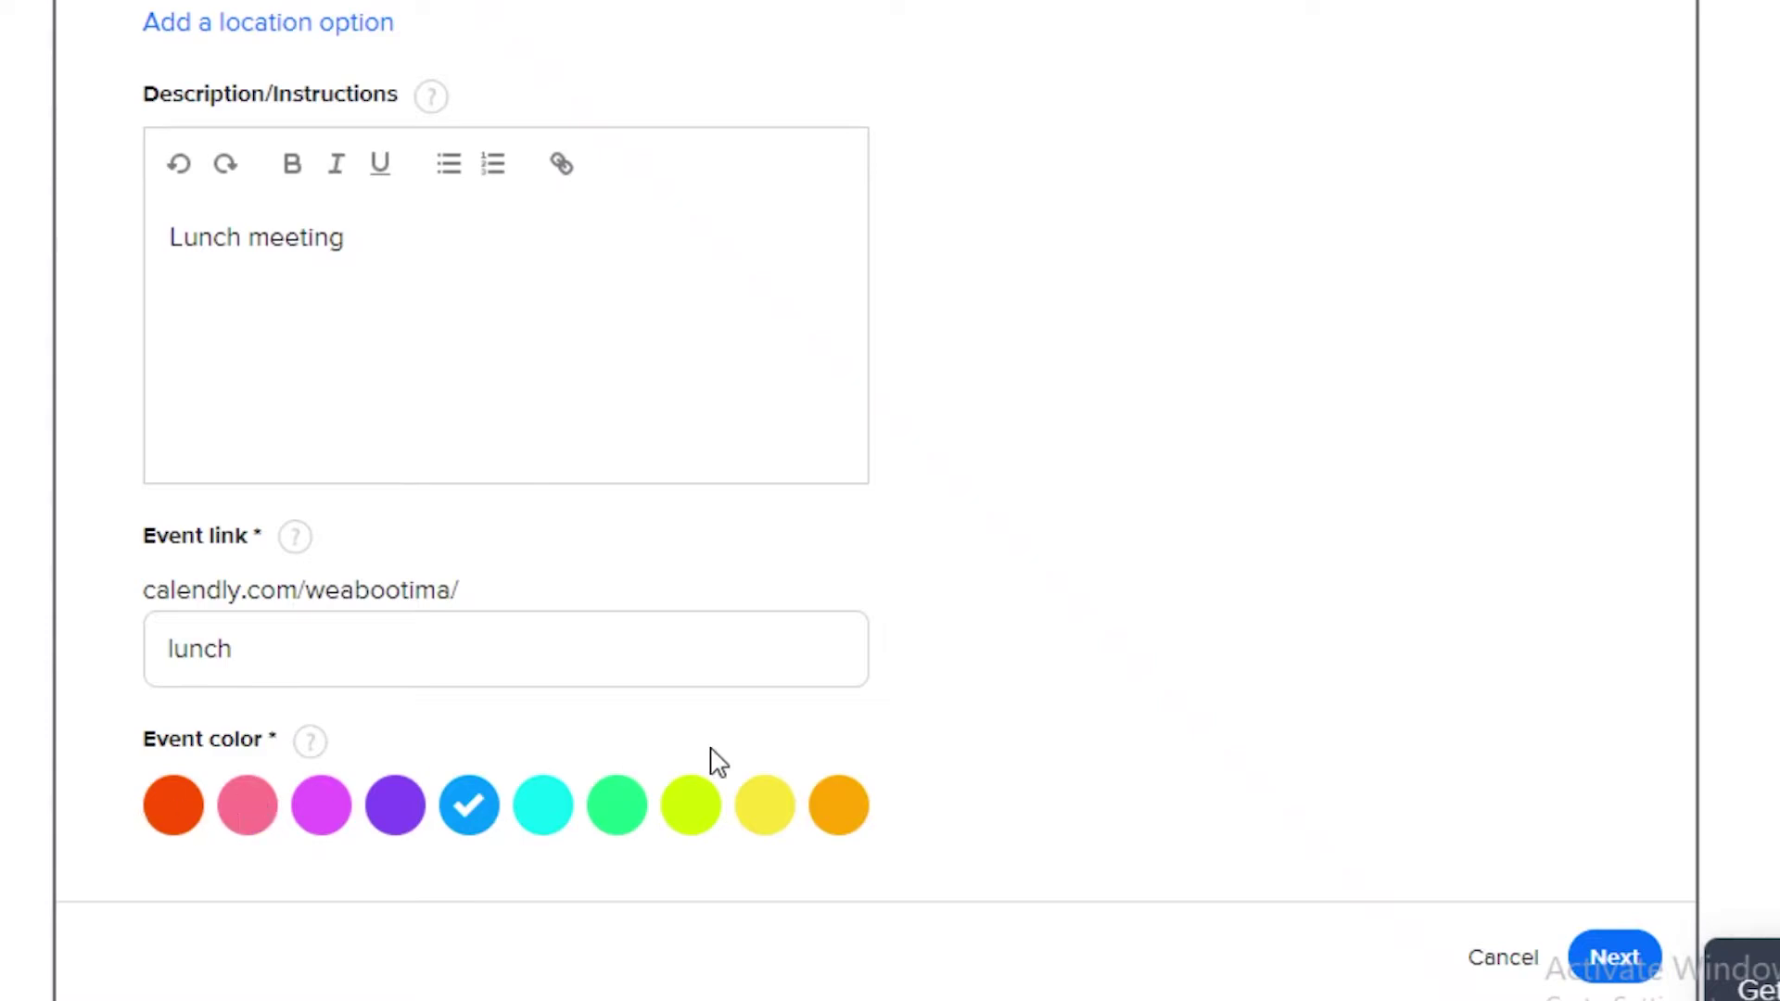
click(559, 819)
click(174, 815)
click(619, 818)
click(1593, 964)
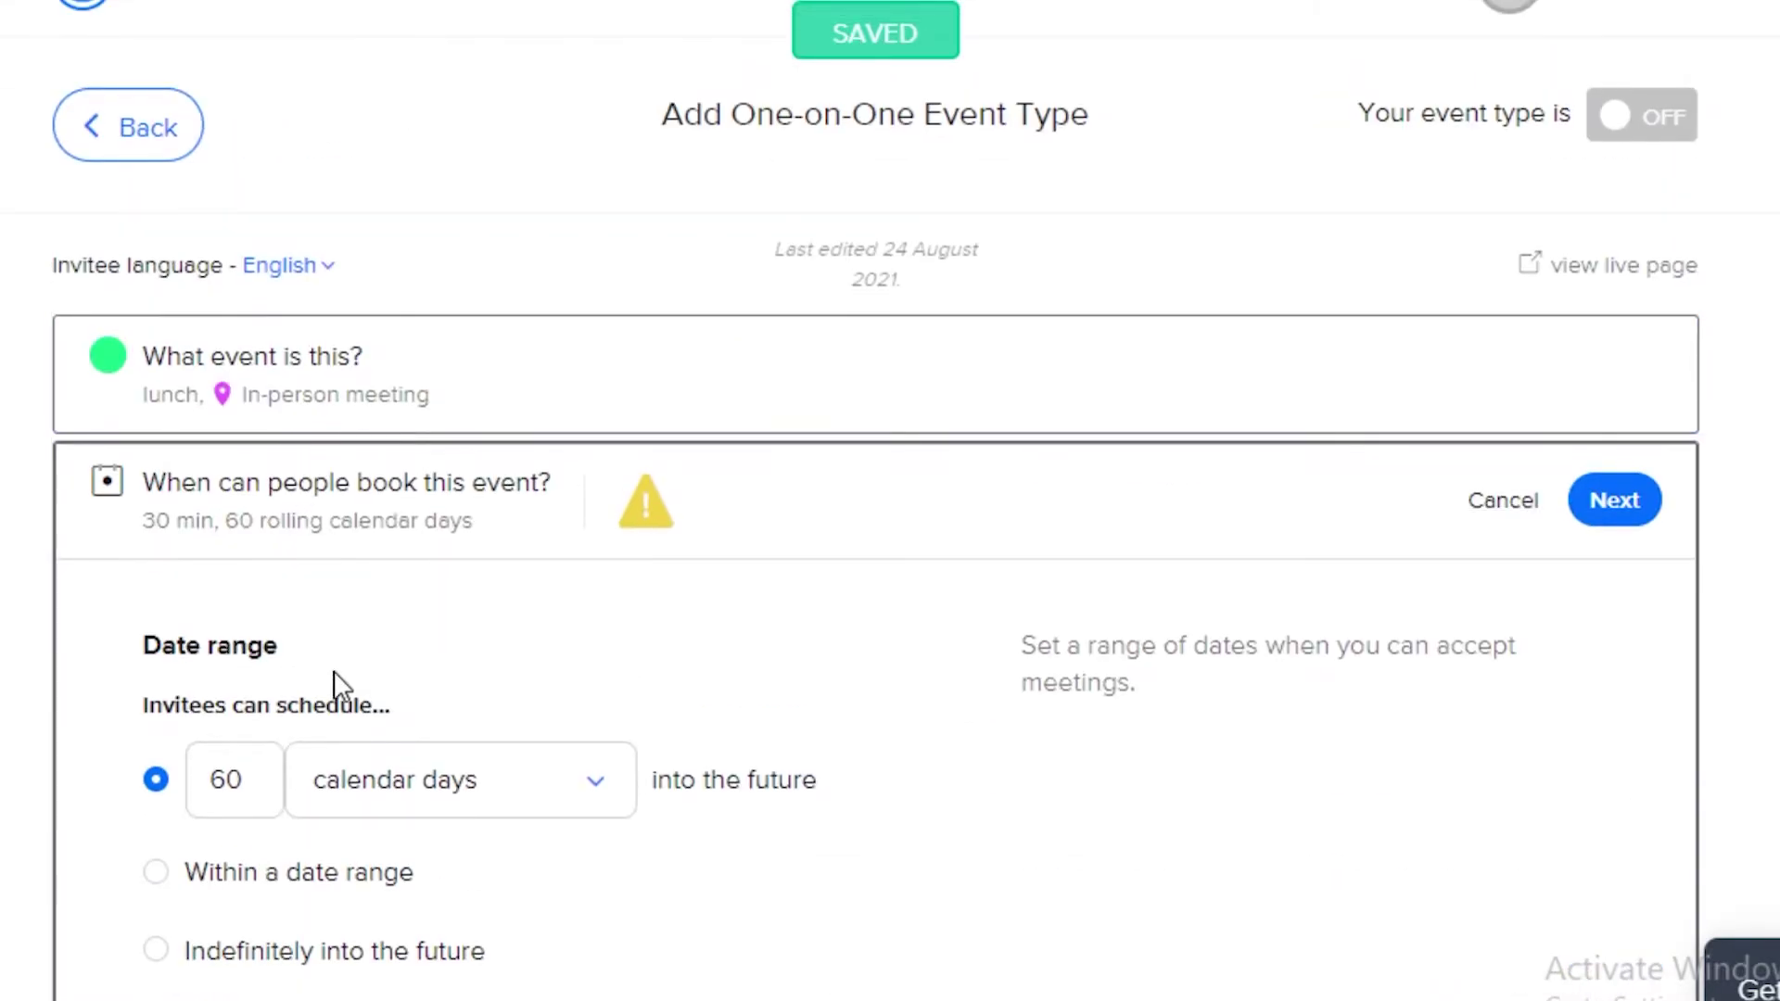
Step: Switch the booking window from calendar days to a specific date range
scroll(342, 686, down, 4)
click(274, 443)
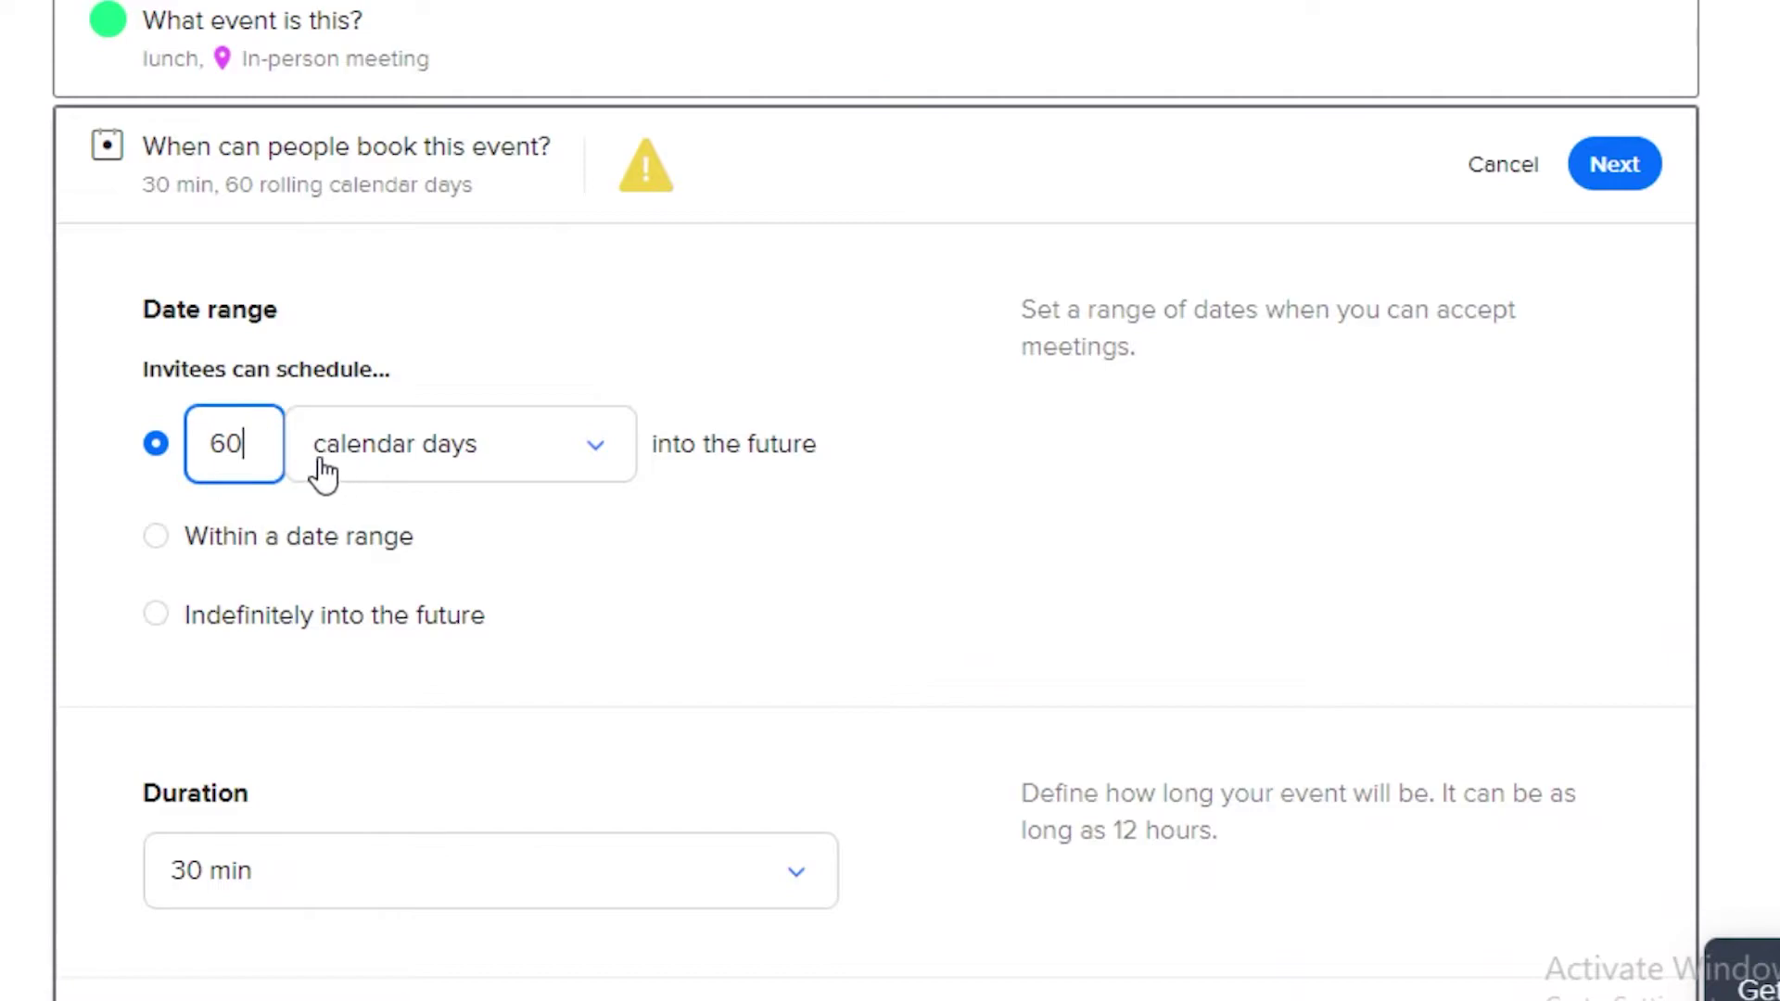
click(448, 454)
click(449, 454)
click(280, 545)
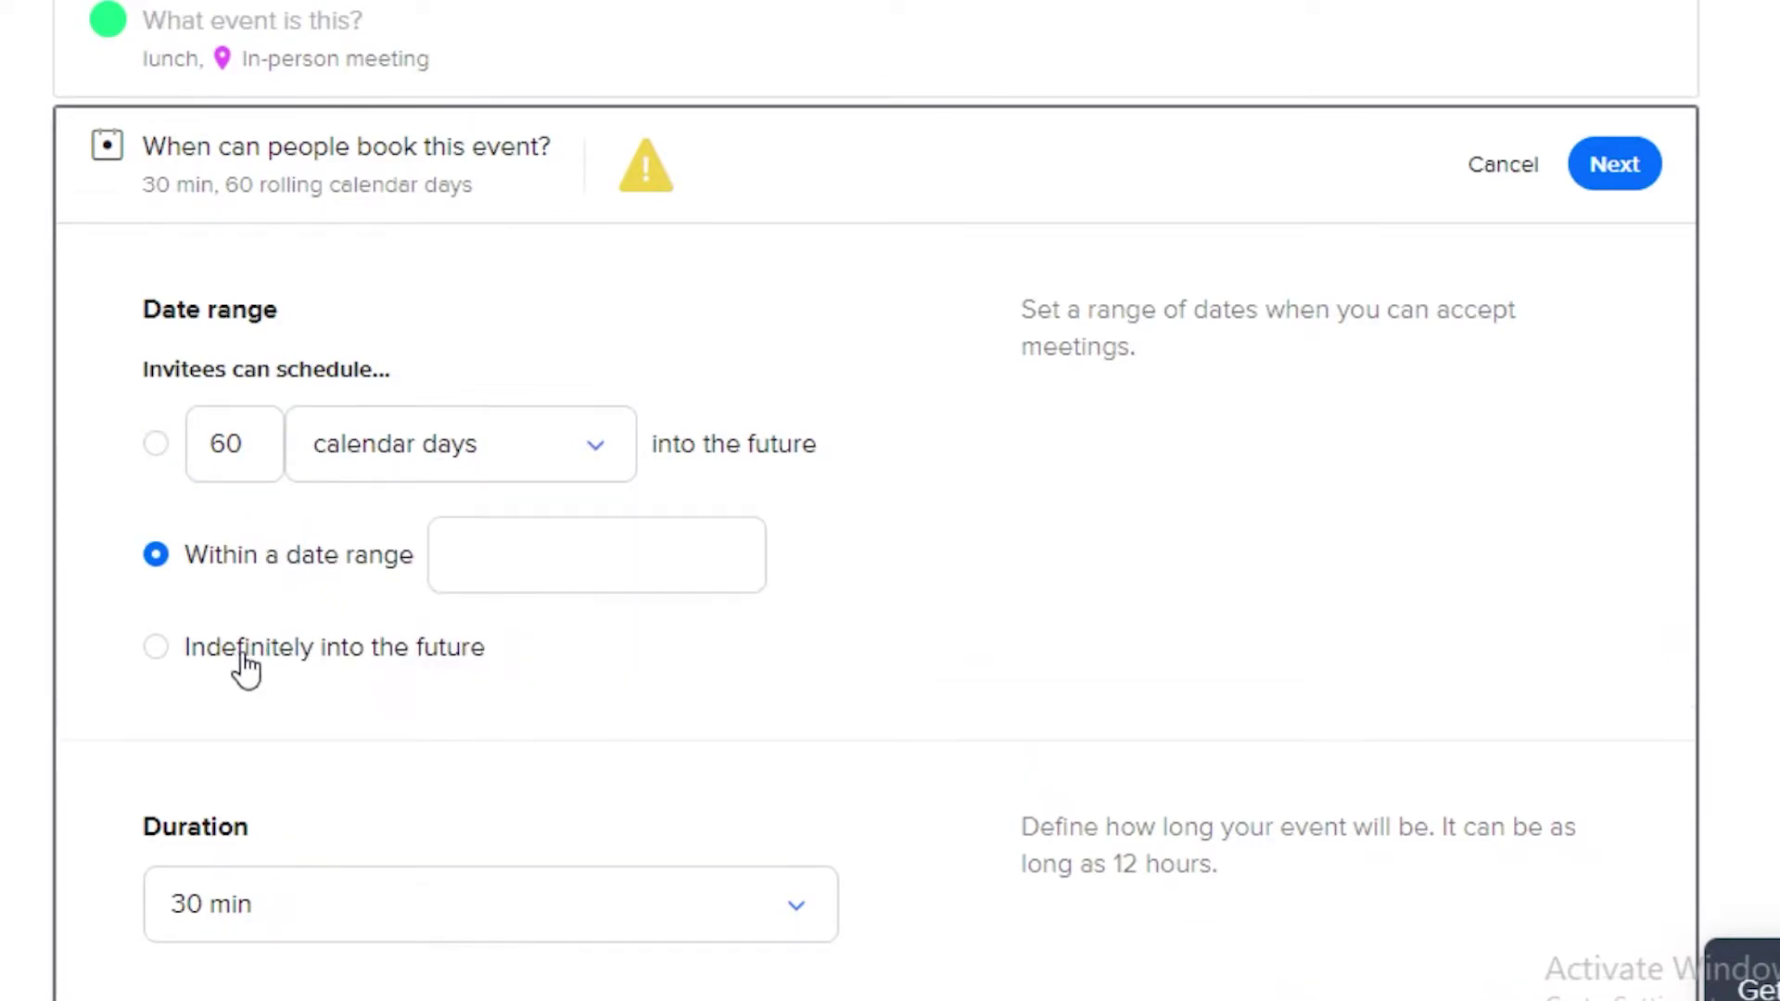
click(520, 552)
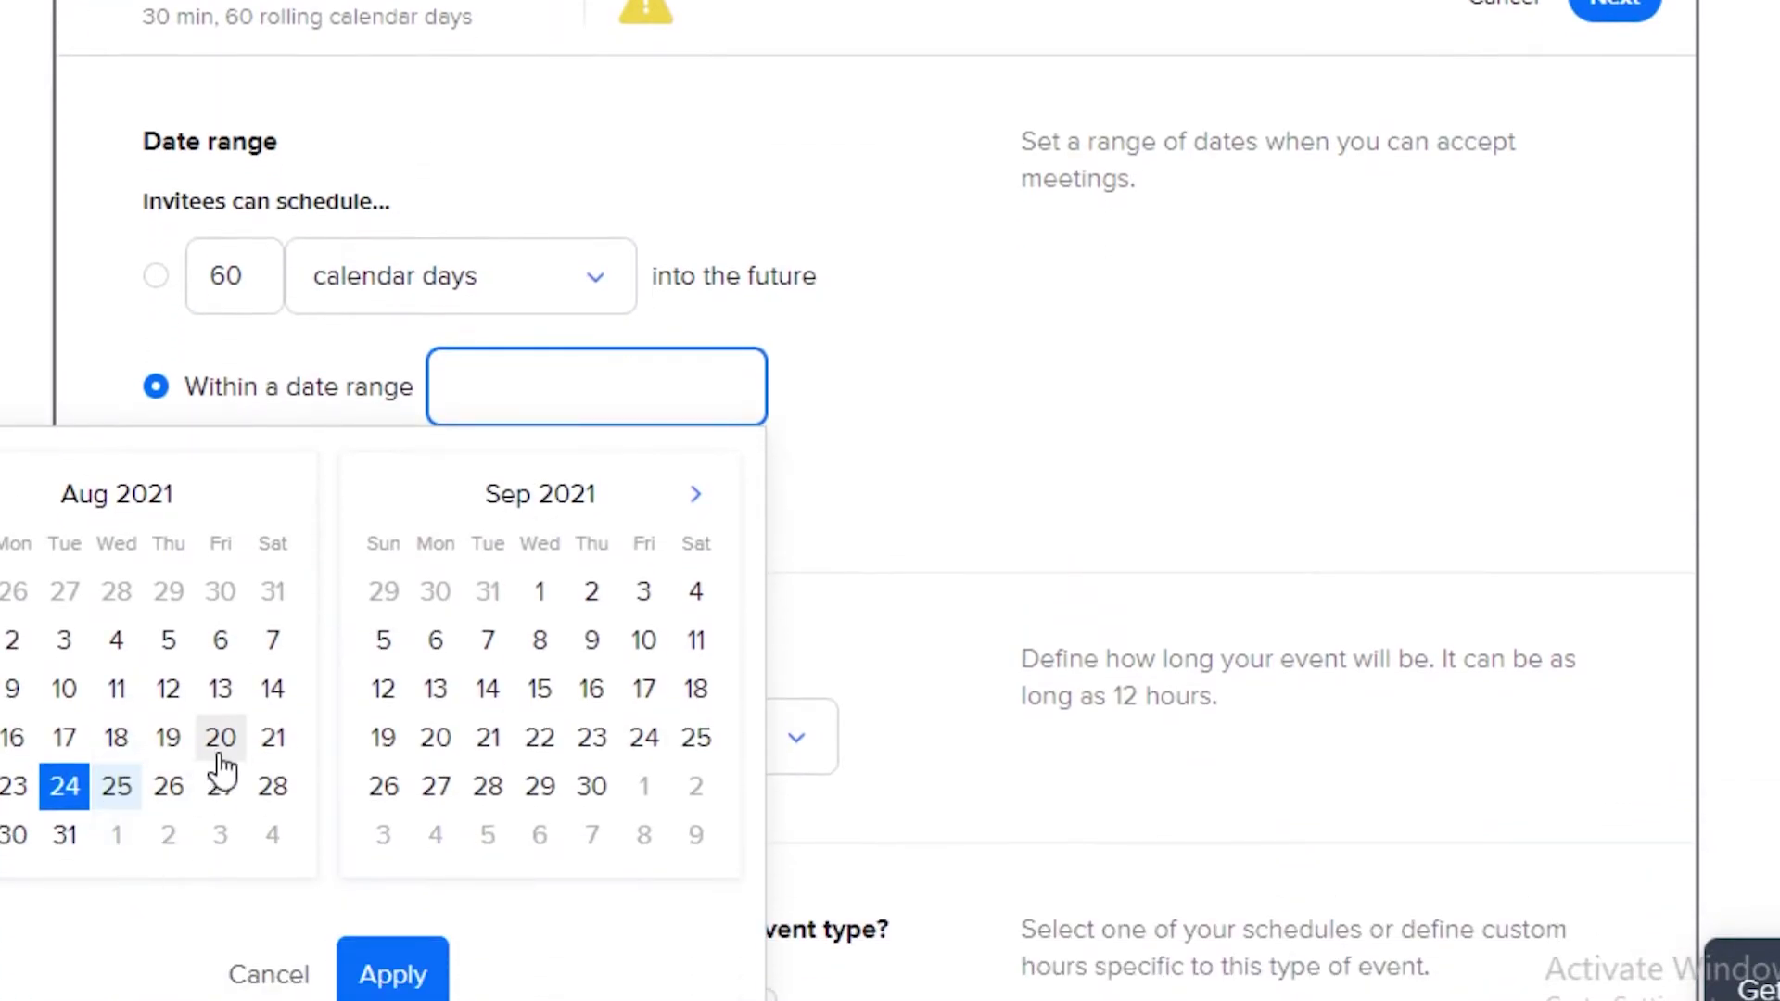
Step: Select 28 Aug to 11 Sep 2021 in the calendar and apply it
click(271, 787)
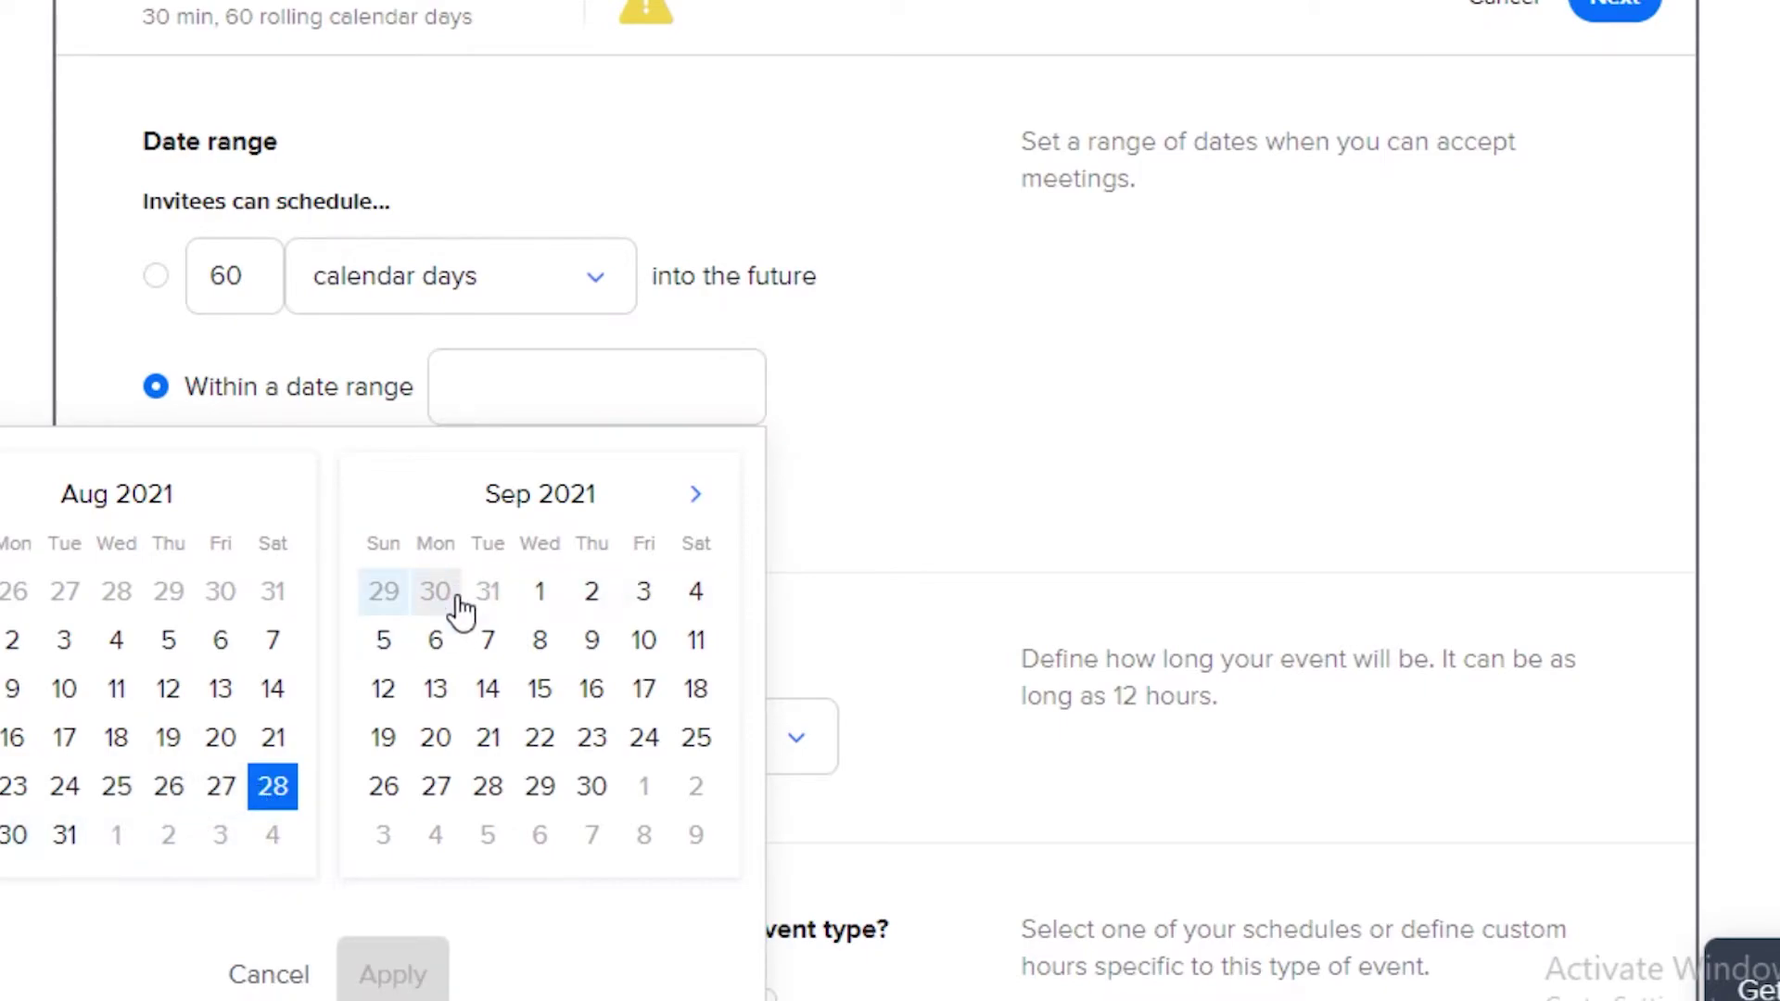
click(137, 795)
click(165, 793)
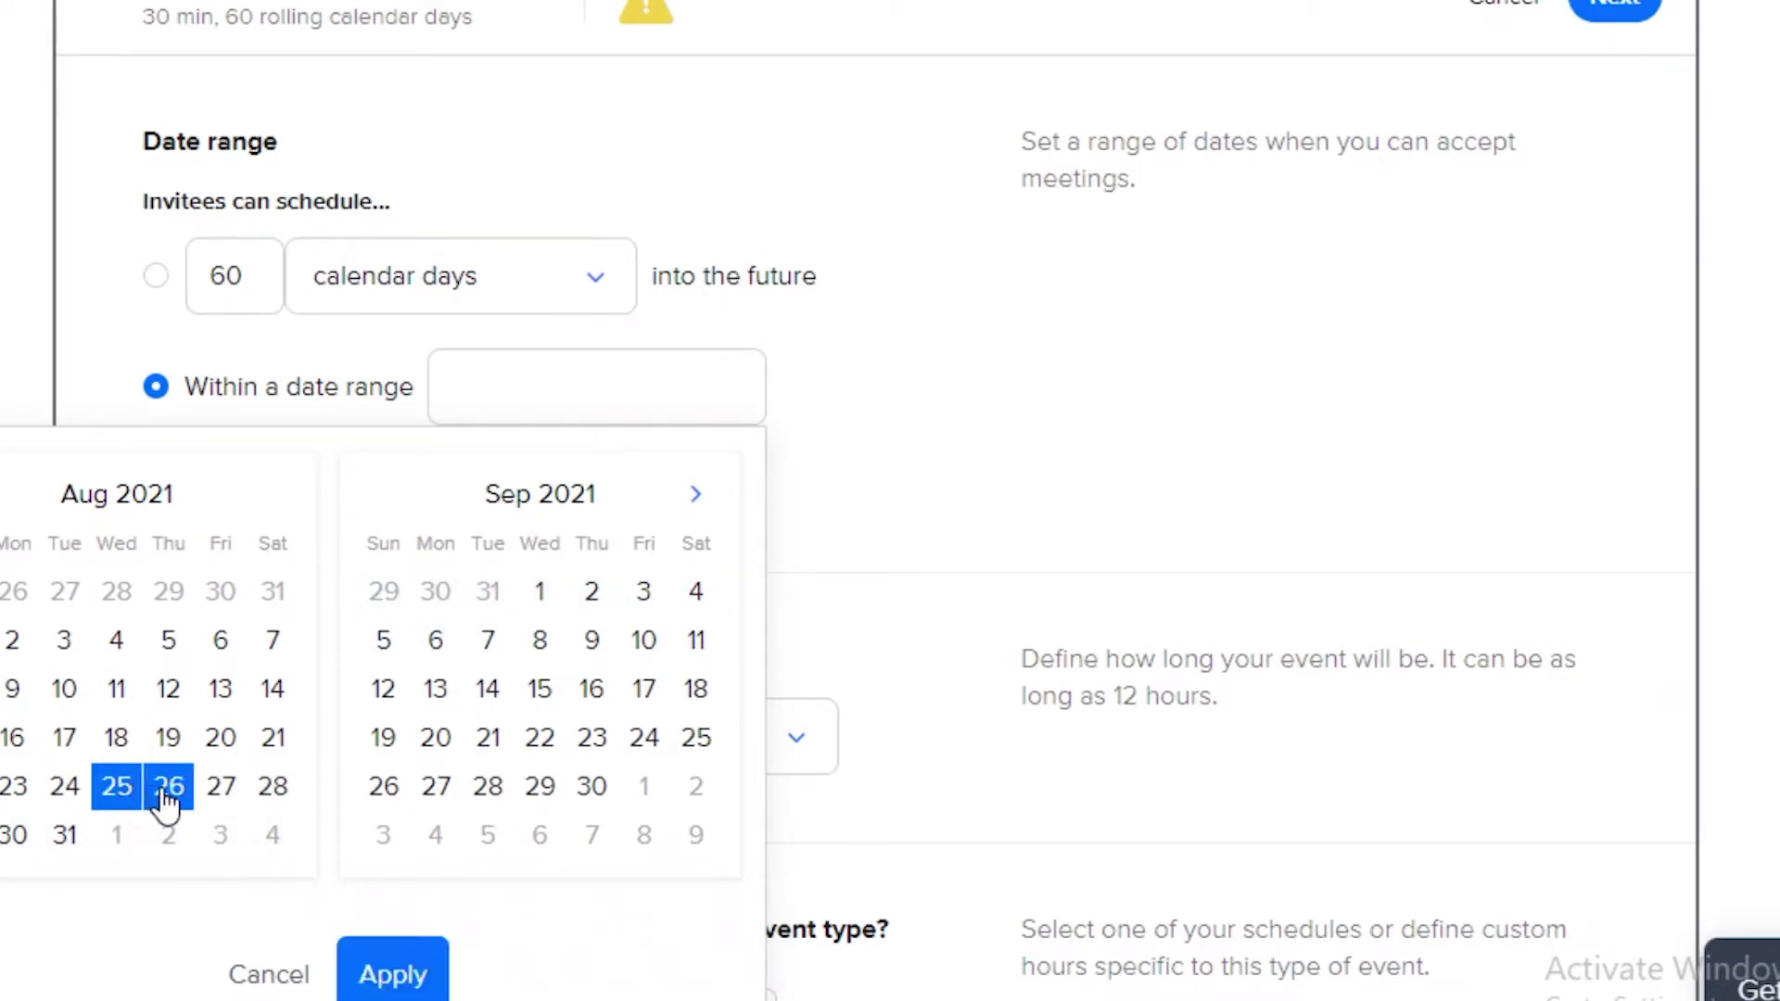
click(267, 793)
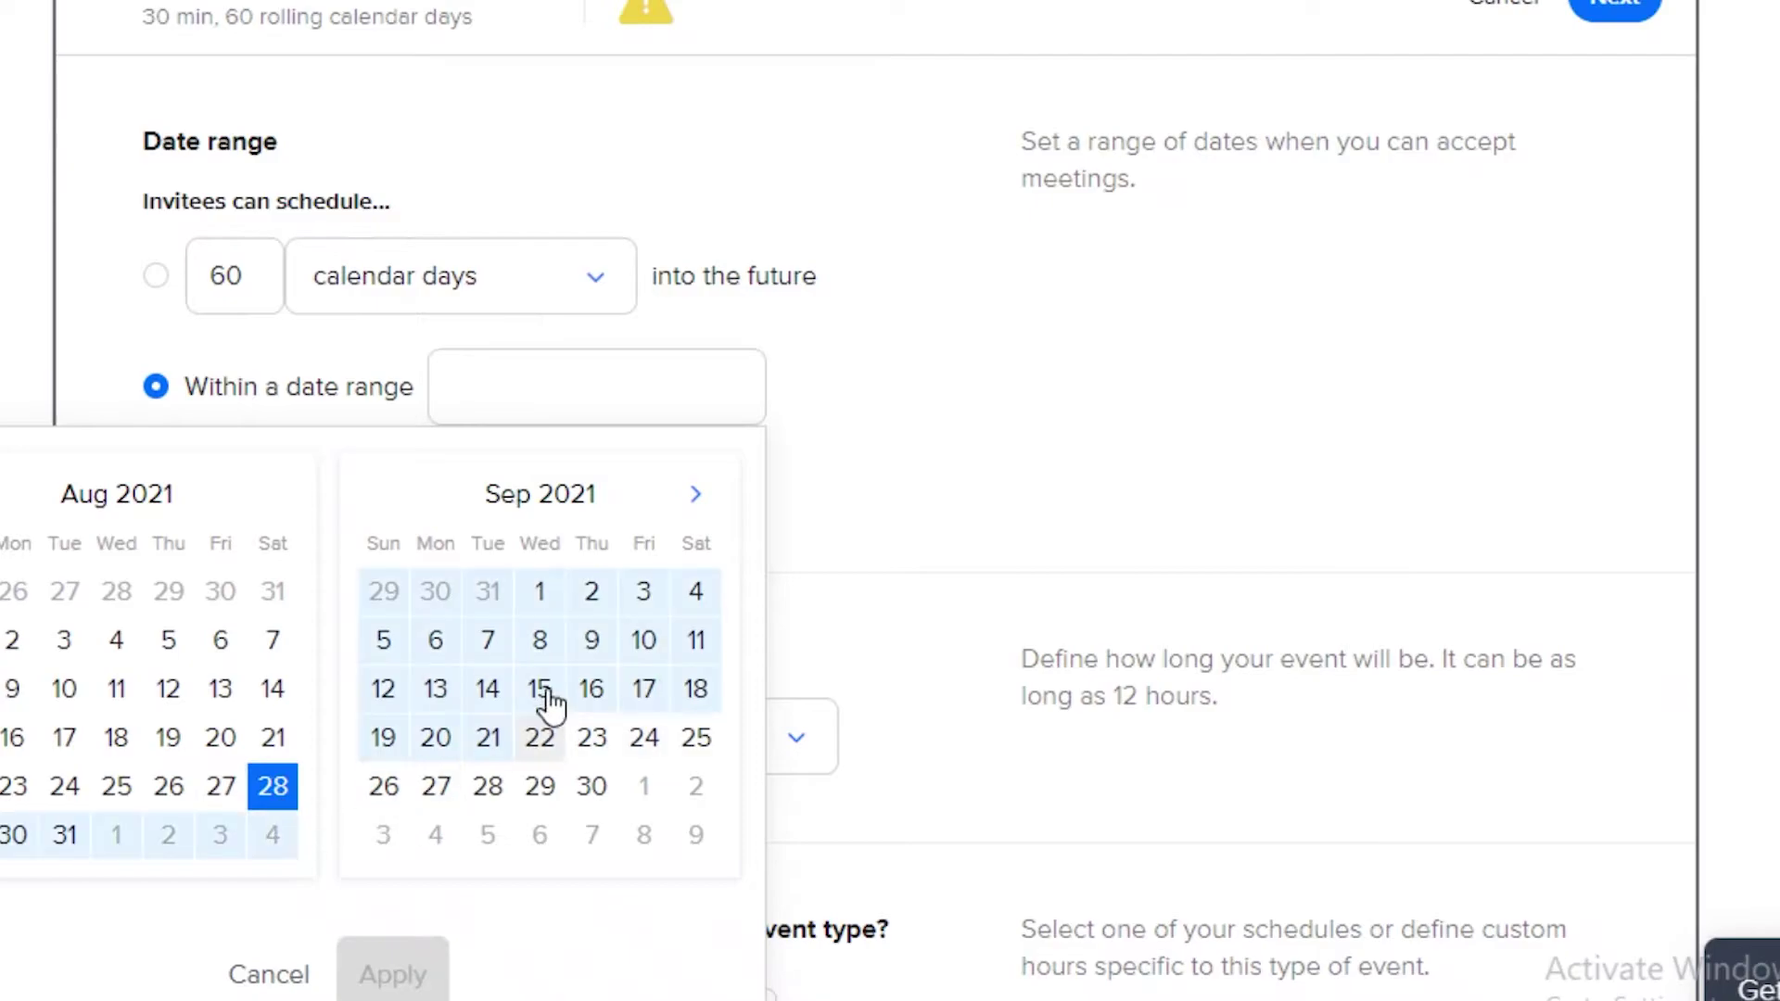
click(697, 646)
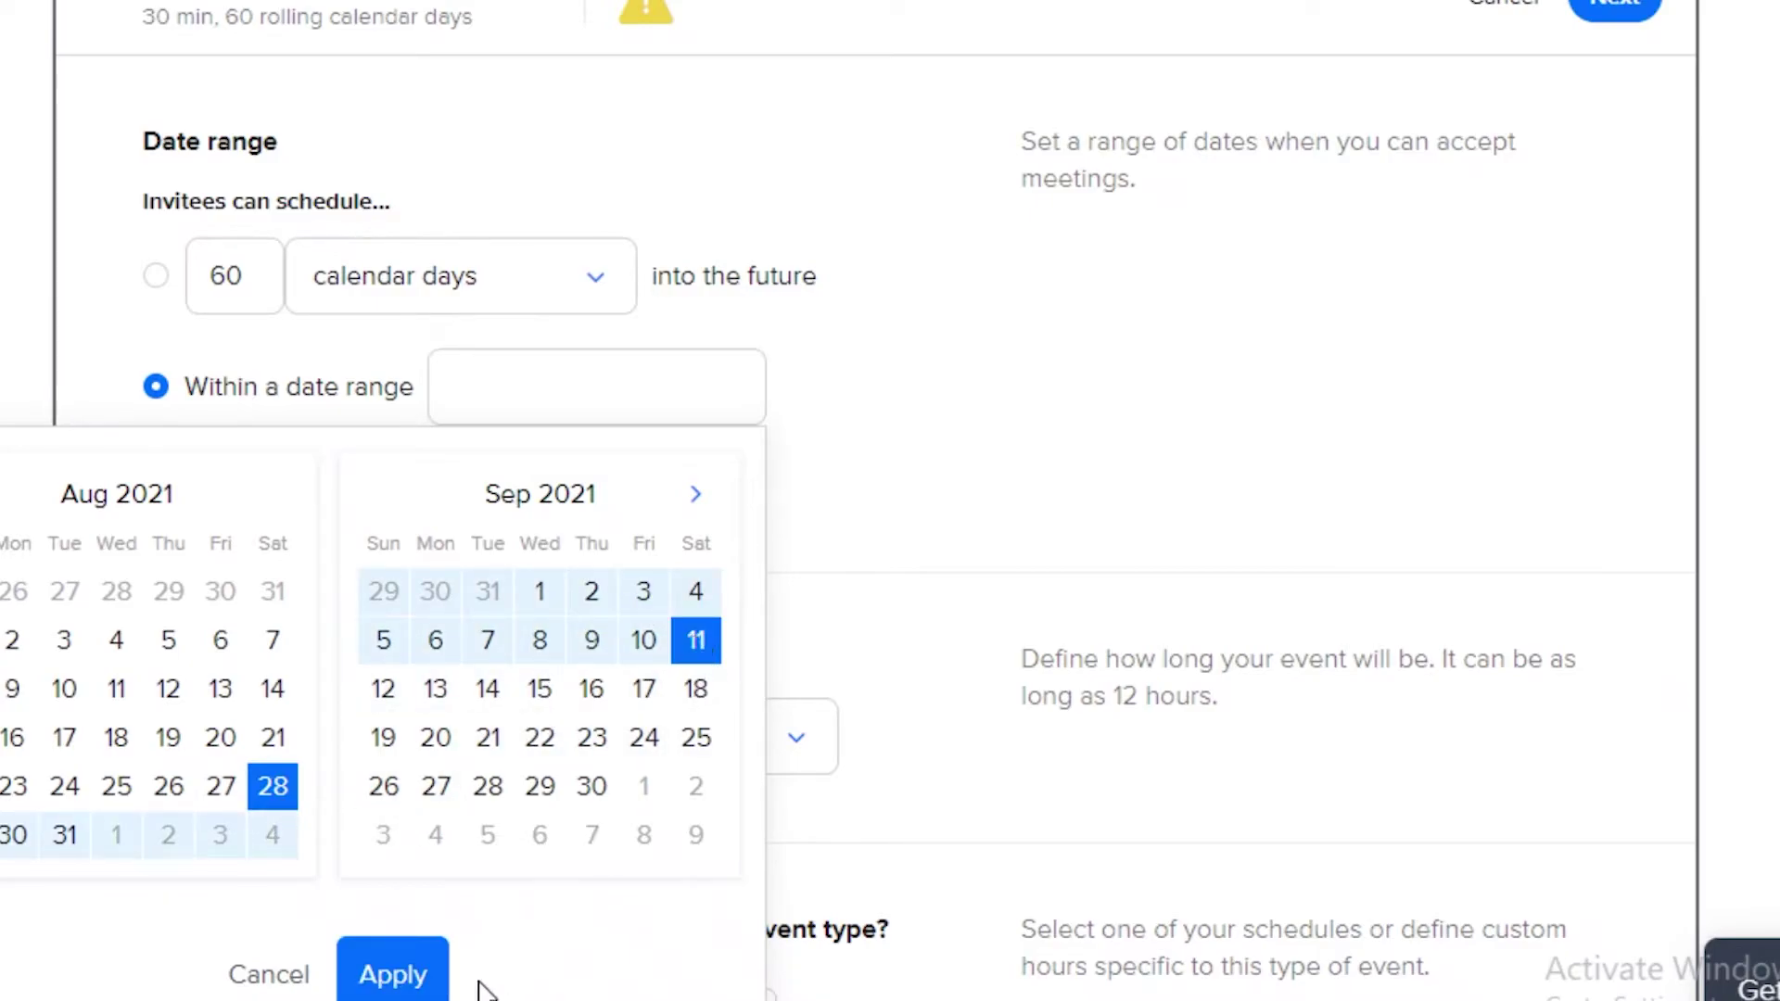
click(393, 973)
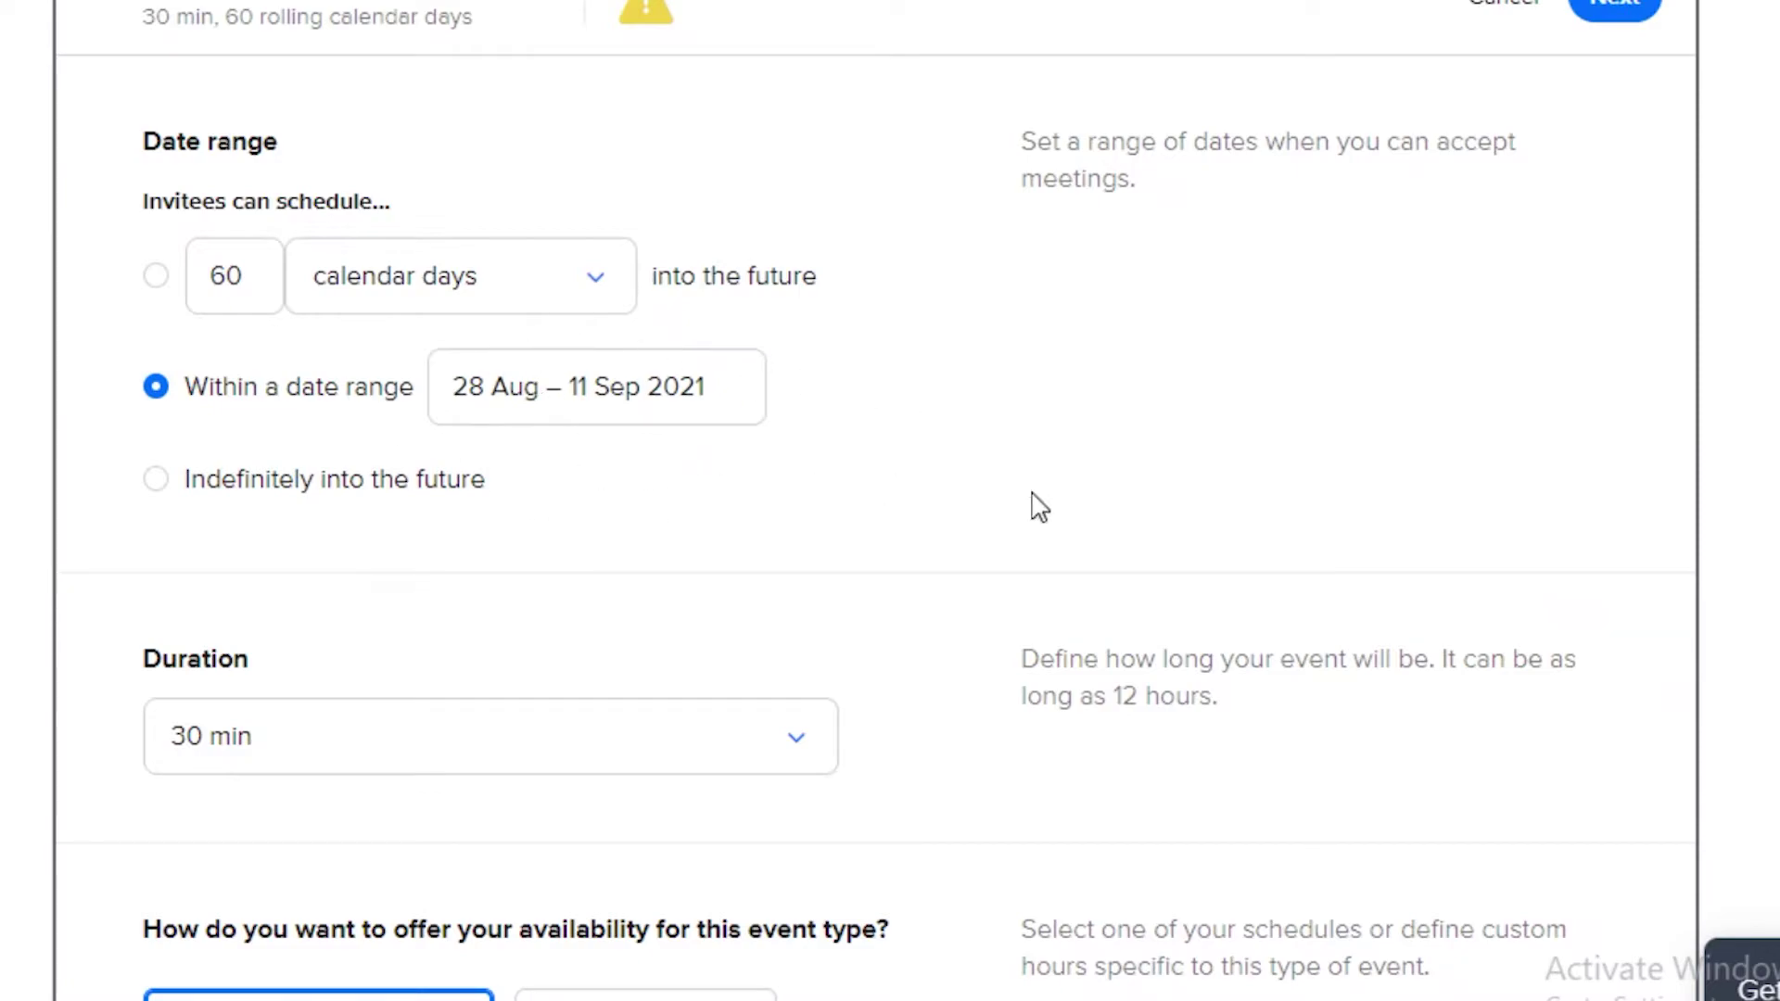
scroll(624, 520, up, 2)
scroll(282, 588, down, 5)
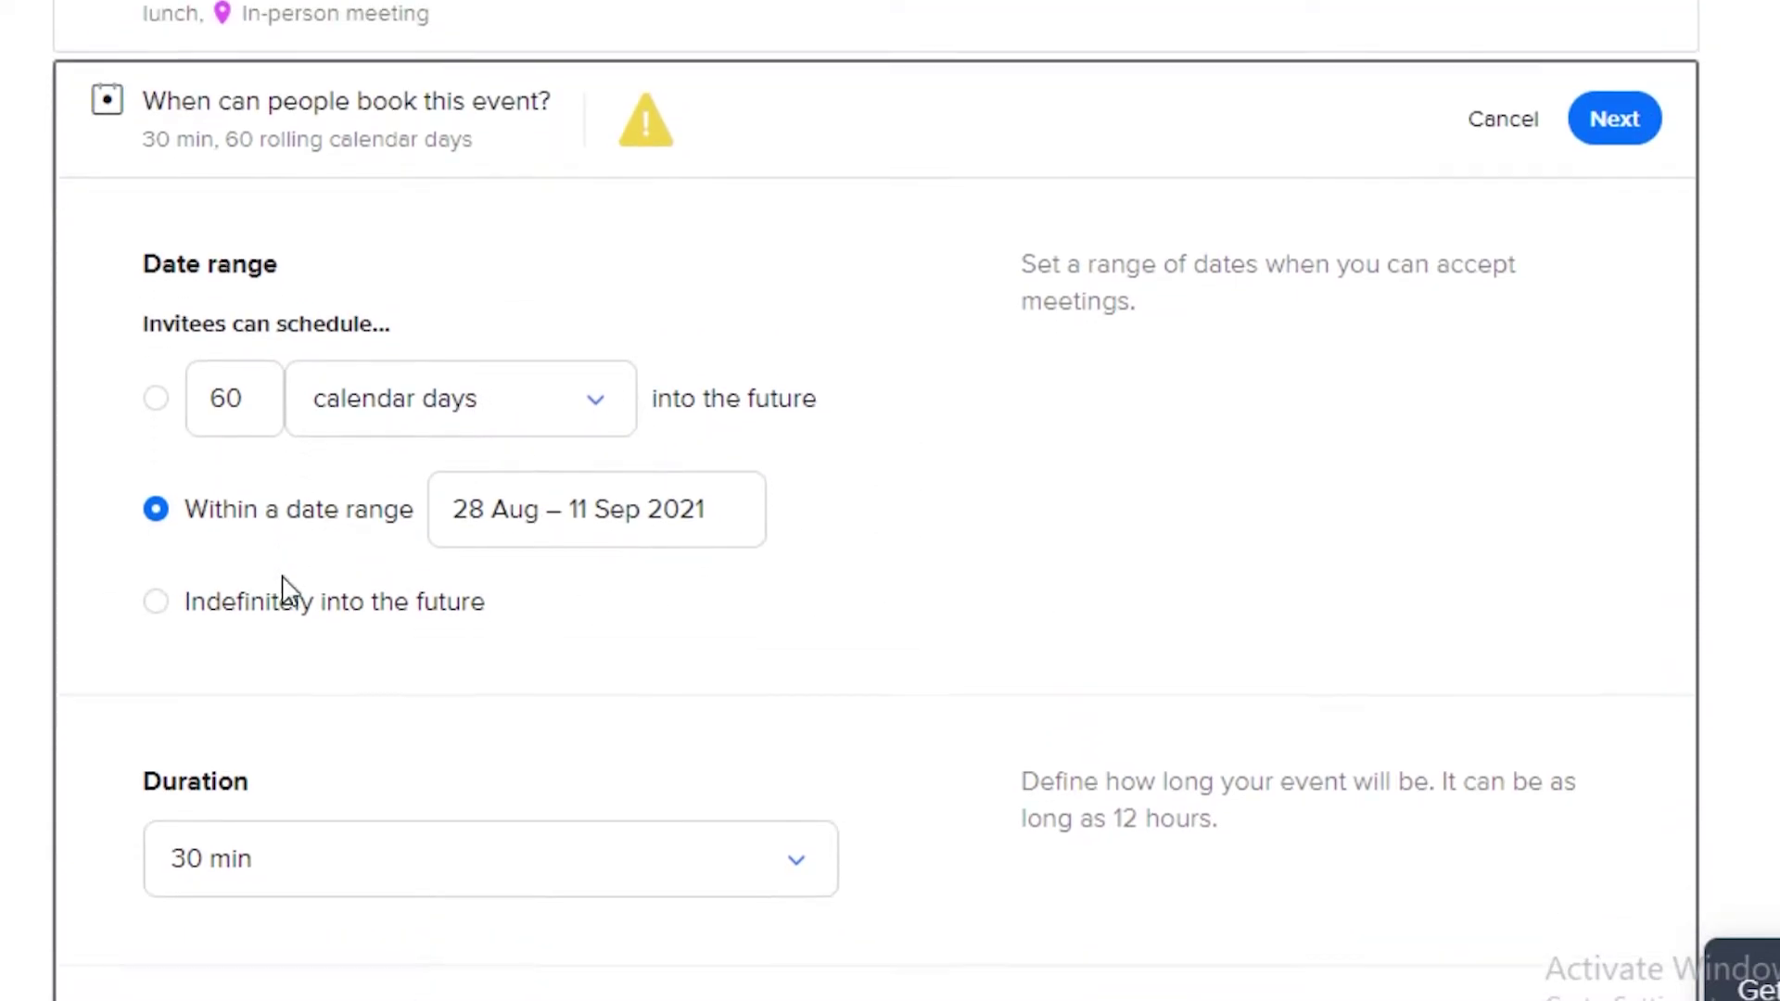
click(491, 371)
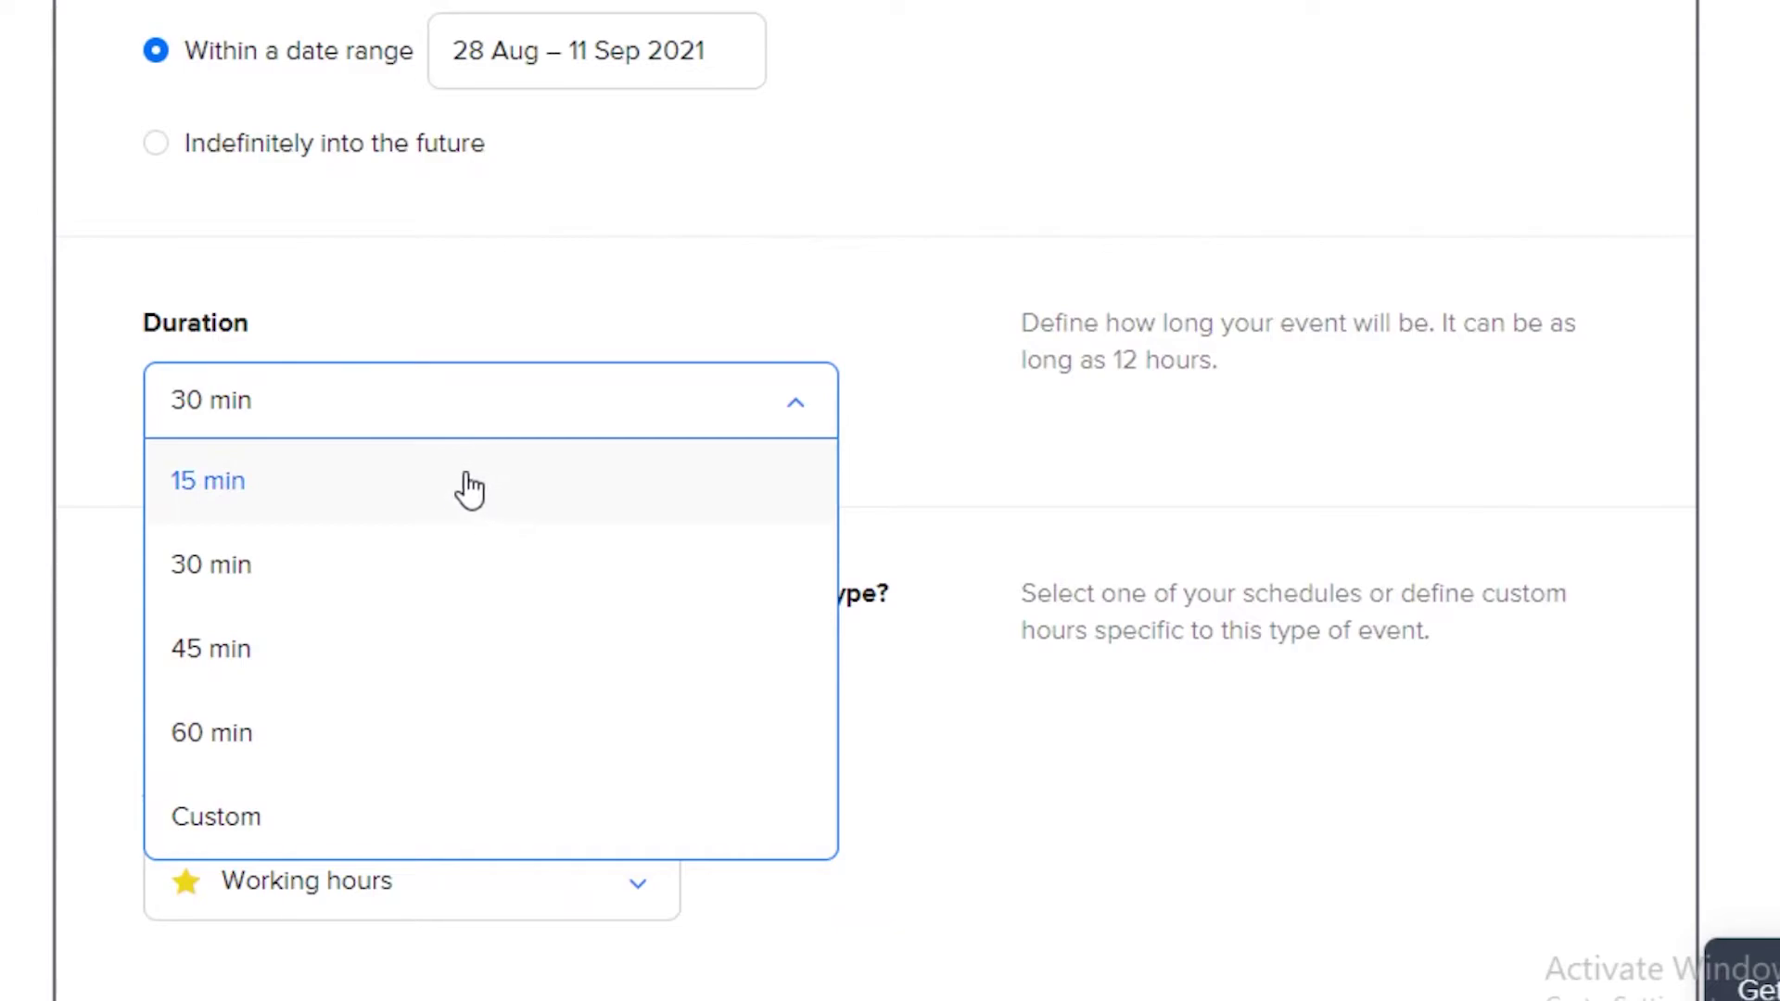
click(452, 413)
click(453, 411)
click(314, 389)
scroll(658, 547, down, 1)
scroll(658, 555, down, 2)
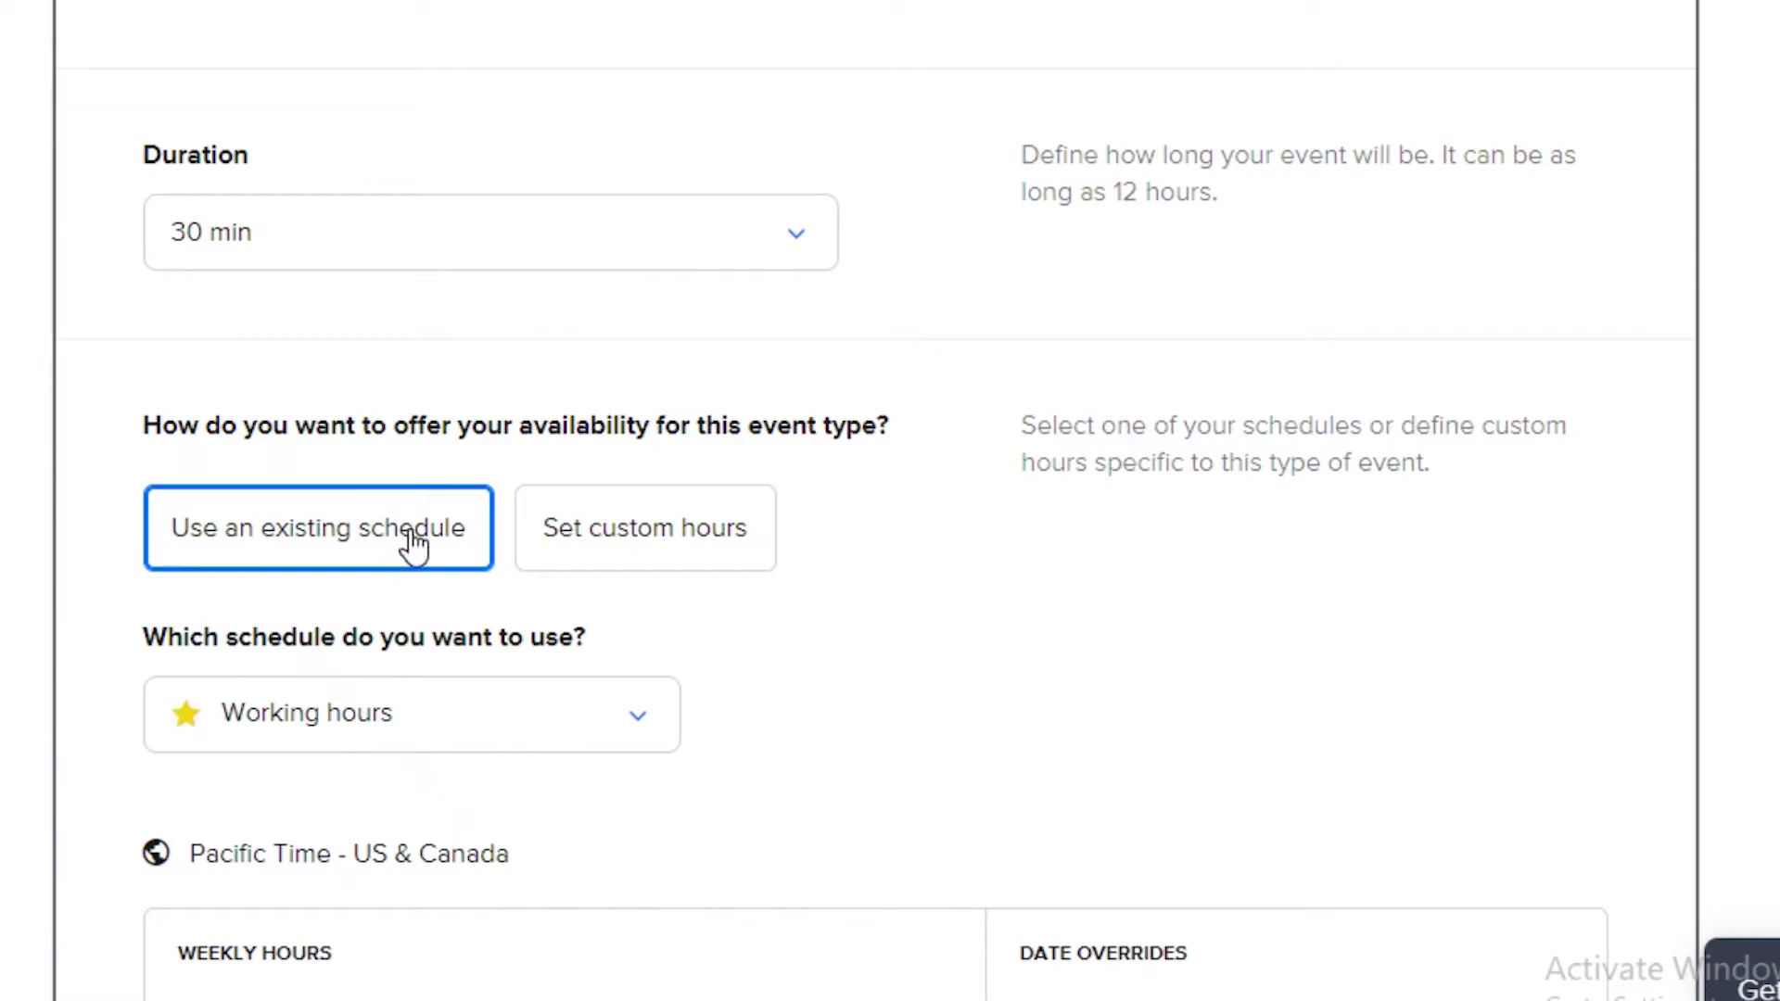
click(522, 543)
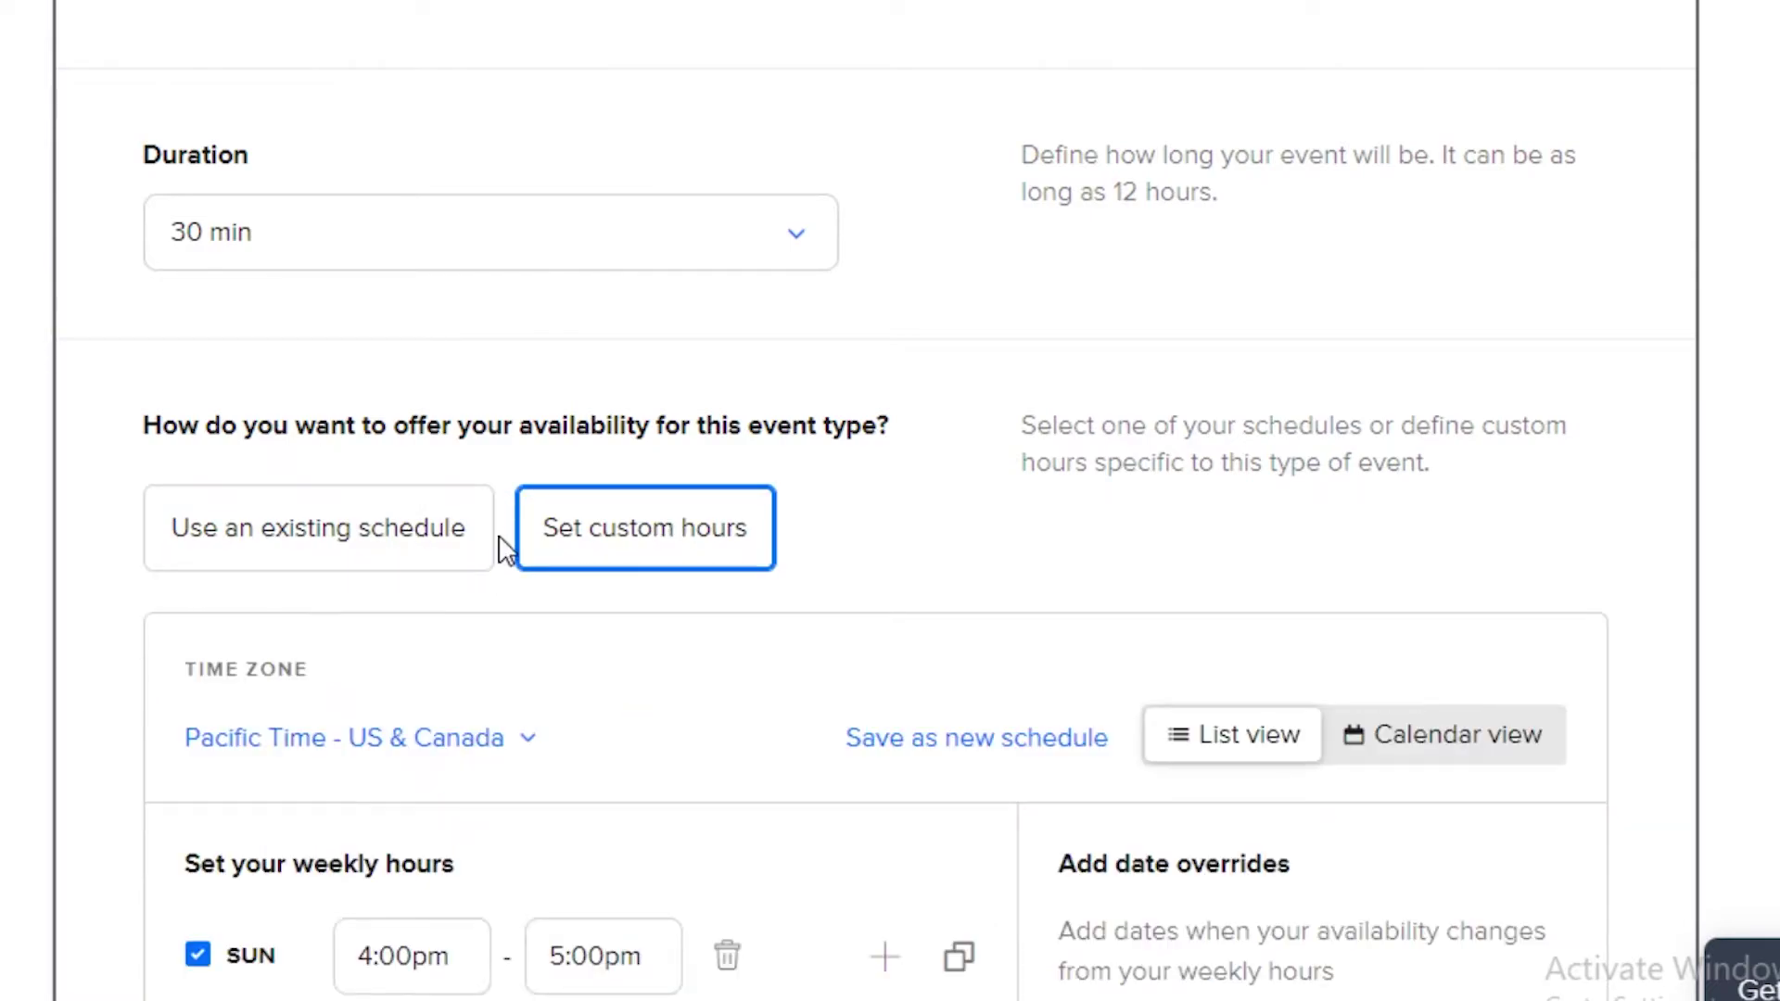
click(260, 559)
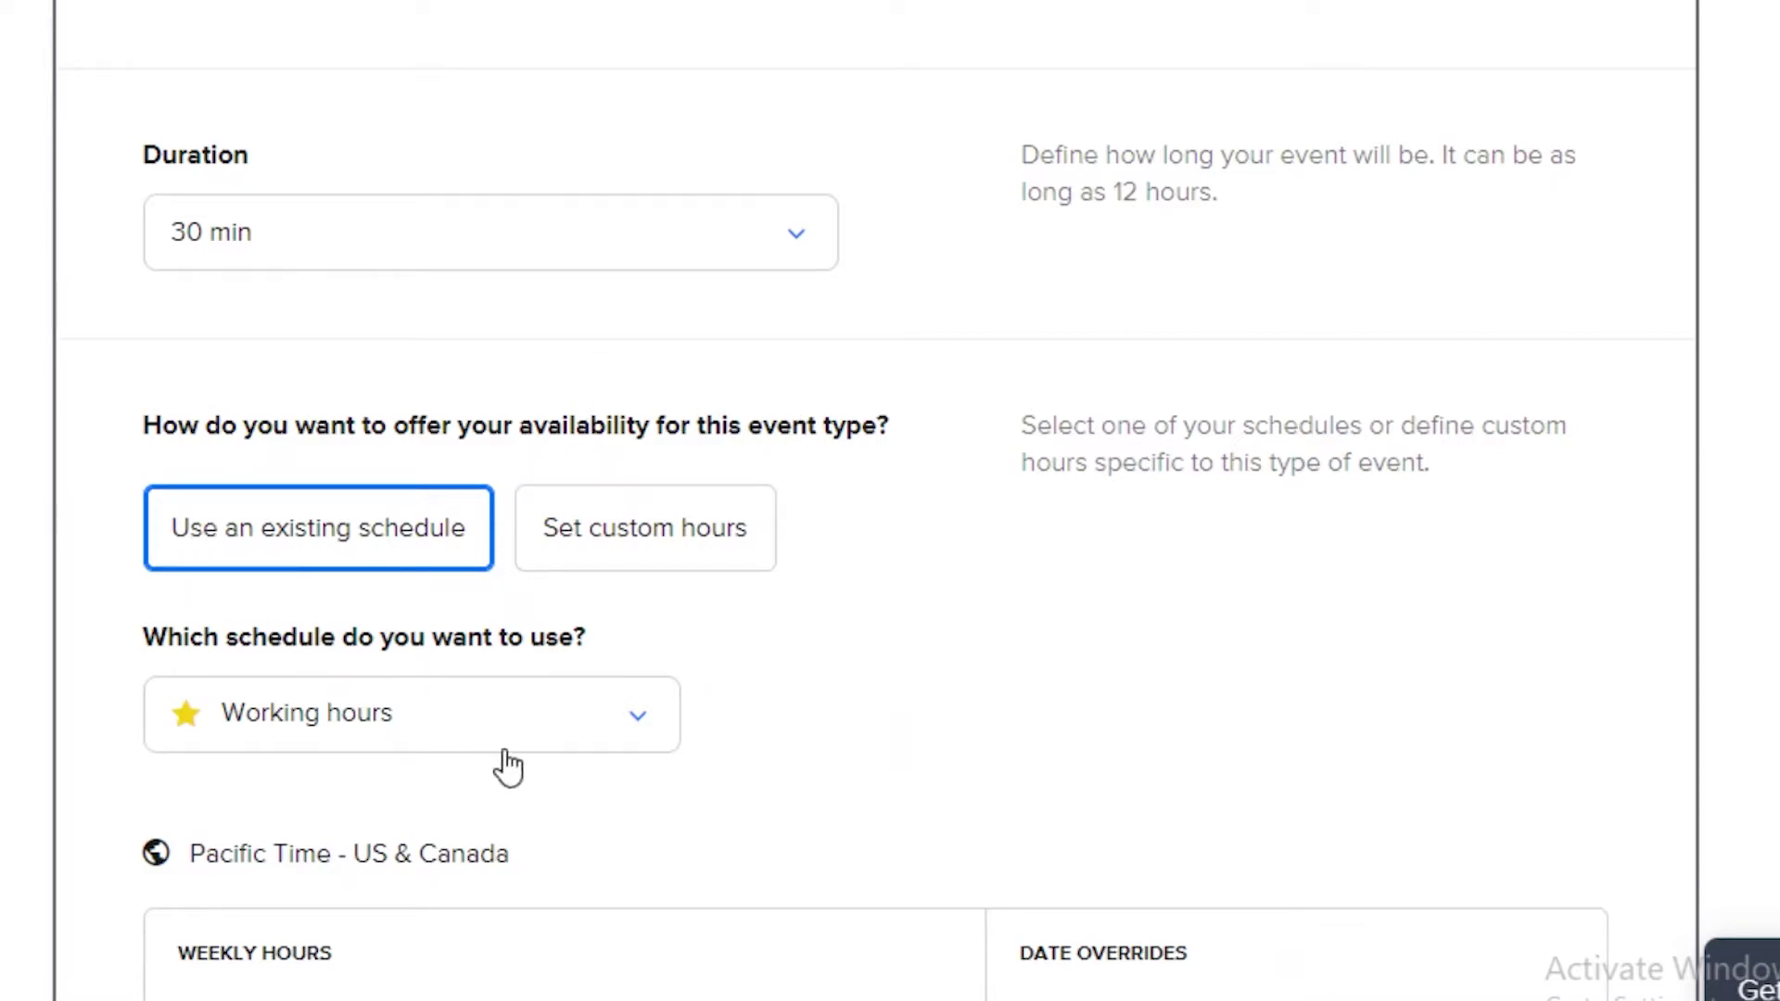
scroll(567, 722, down, 15)
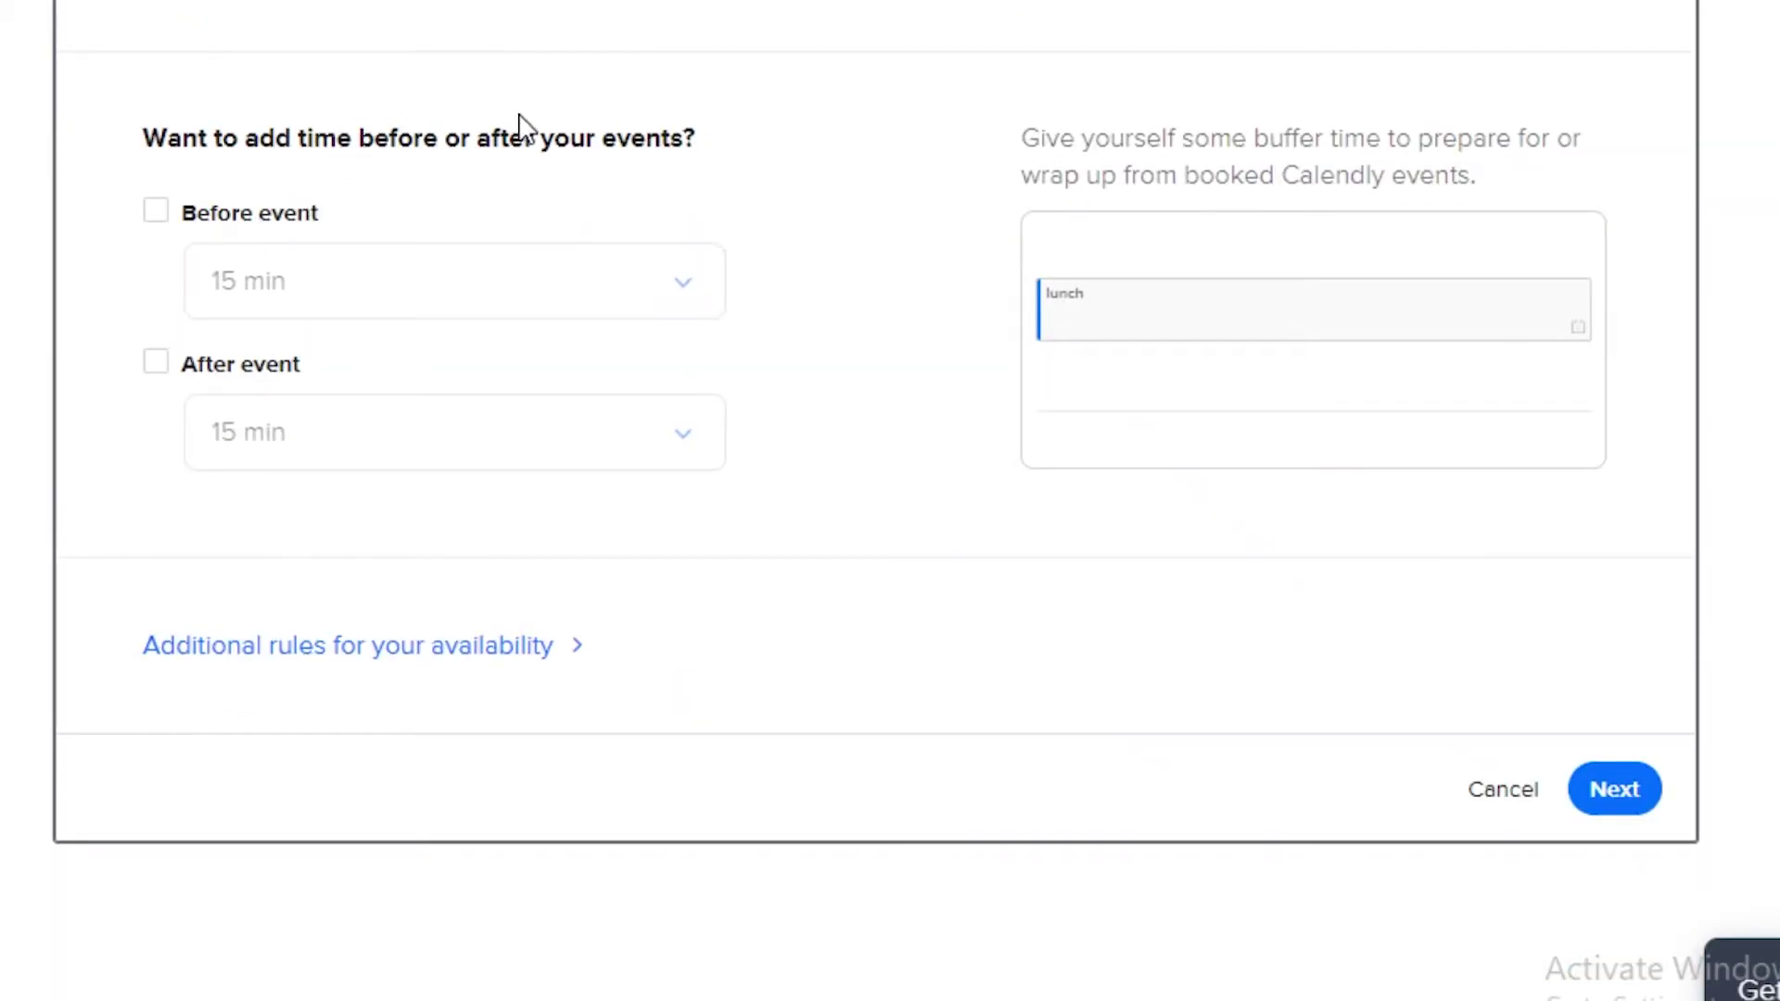
Step: Add then remove a 15 min before-event buffer, and save the booking settings
click(169, 220)
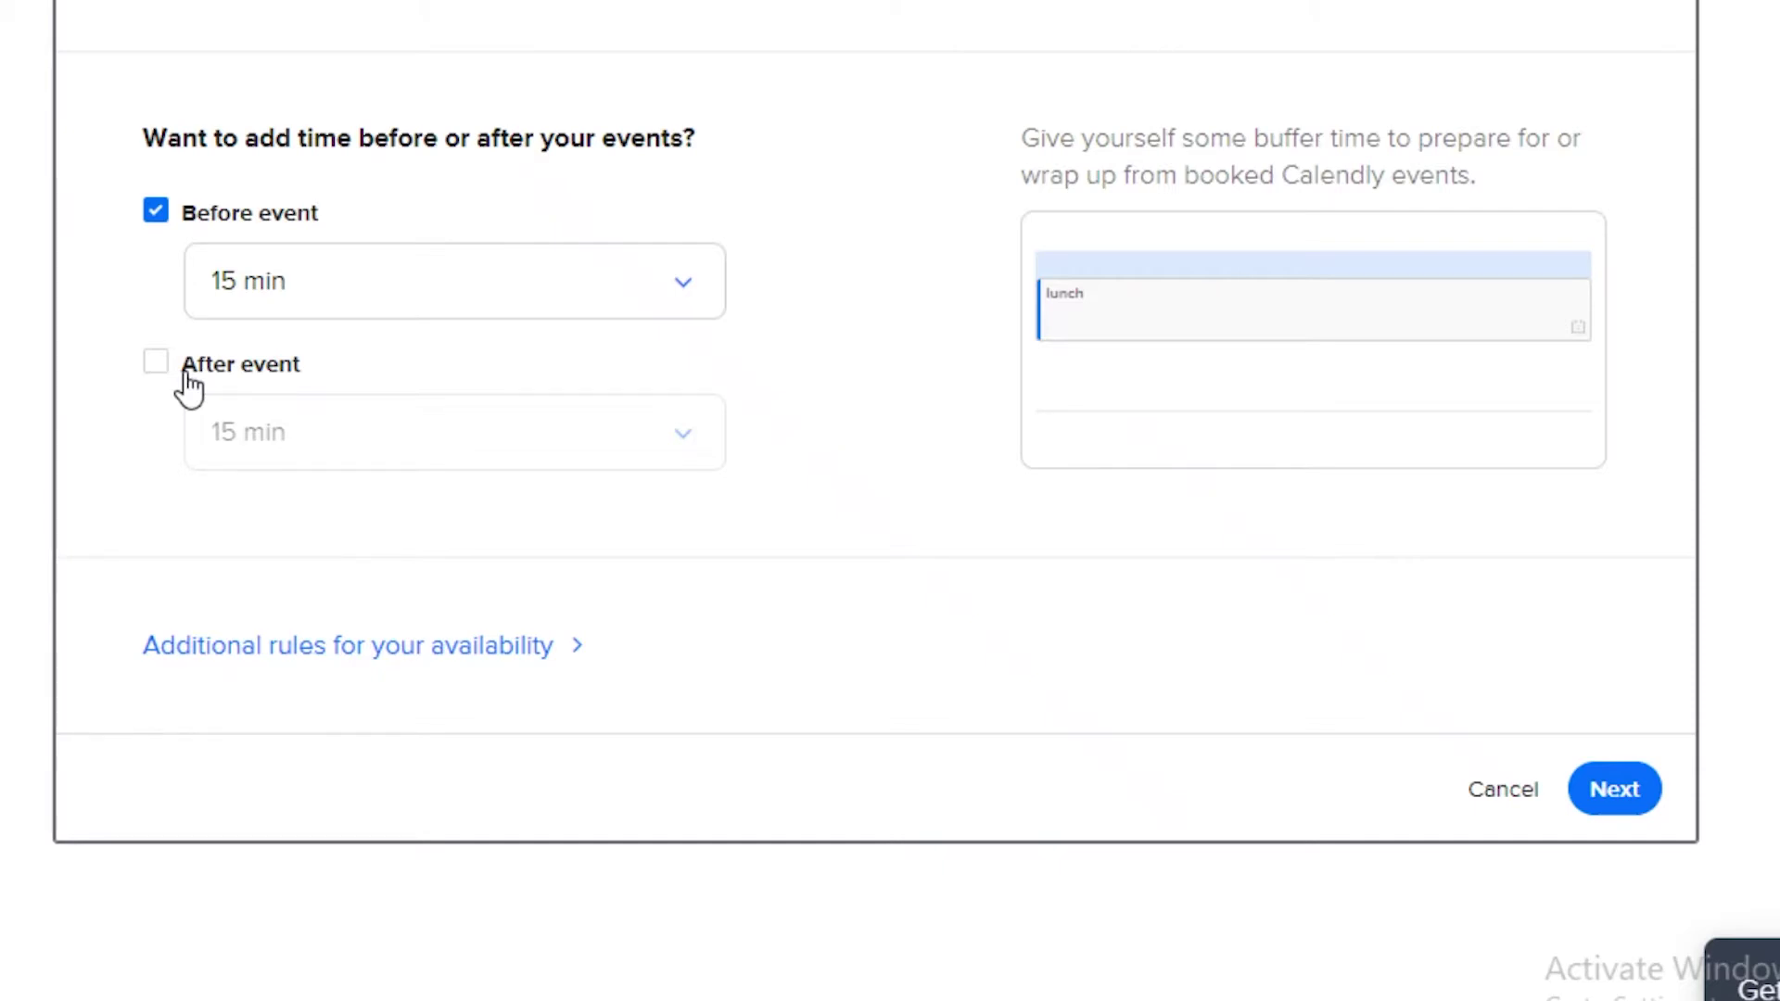
click(223, 219)
click(1617, 793)
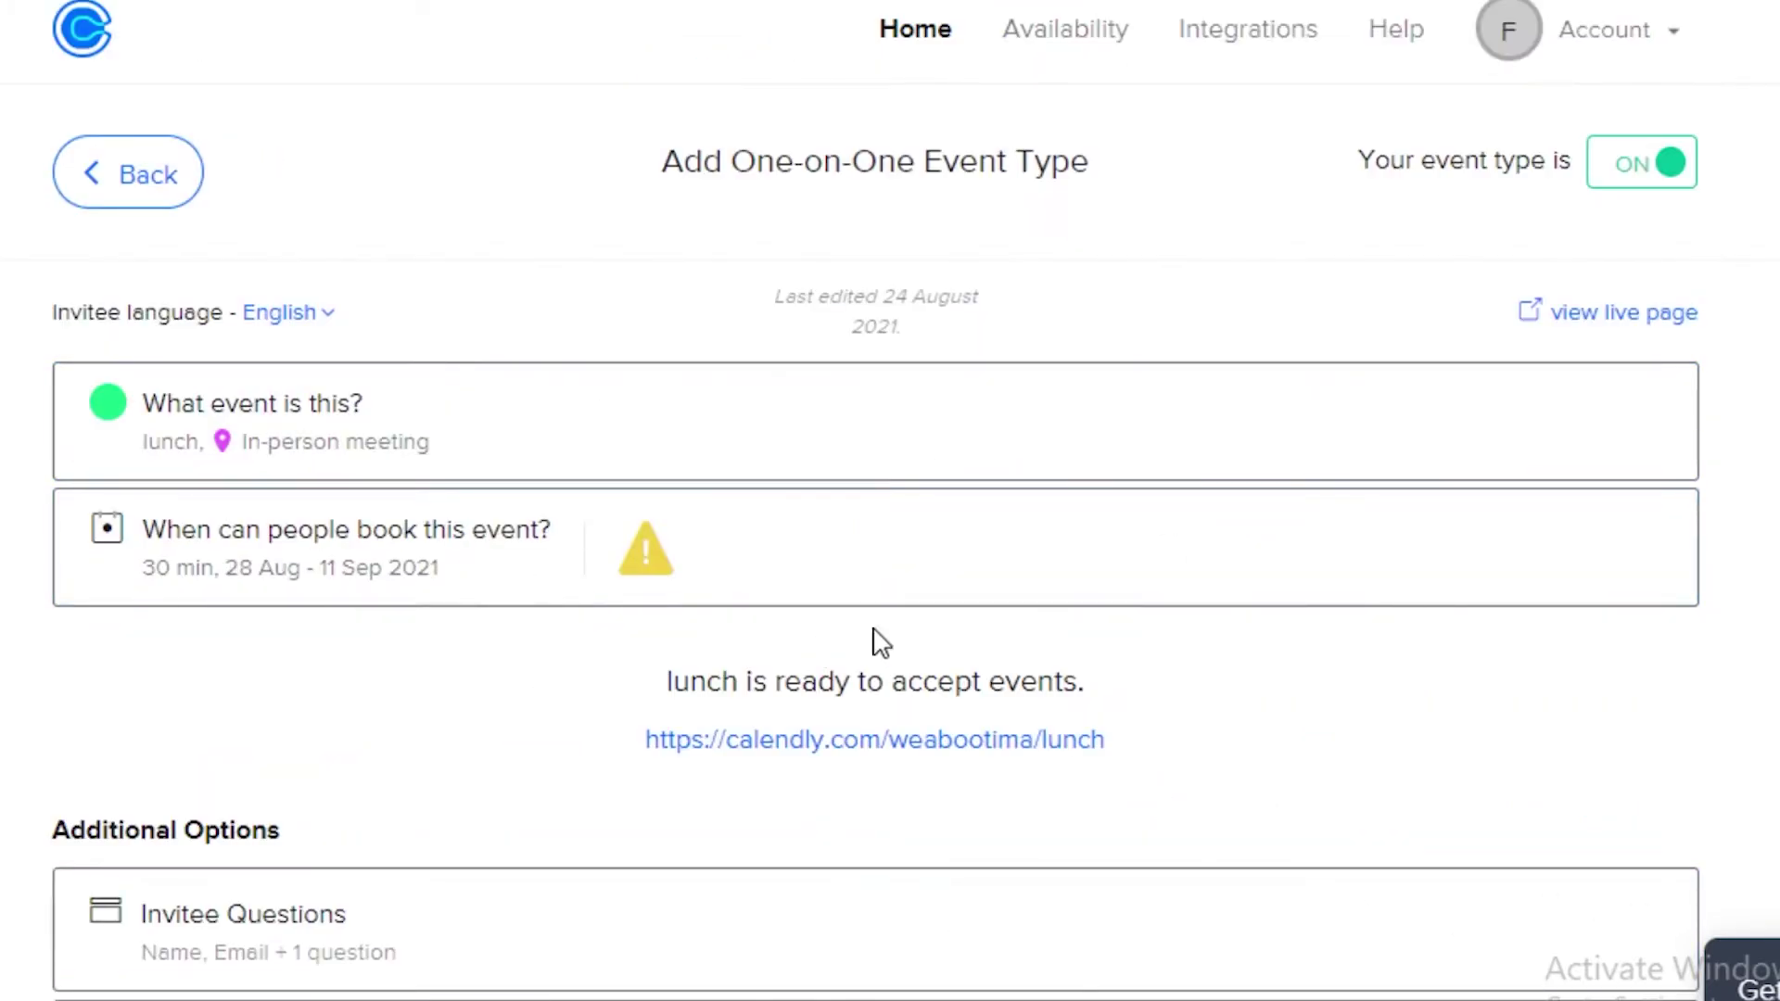
Step: Open the lunch event's calendly.com booking link in a new tab and switch to it
right_click(953, 747)
click(992, 777)
key(ctrl+Tab)
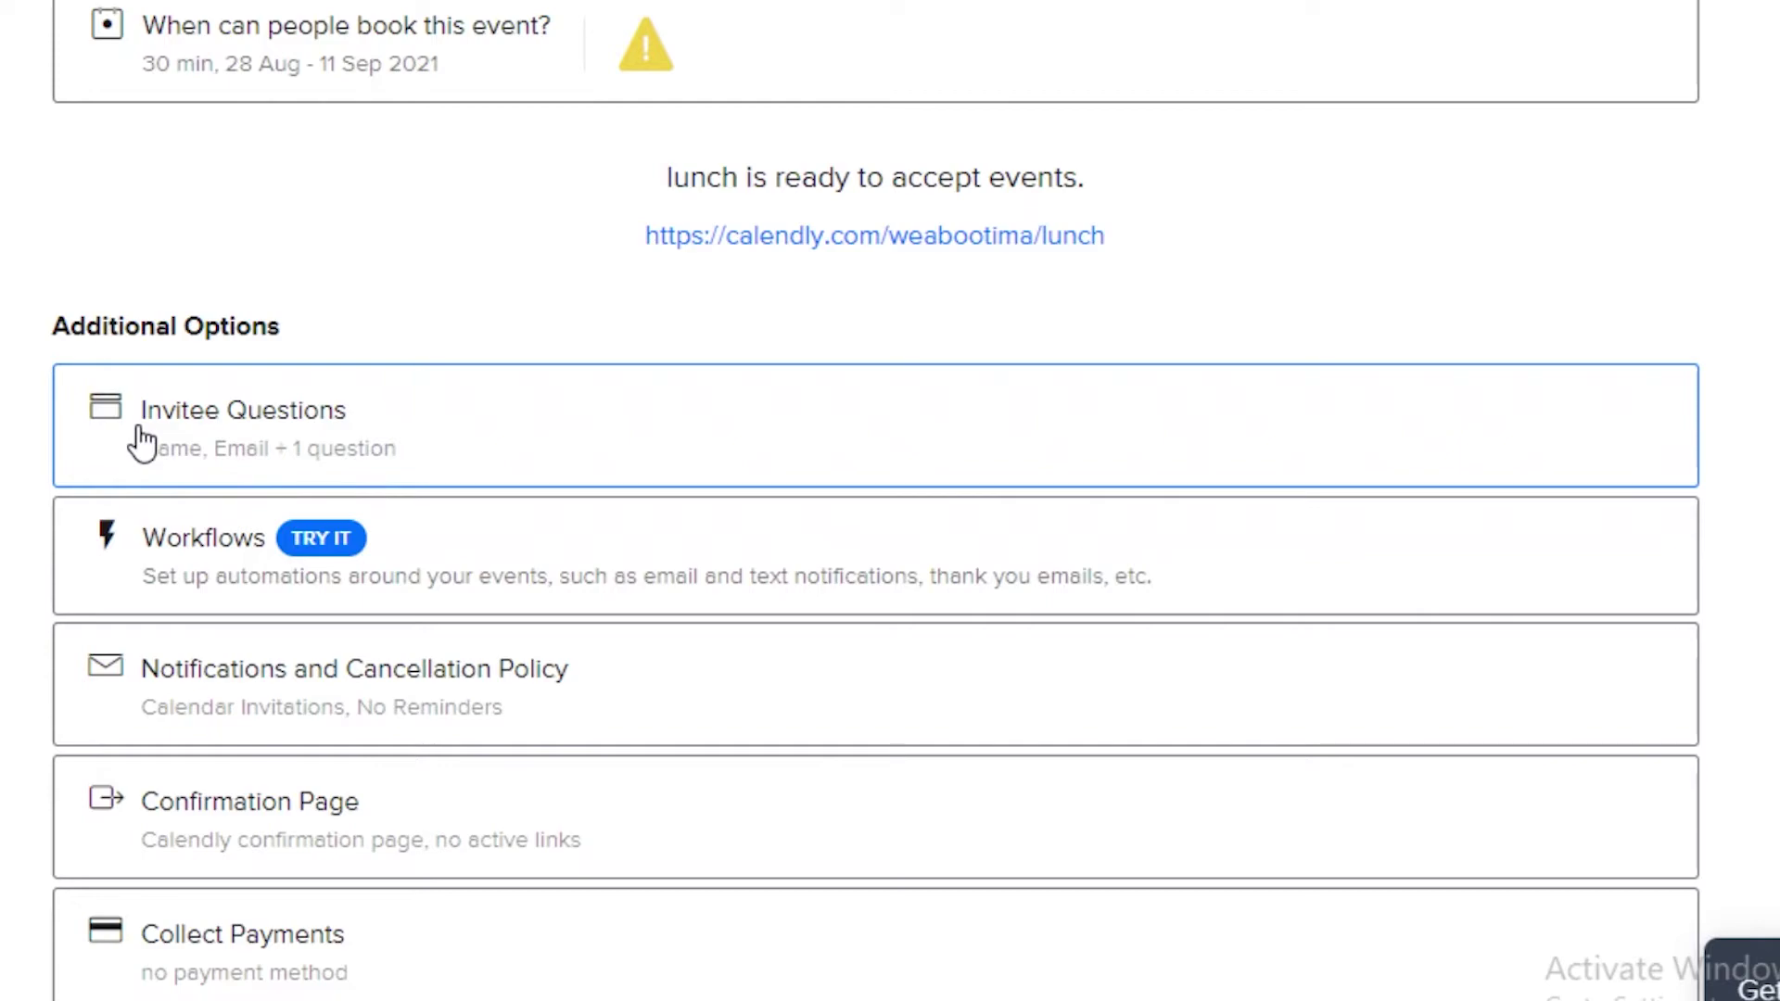
click(325, 393)
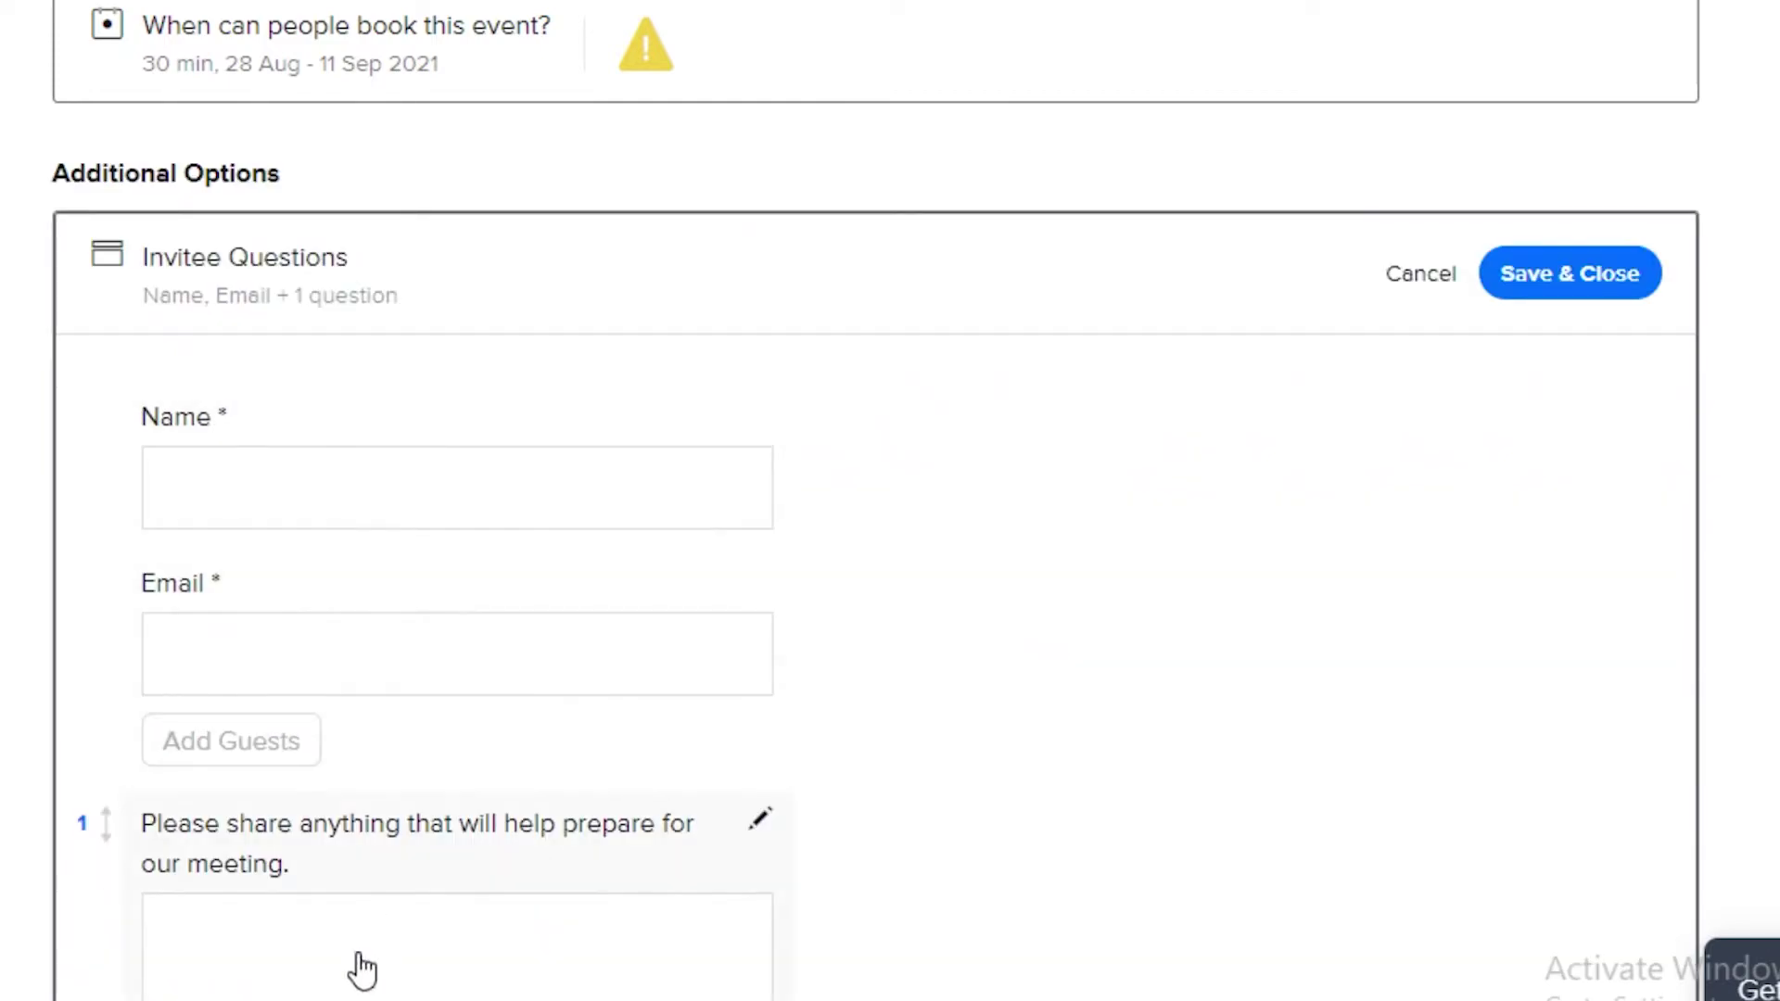
scroll(541, 572, up, 2)
scroll(118, 743, down, 5)
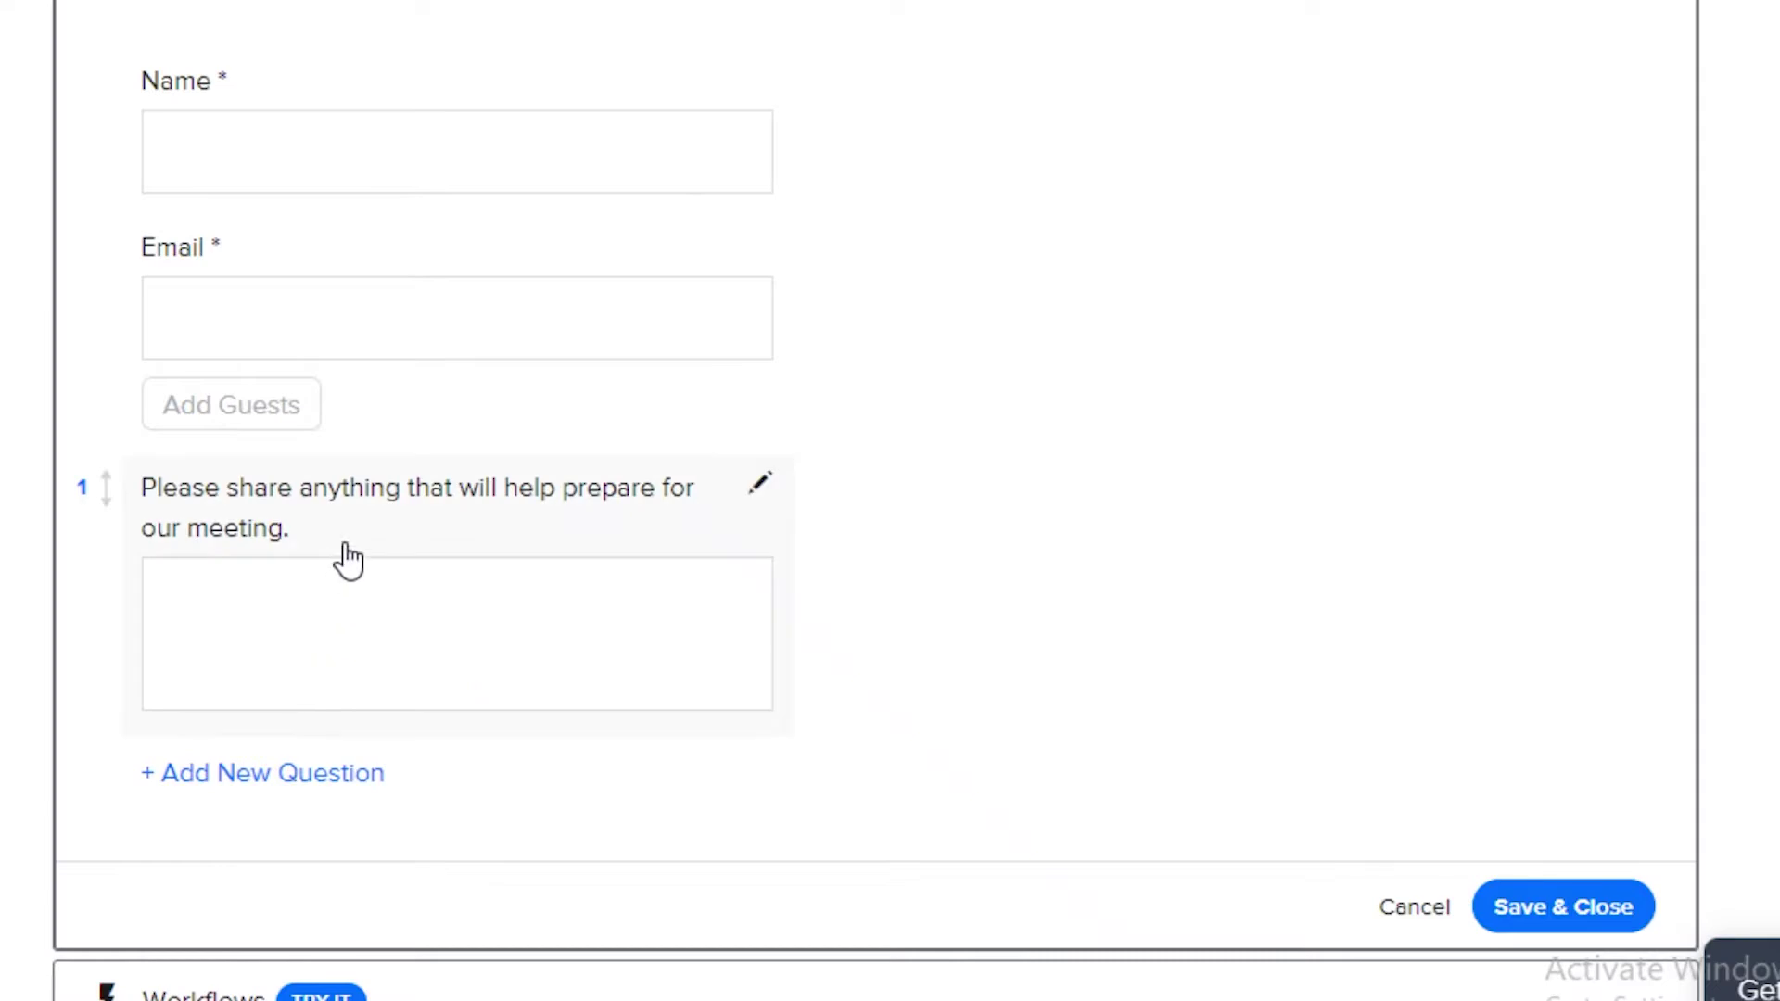
click(238, 443)
click(1288, 278)
scroll(556, 565, up, 2)
scroll(568, 635, down, 9)
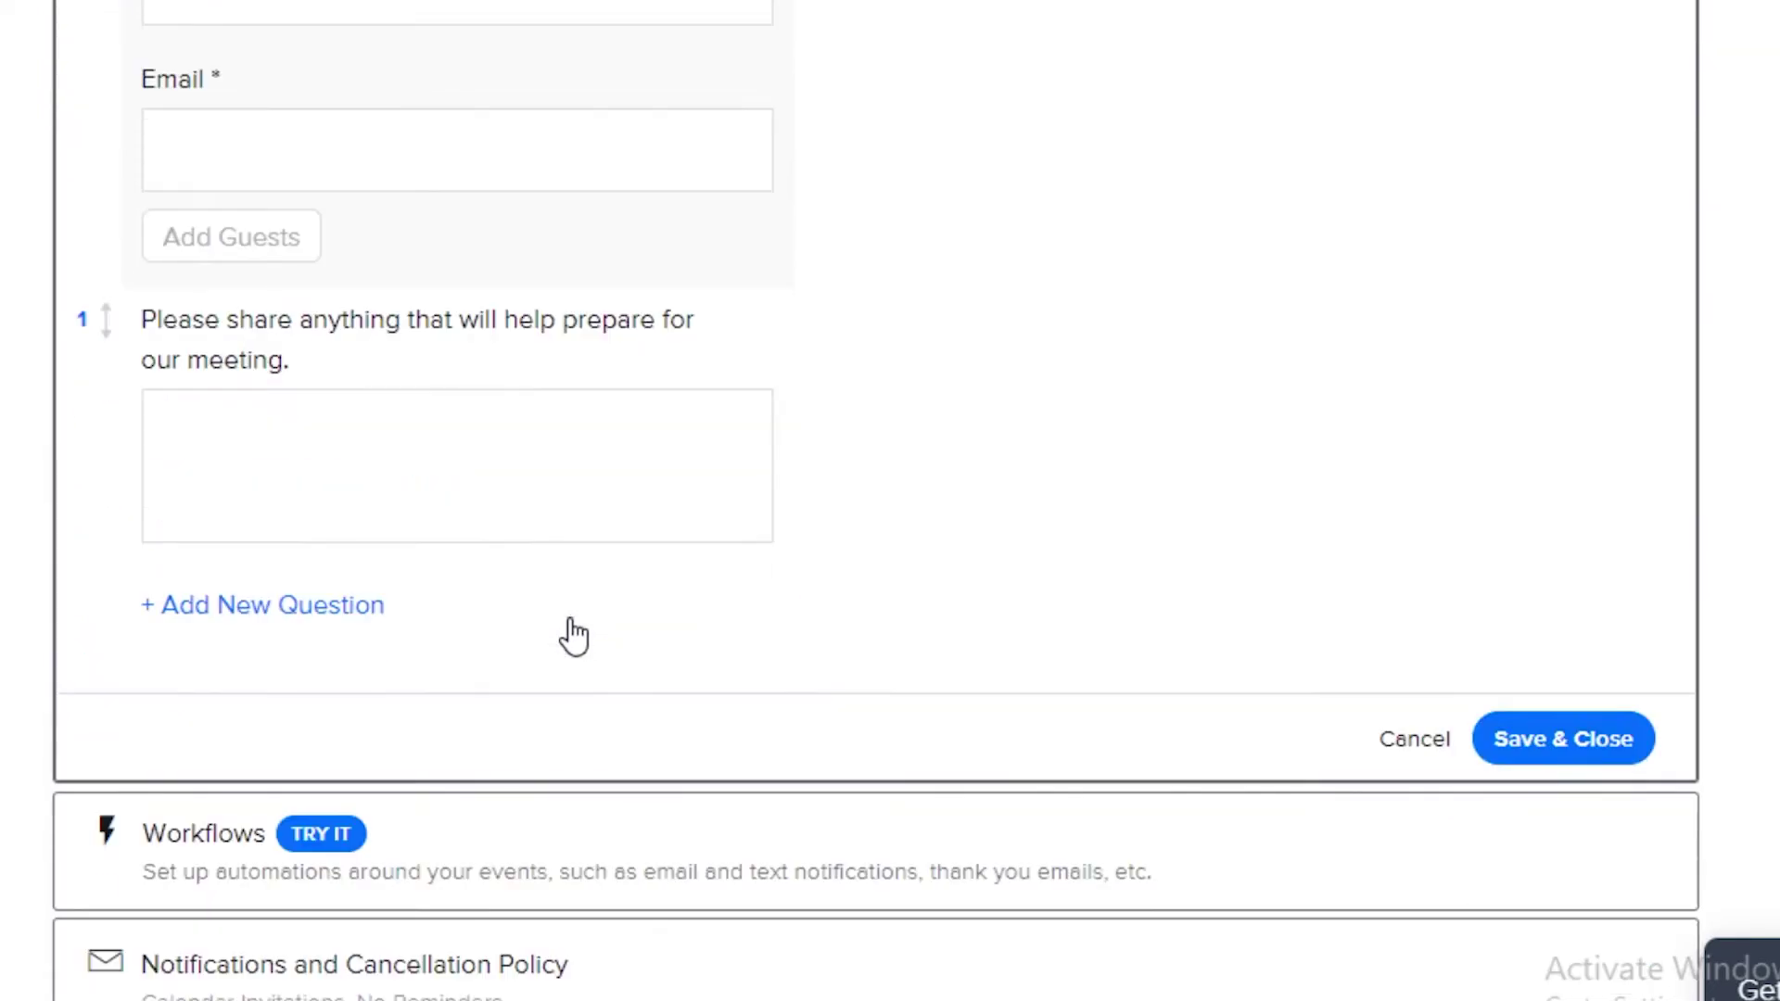
click(142, 765)
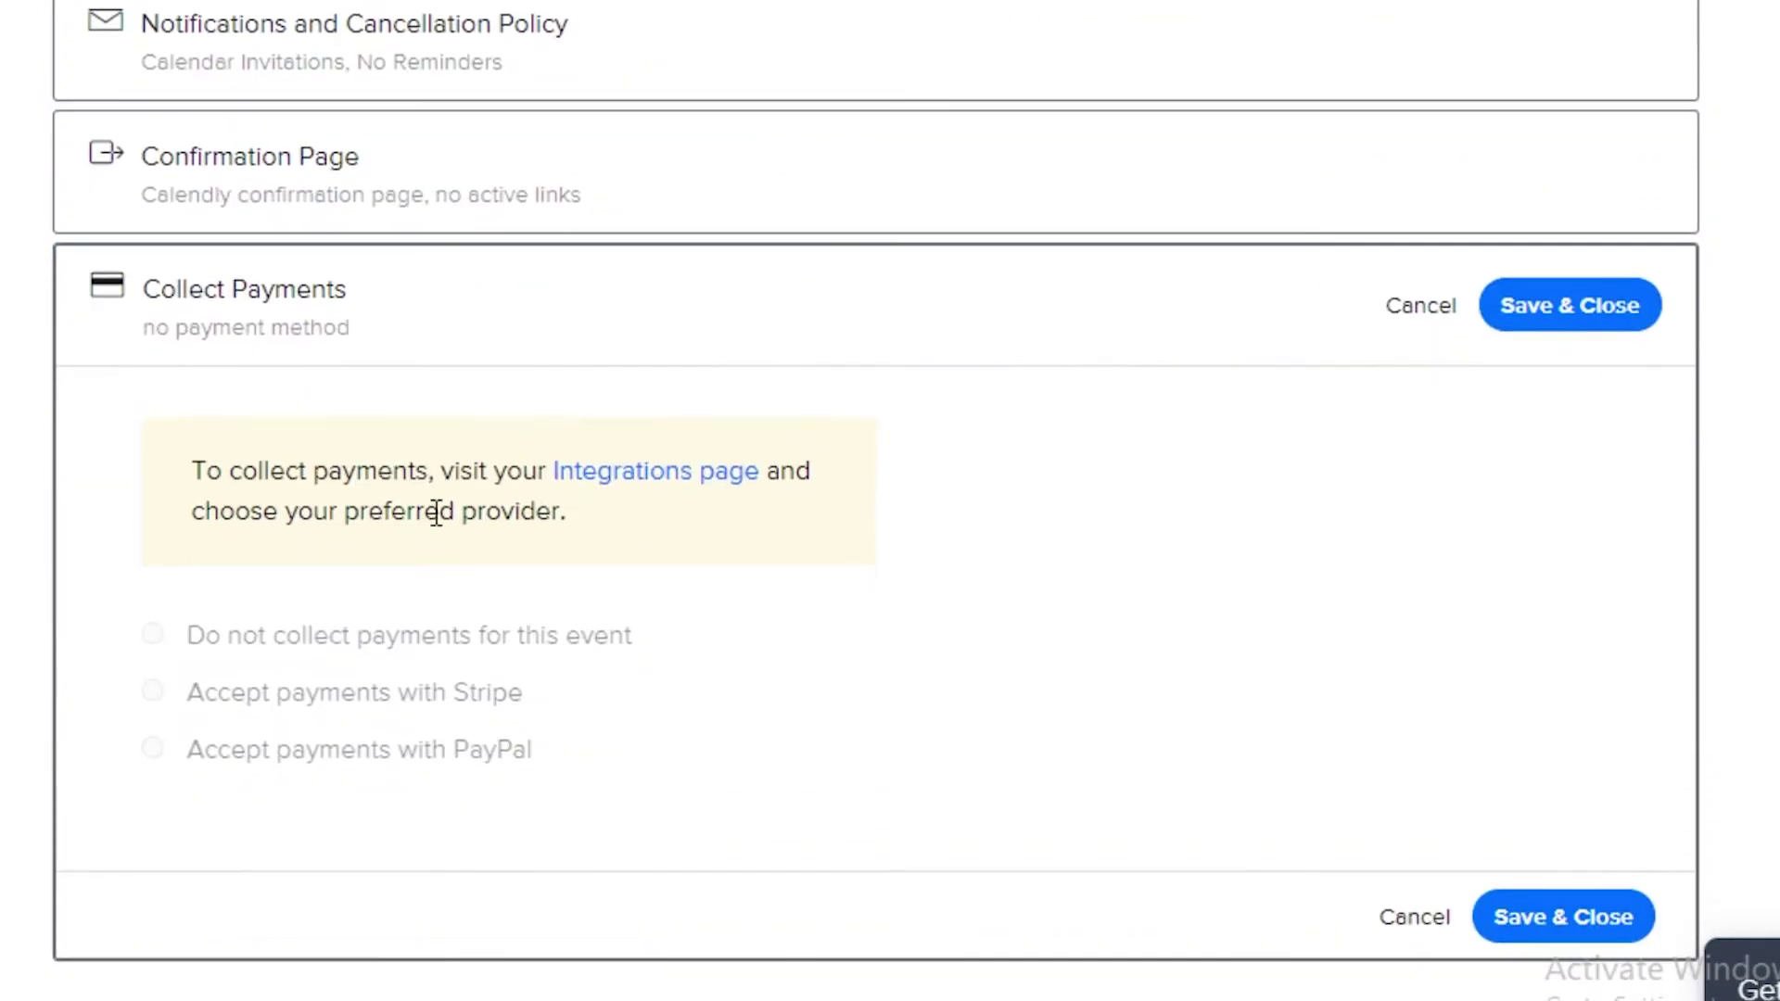
scroll(556, 399, up, 2)
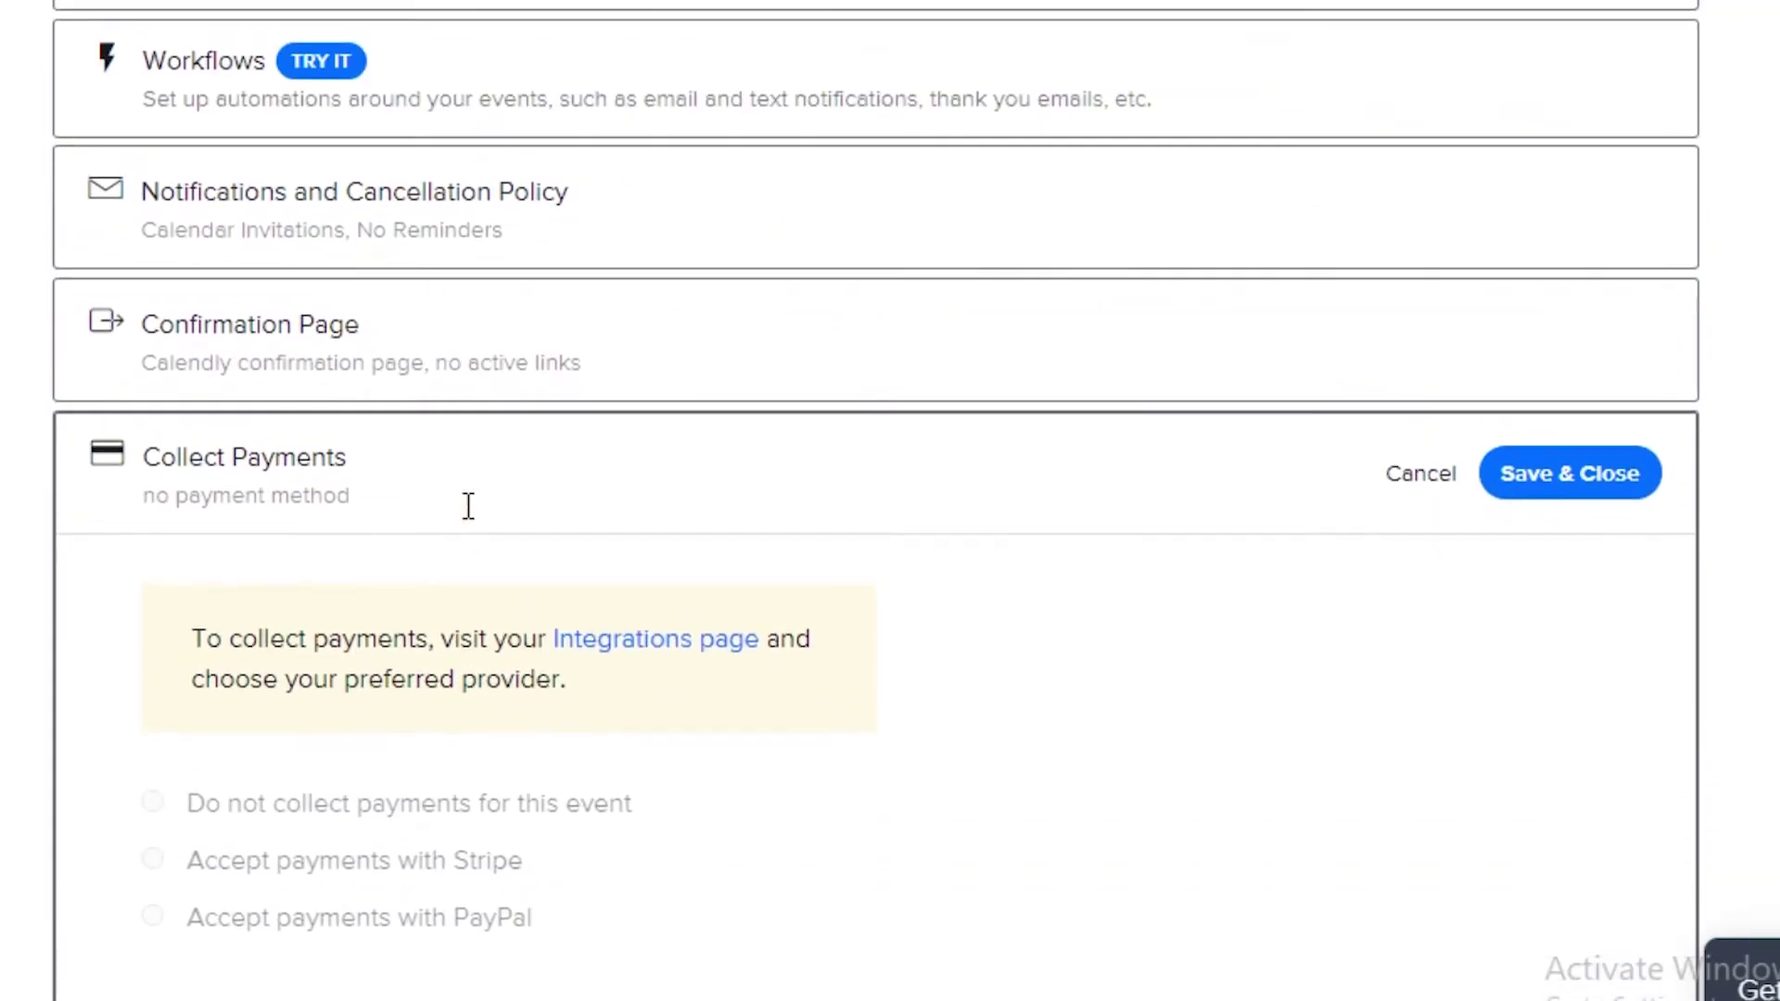
click(311, 325)
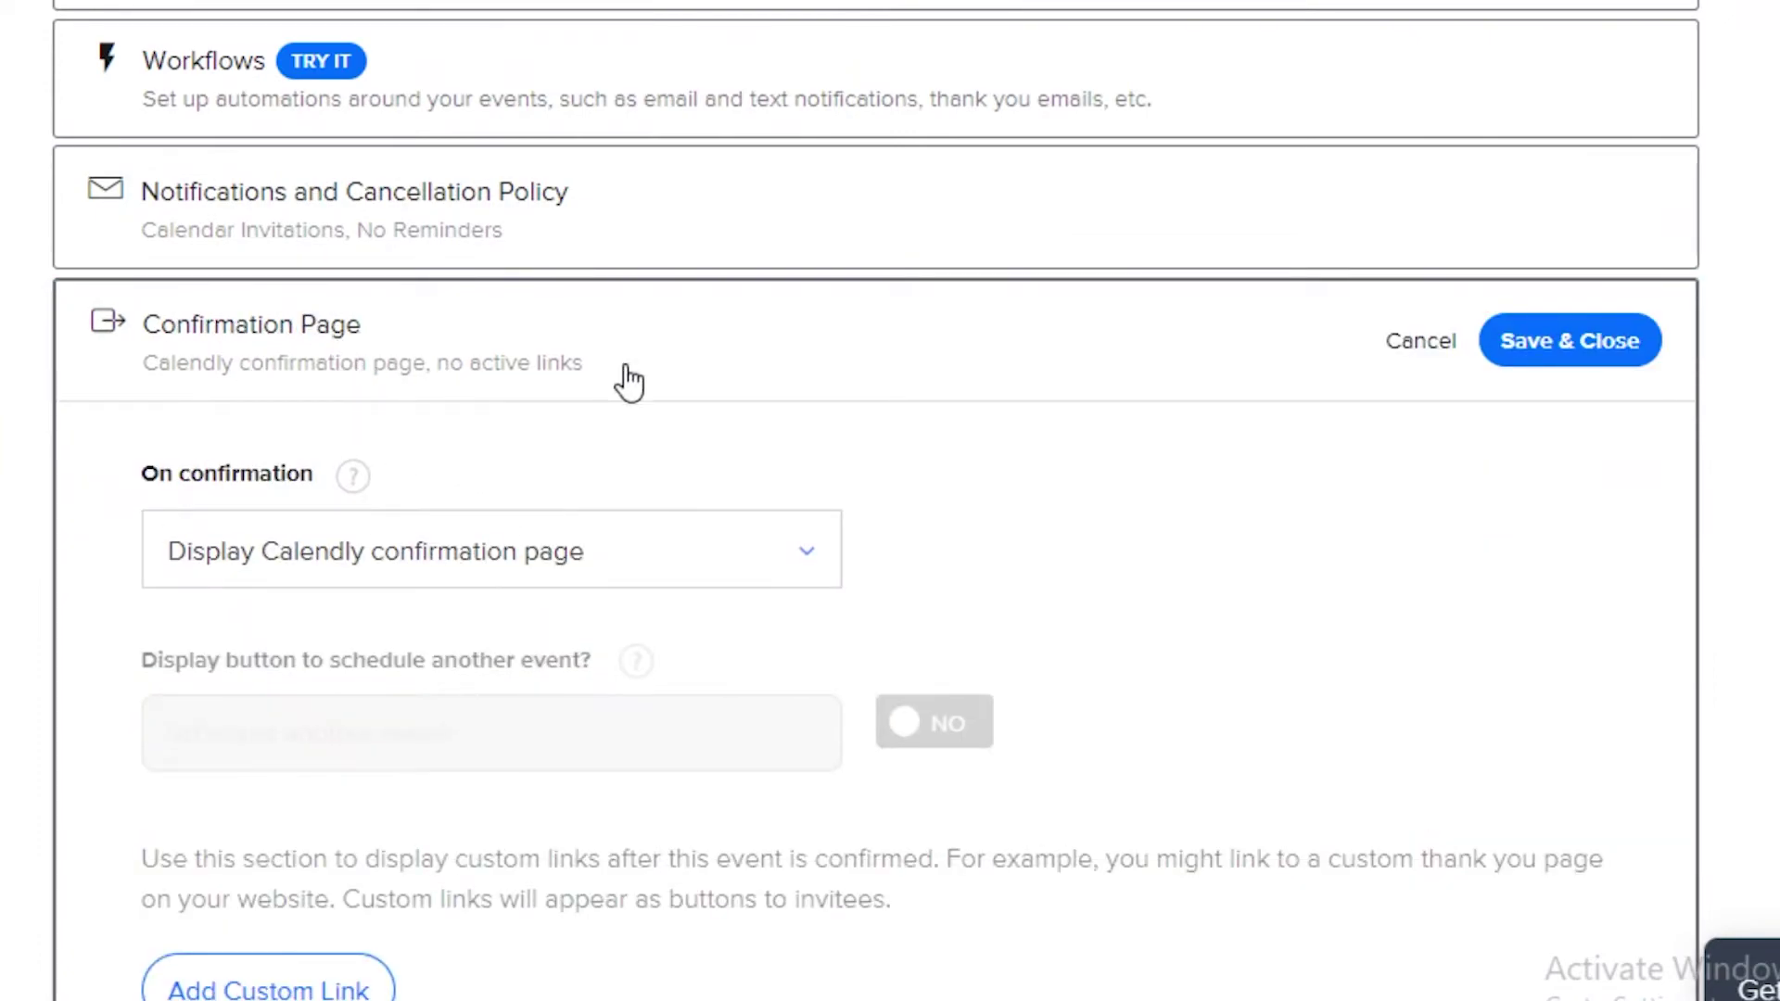
click(417, 560)
click(419, 531)
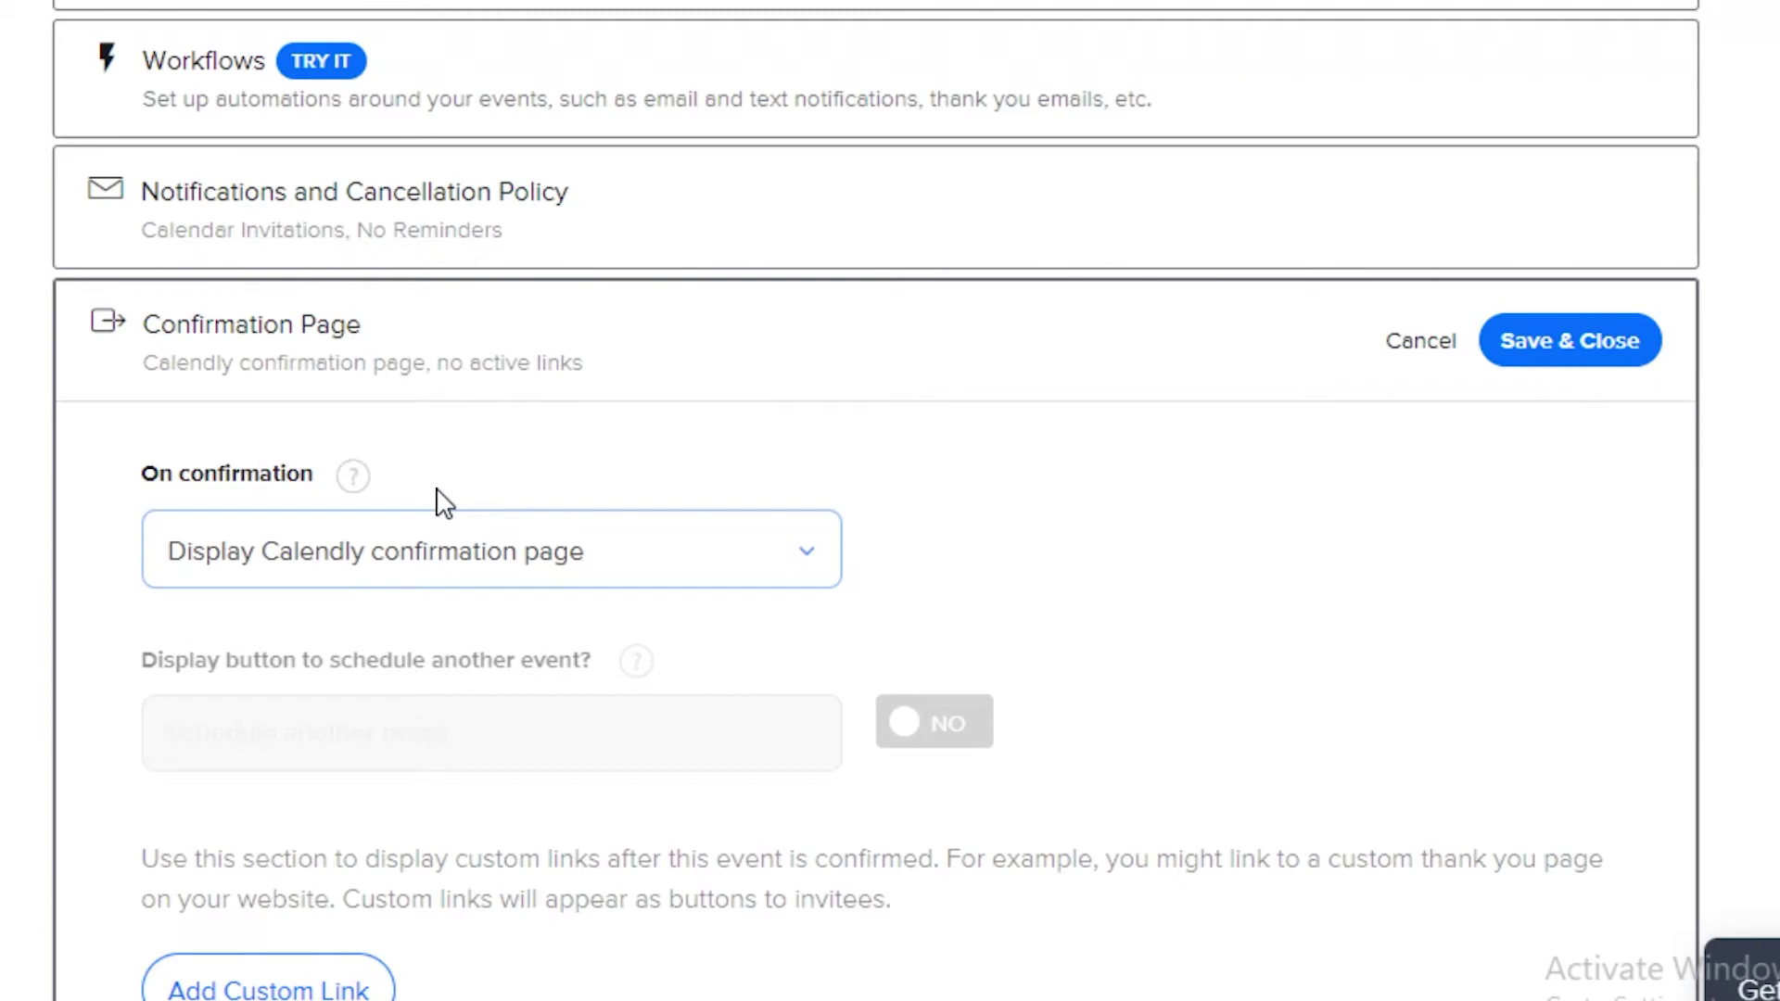
click(600, 190)
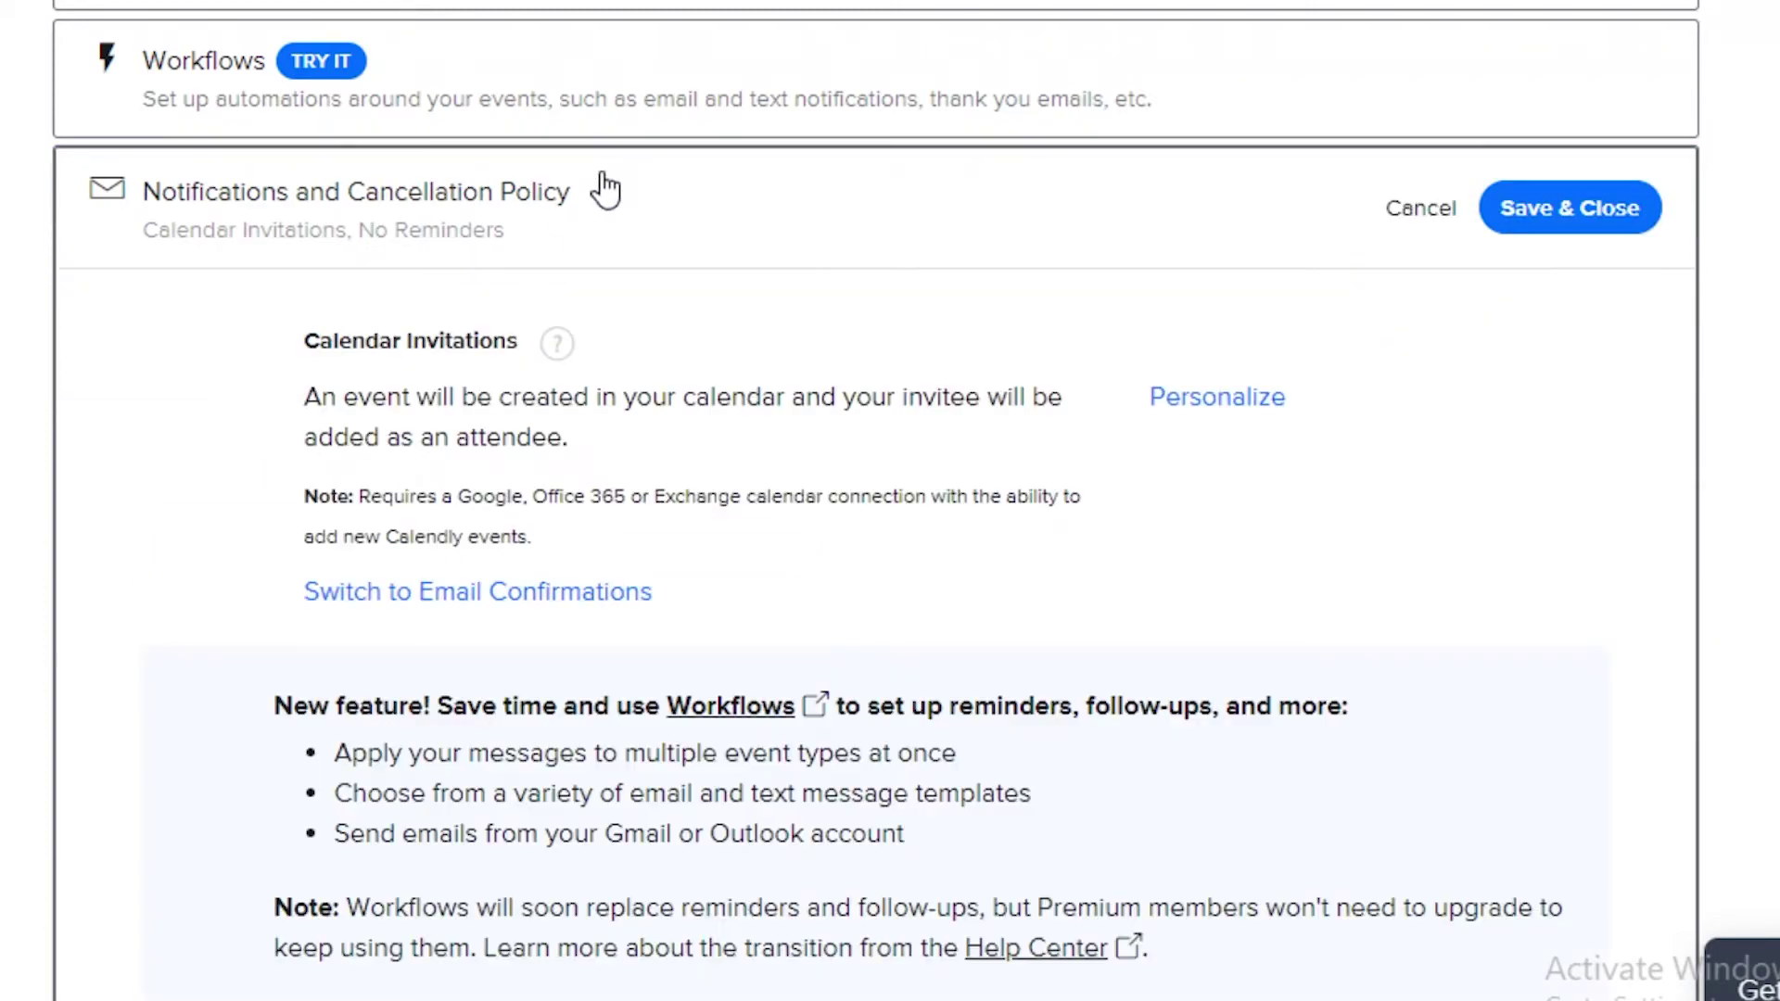
click(363, 185)
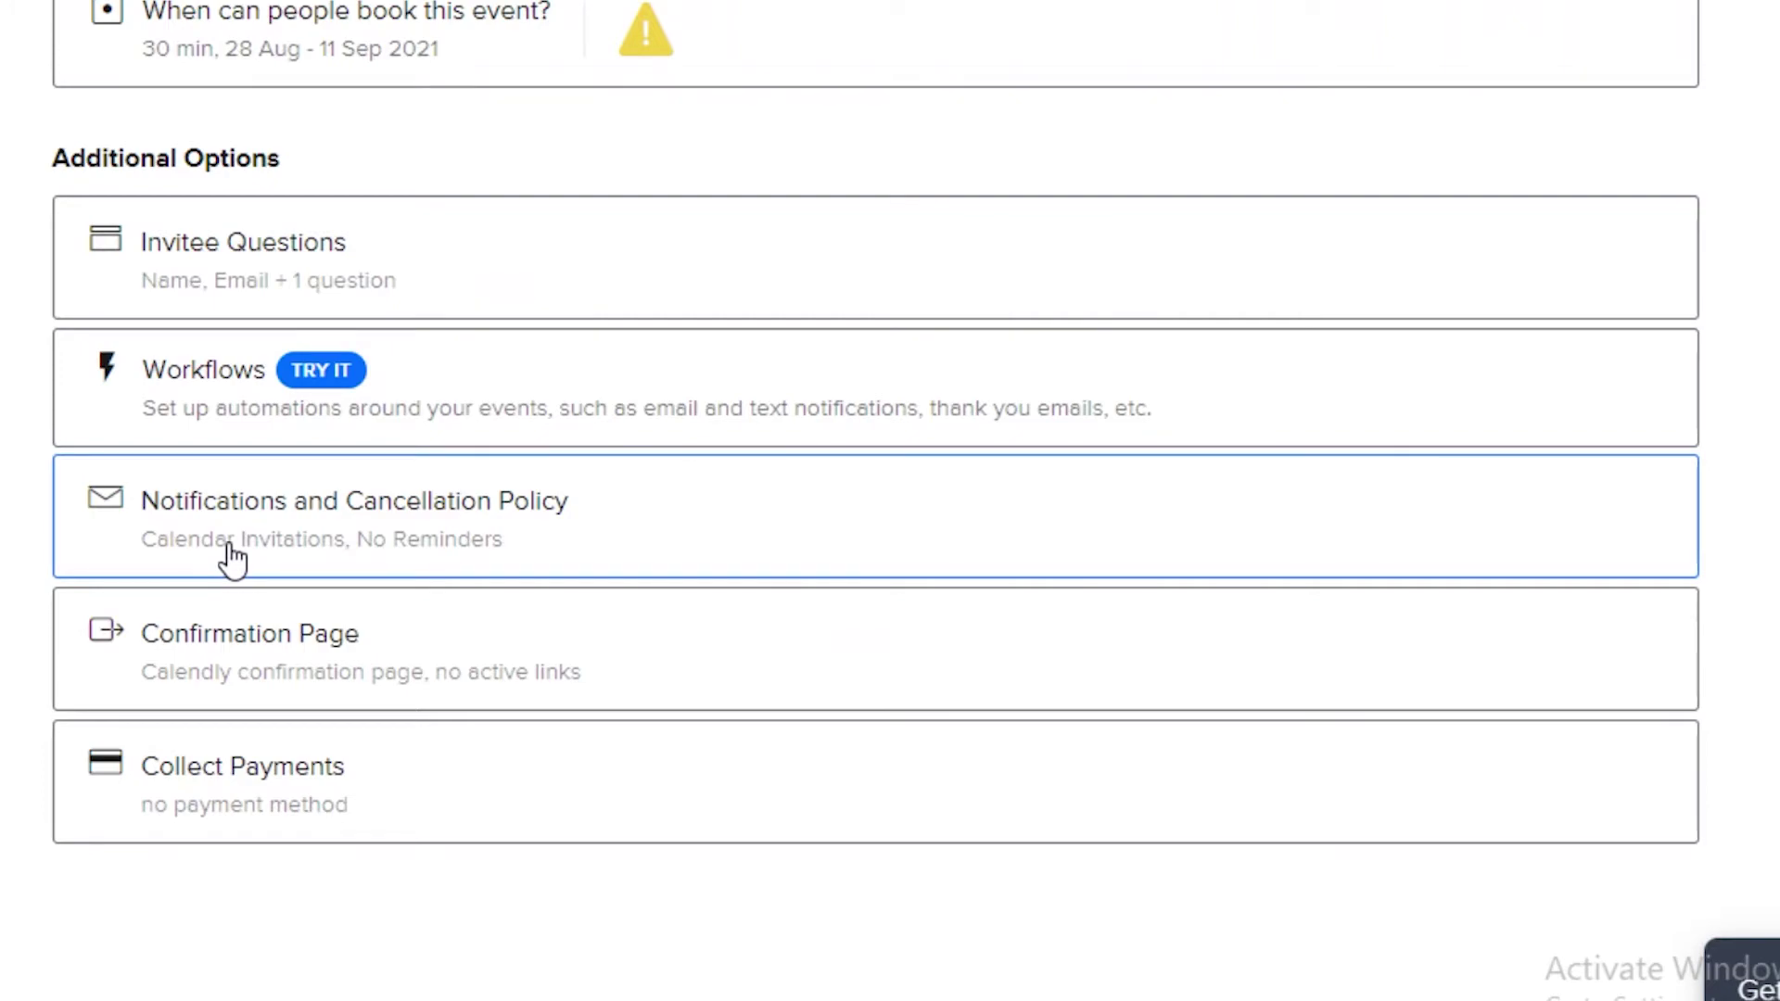
Step: Select the 15, 30 and 60 Minute Meeting event types and bulk-delete them, confirming Yes
scroll(232, 556, up, 5)
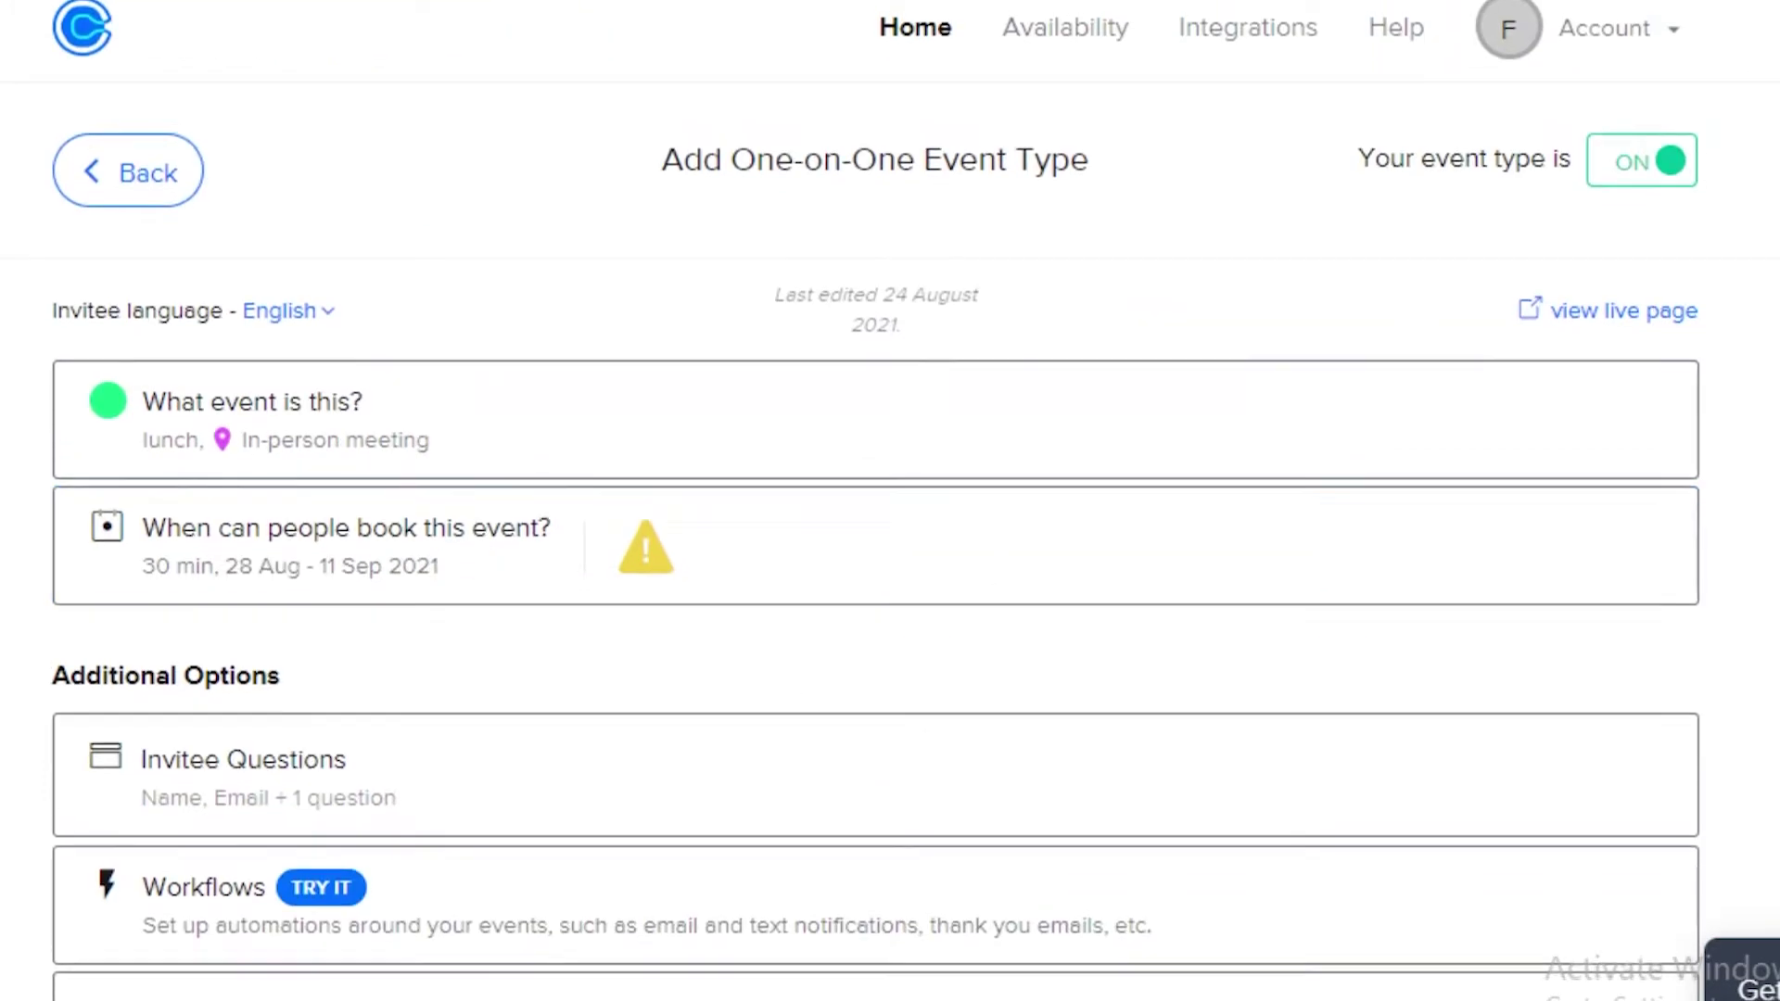
scroll(1228, 954, down, 5)
scroll(1360, 637, up, 3)
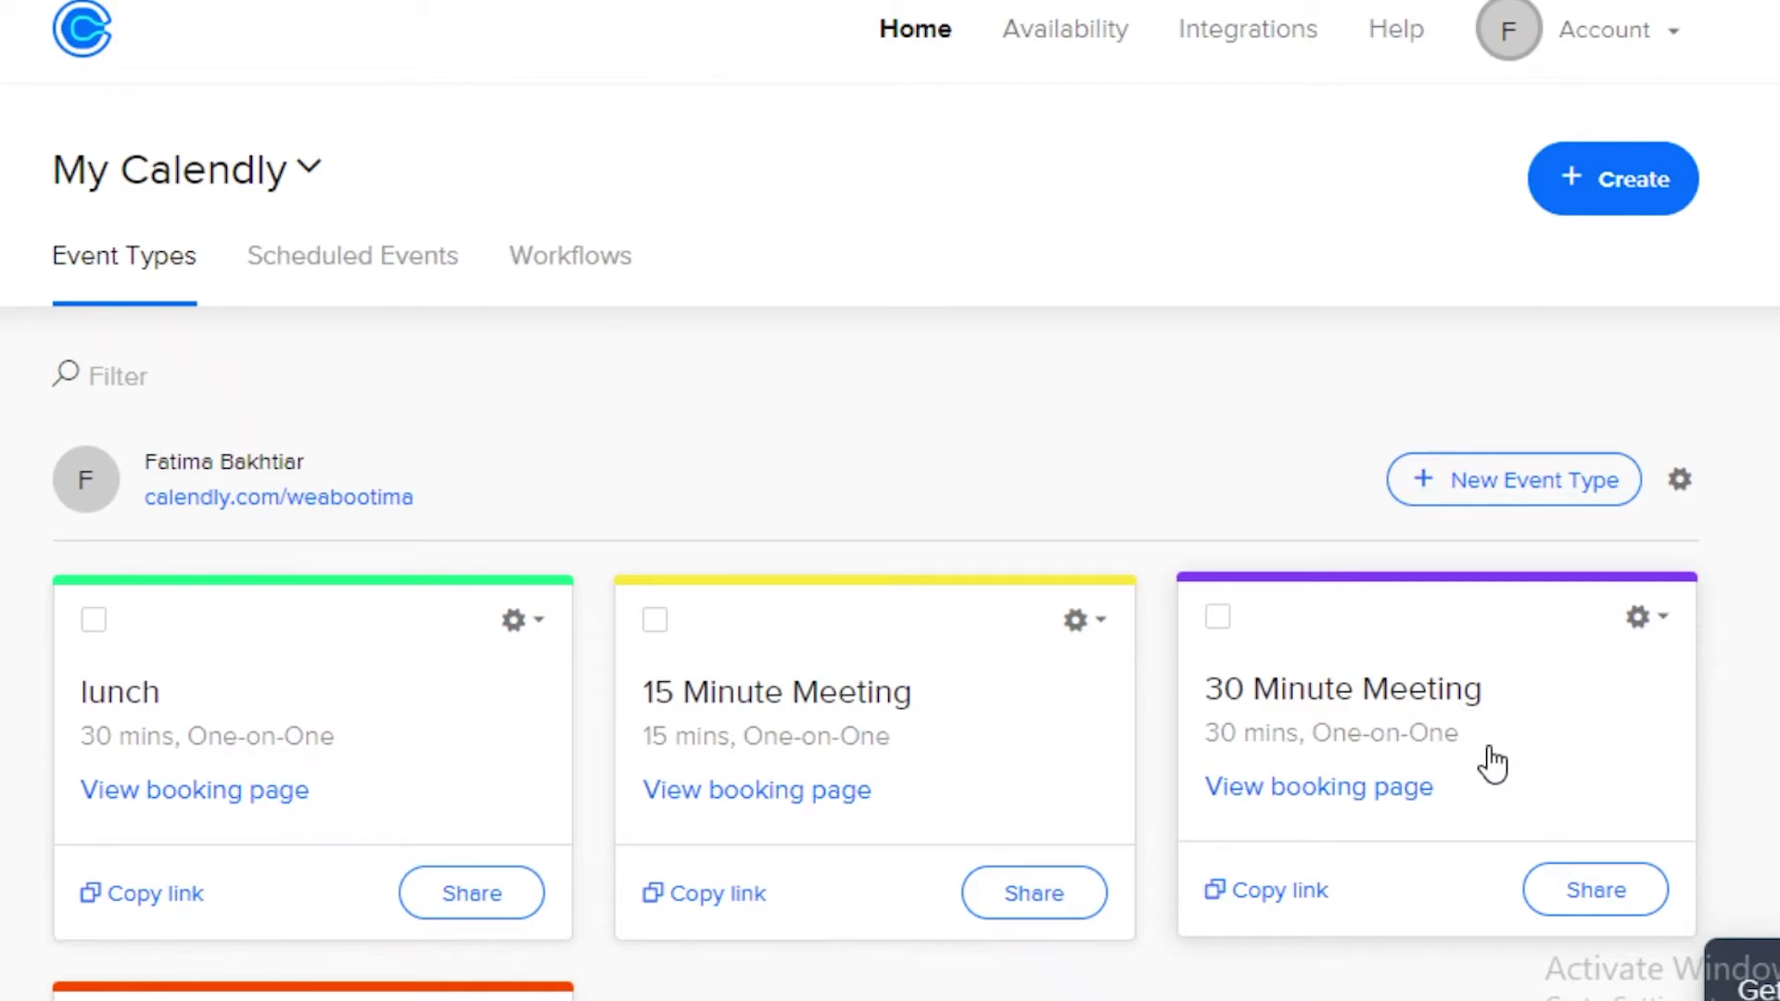
scroll(638, 357, down, 2)
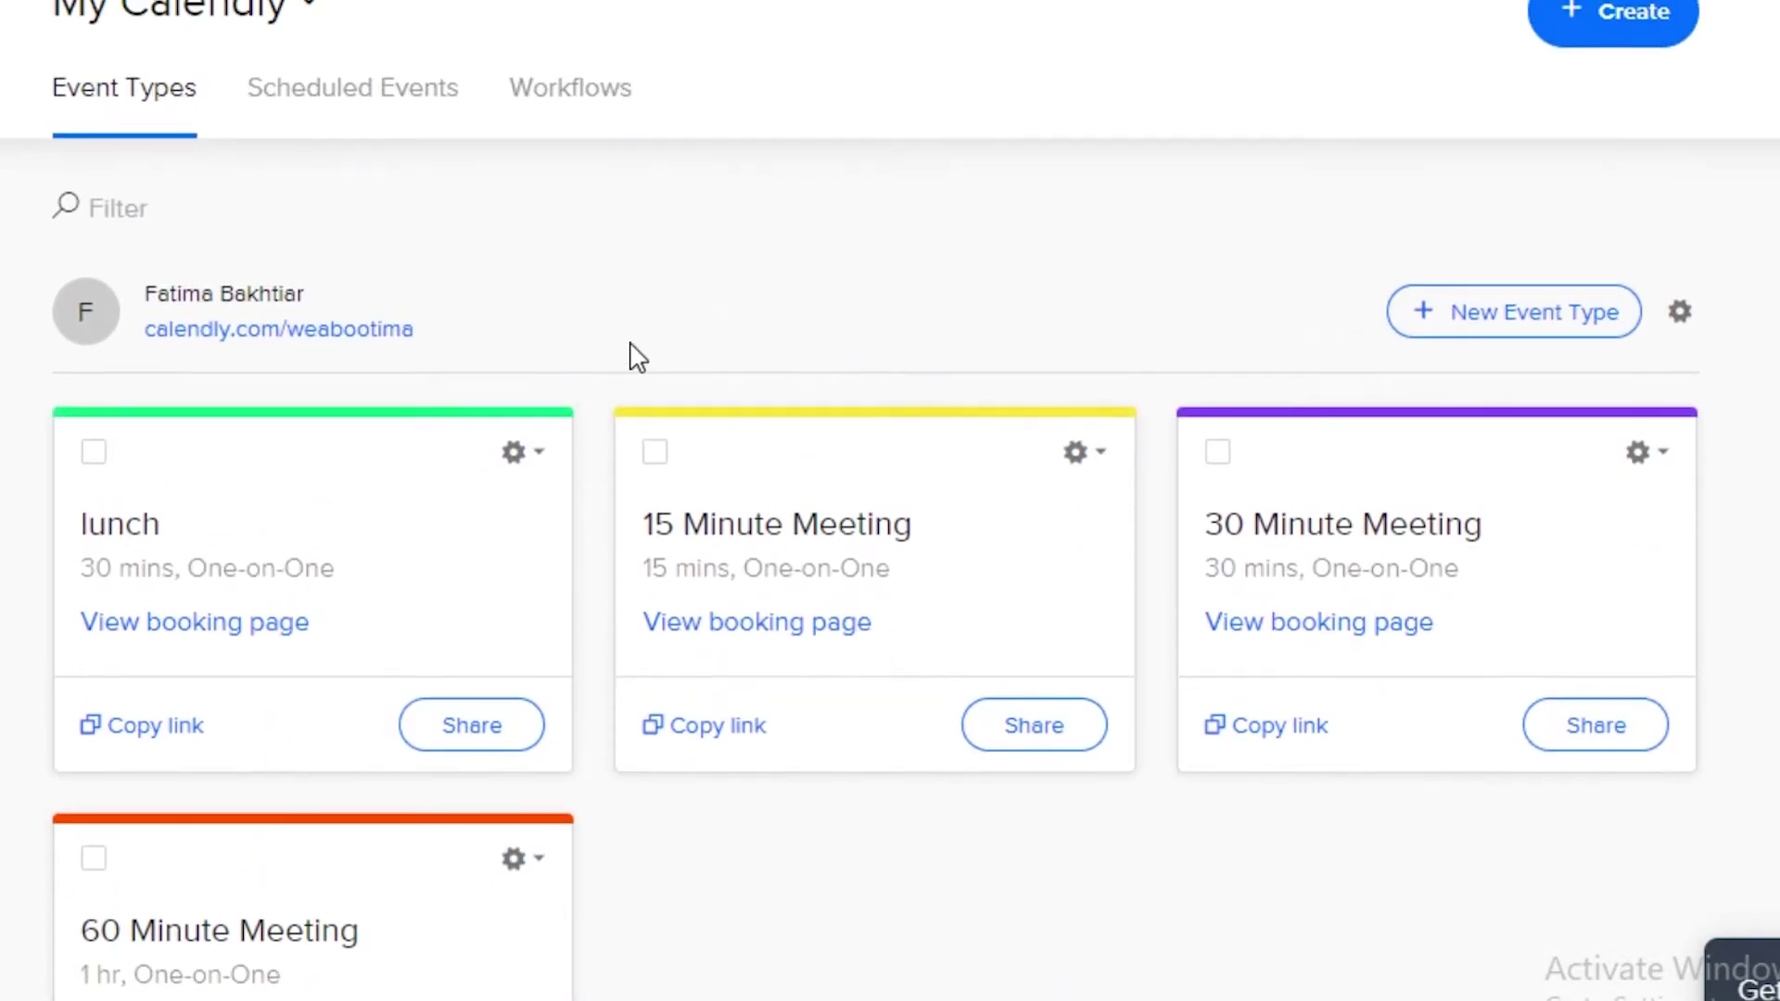
click(654, 452)
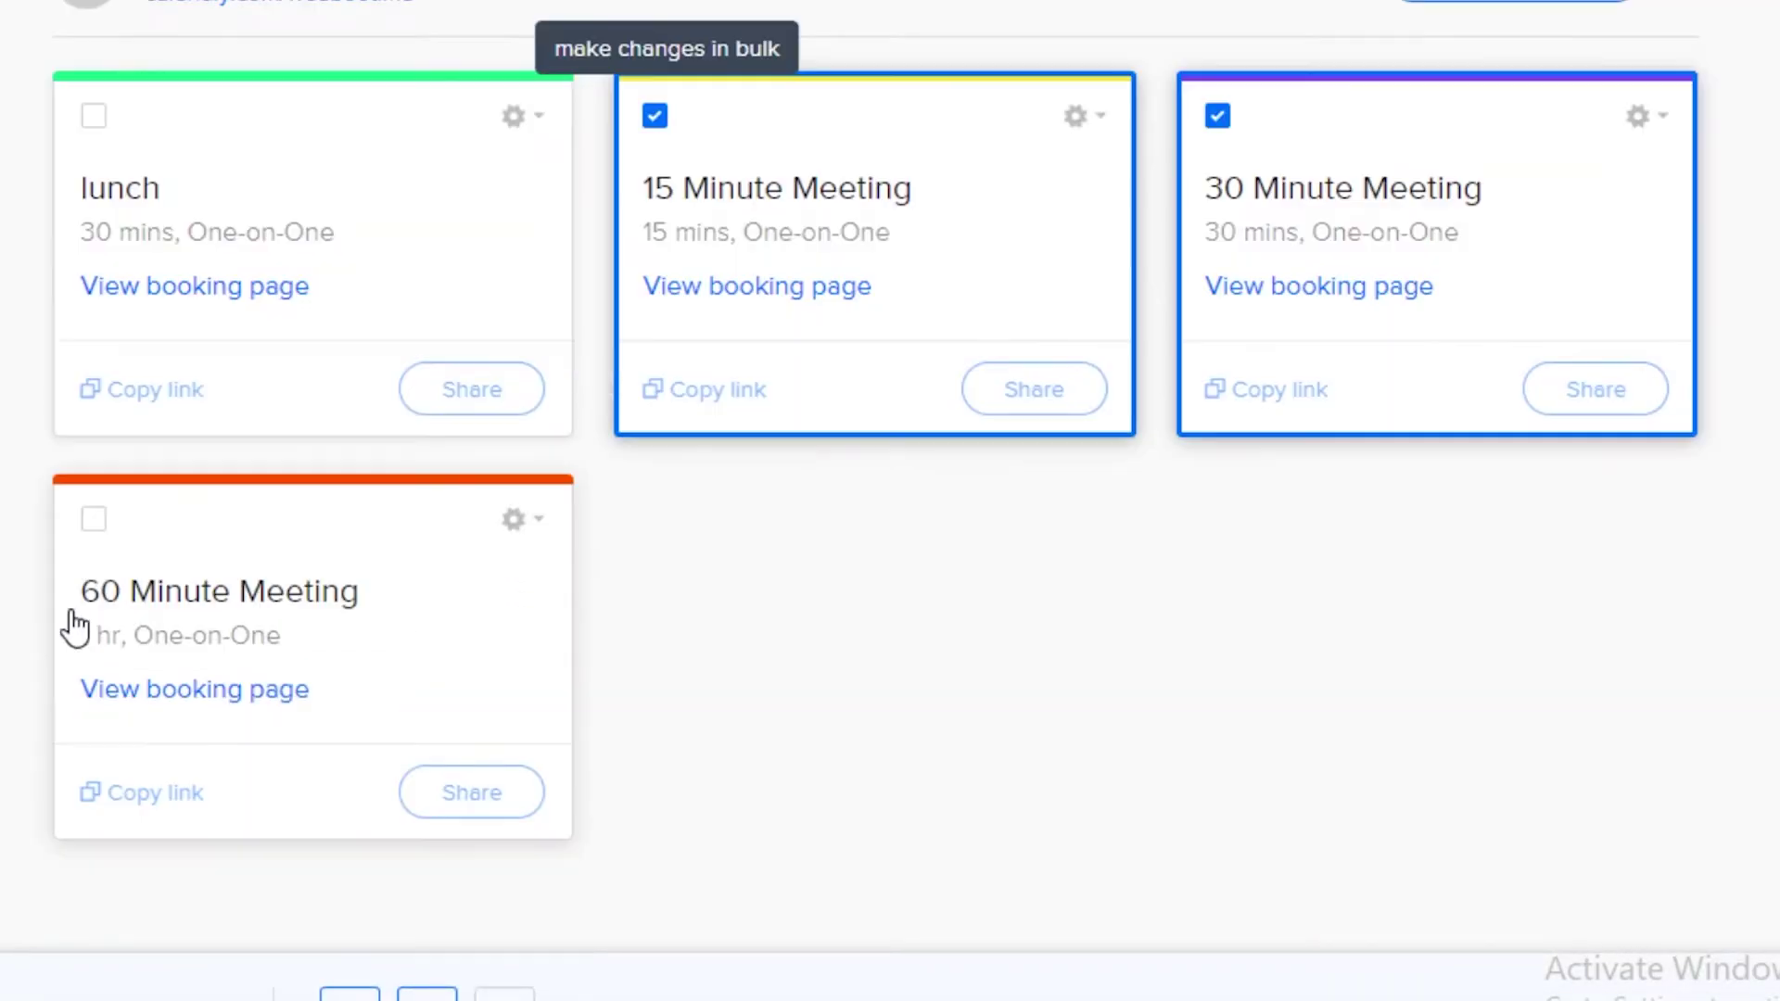
click(93, 521)
scroll(556, 760, up, 4)
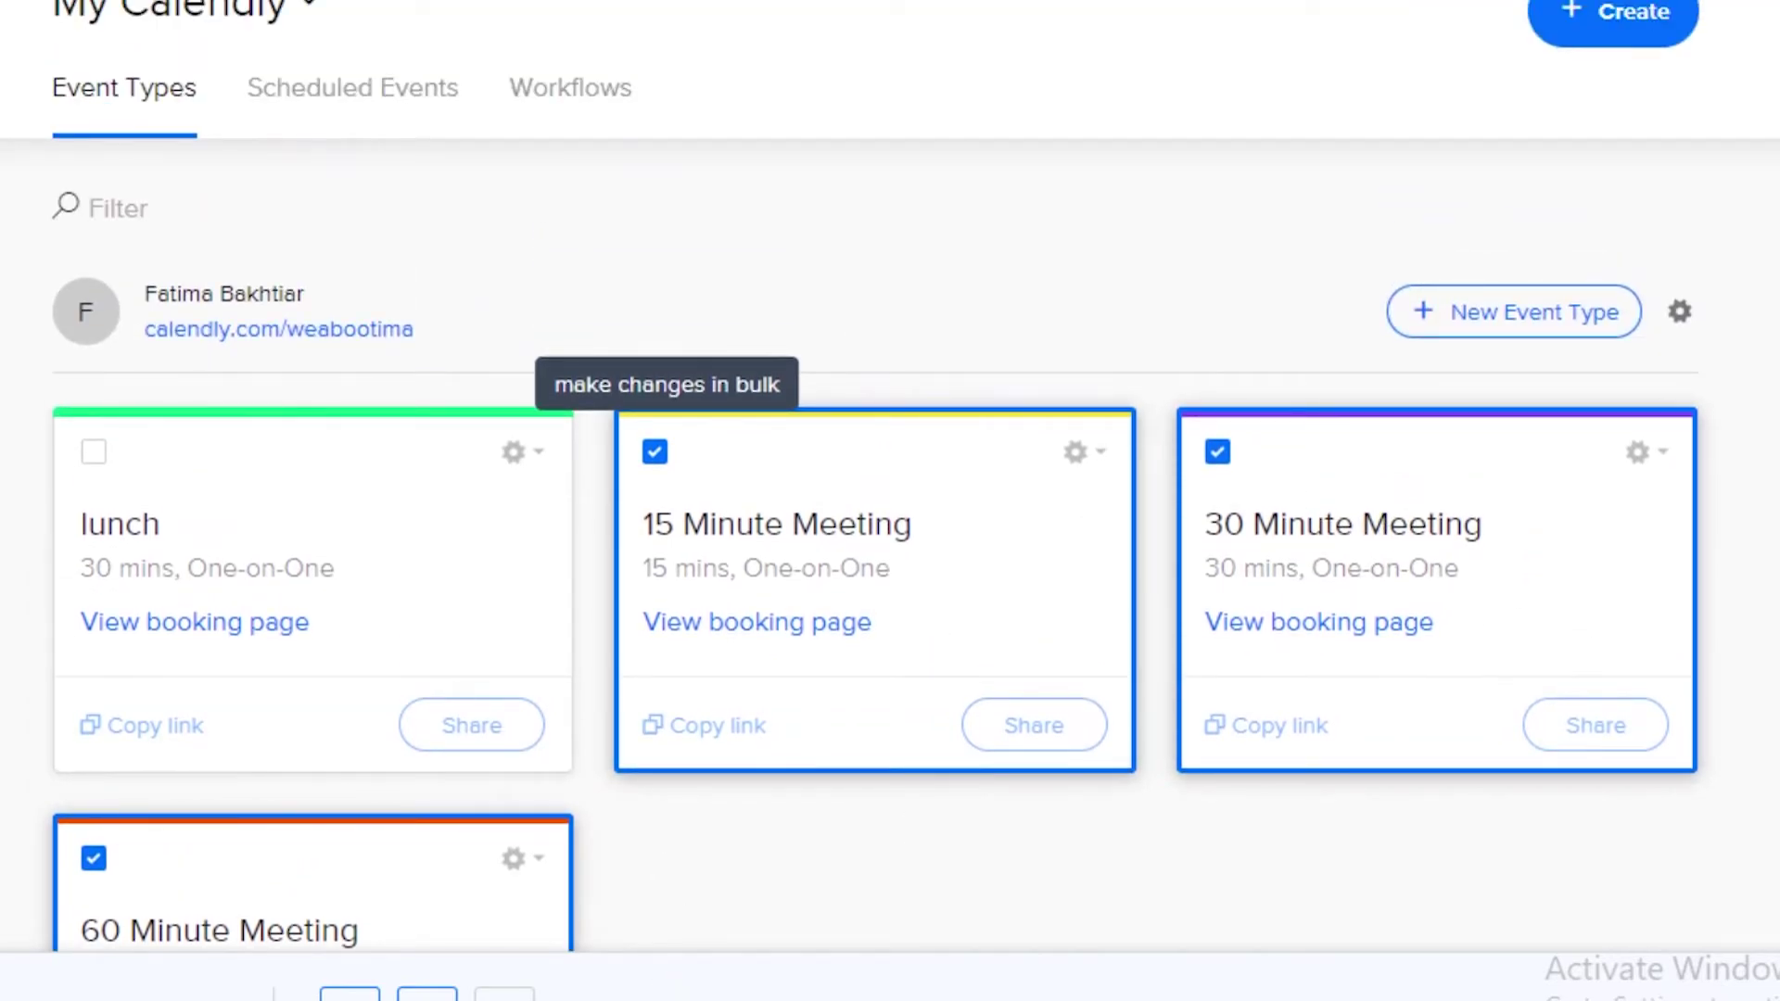
click(504, 996)
click(739, 417)
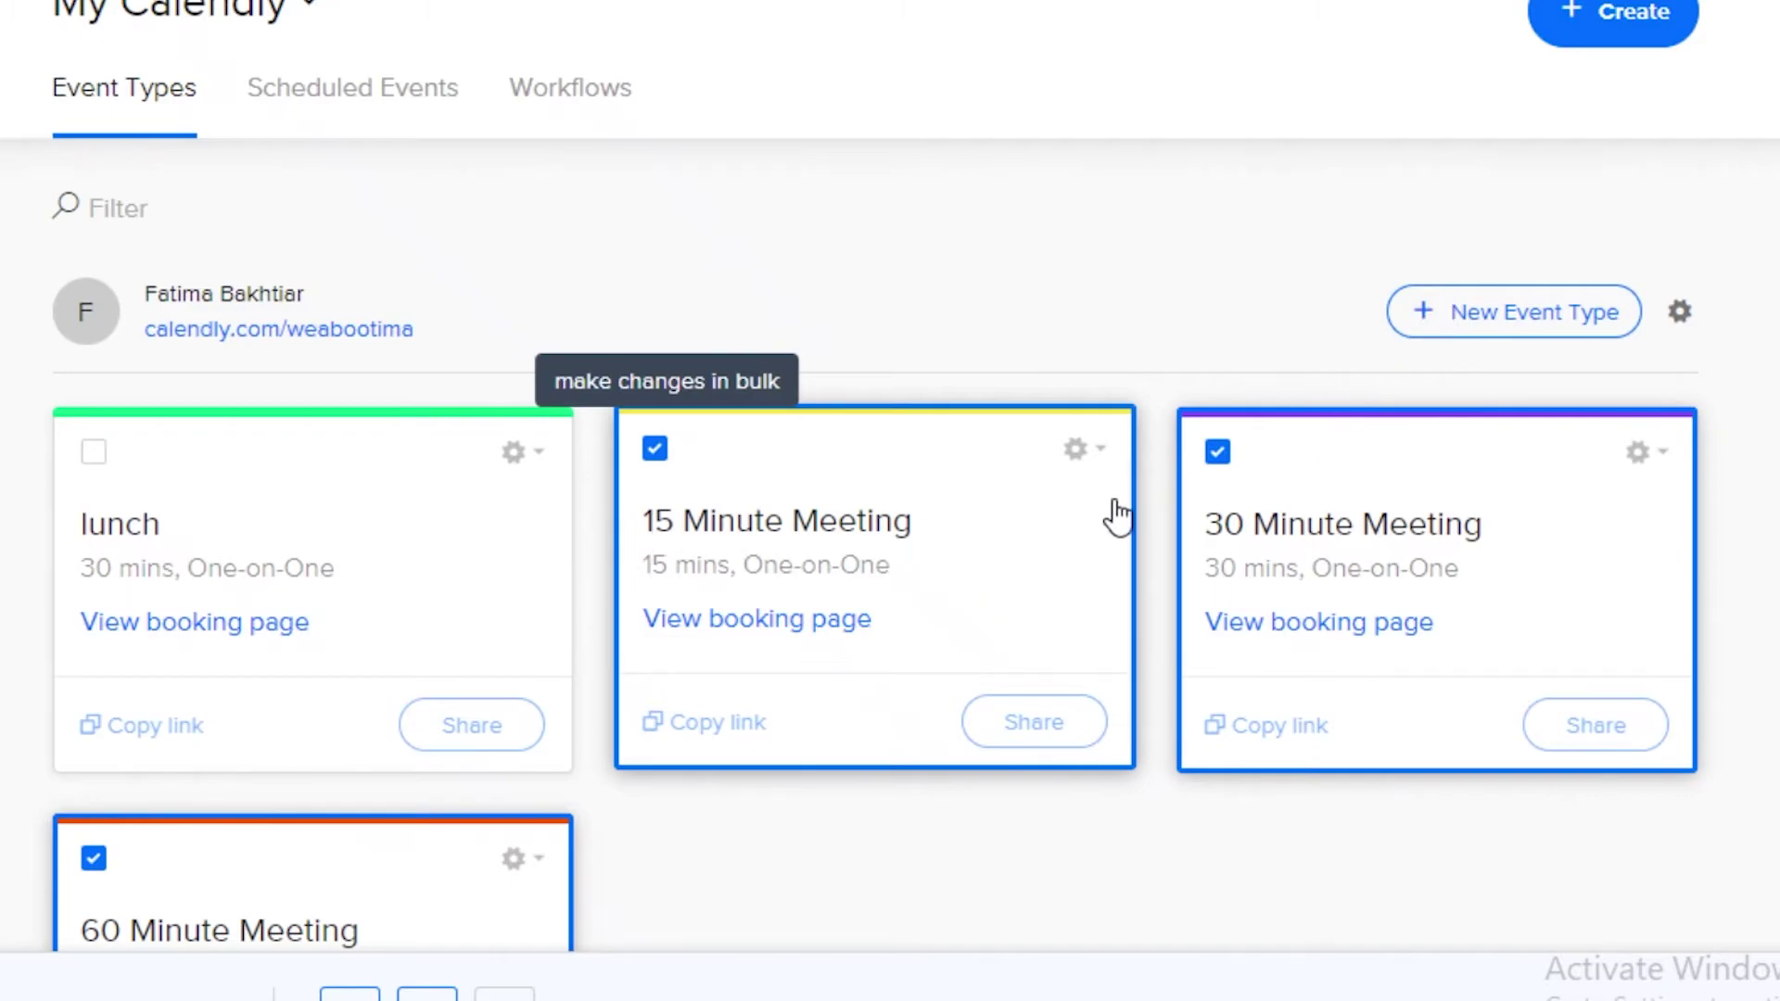
scroll(1066, 473, down, 4)
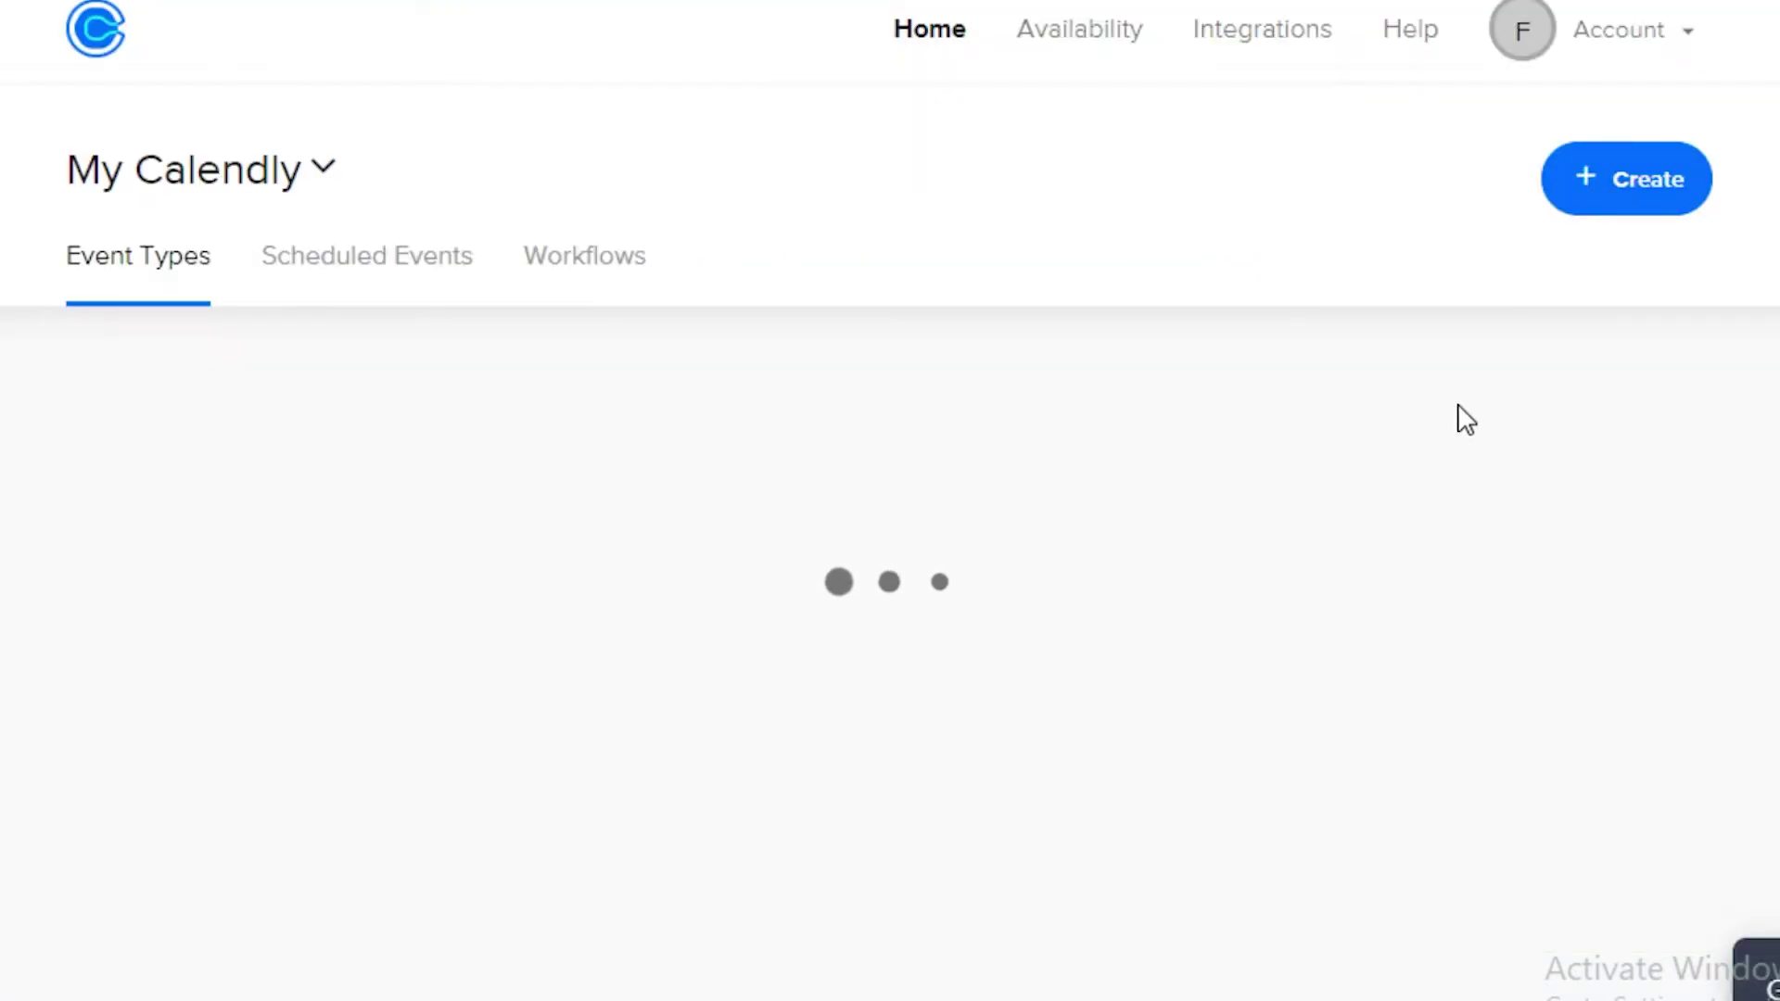
Step: Start creating a new Group event type
click(1612, 179)
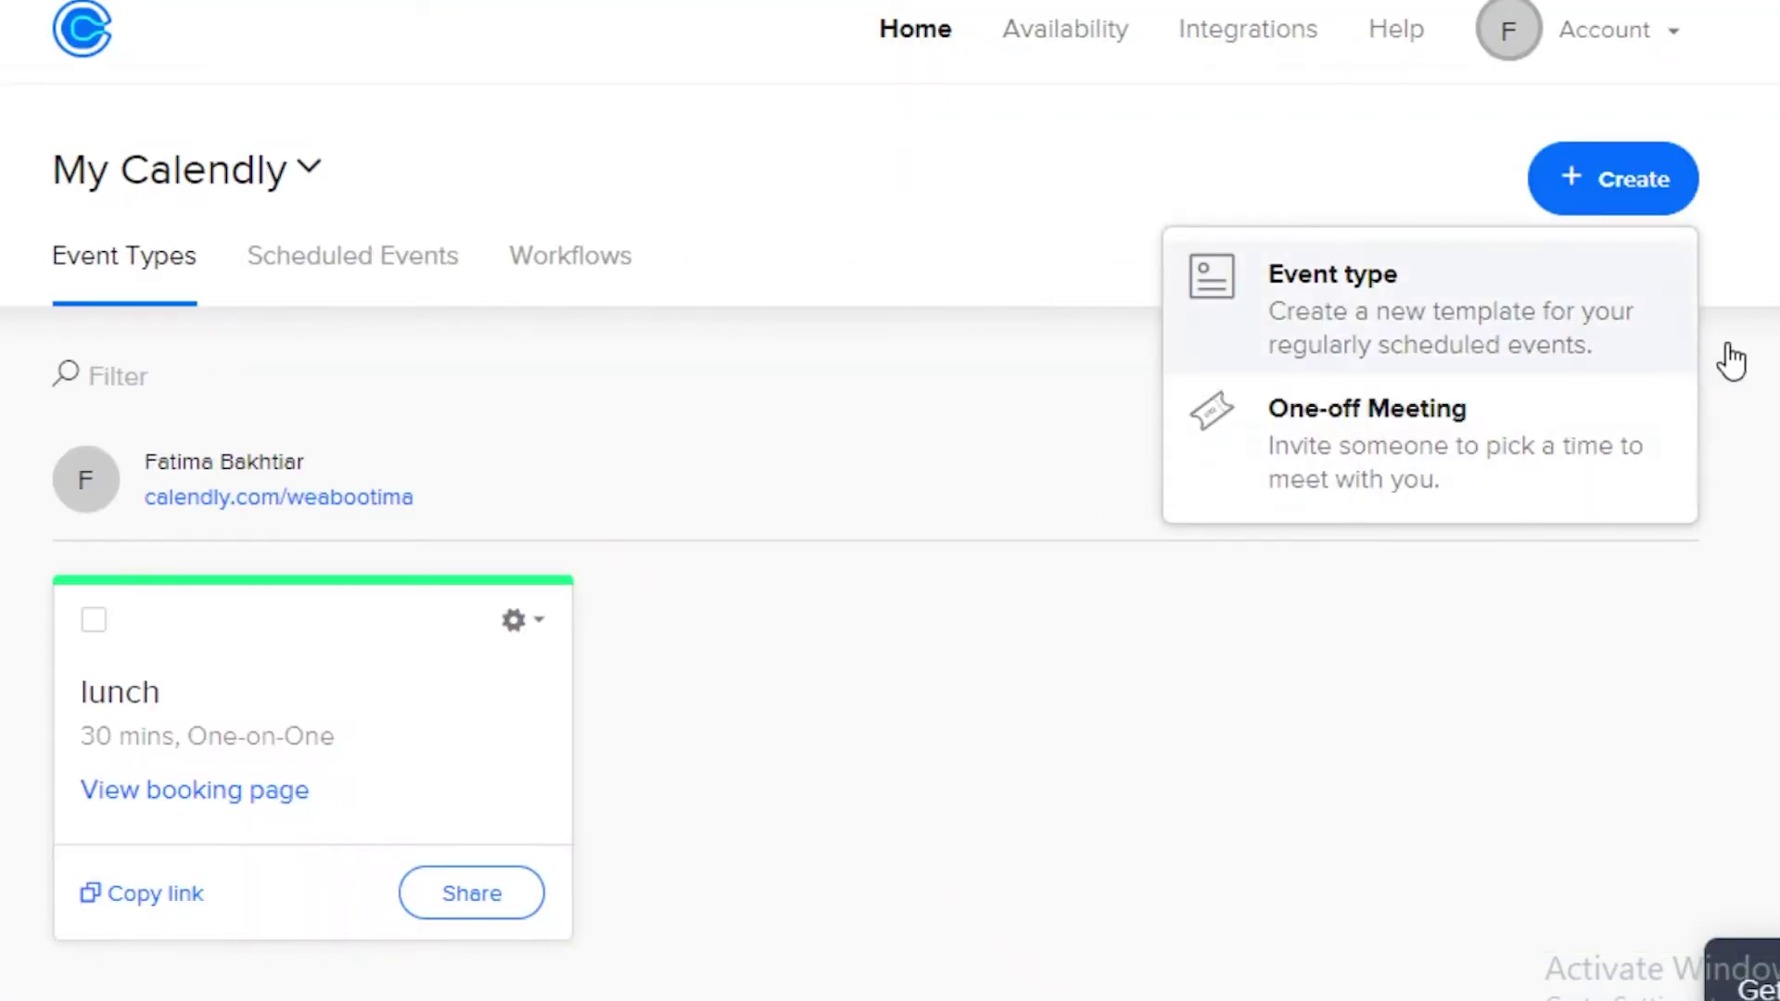
click(1125, 631)
click(1692, 202)
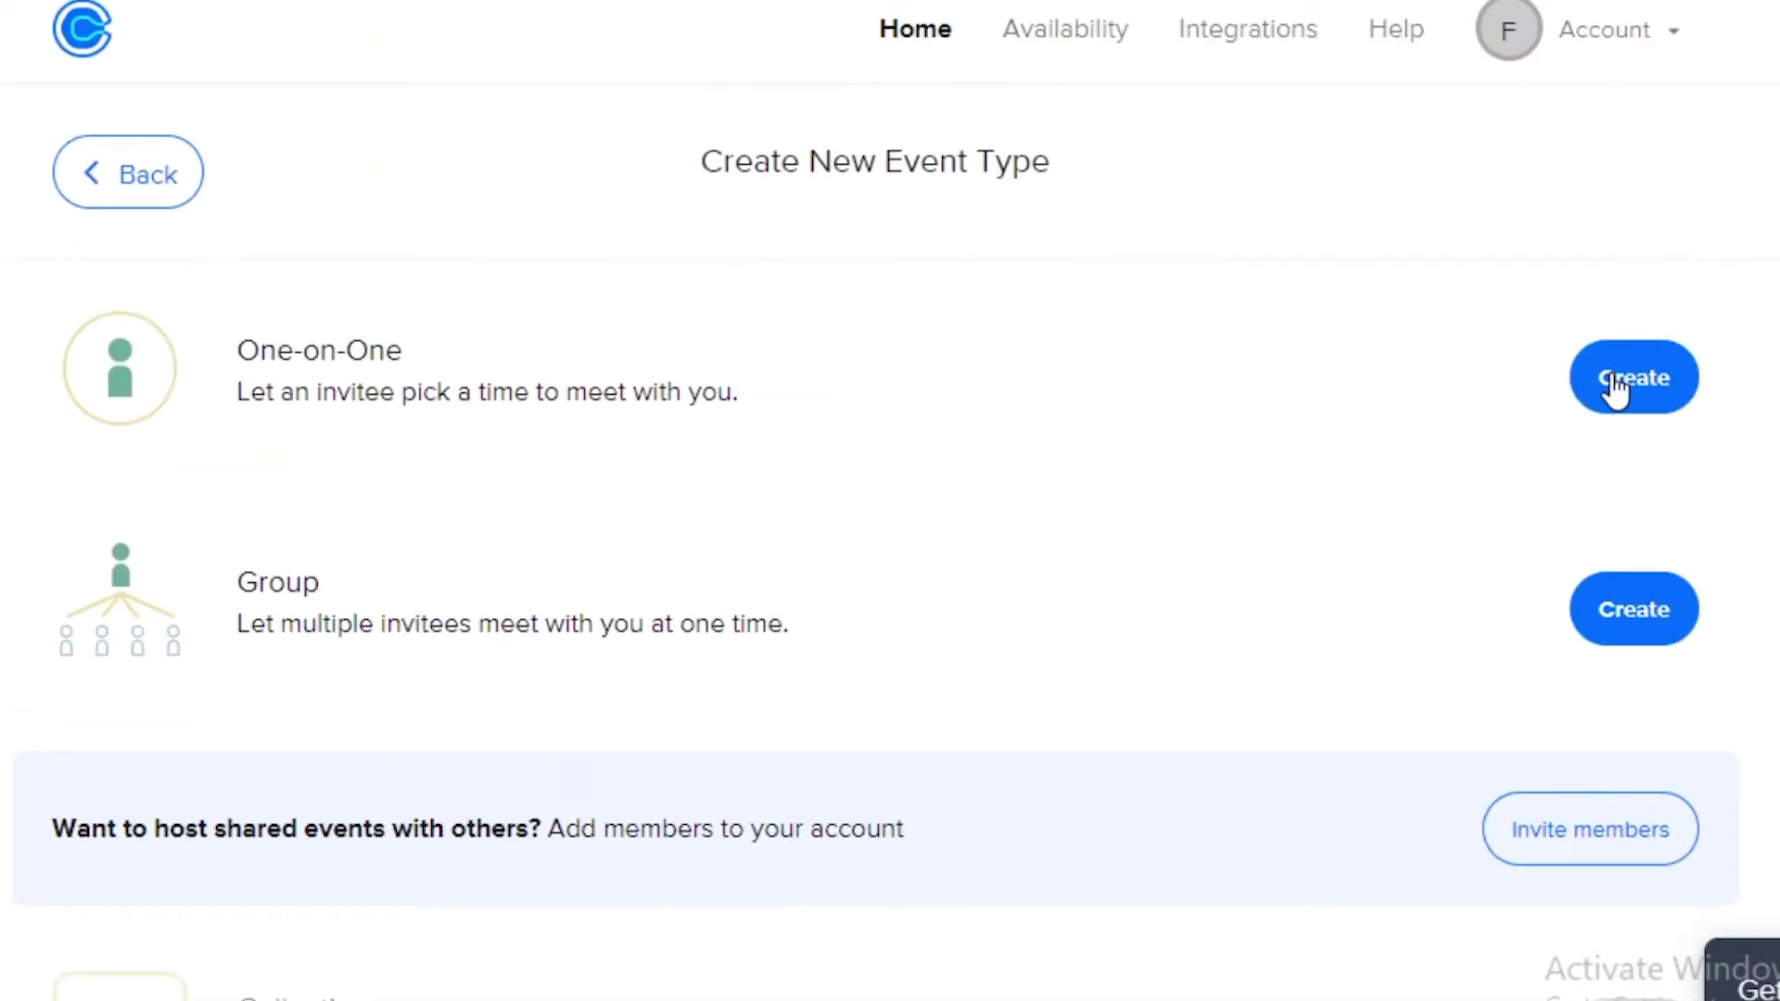
click(1597, 608)
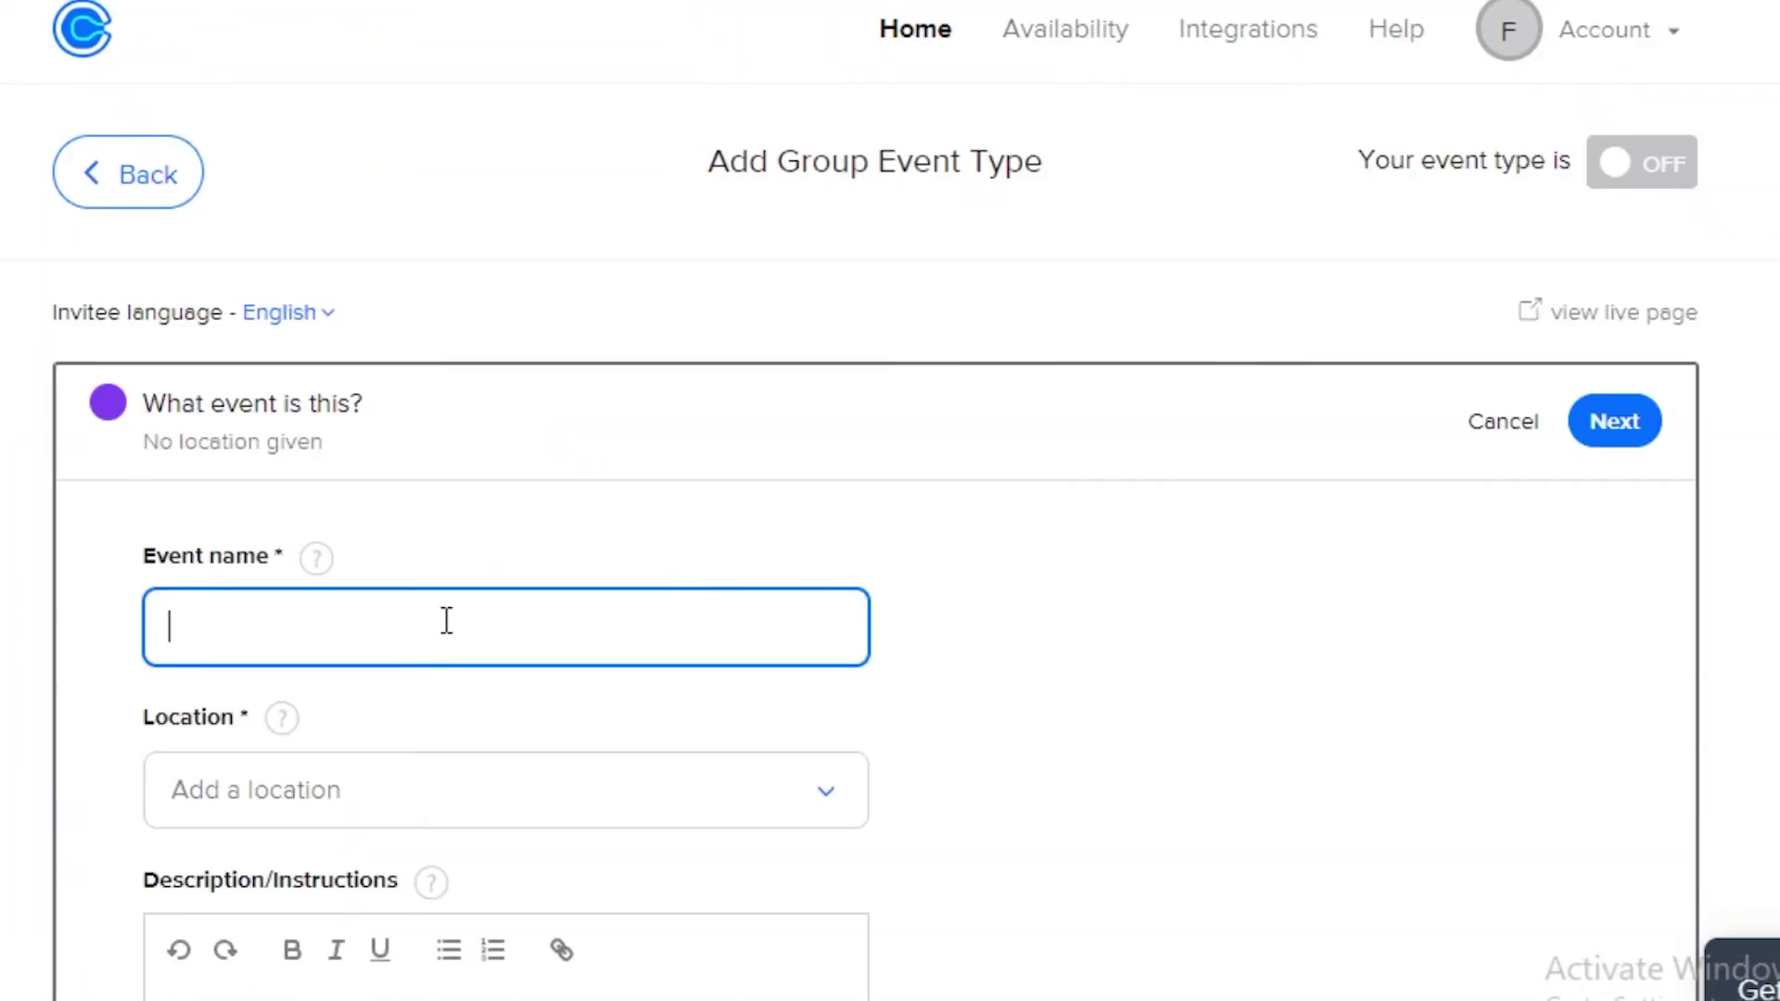
Step: Name the event 'sales', choose its location, and enter the description 'sales stategy'
text(sales)
click(314, 791)
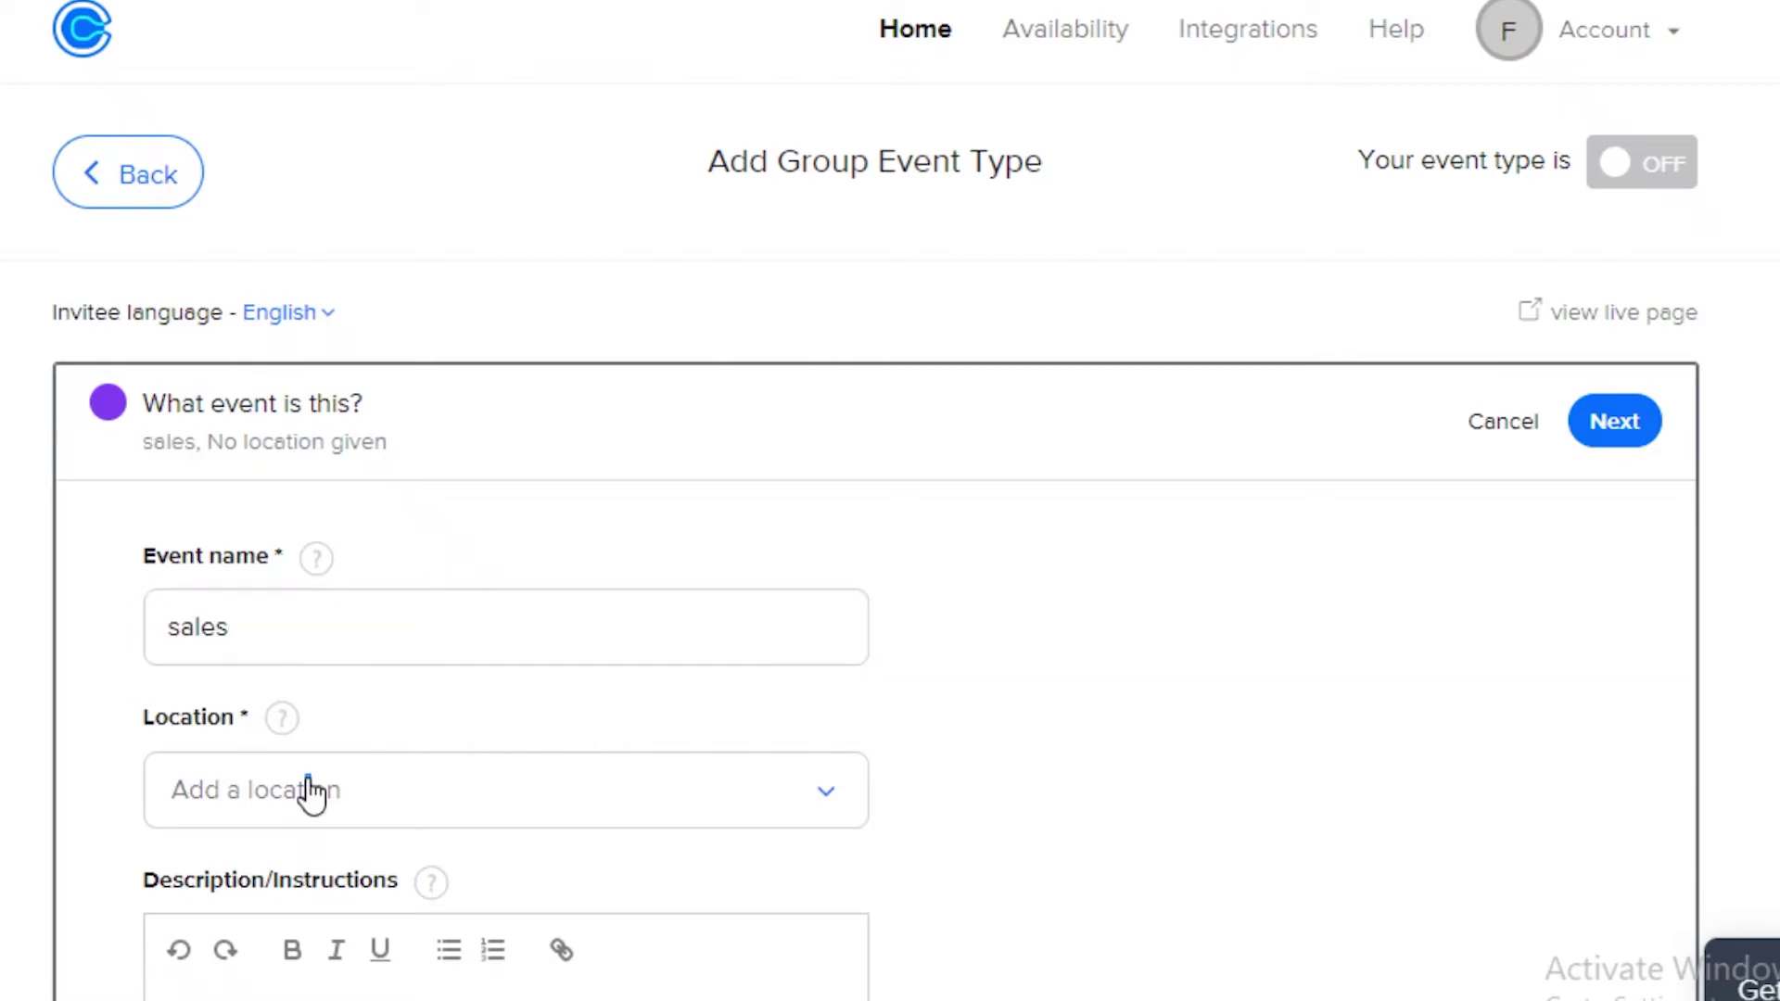
scroll(390, 872, down, 3)
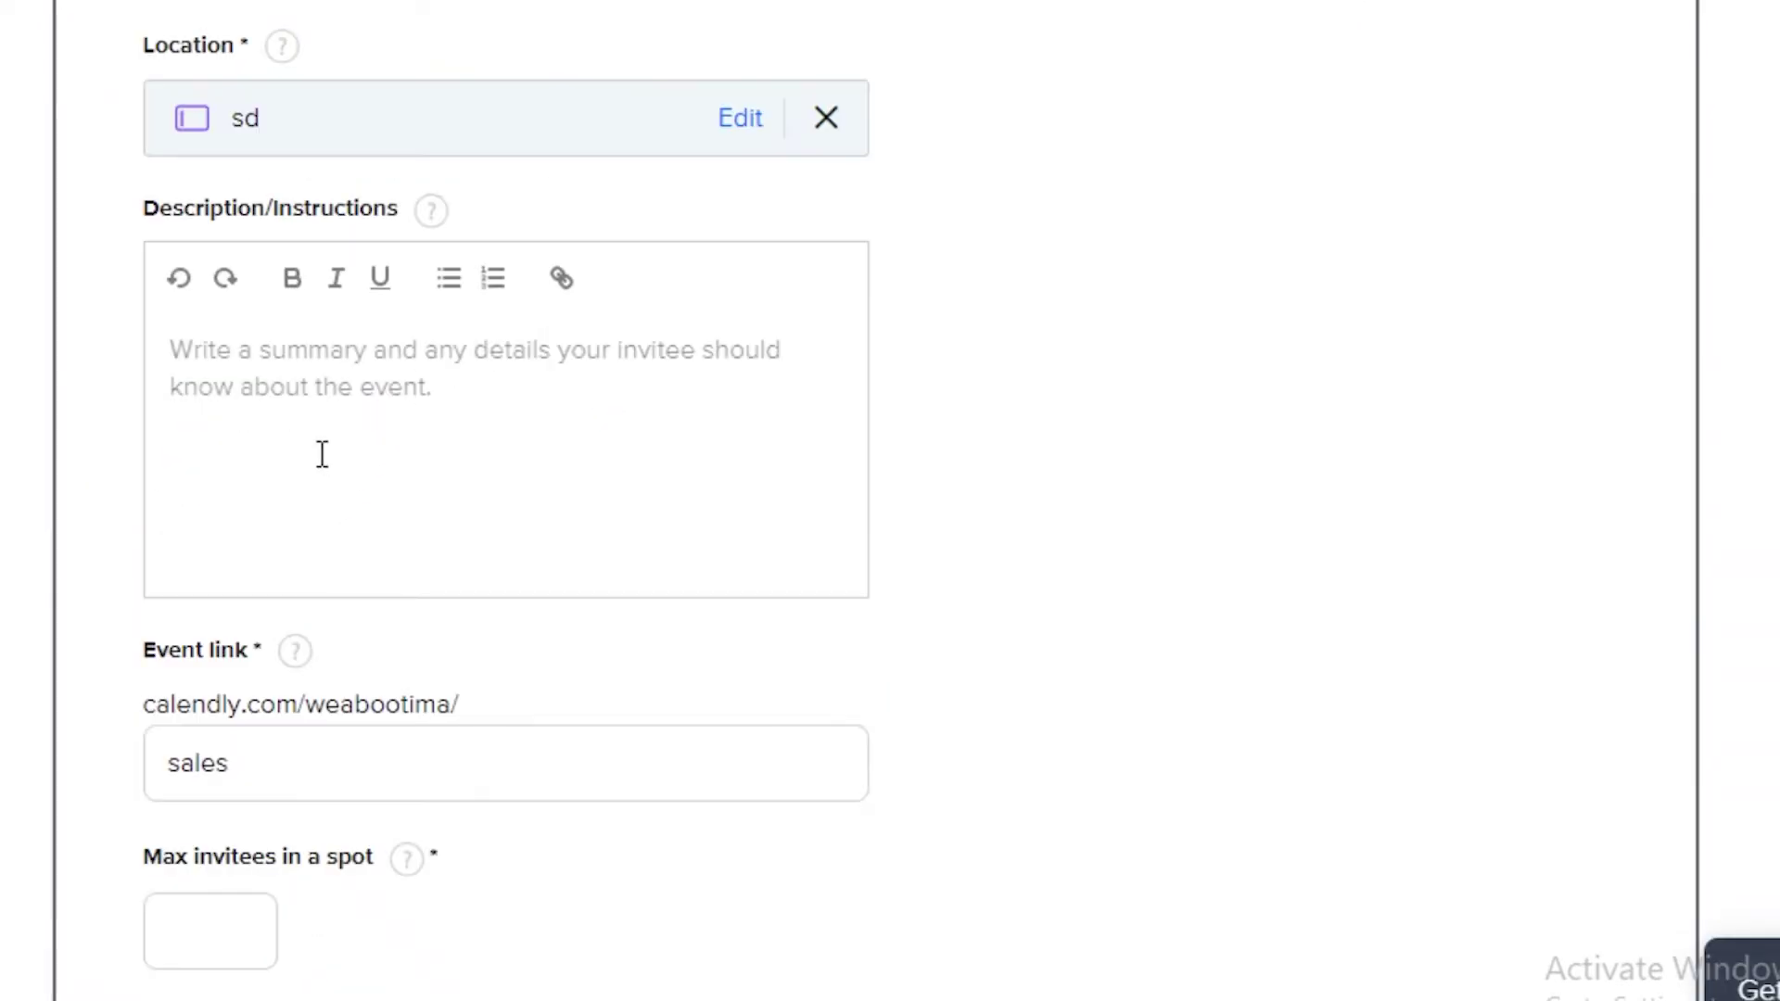
scroll(322, 454, up, 2)
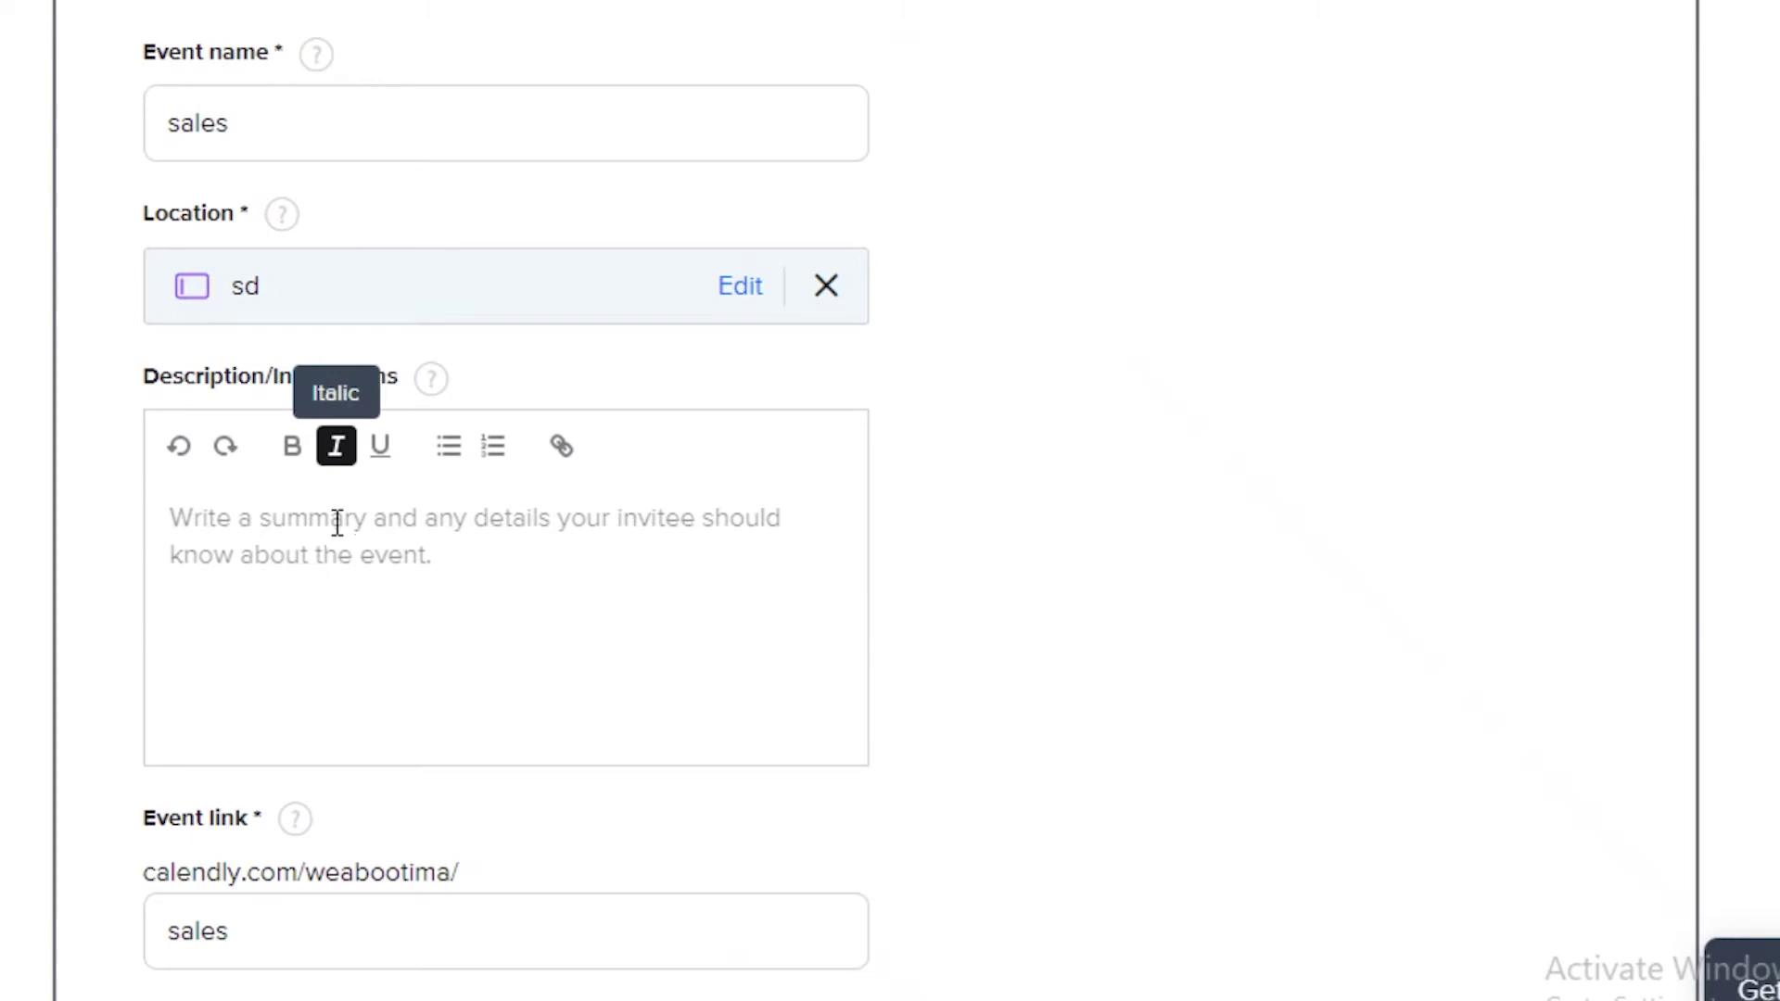
text(sad)
key(BackSpace)
key(BackSpace)
key(BackSpace)
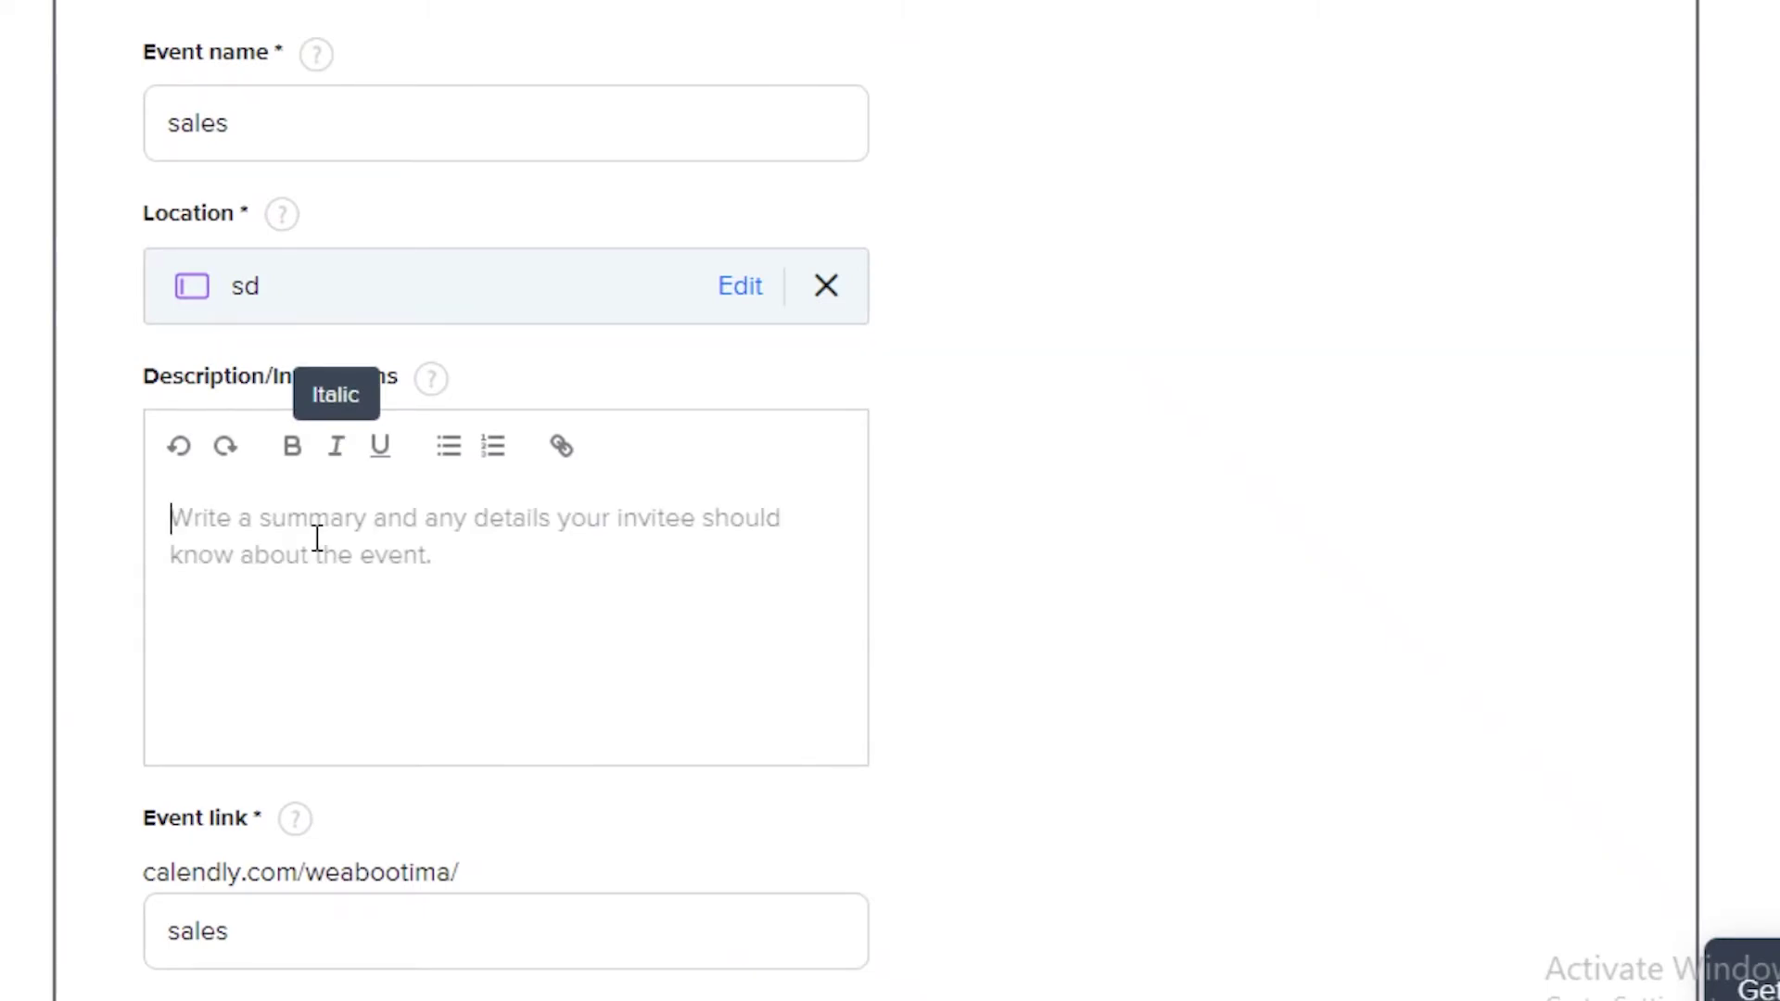
scroll(317, 537, up, 2)
scroll(297, 572, down, 3)
scroll(299, 561, up, 2)
text(sales st)
text(ategy)
scroll(259, 794, down, 5)
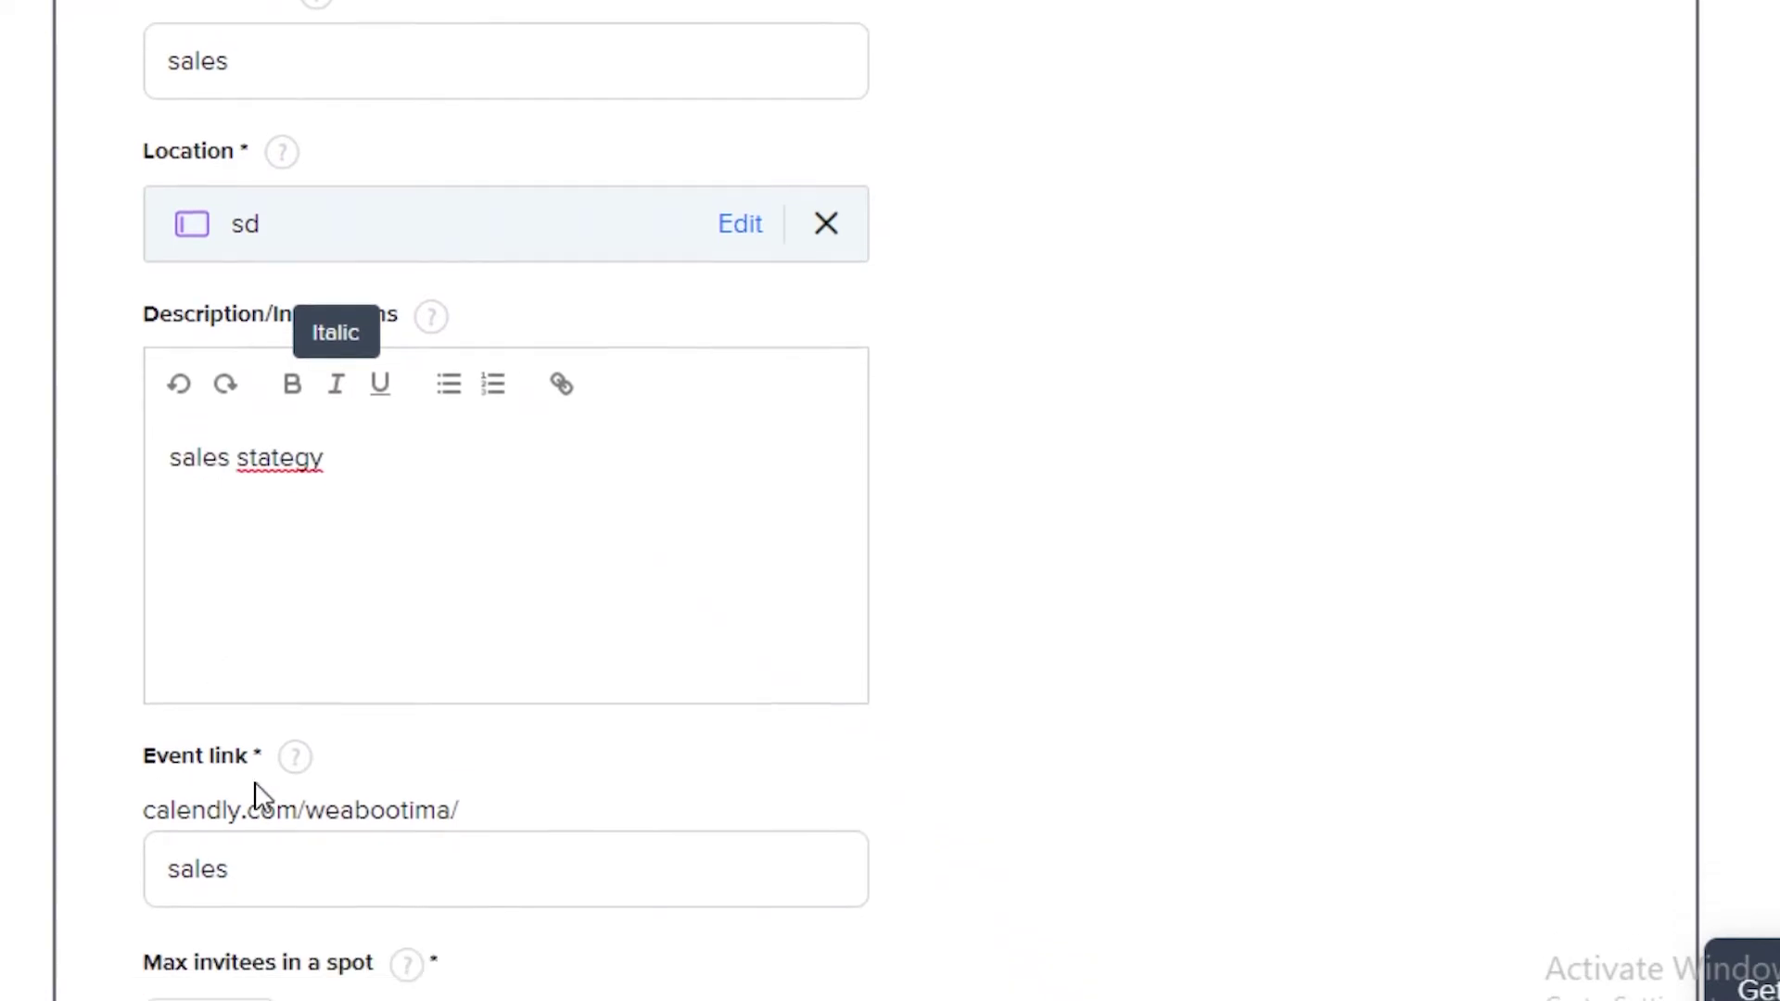
Step: Set max invitees to 12, display remaining spots, pick cyan, and save the details
click(244, 589)
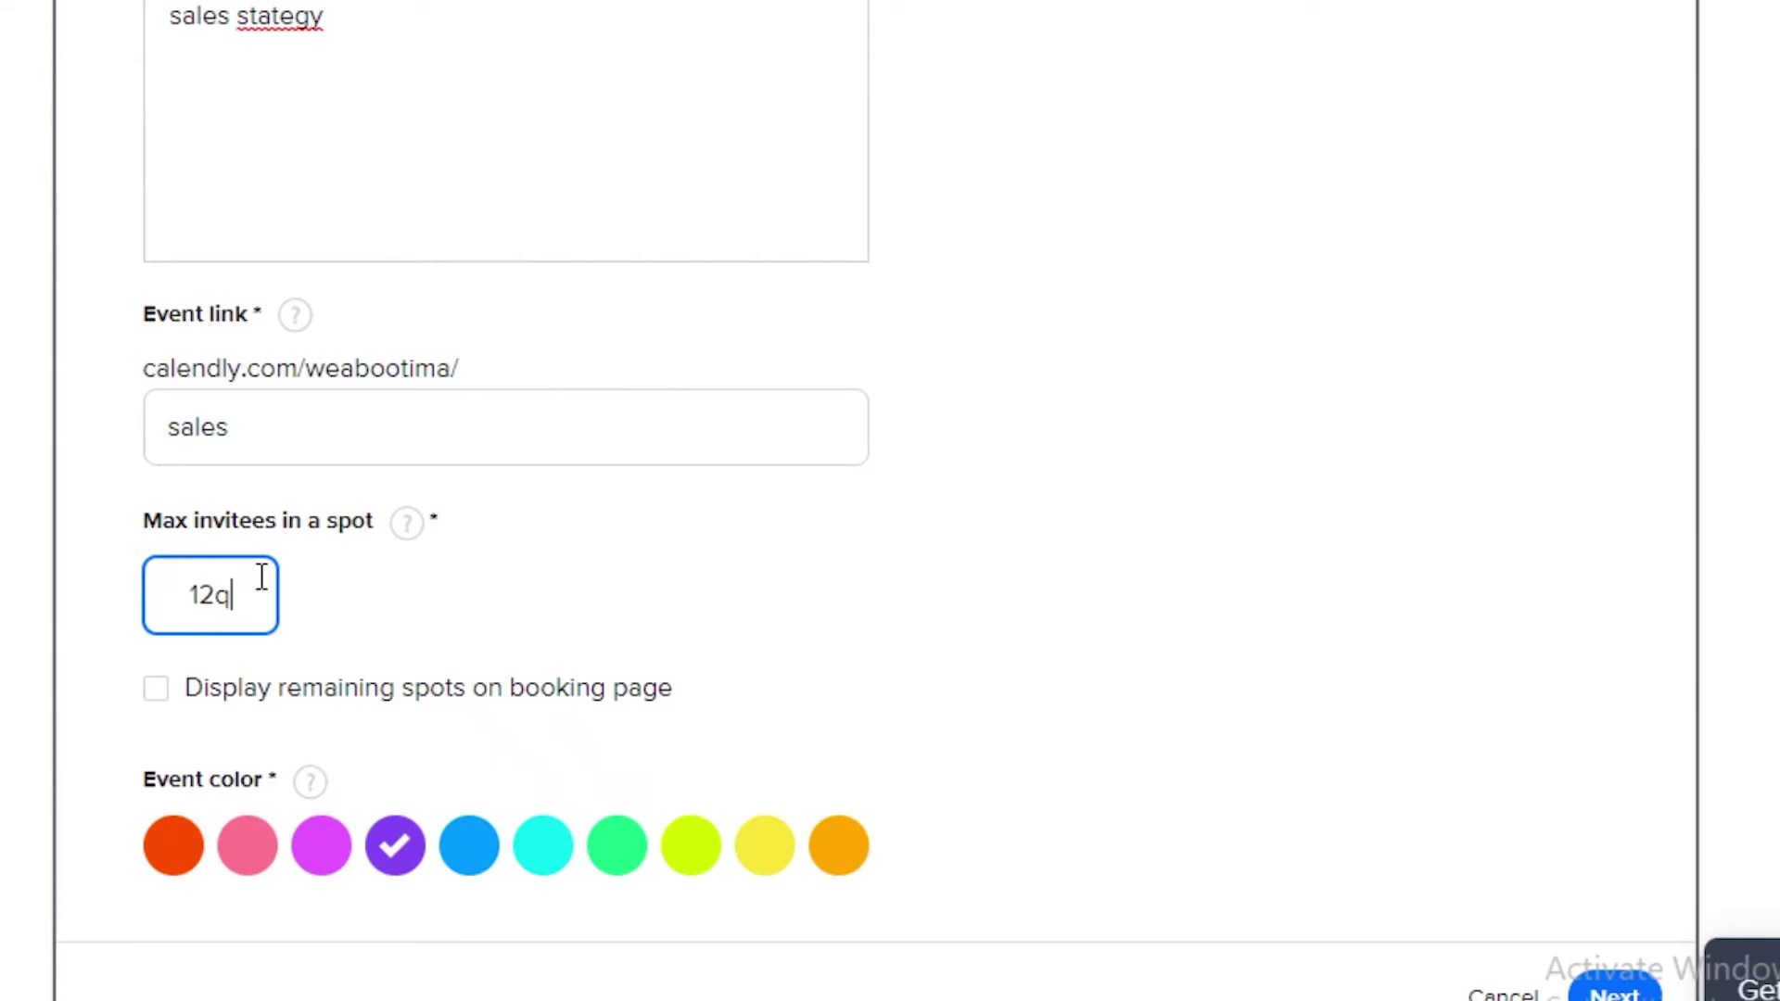
click(542, 846)
click(157, 690)
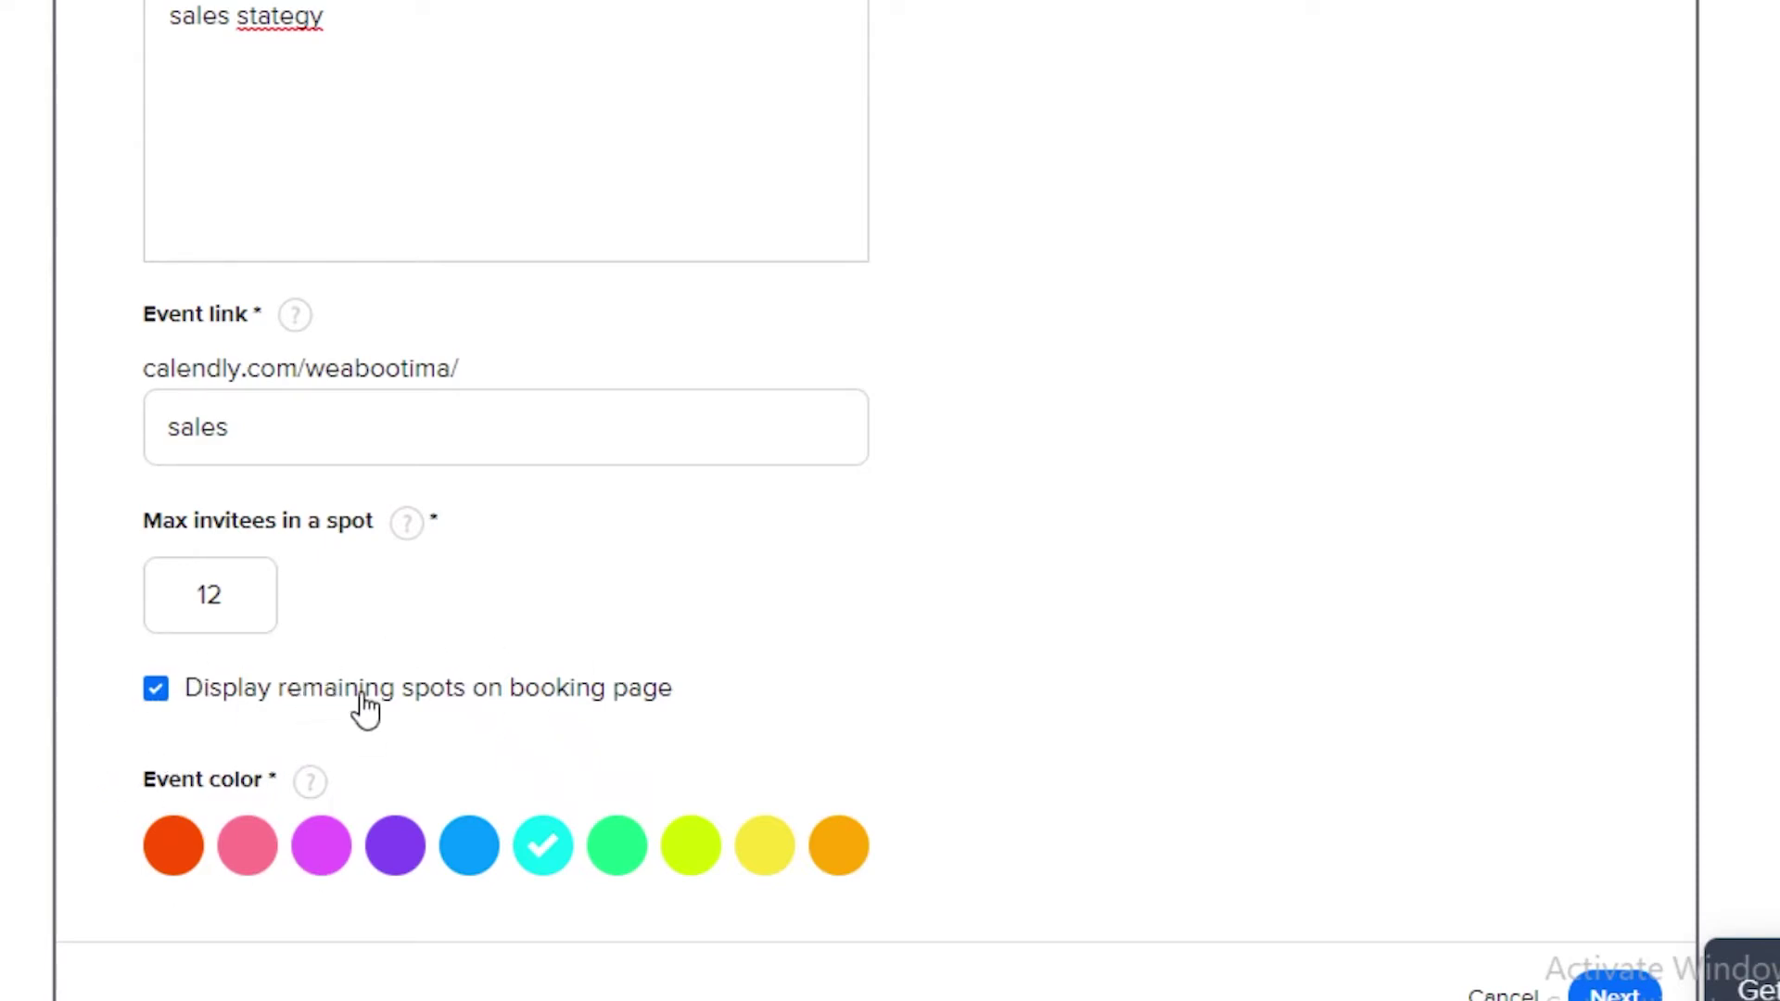
drag(412, 690, 401, 731)
click(401, 731)
click(1596, 992)
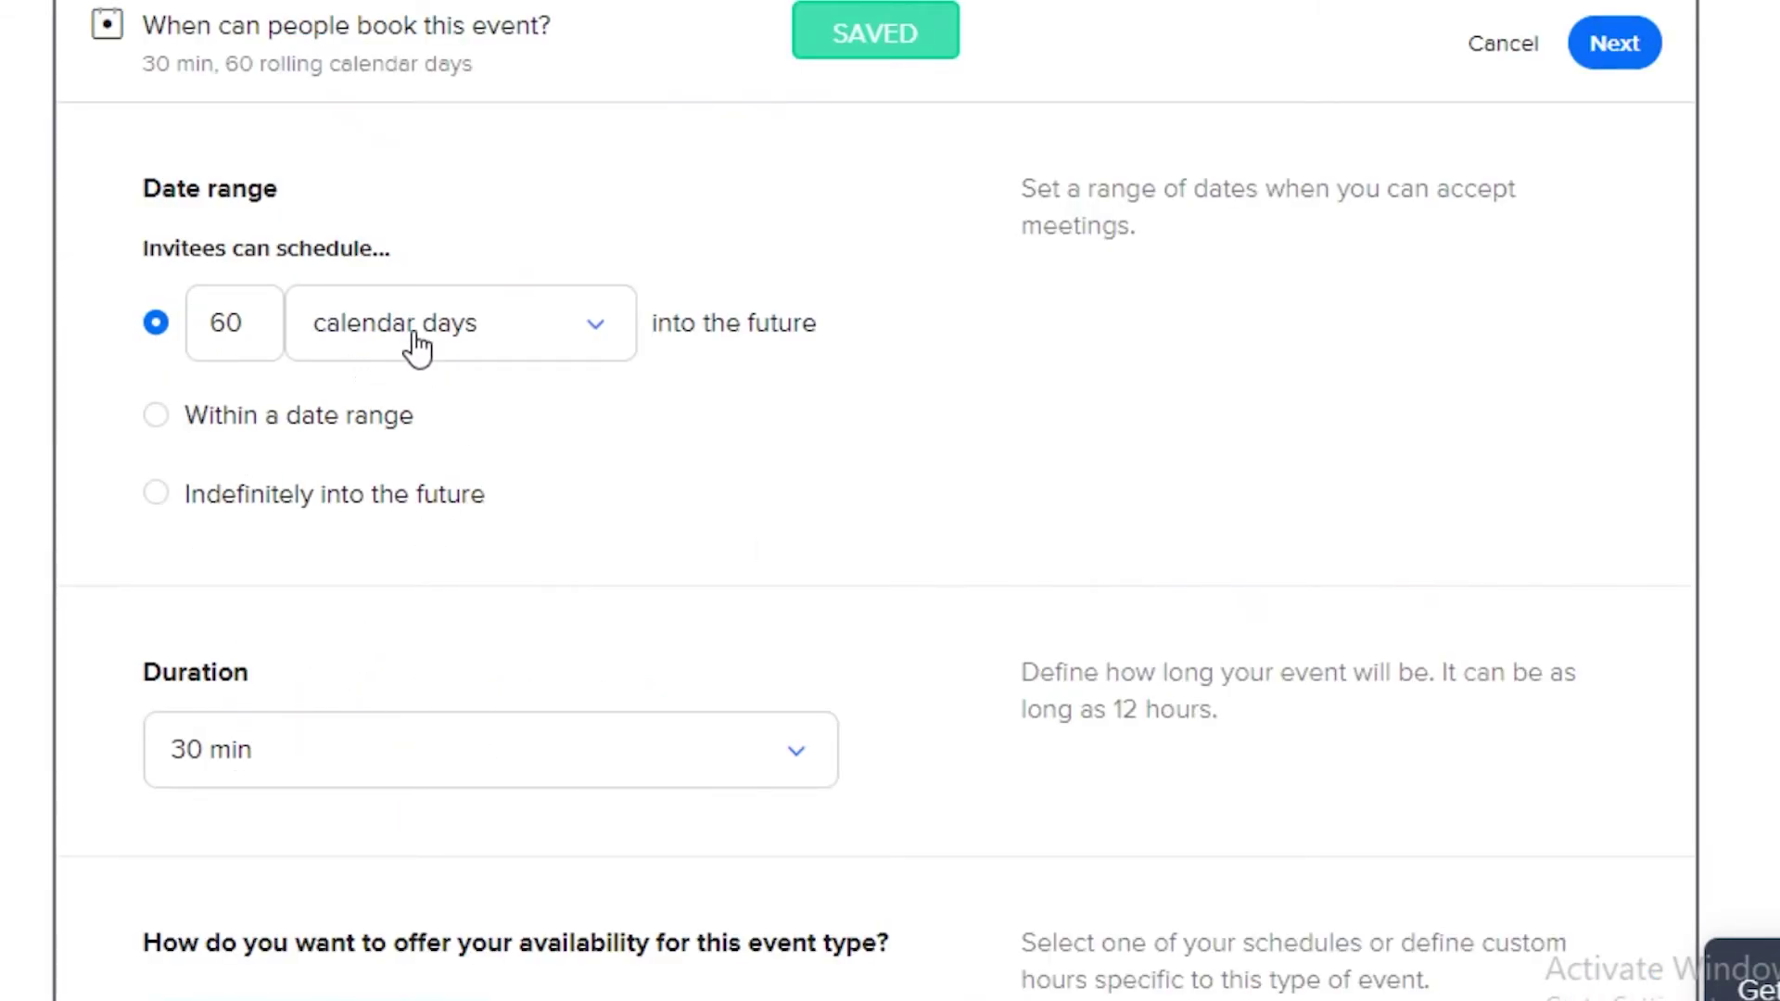
Step: Try the Indefinitely and rolling 60-day date range options
scroll(190, 354, up, 2)
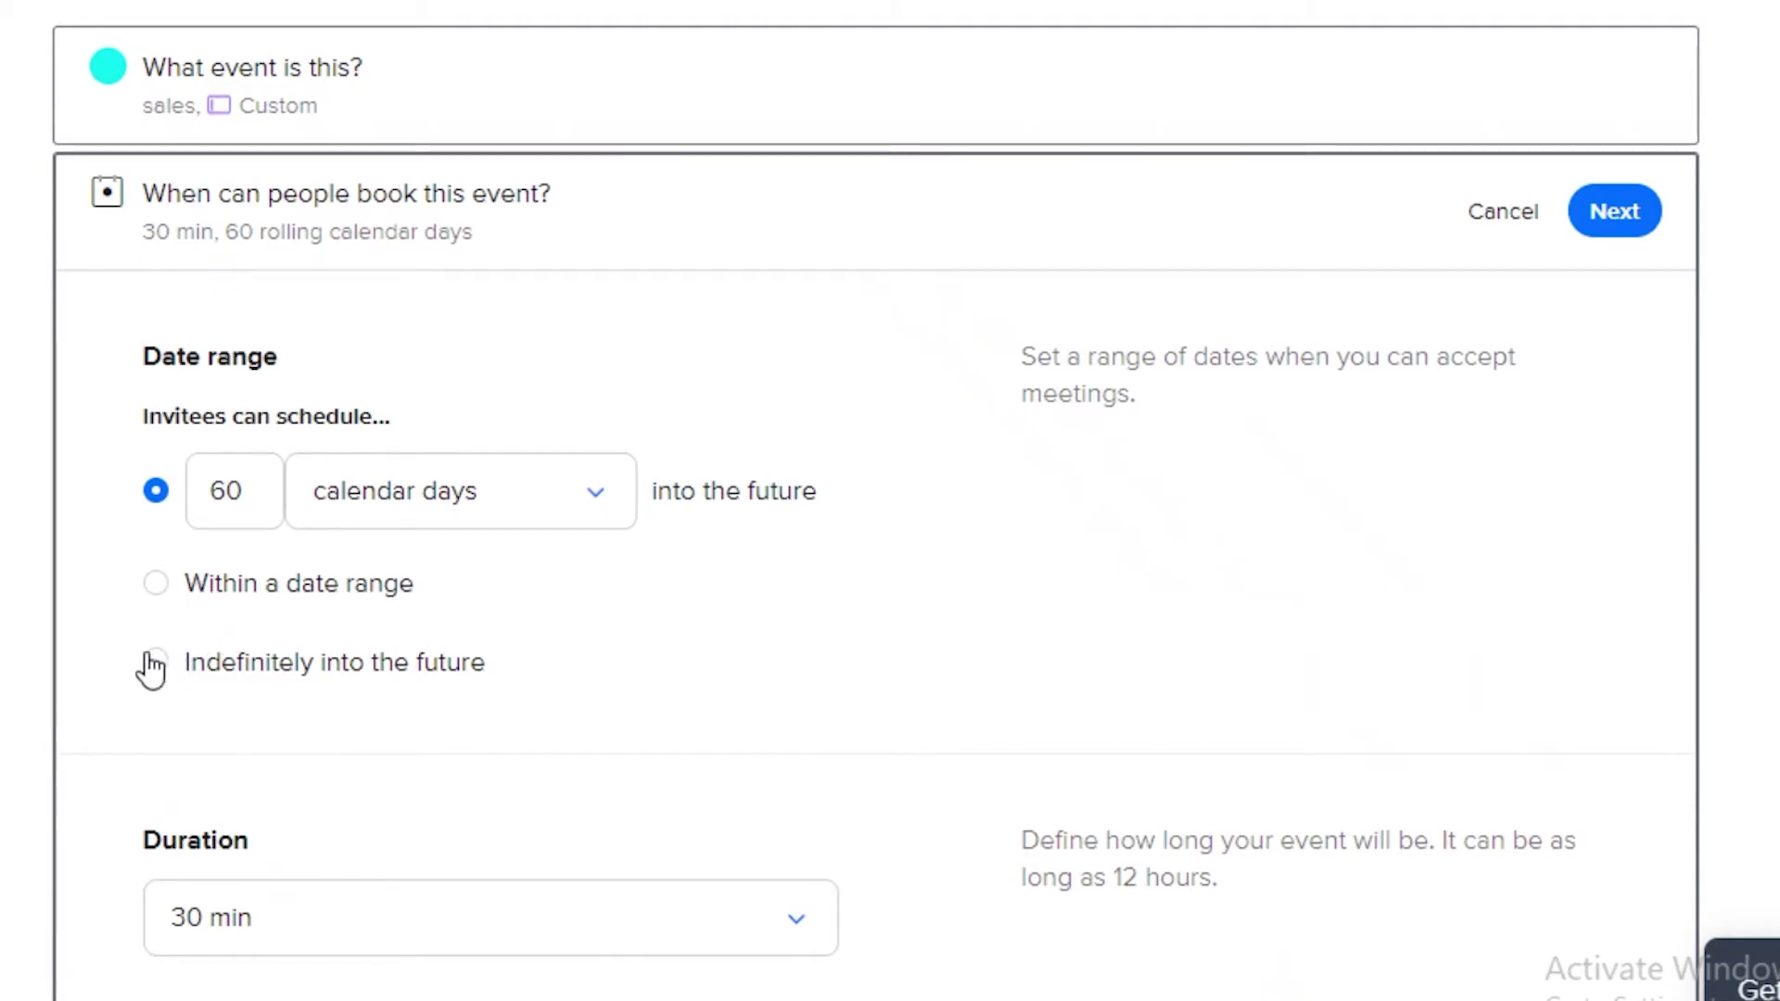
click(178, 664)
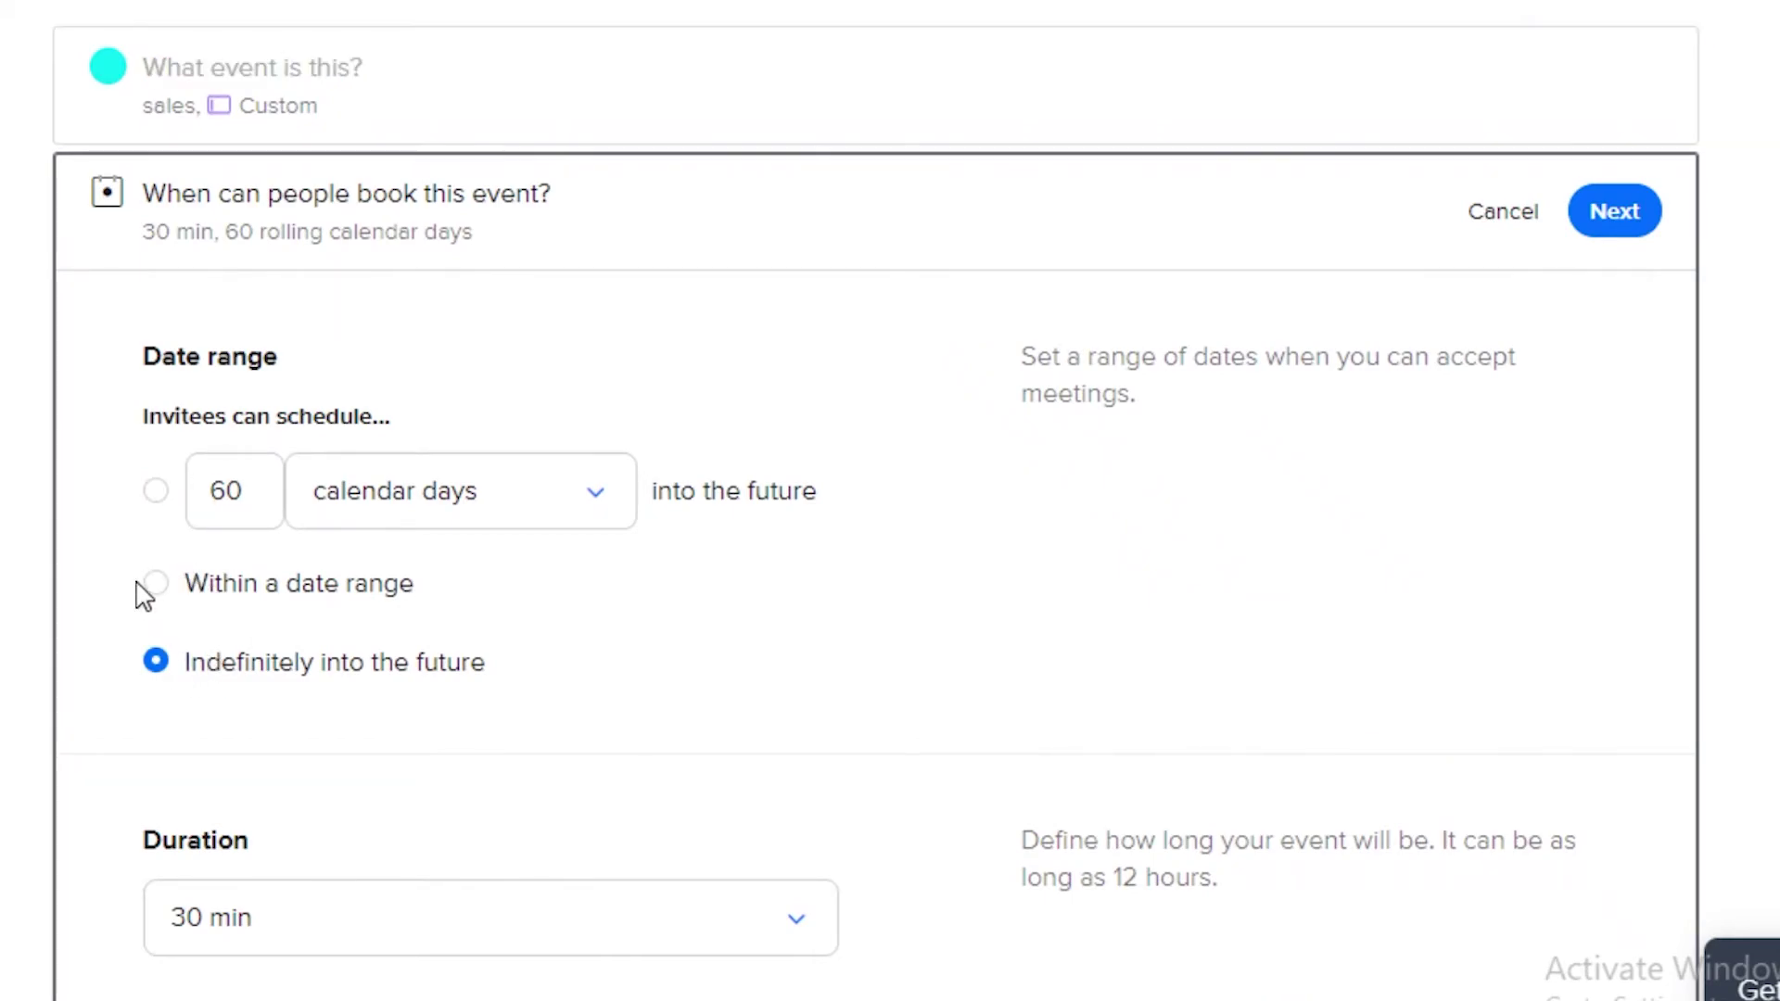
click(159, 493)
click(250, 497)
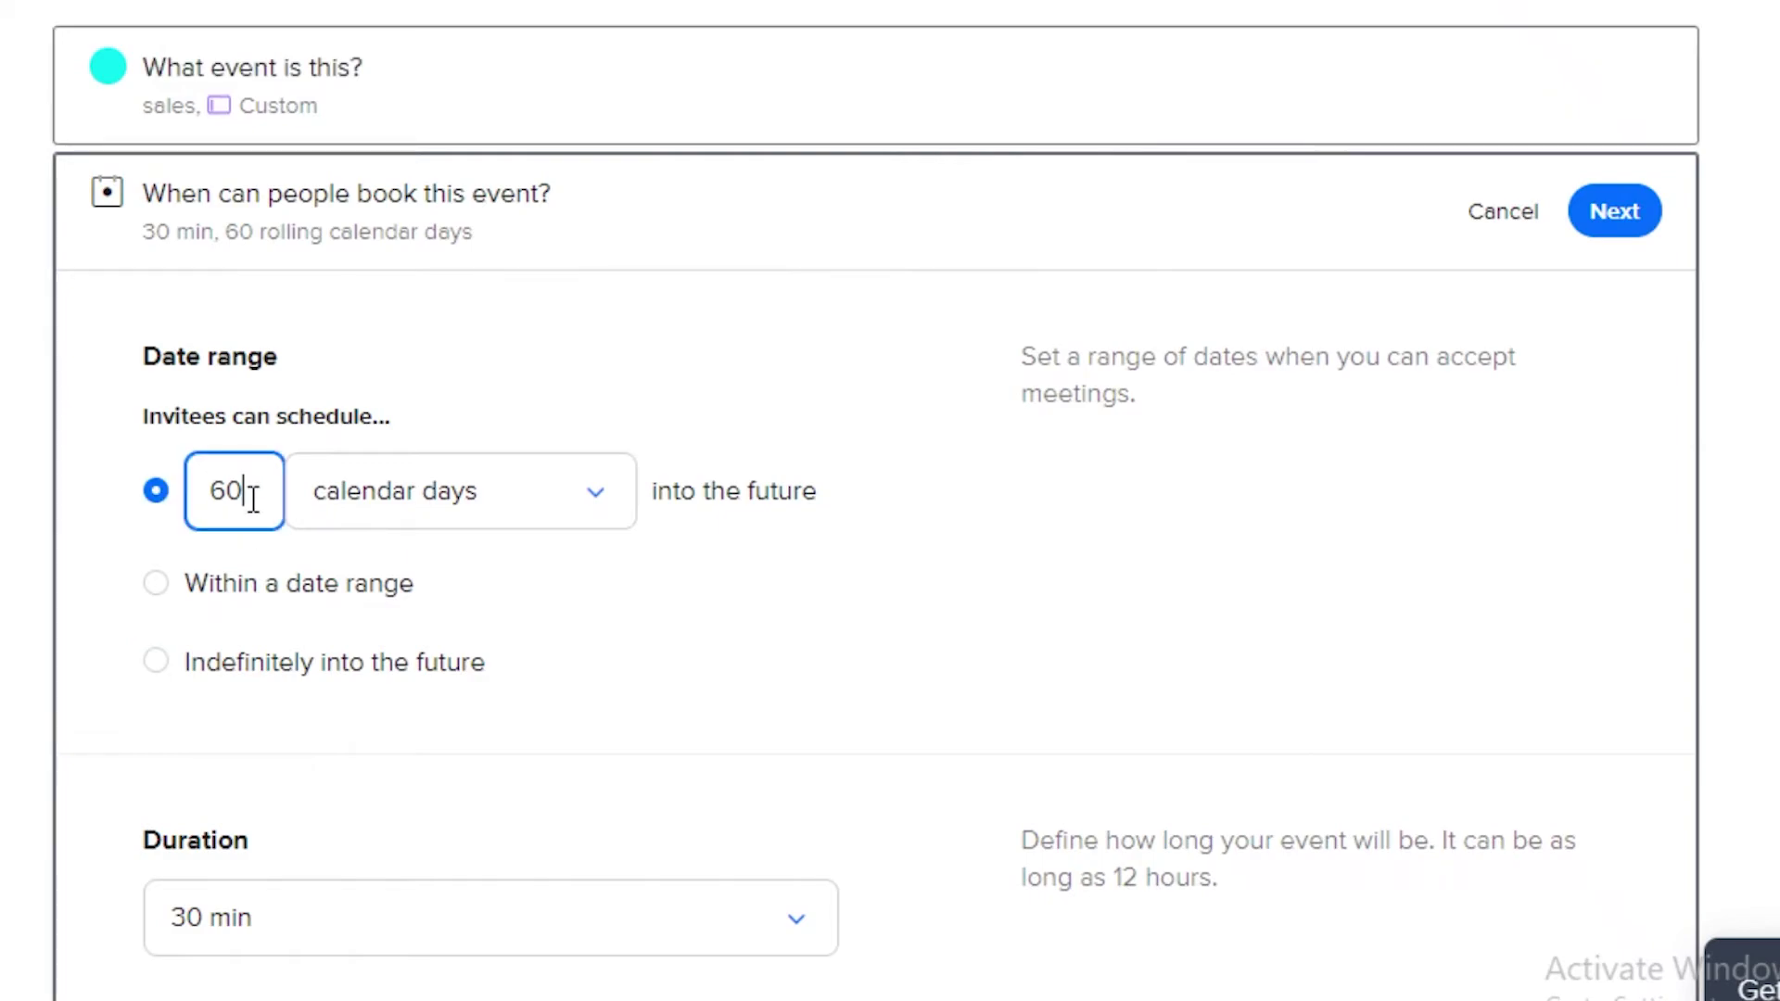
click(422, 500)
click(425, 498)
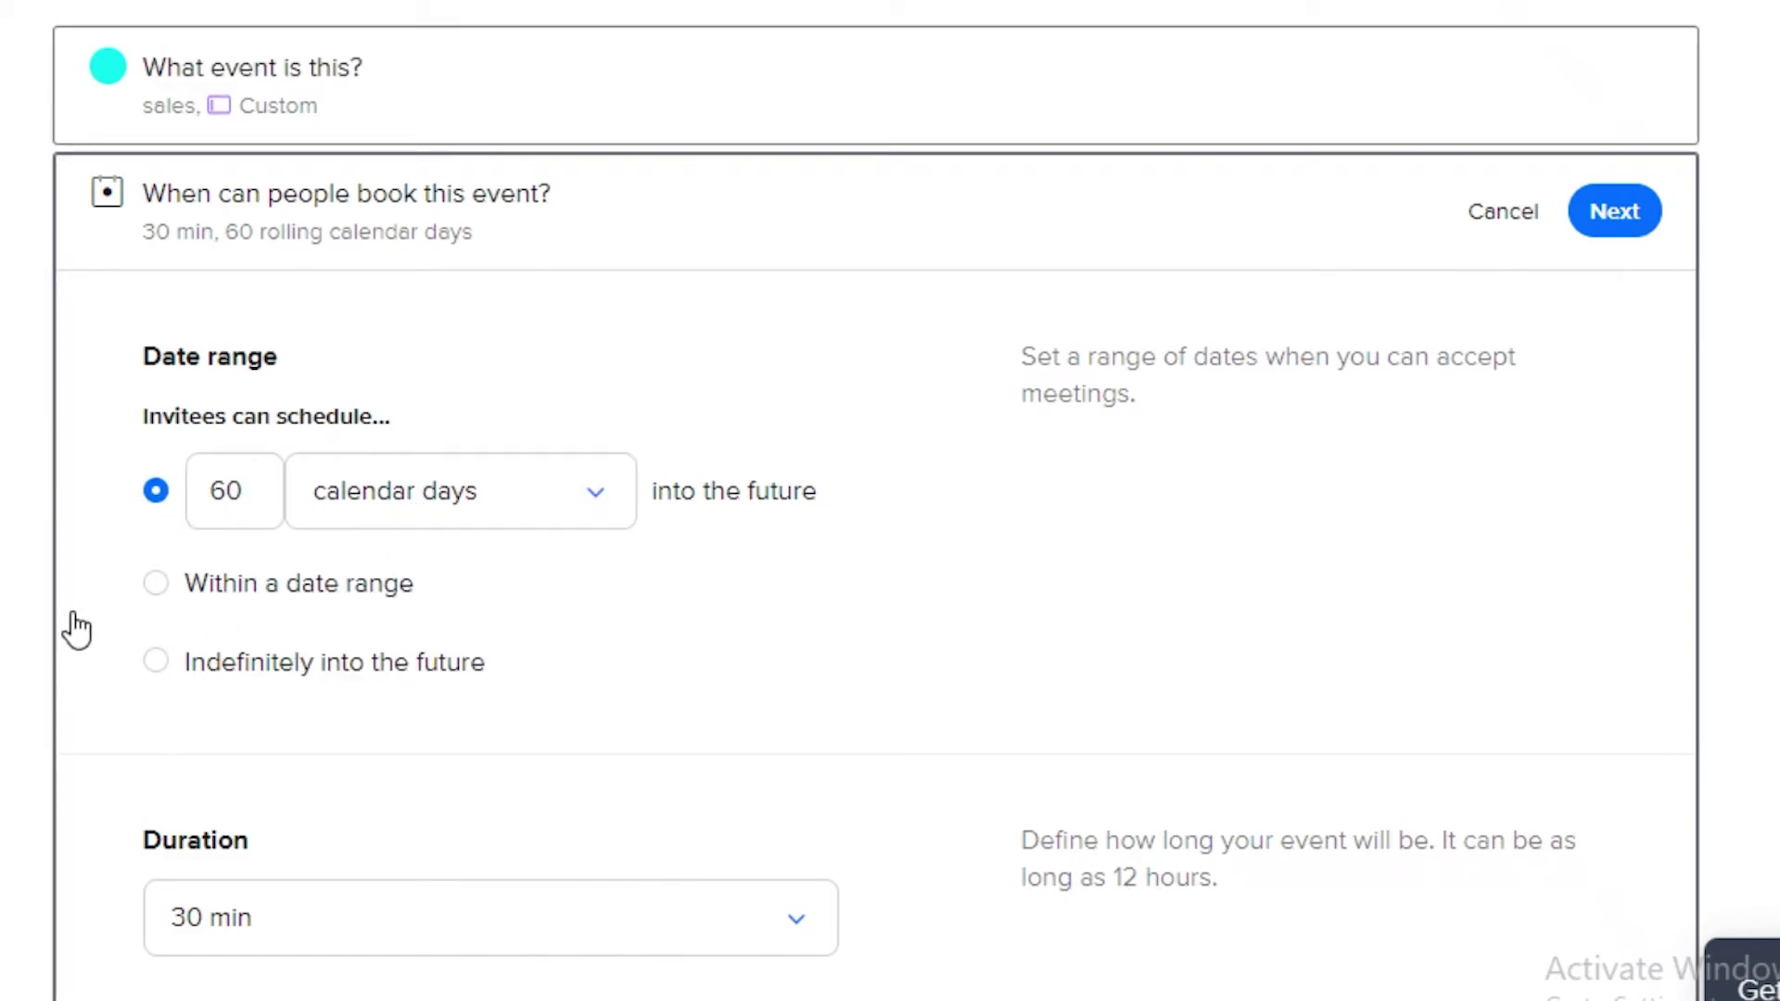
Step: Restrict booking to the date range 19 Sep to 30 Sep 2021
click(204, 584)
click(477, 586)
scroll(509, 756, down, 3)
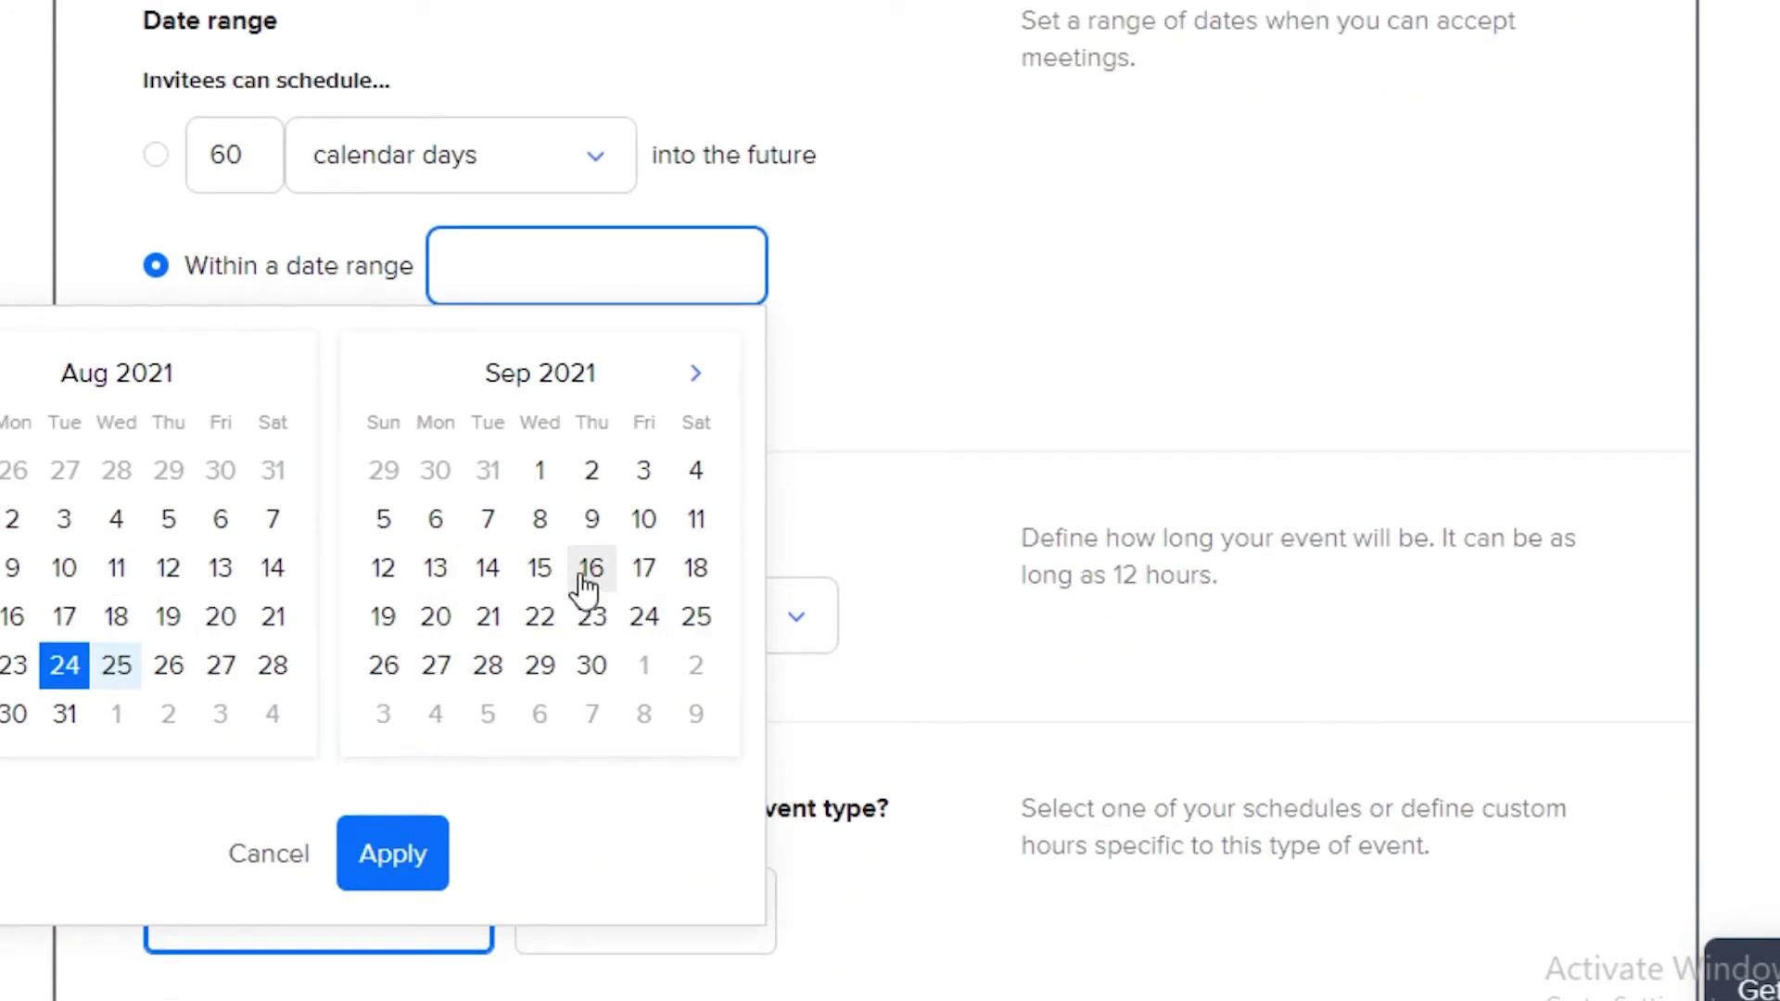
click(382, 619)
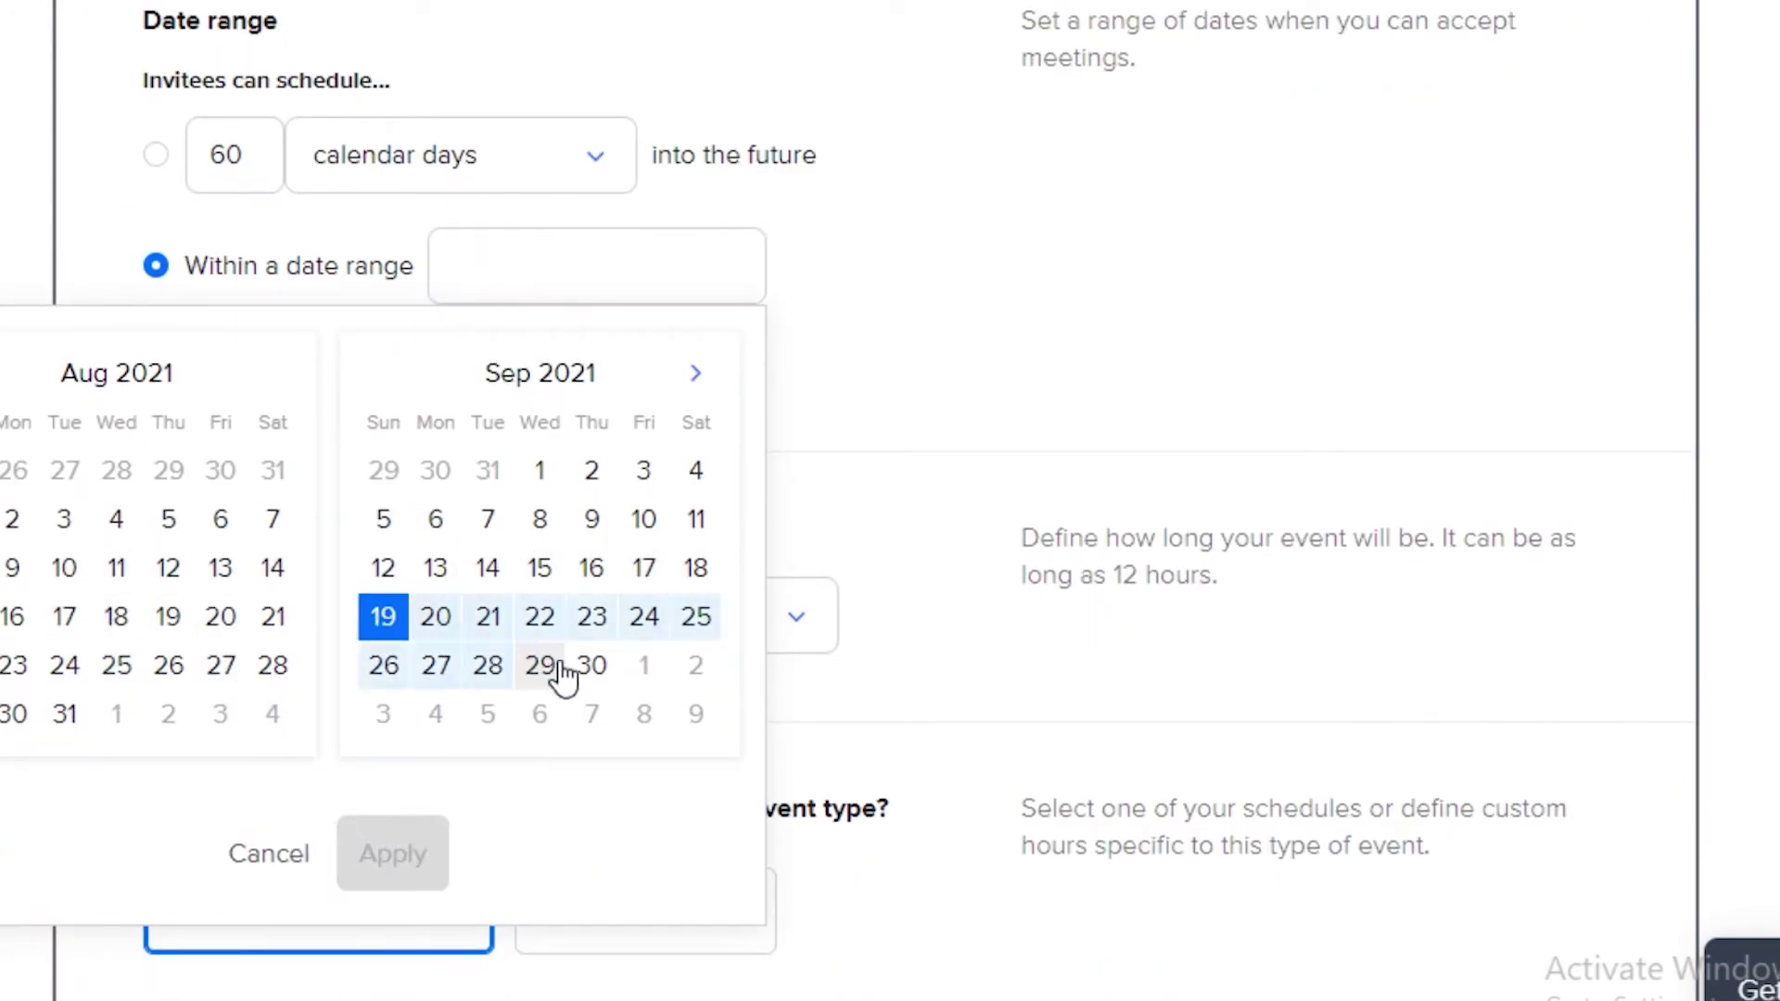
click(590, 669)
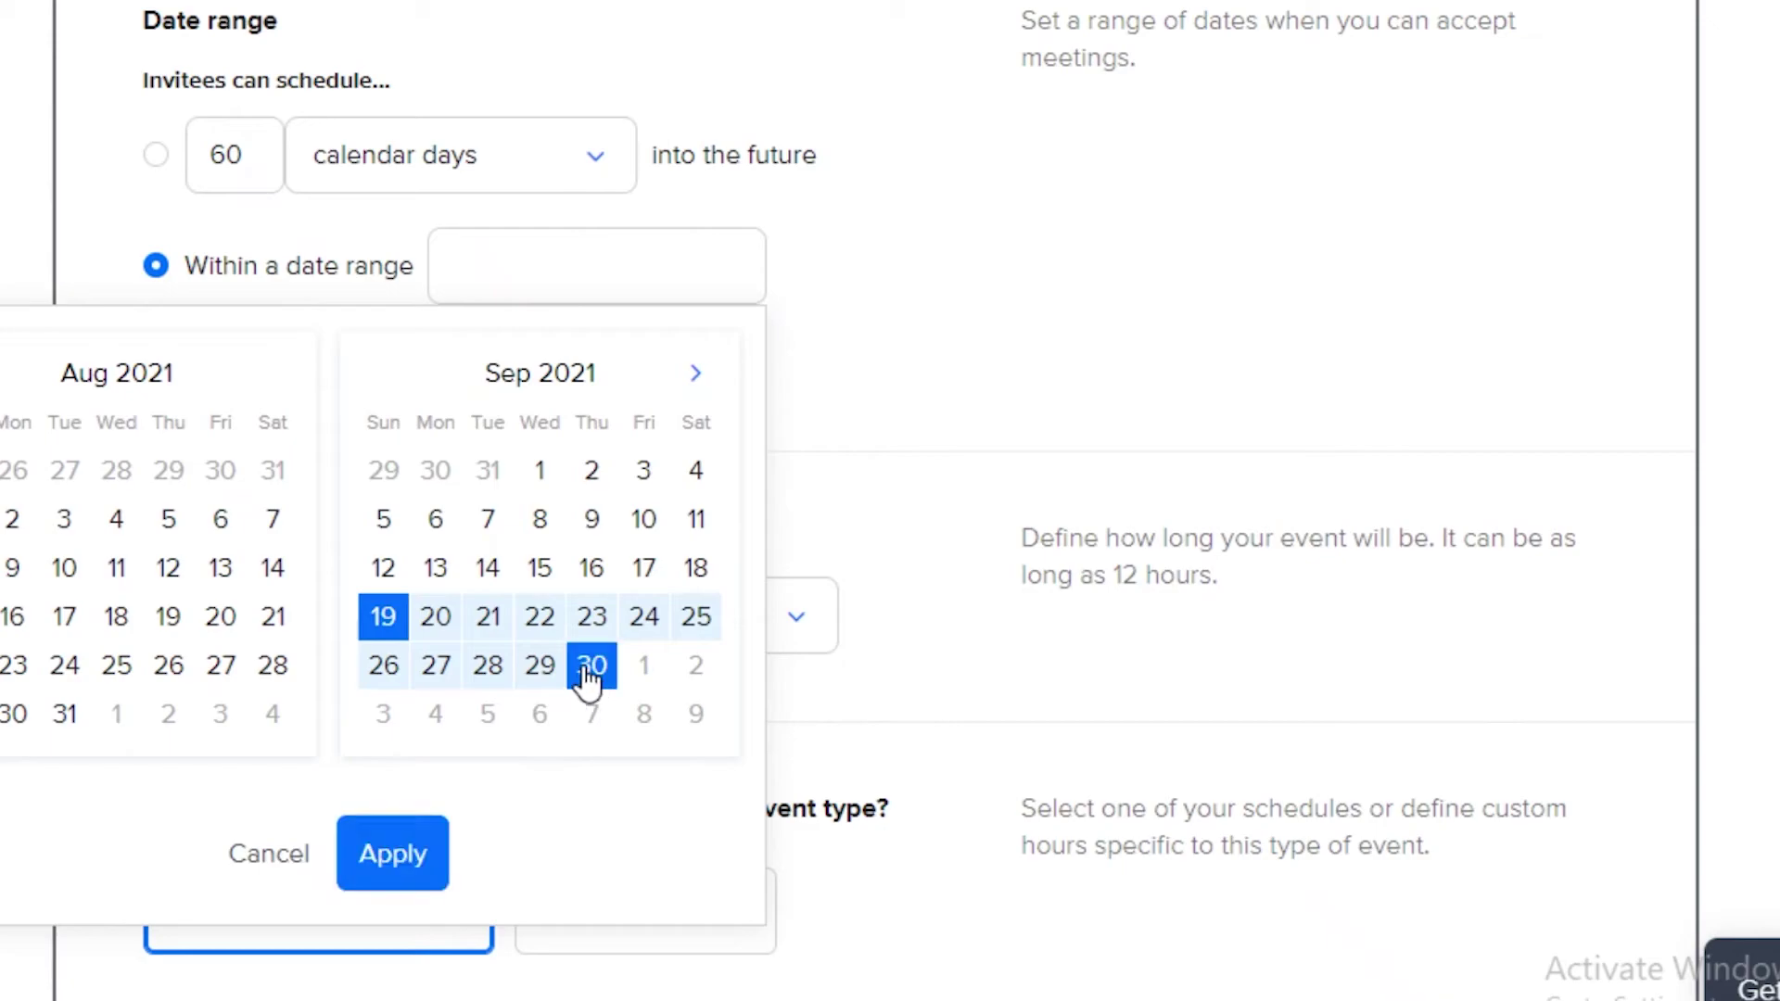
click(401, 854)
scroll(609, 263, down, 8)
Step: Keep the Working hours schedule and switch the event to custom hours
click(609, 263)
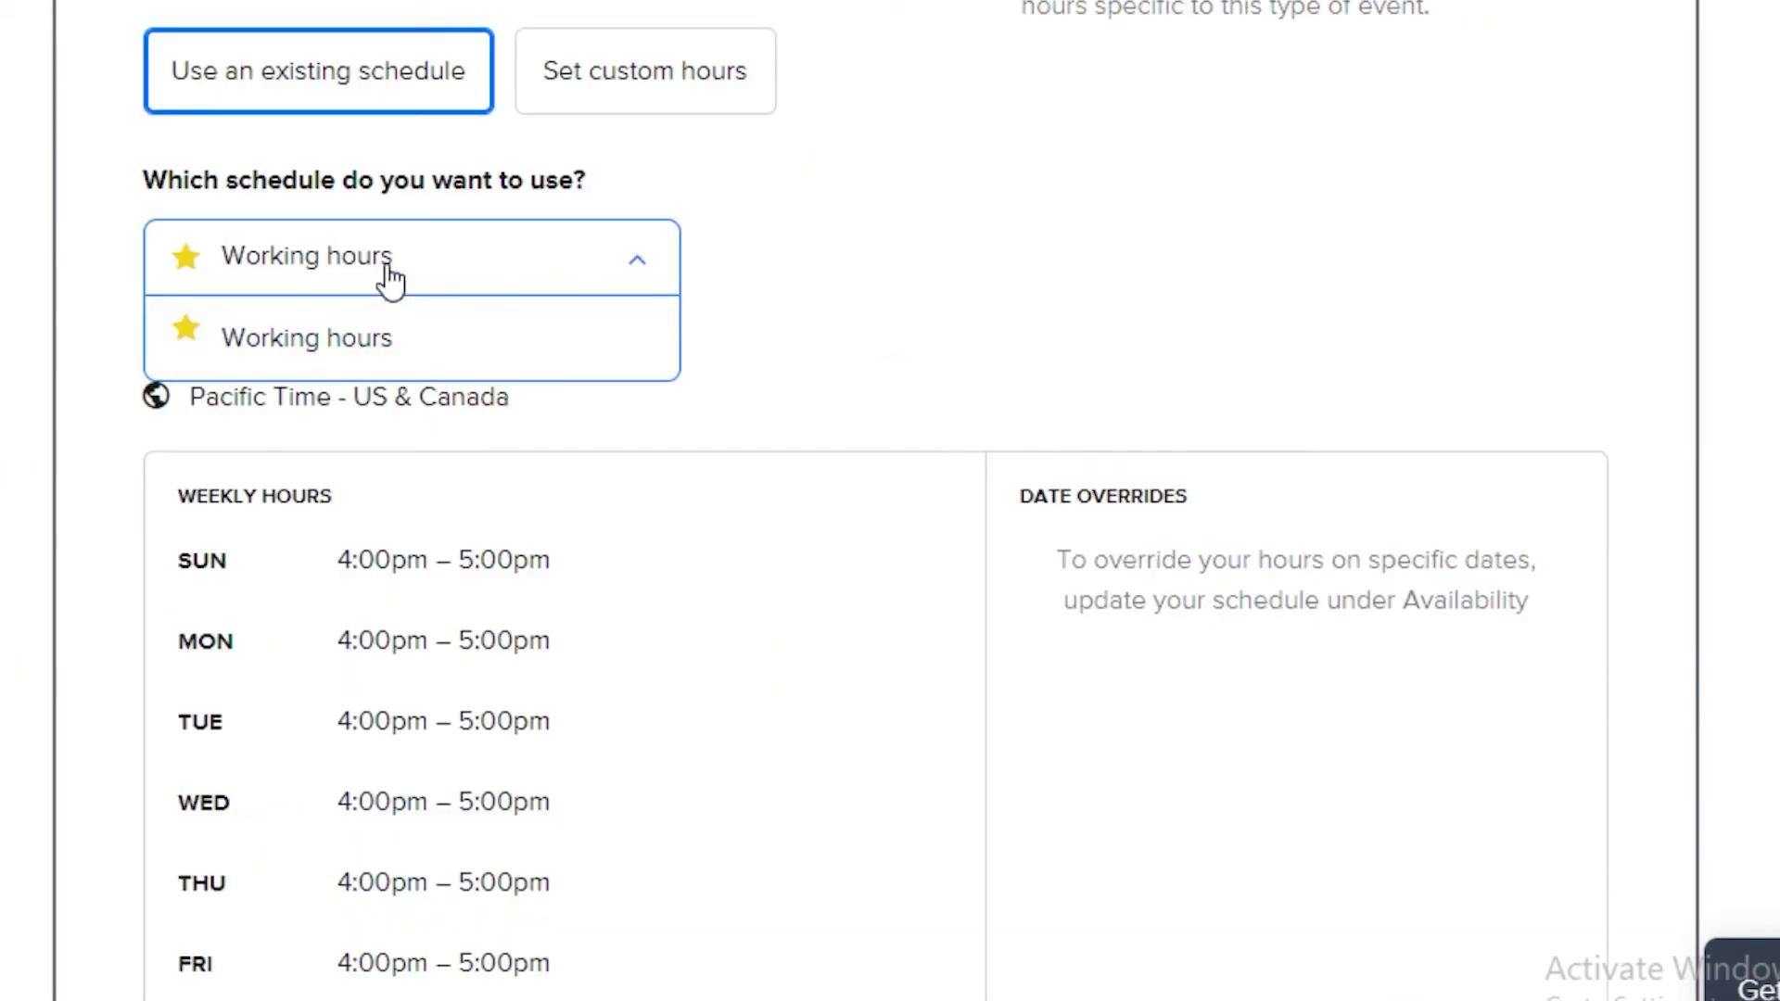
click(421, 341)
scroll(726, 300, down, 3)
scroll(726, 299, up, 4)
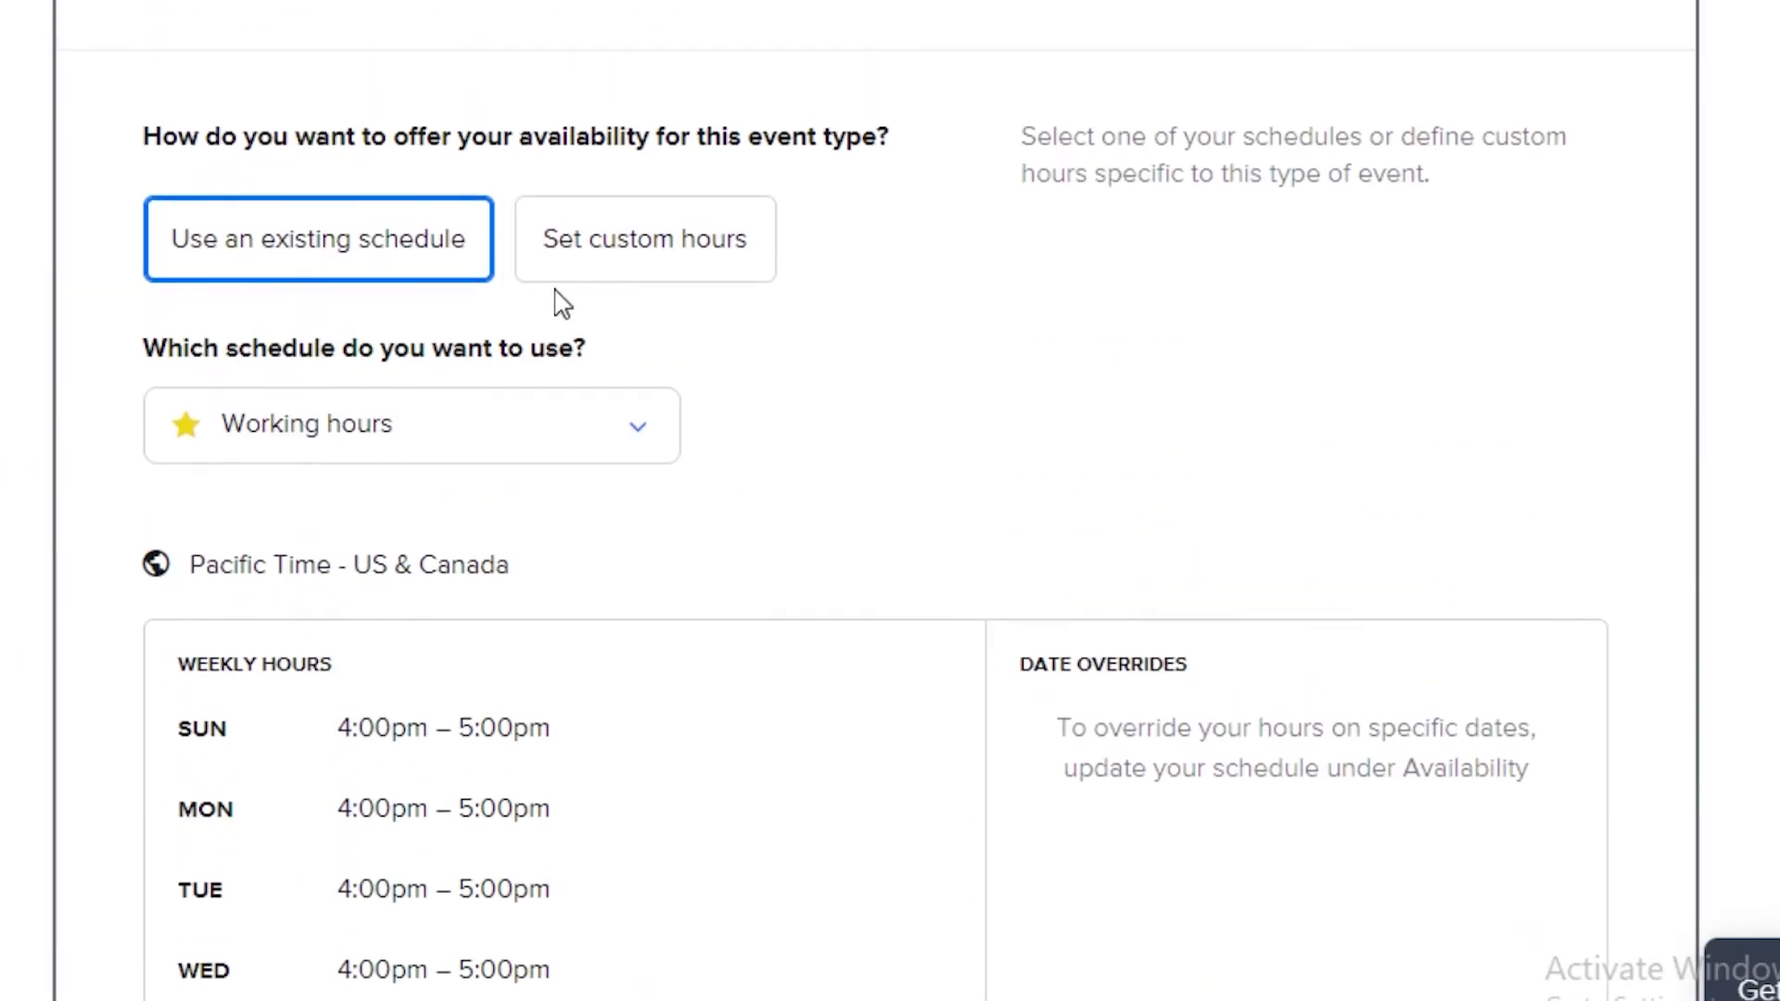
click(691, 234)
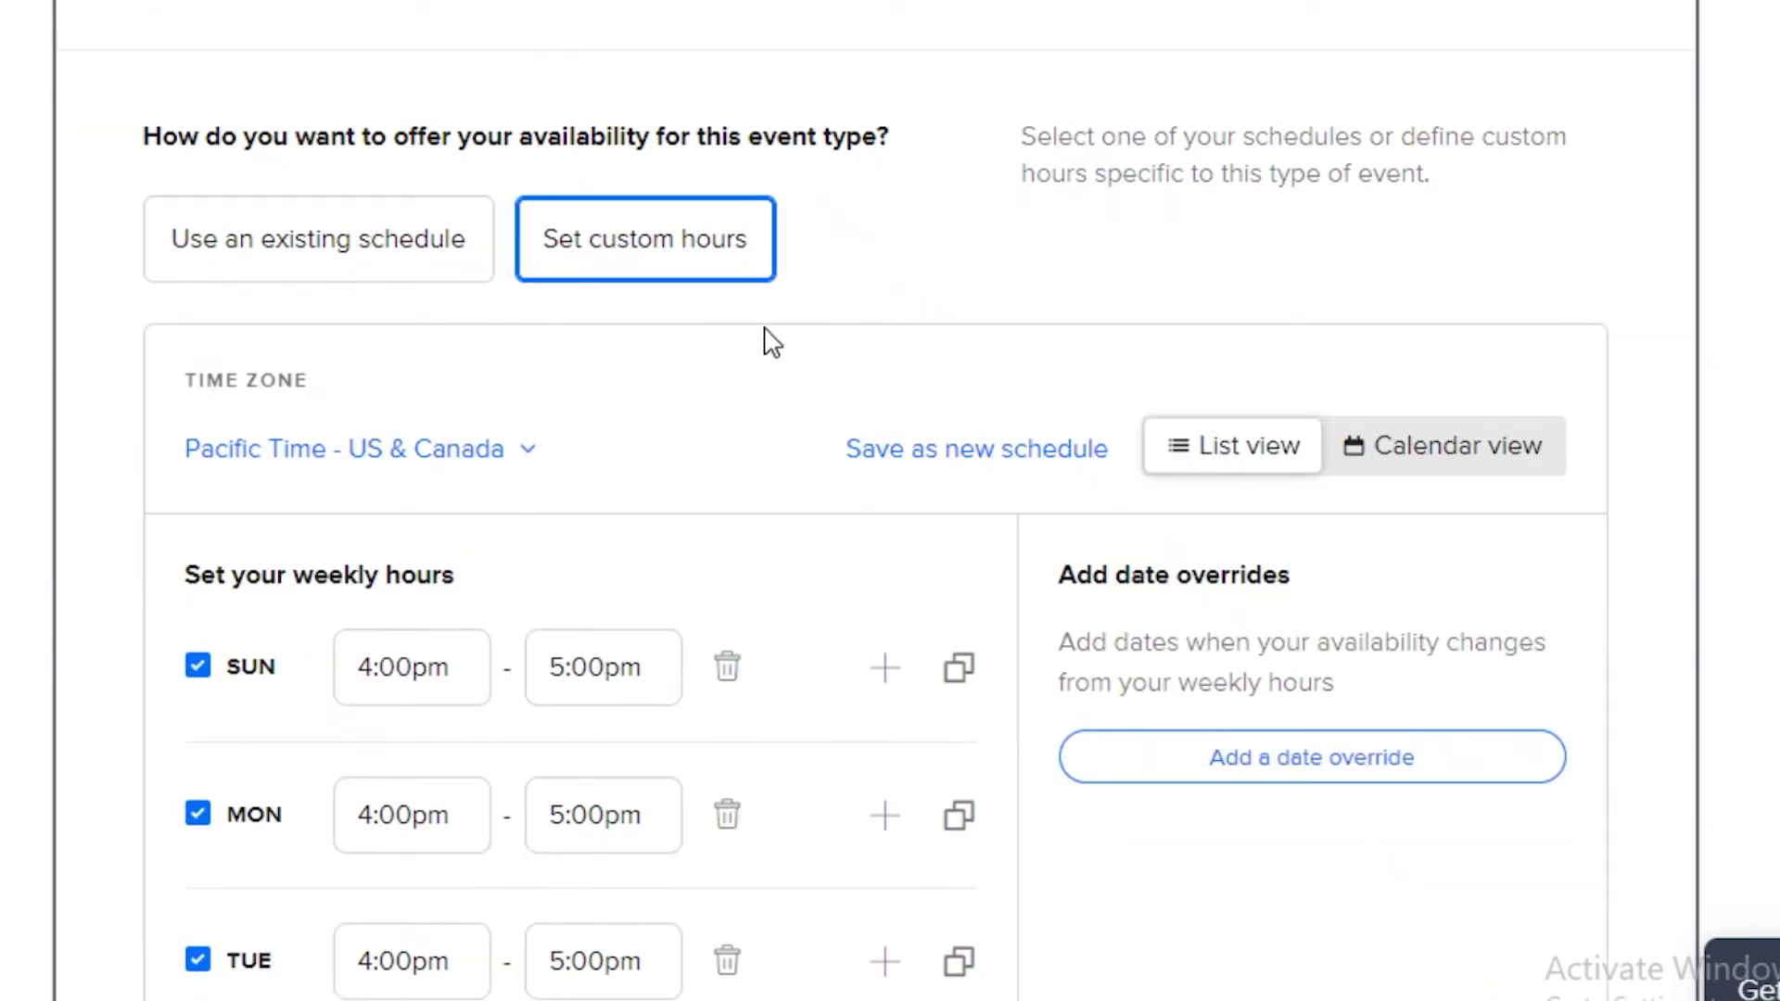
scroll(540, 291, down, 4)
scroll(417, 497, up, 2)
Step: Make Sunday and Saturday unavailable
click(441, 496)
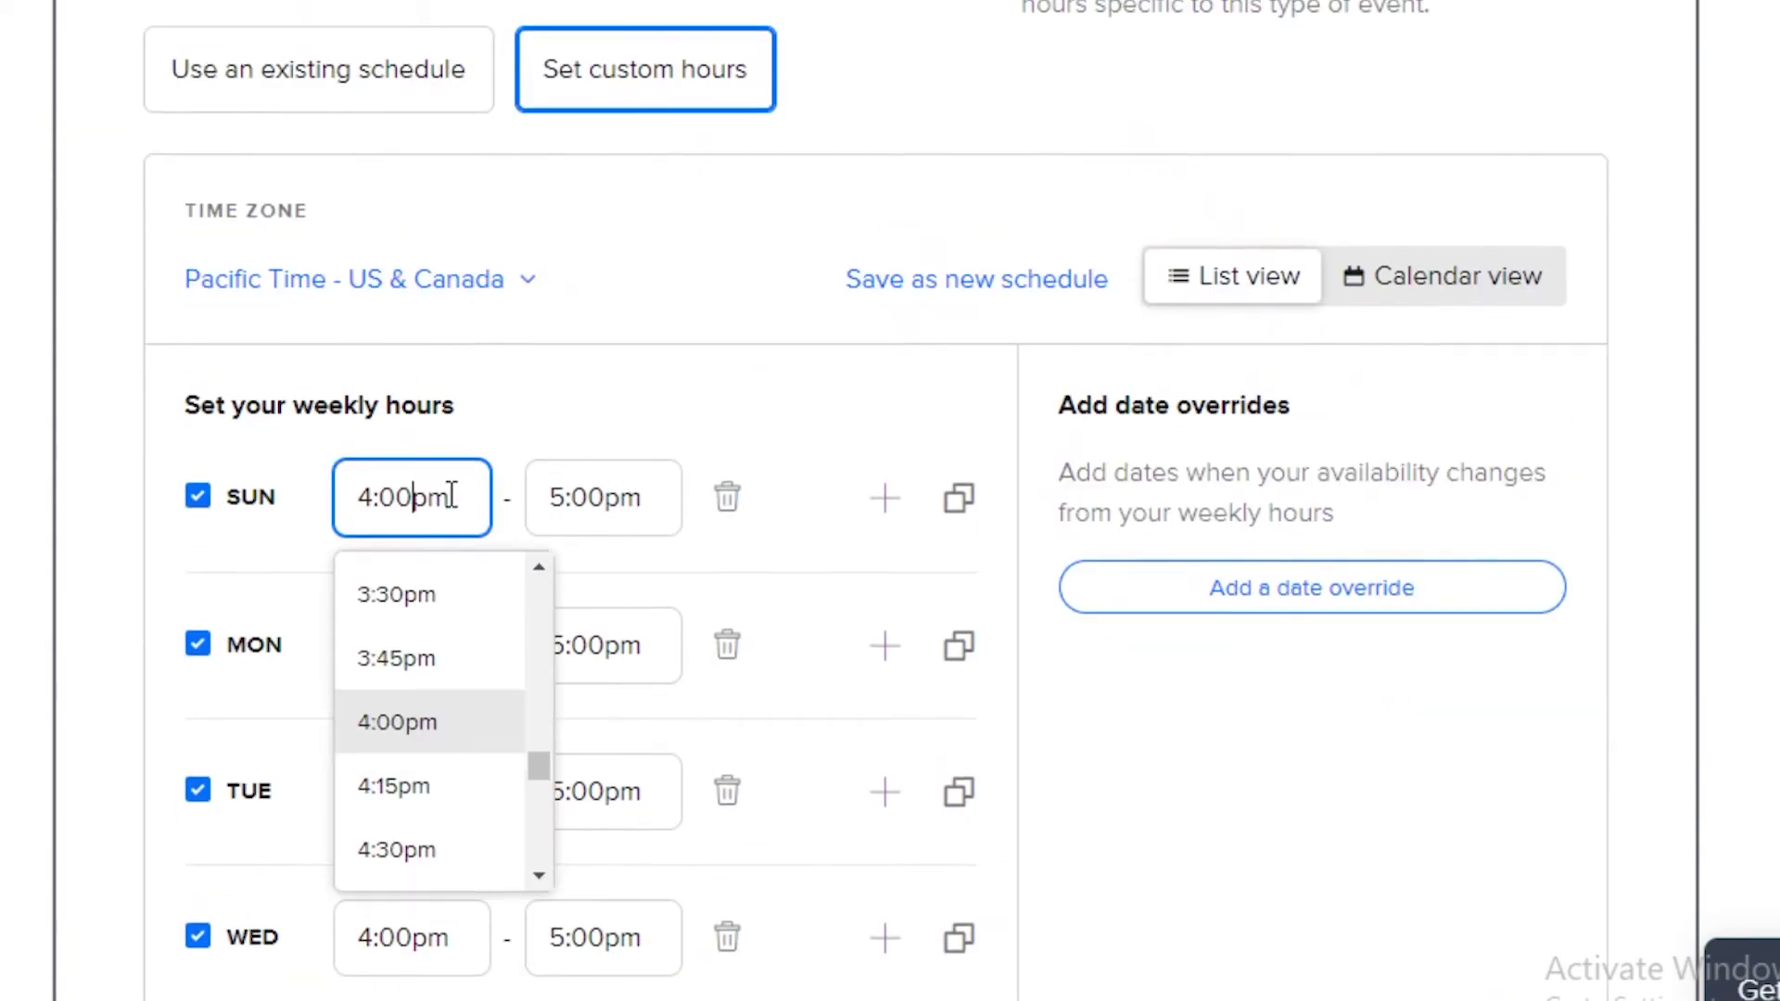
scroll(451, 496, down, 4)
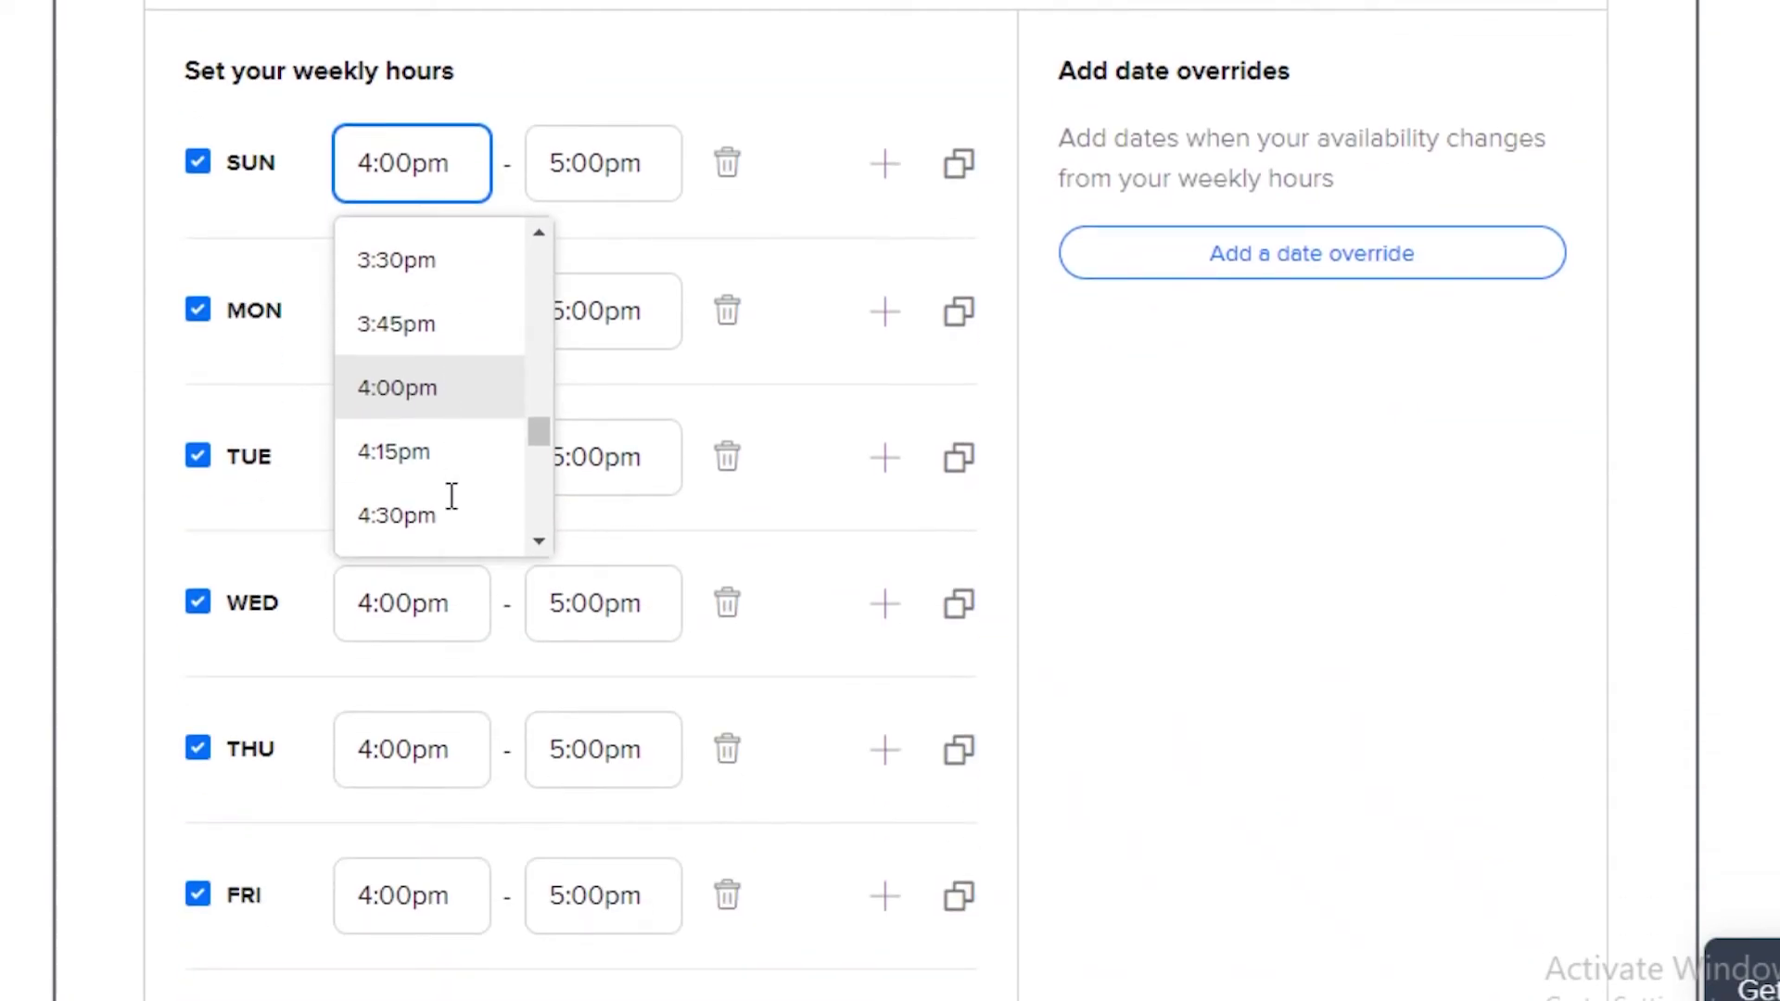
click(731, 167)
scroll(728, 357, down, 8)
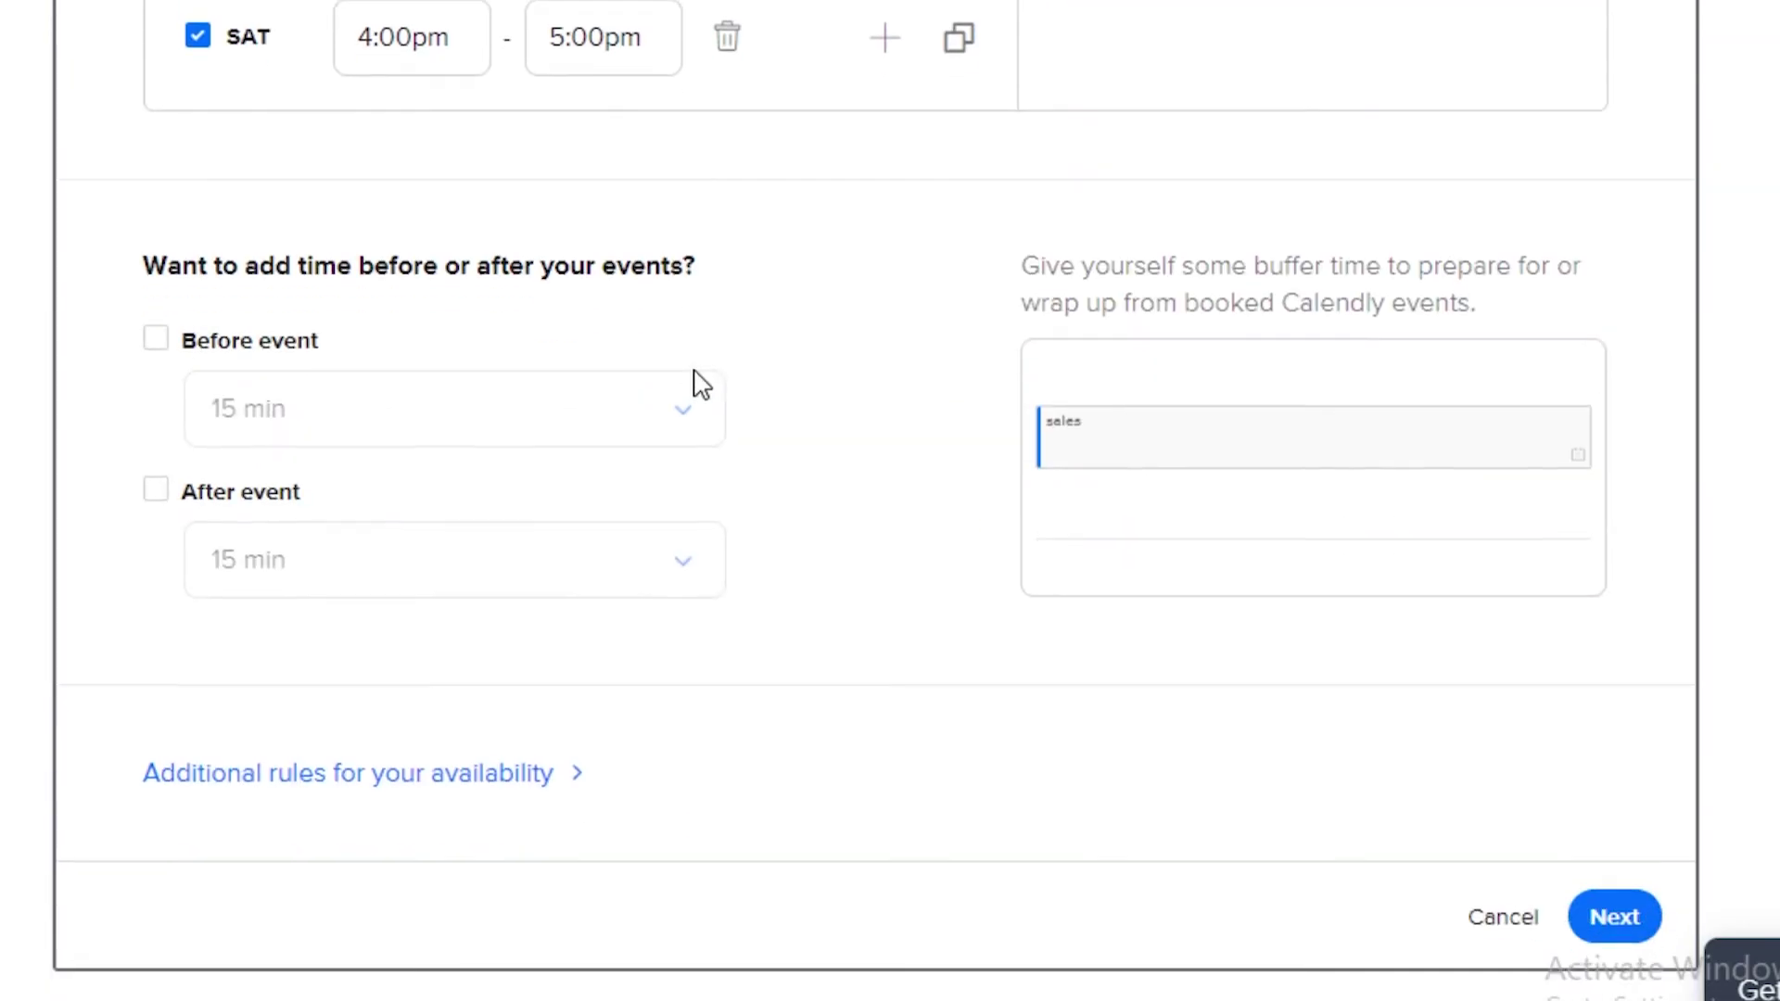
scroll(727, 441, up, 7)
scroll(709, 512, down, 2)
click(724, 704)
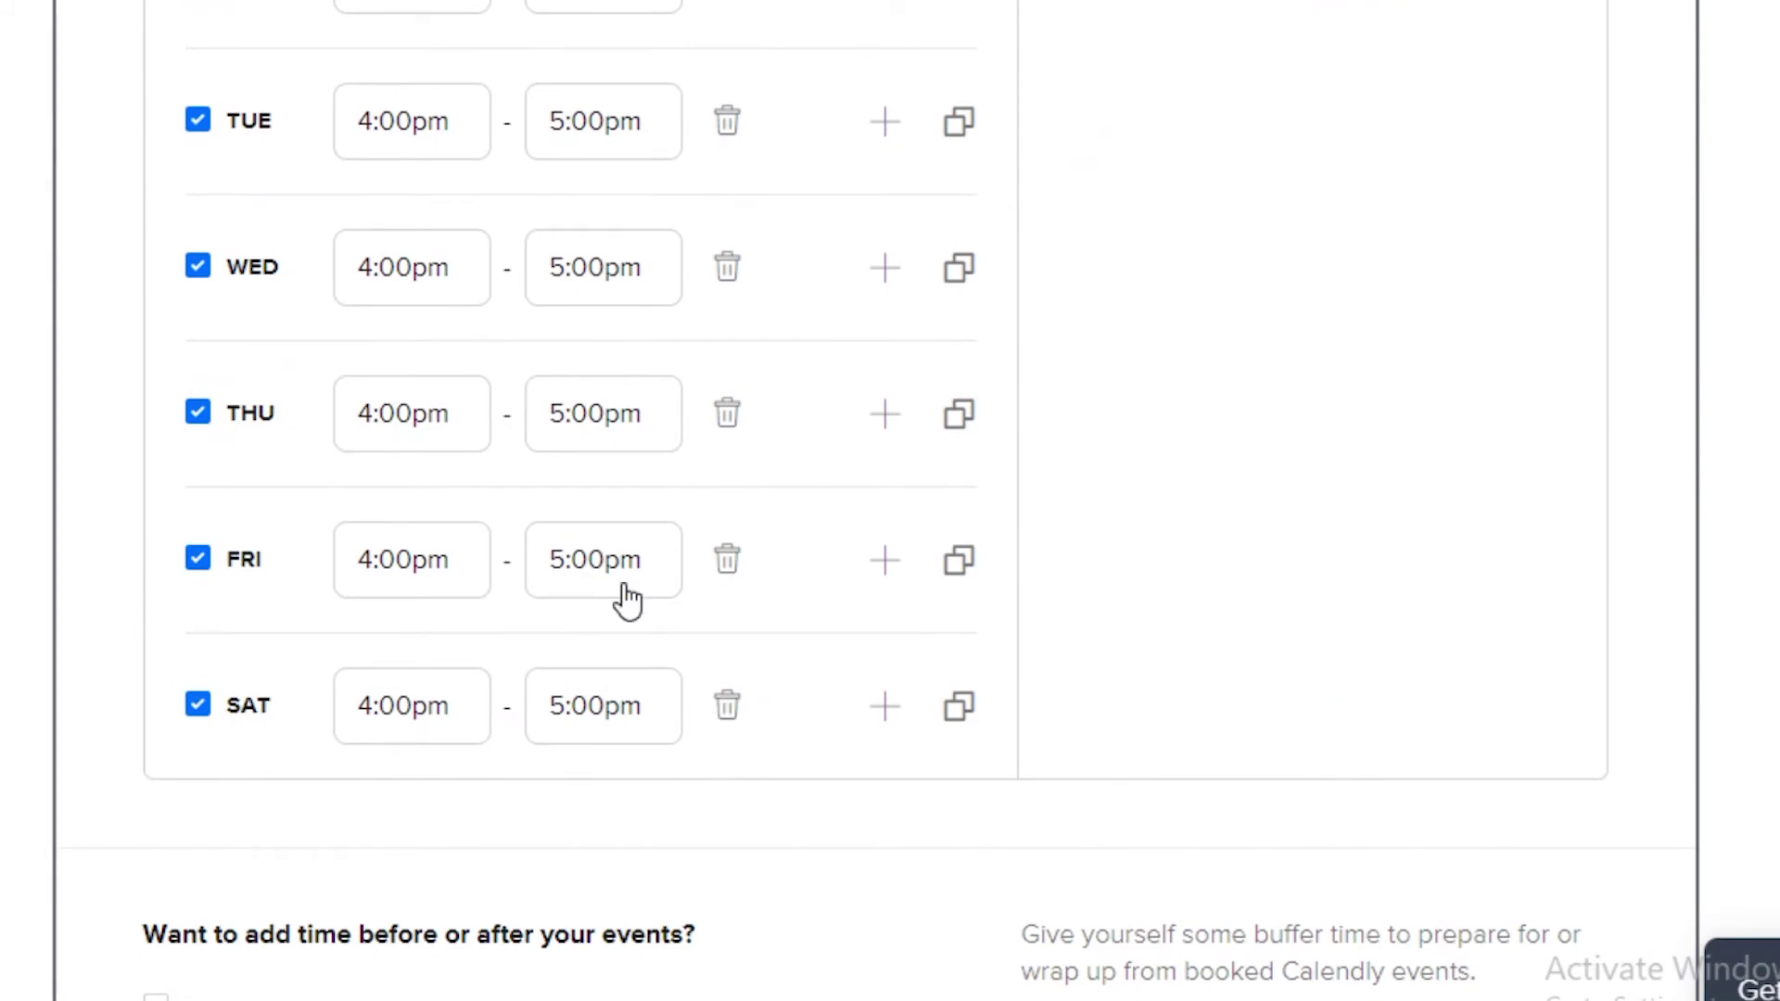
scroll(652, 429, up, 5)
scroll(452, 391, down, 2)
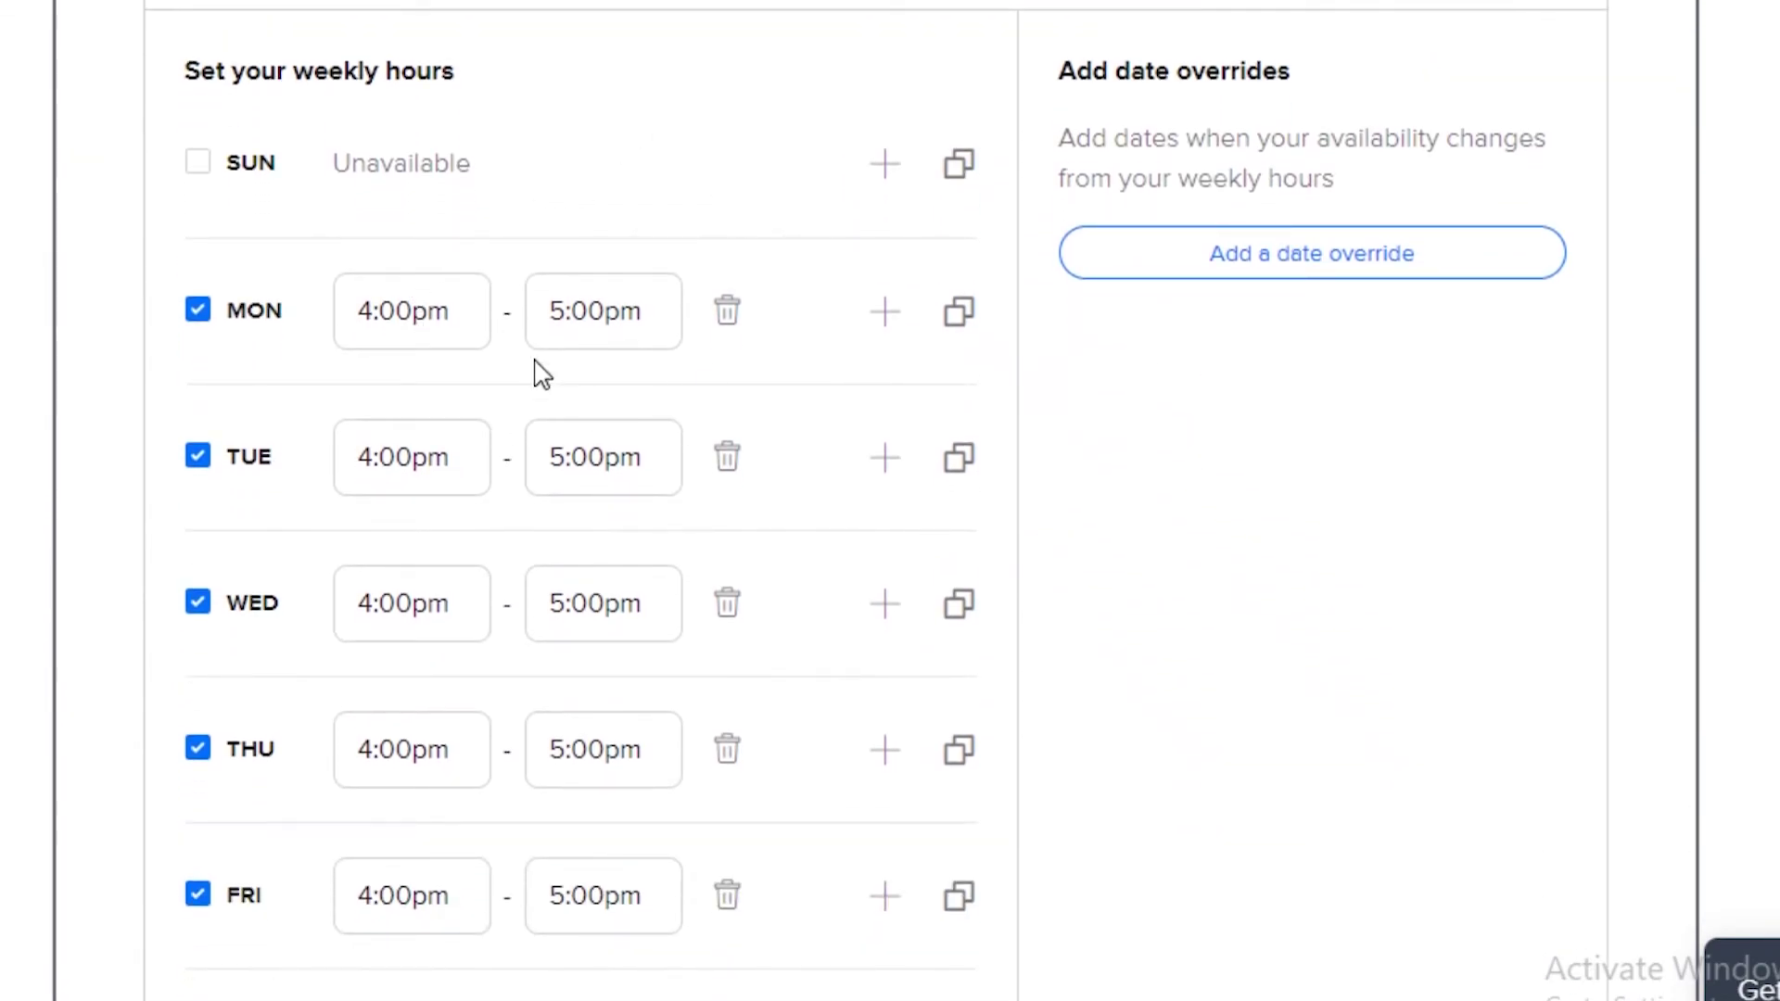
Step: Set the Monday to Thursday start times to 3:30pm
click(431, 315)
click(441, 407)
scroll(476, 445, down, 2)
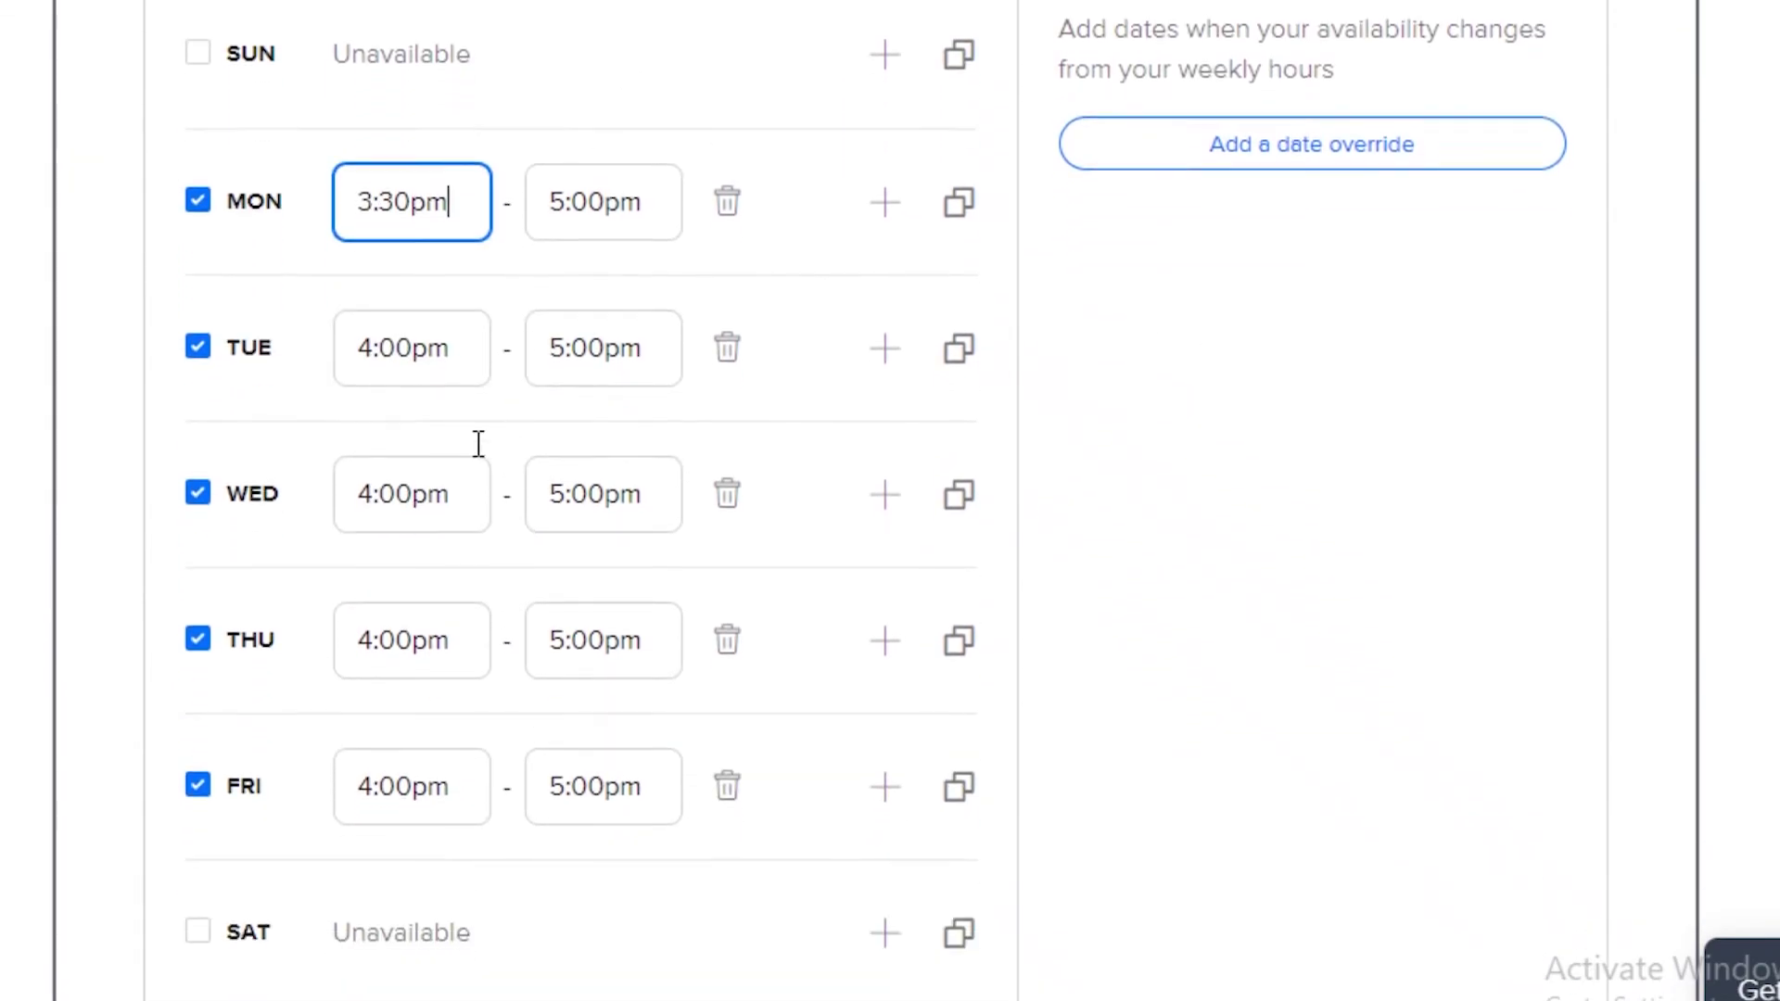
click(439, 306)
click(399, 385)
click(406, 447)
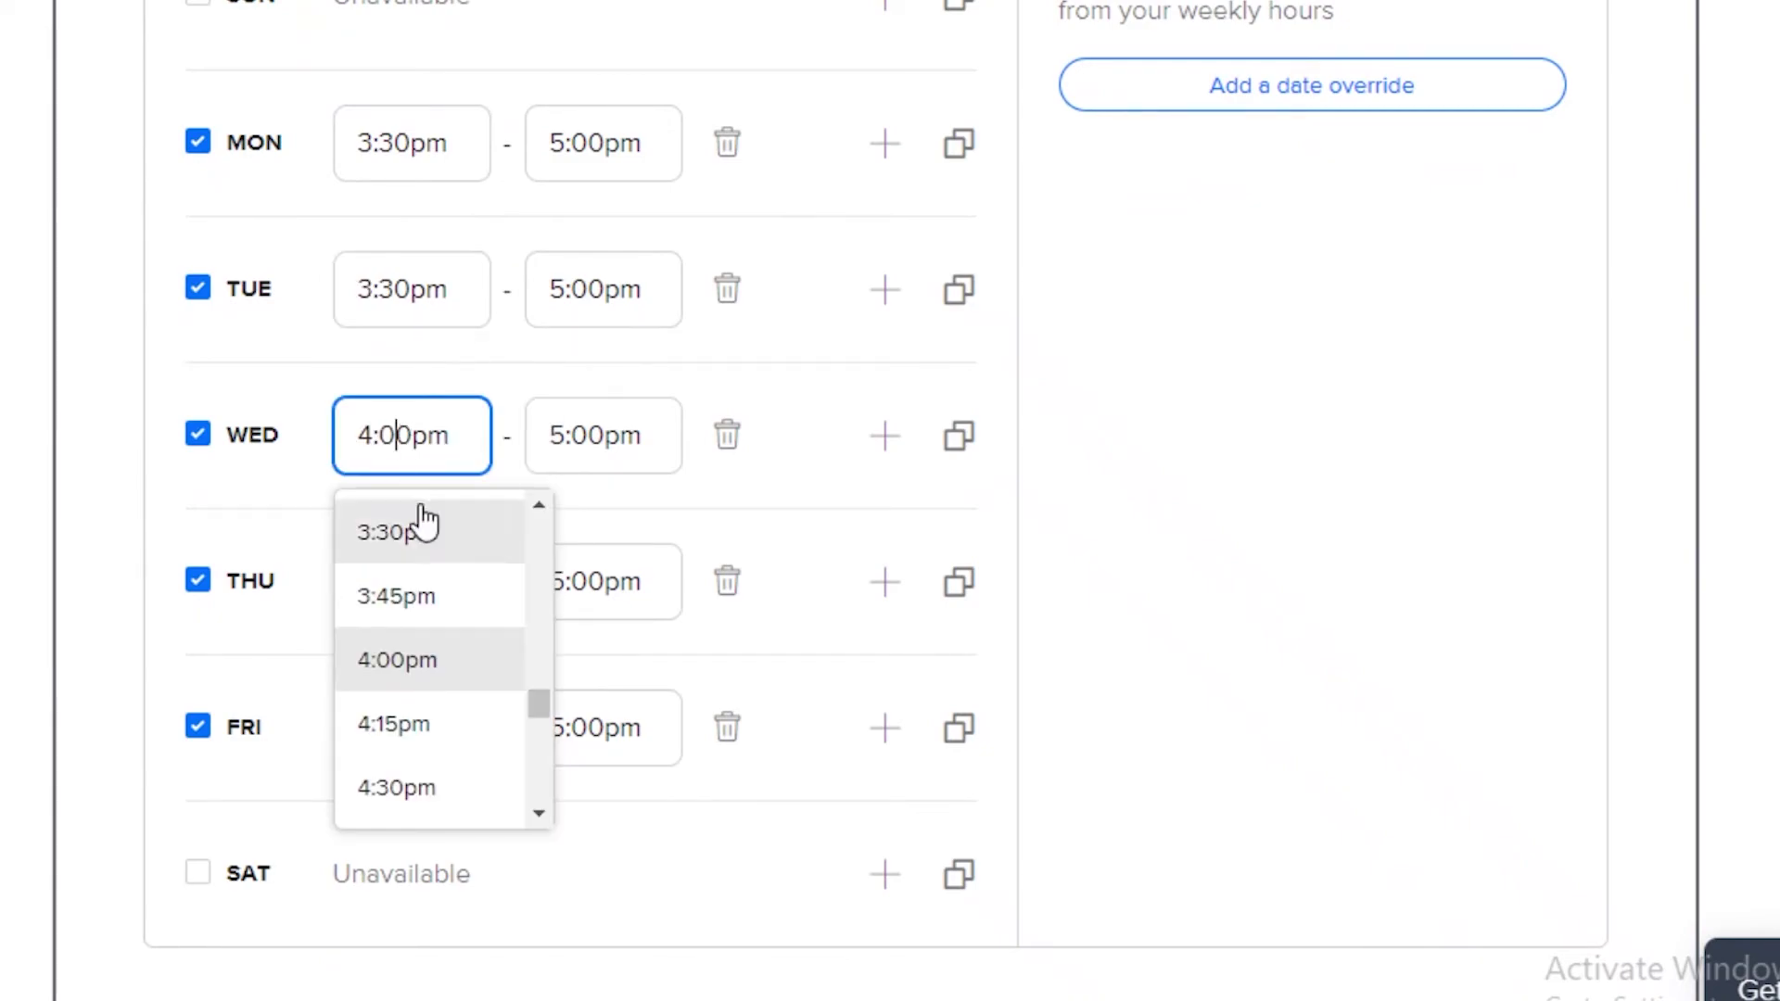
click(413, 529)
click(413, 581)
click(398, 678)
Step: Set Friday's hours to 3:30pm–7:00pm
click(572, 726)
scroll(584, 898, down, 3)
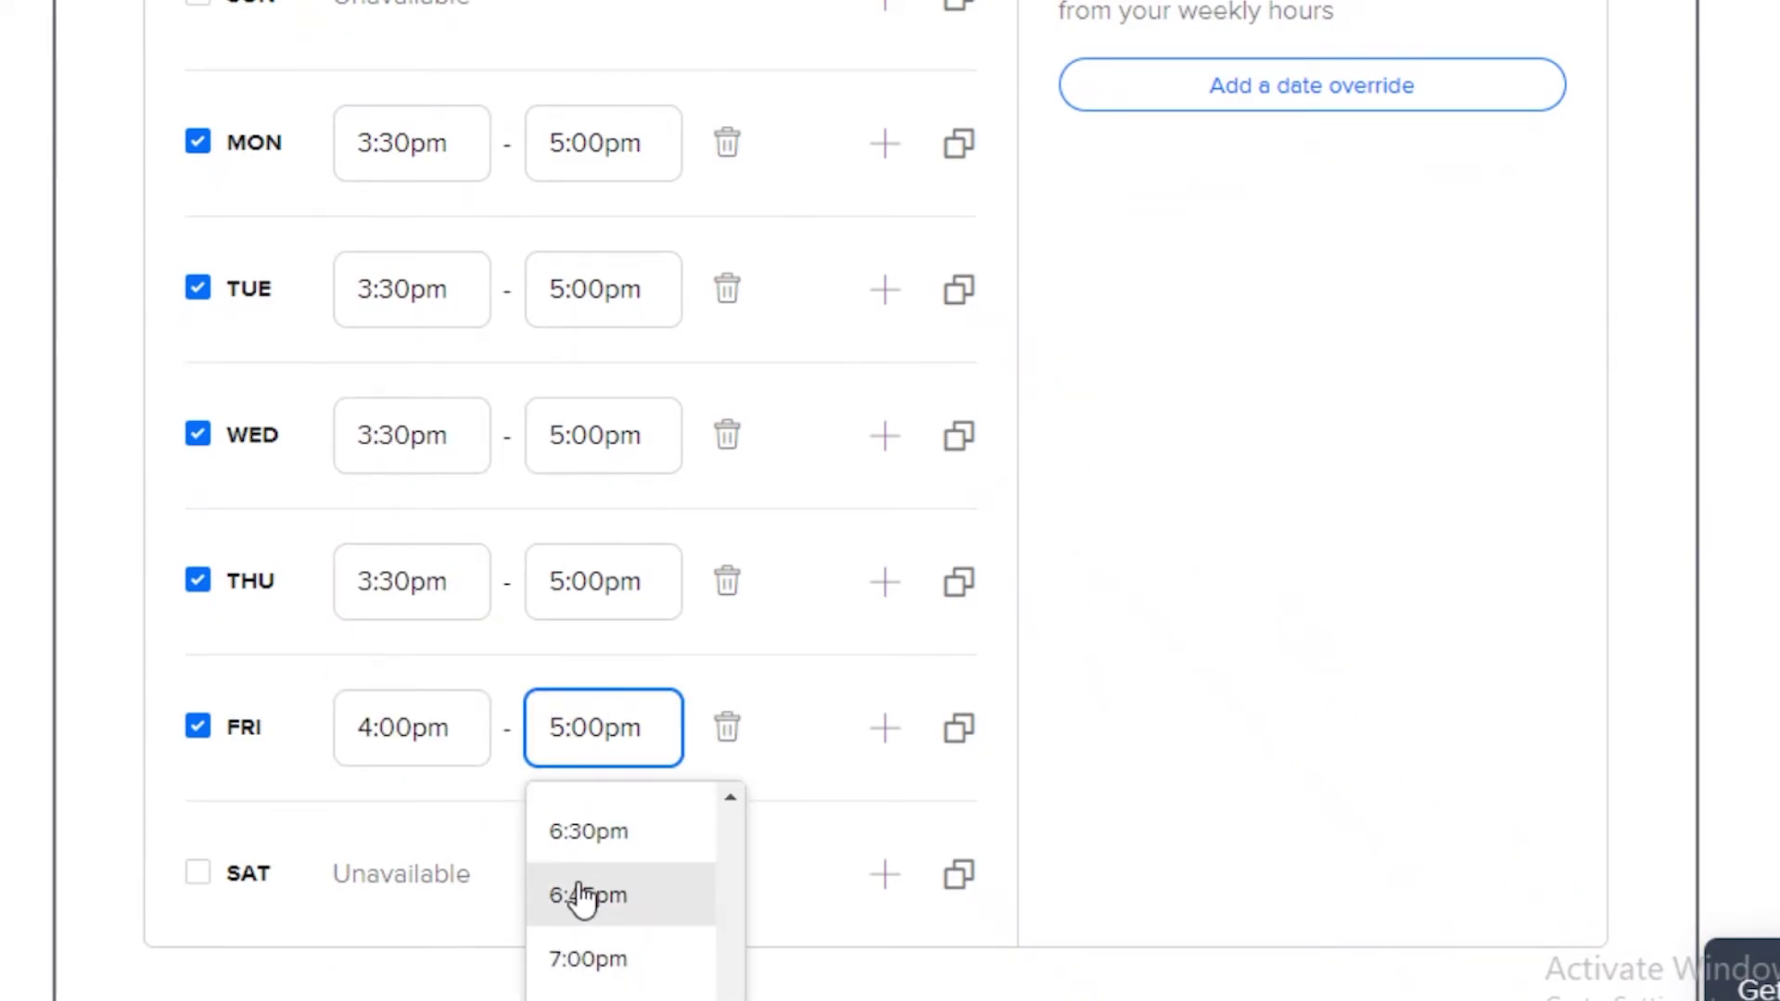
click(593, 955)
click(417, 727)
scroll(426, 596, up, 5)
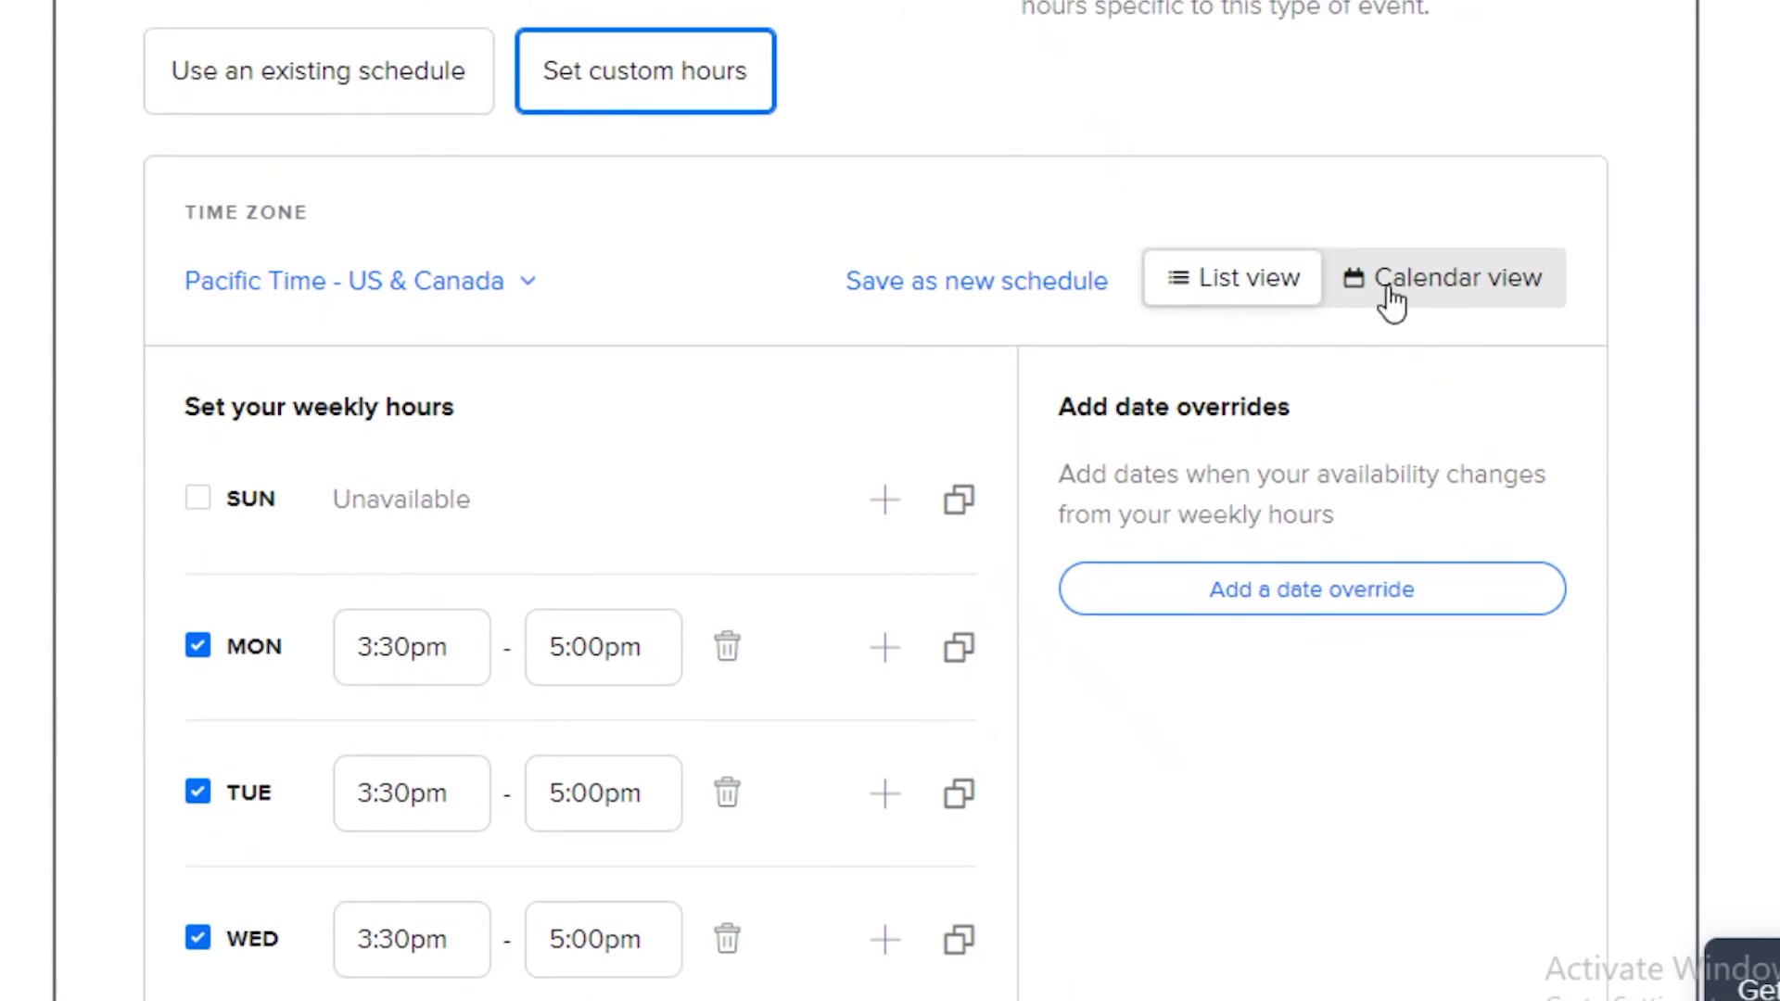
scroll(1295, 520, down, 10)
scroll(568, 553, up, 8)
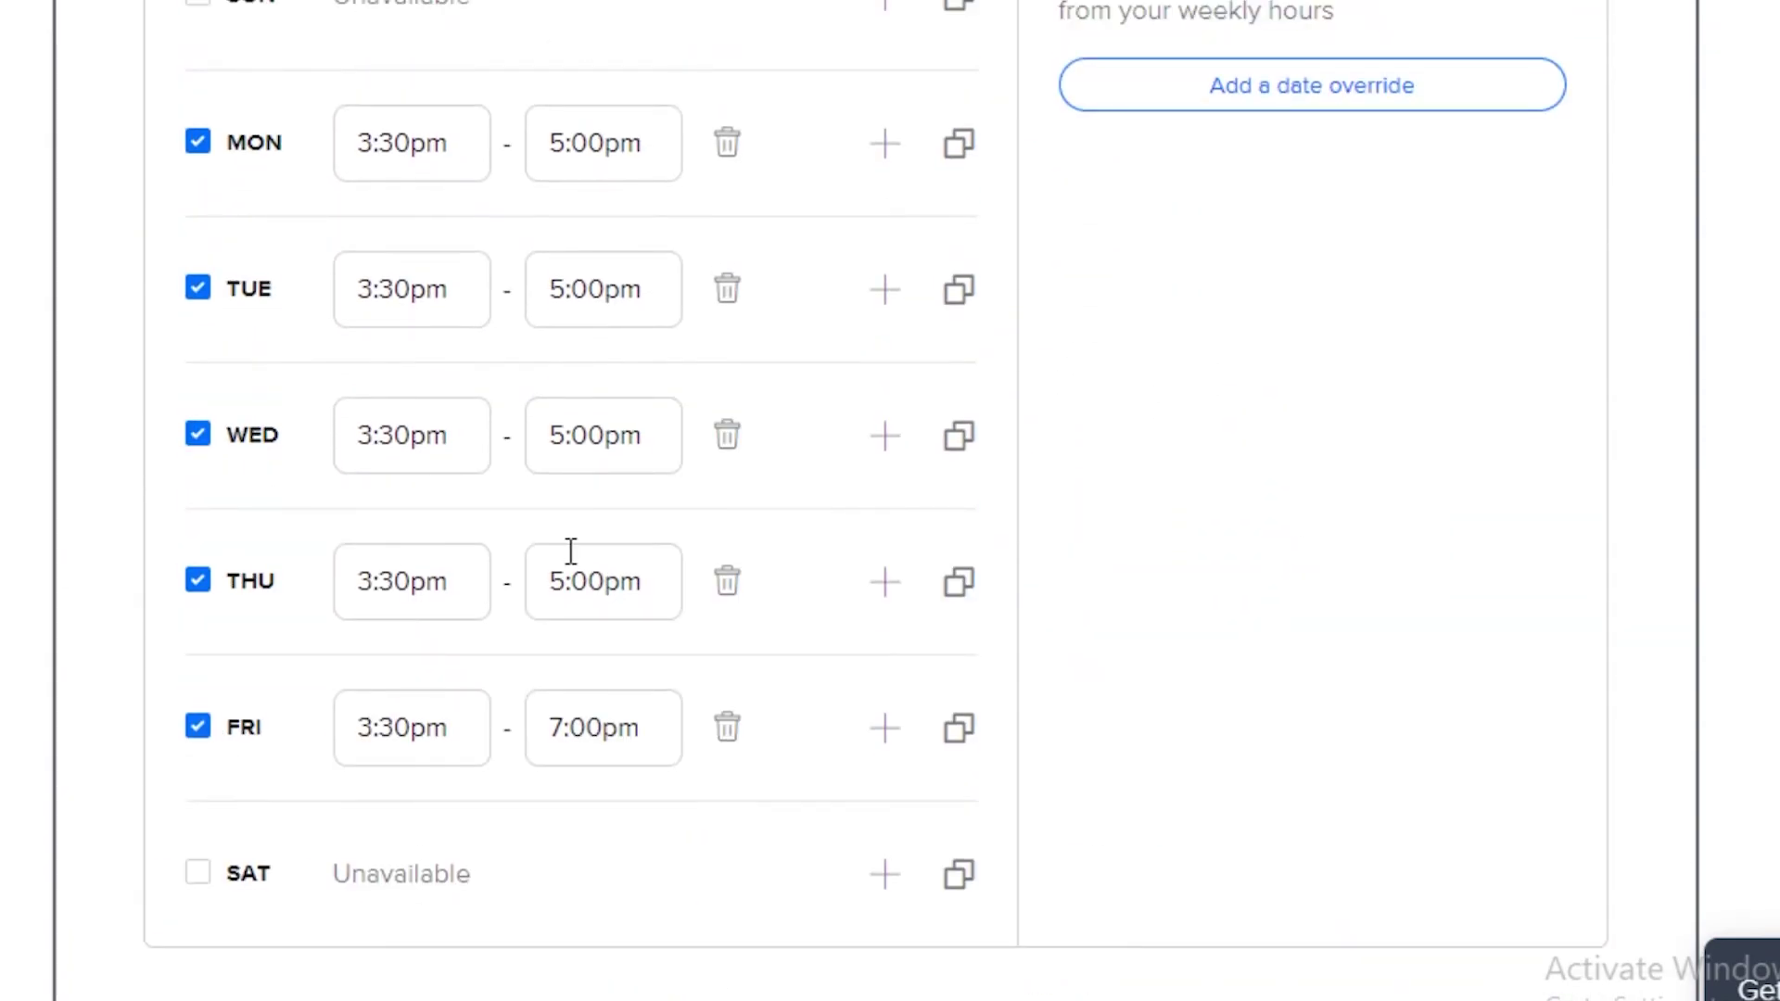
scroll(697, 432, up, 2)
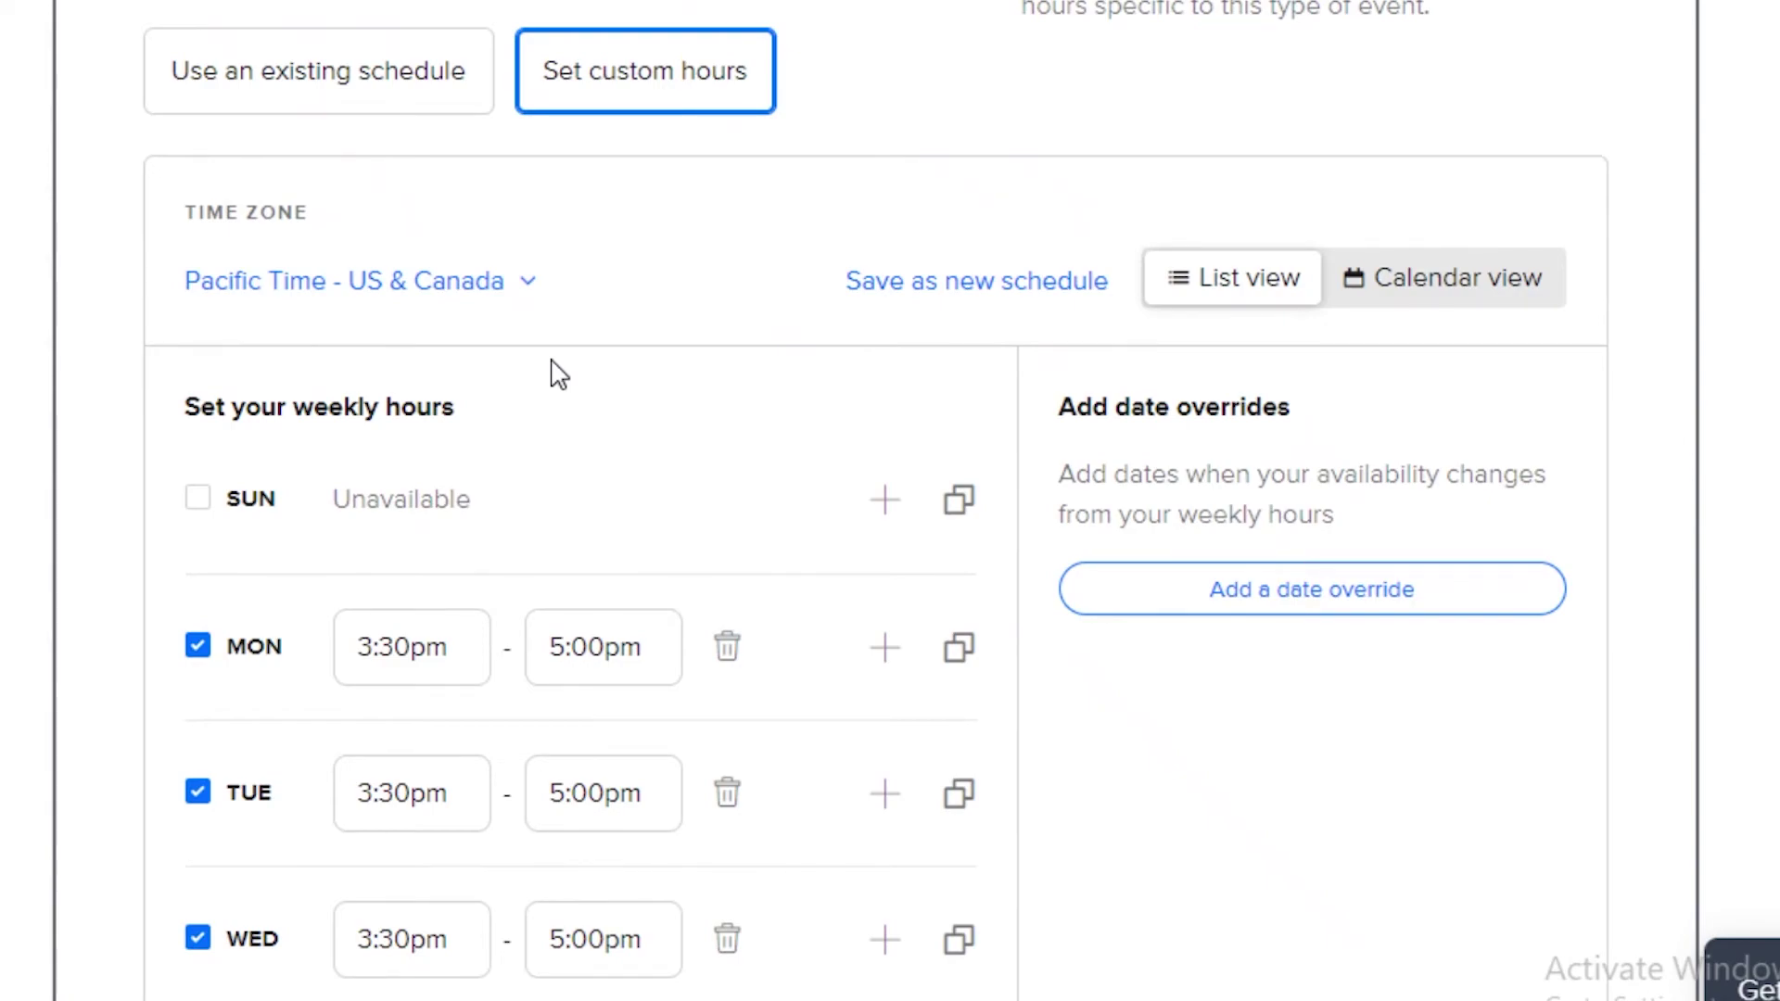
scroll(596, 266, down, 2)
scroll(429, 476, up, 2)
scroll(435, 264, down, 1)
scroll(438, 269, down, 1)
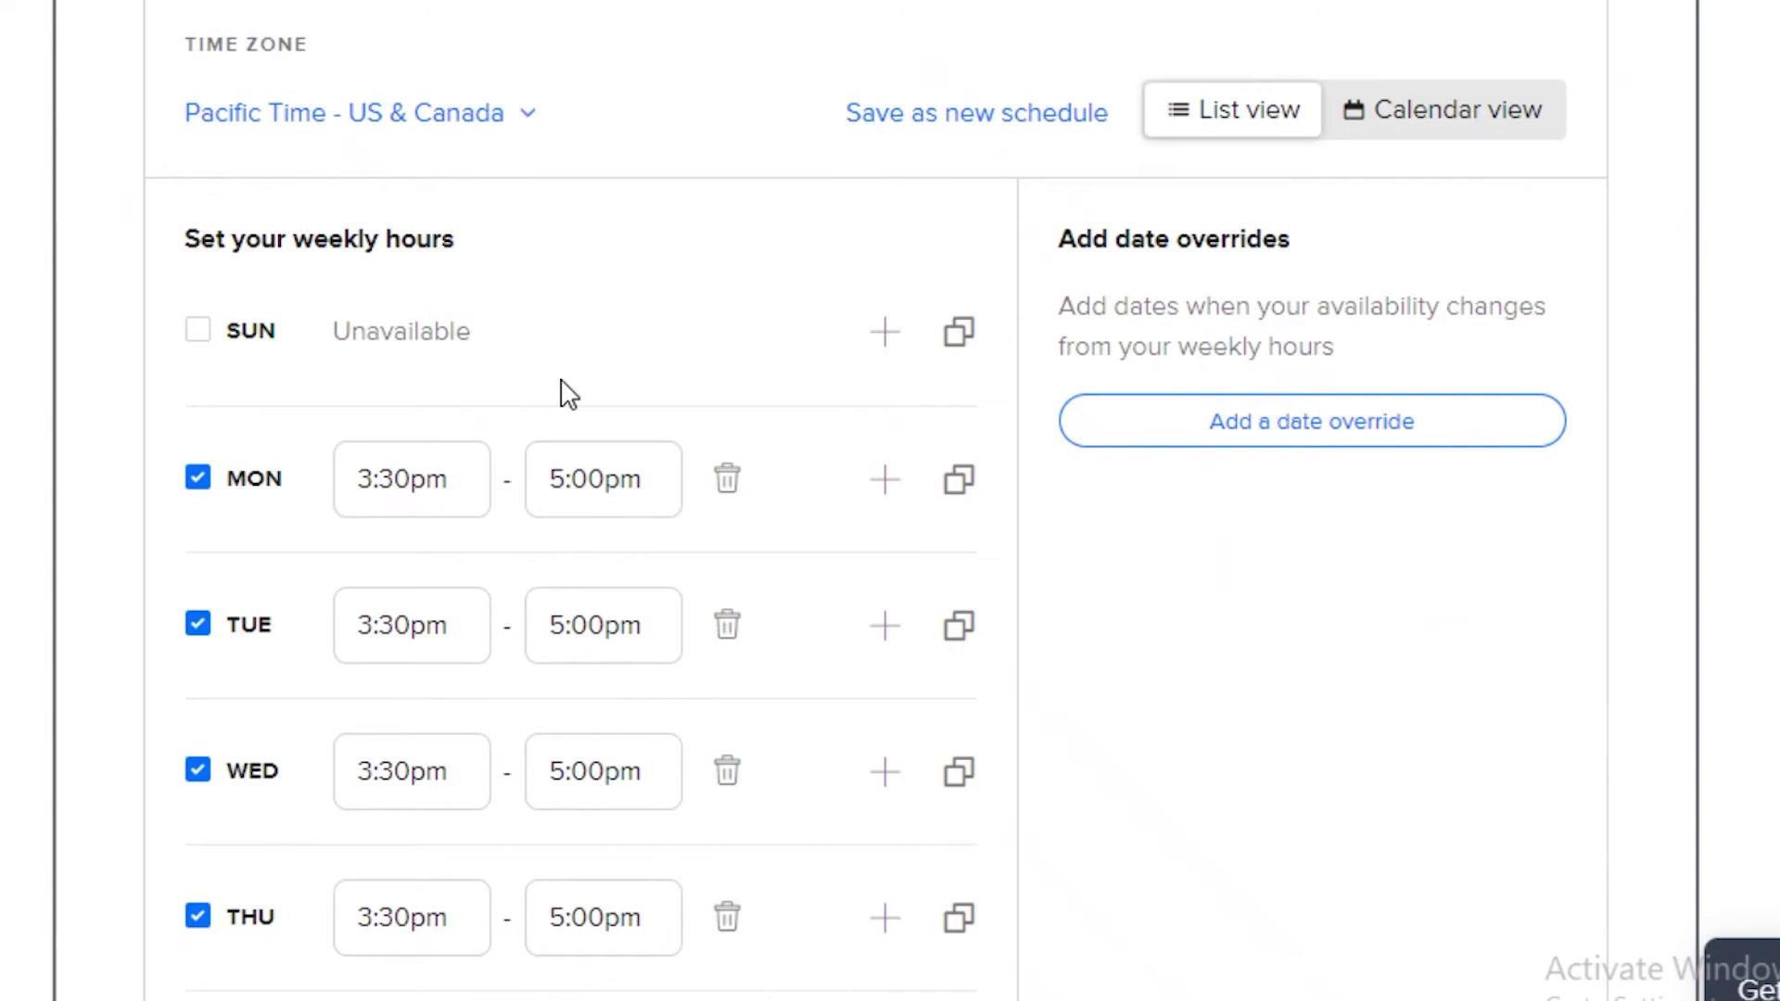
scroll(568, 394, down, 10)
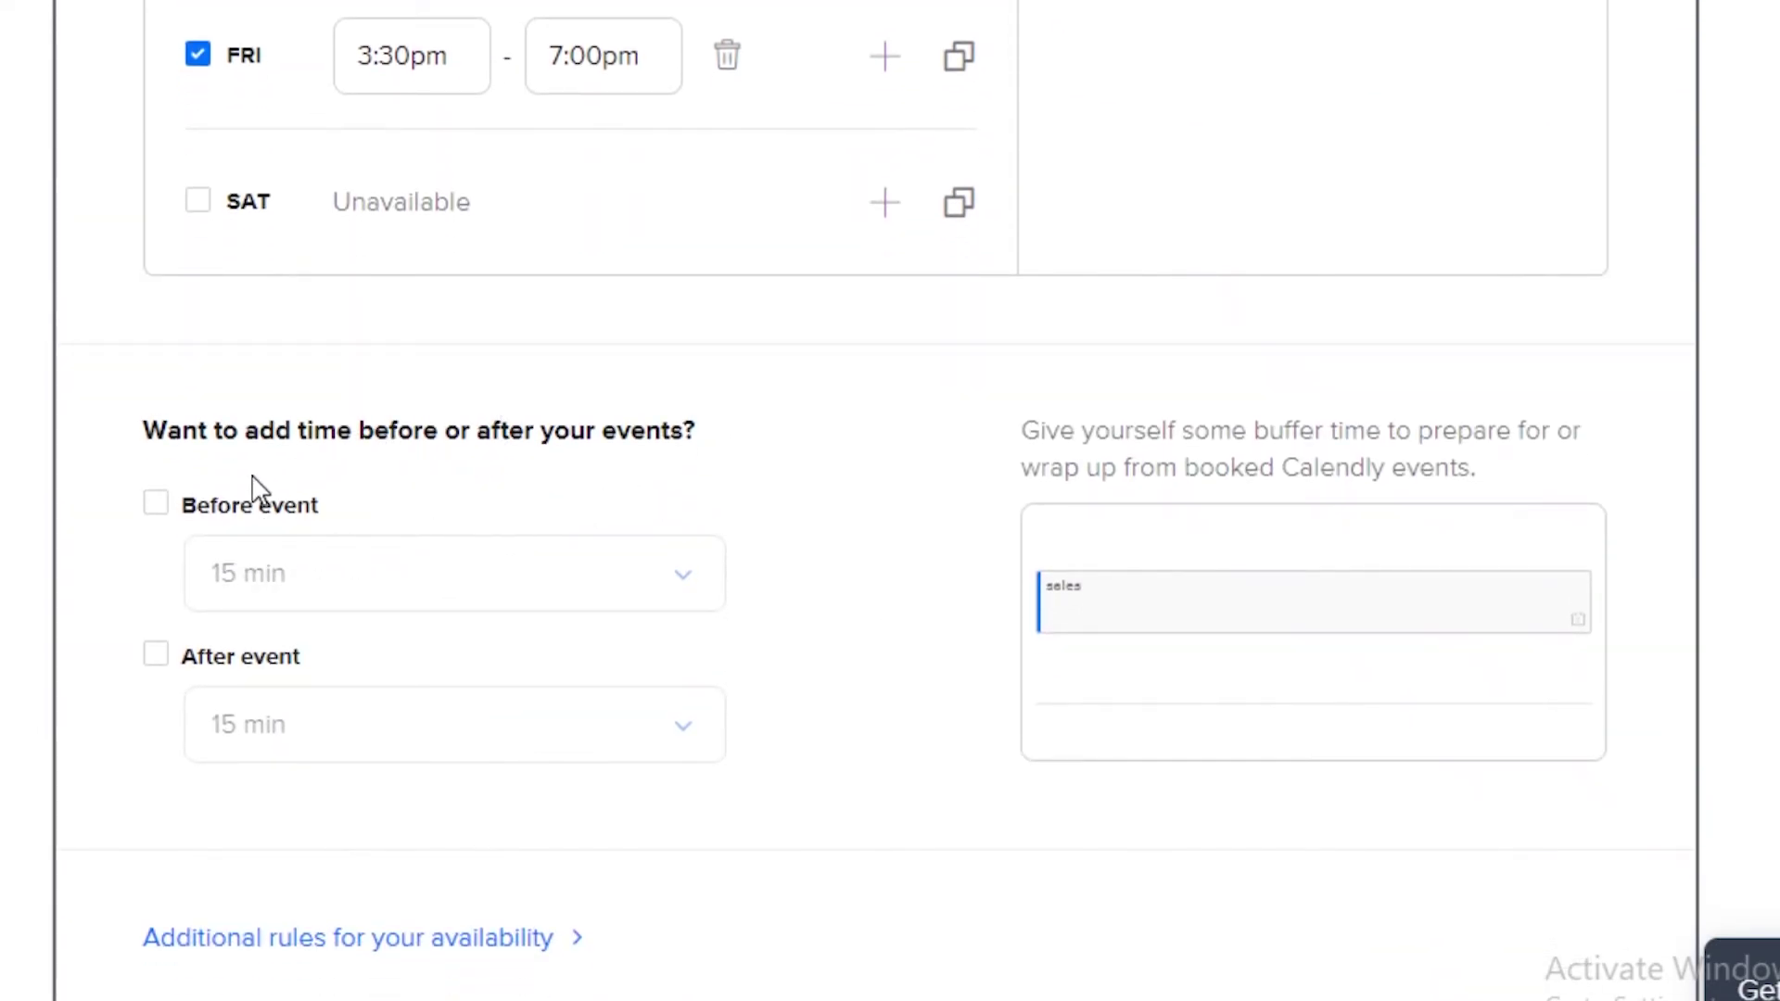
Step: Enable Before event and After event buffers of 5 min each and save availability
click(194, 530)
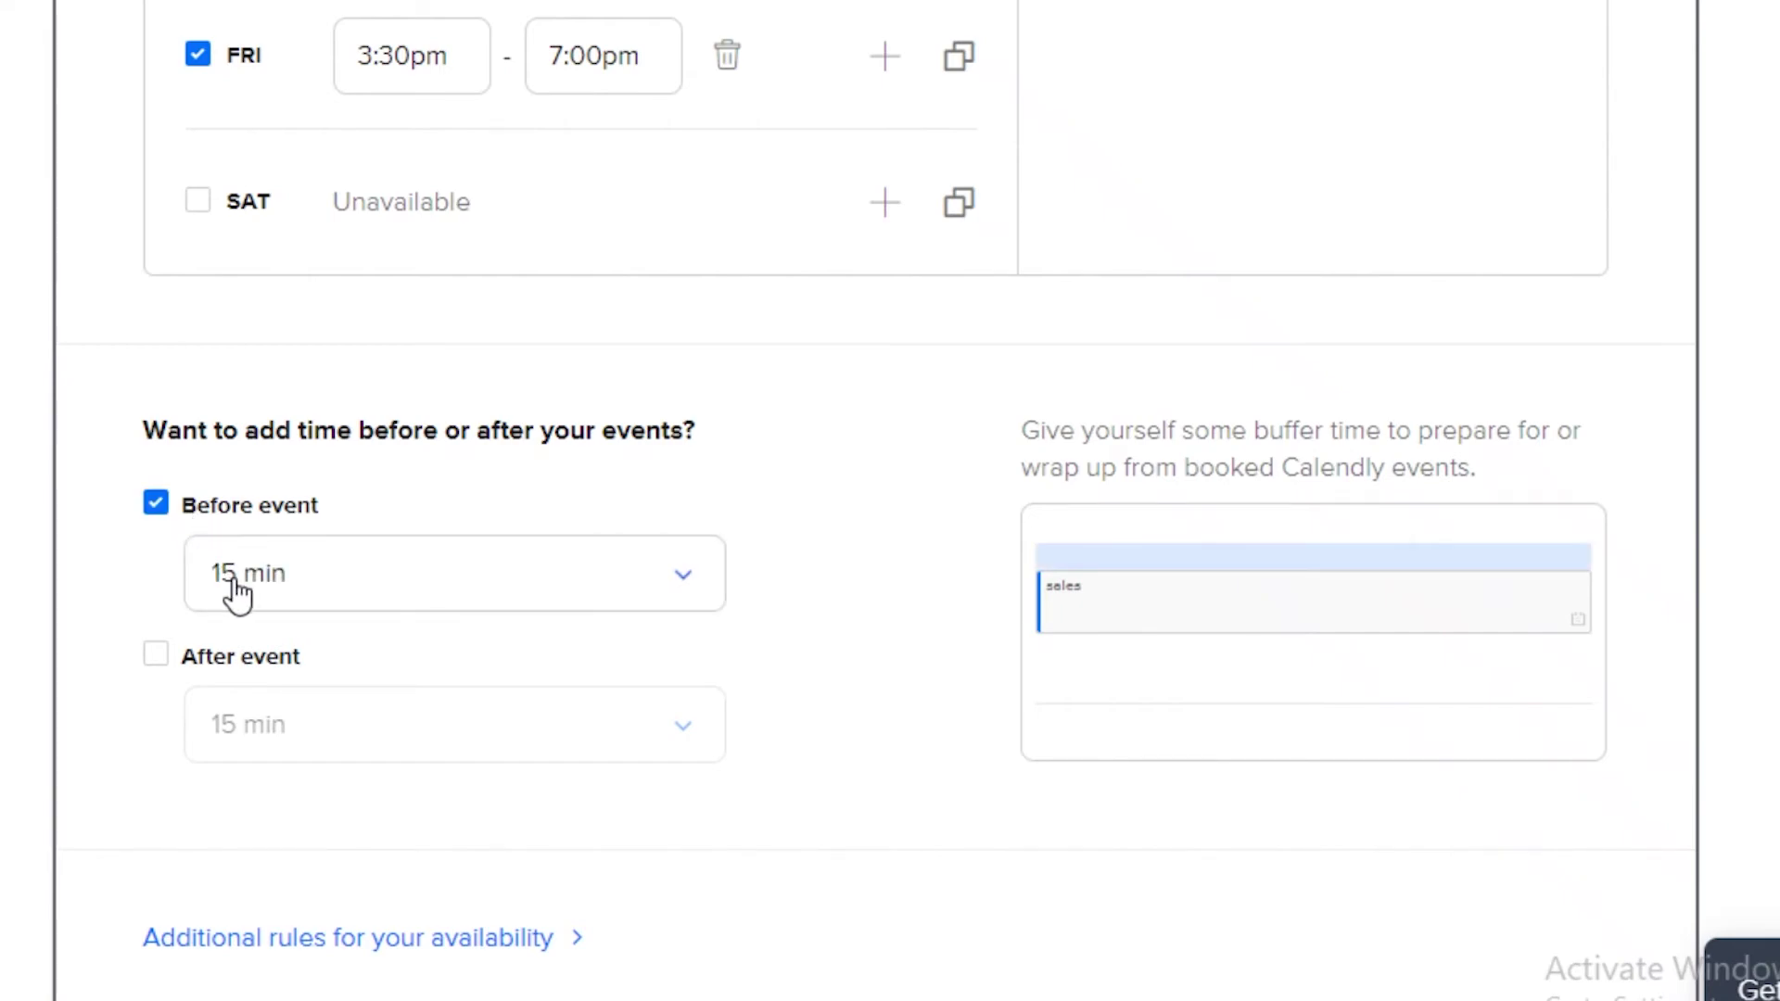
click(226, 585)
click(342, 556)
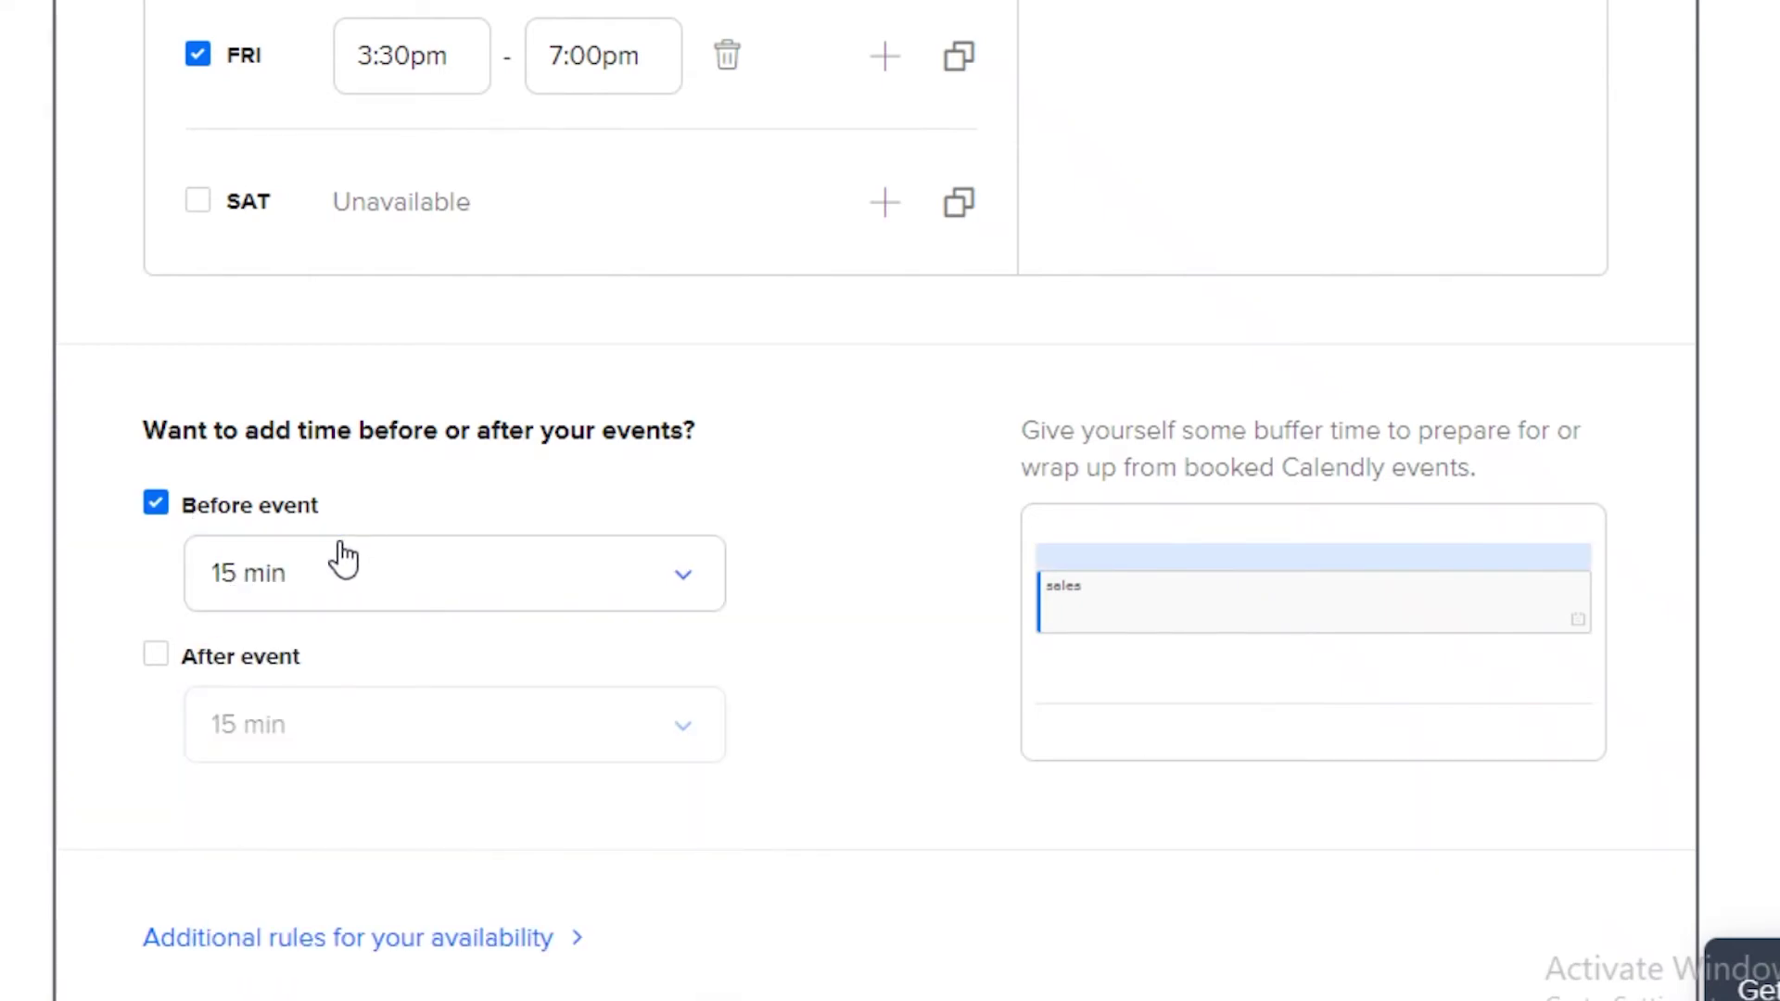
click(341, 601)
click(331, 652)
click(188, 660)
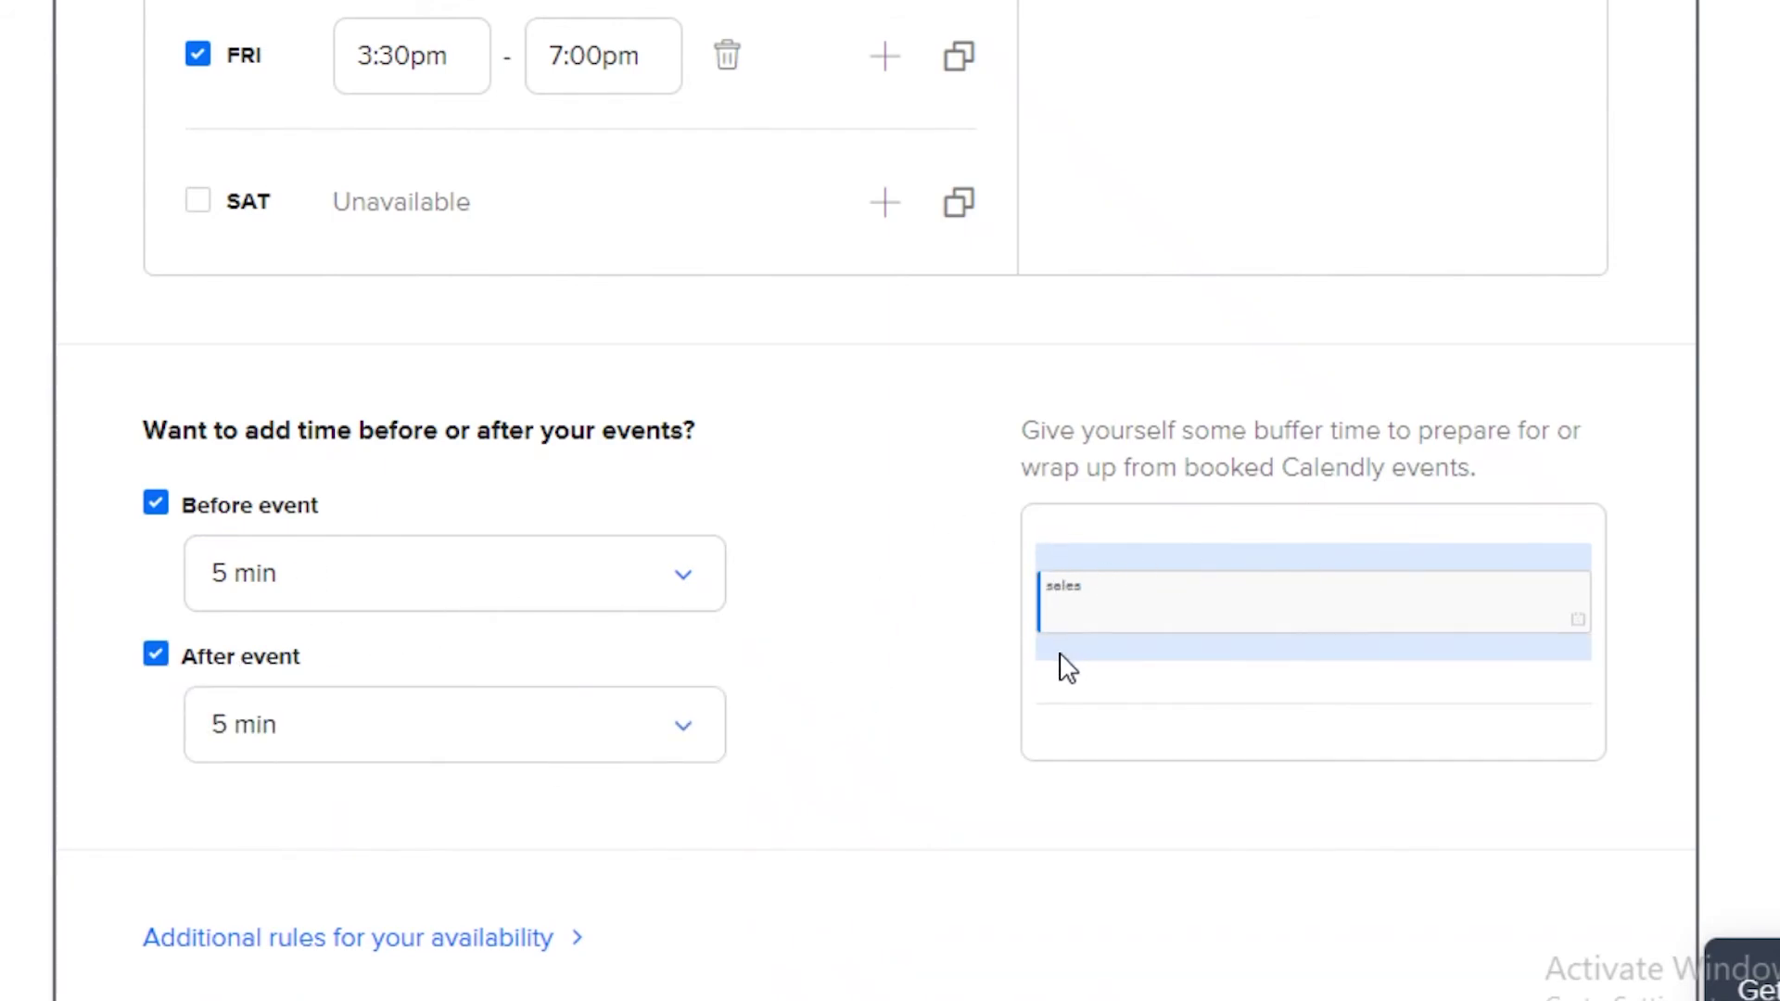
scroll(1057, 612, down, 3)
click(1614, 788)
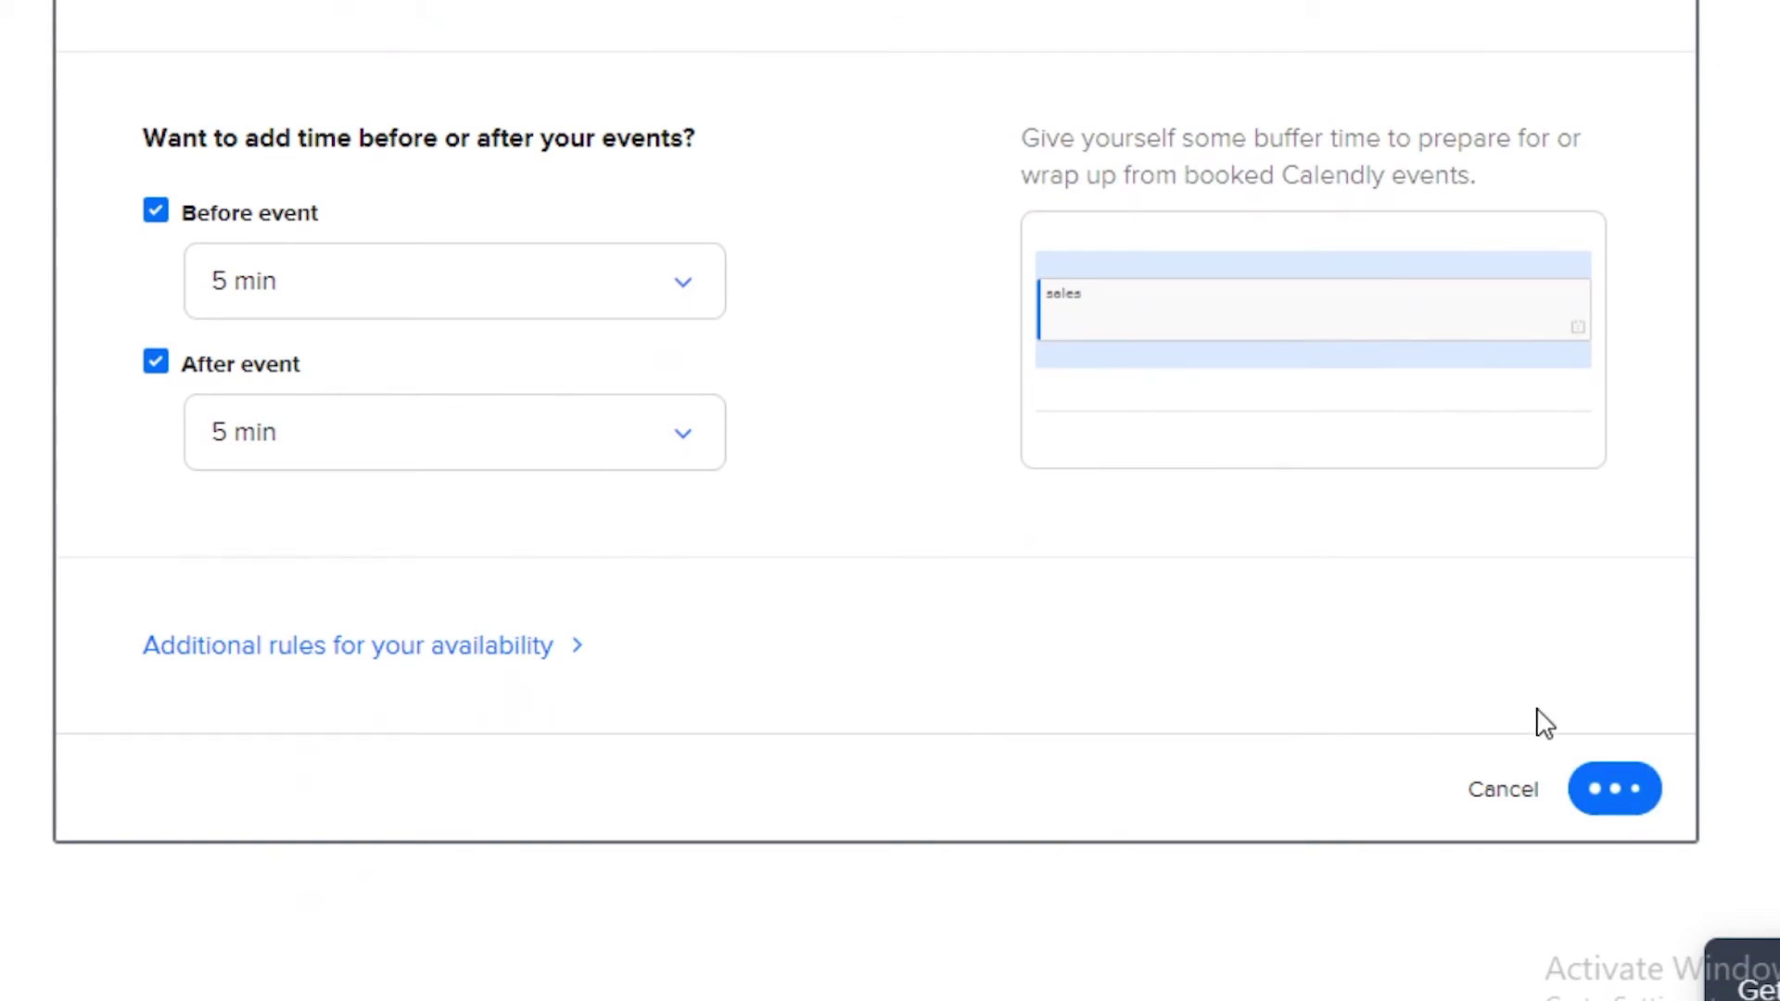
scroll(1019, 501, up, 7)
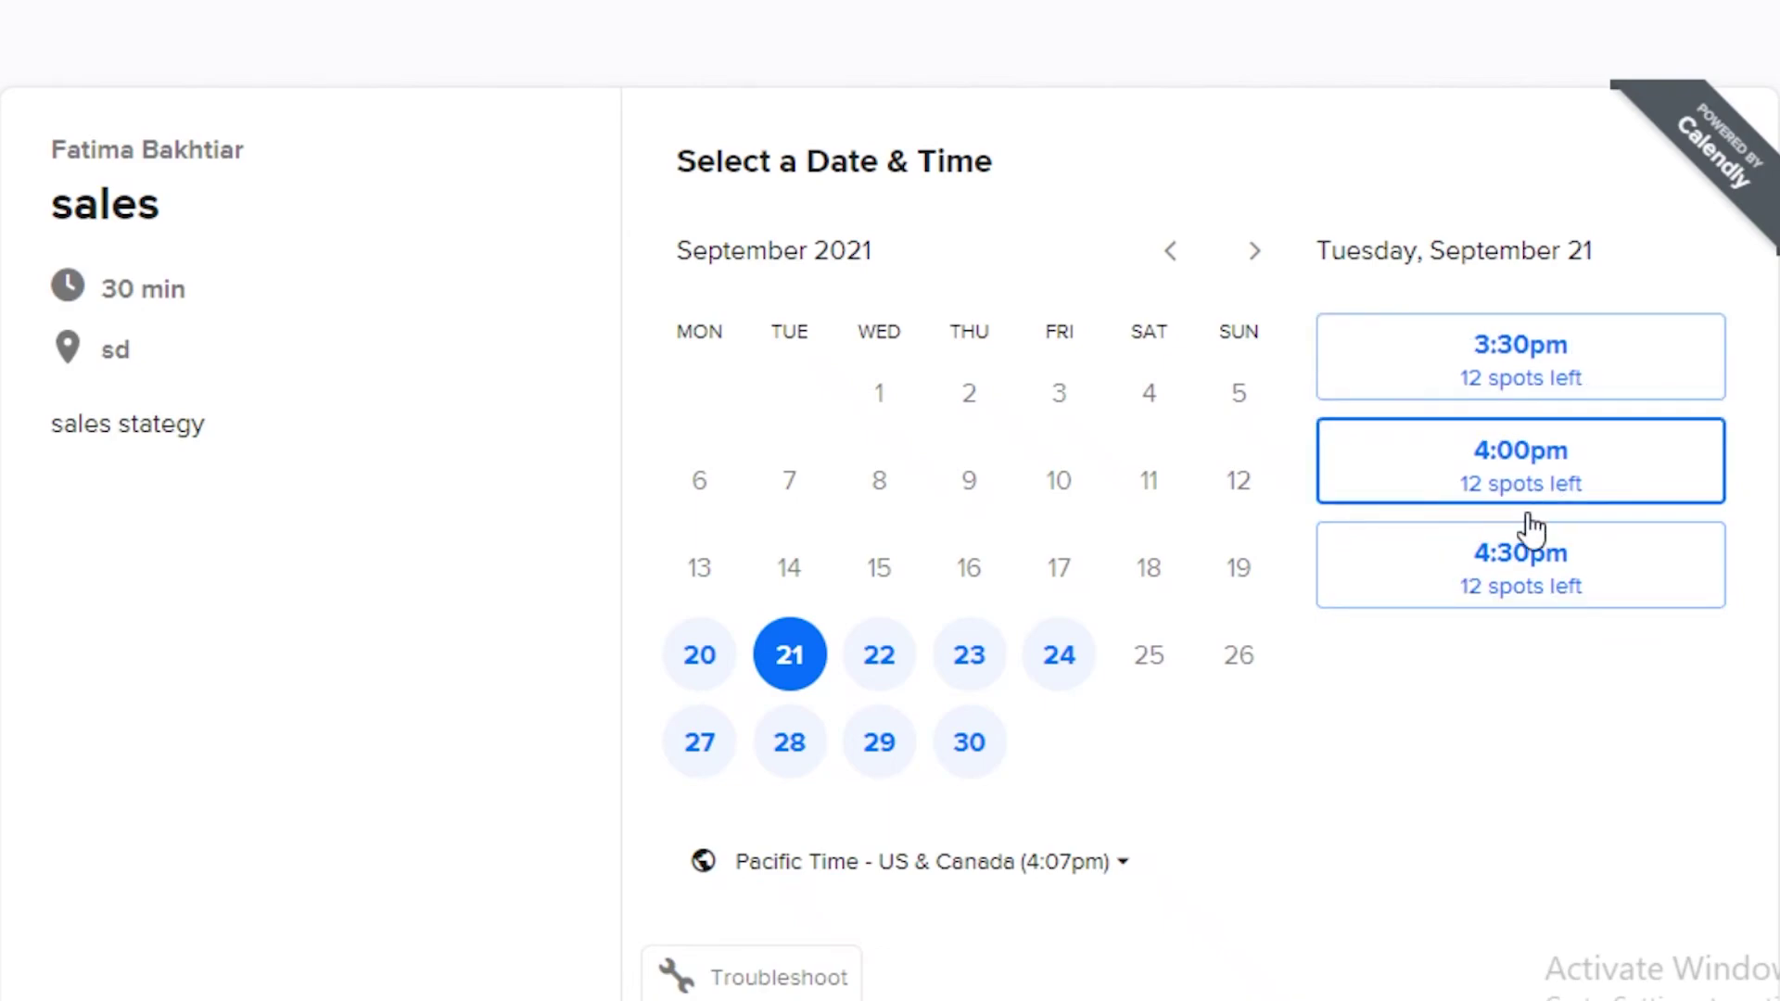
Step: Select the 4:30pm slot on September 21 and confirm it
click(1481, 584)
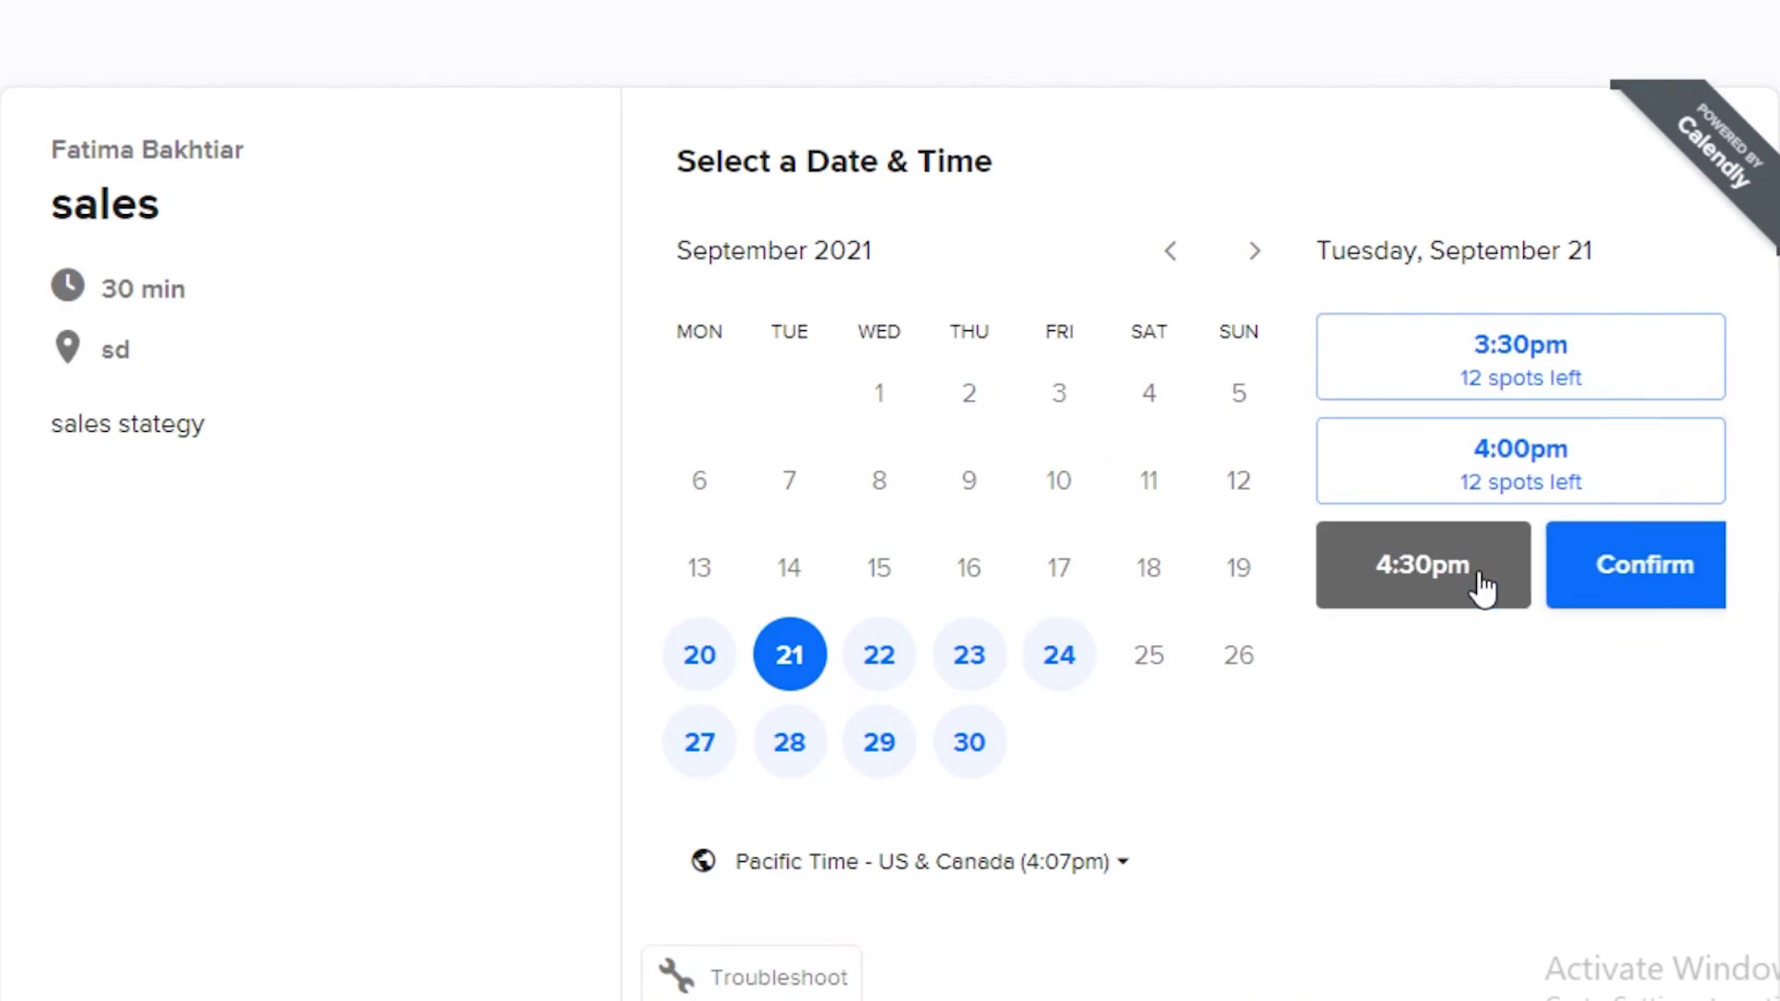
click(1656, 562)
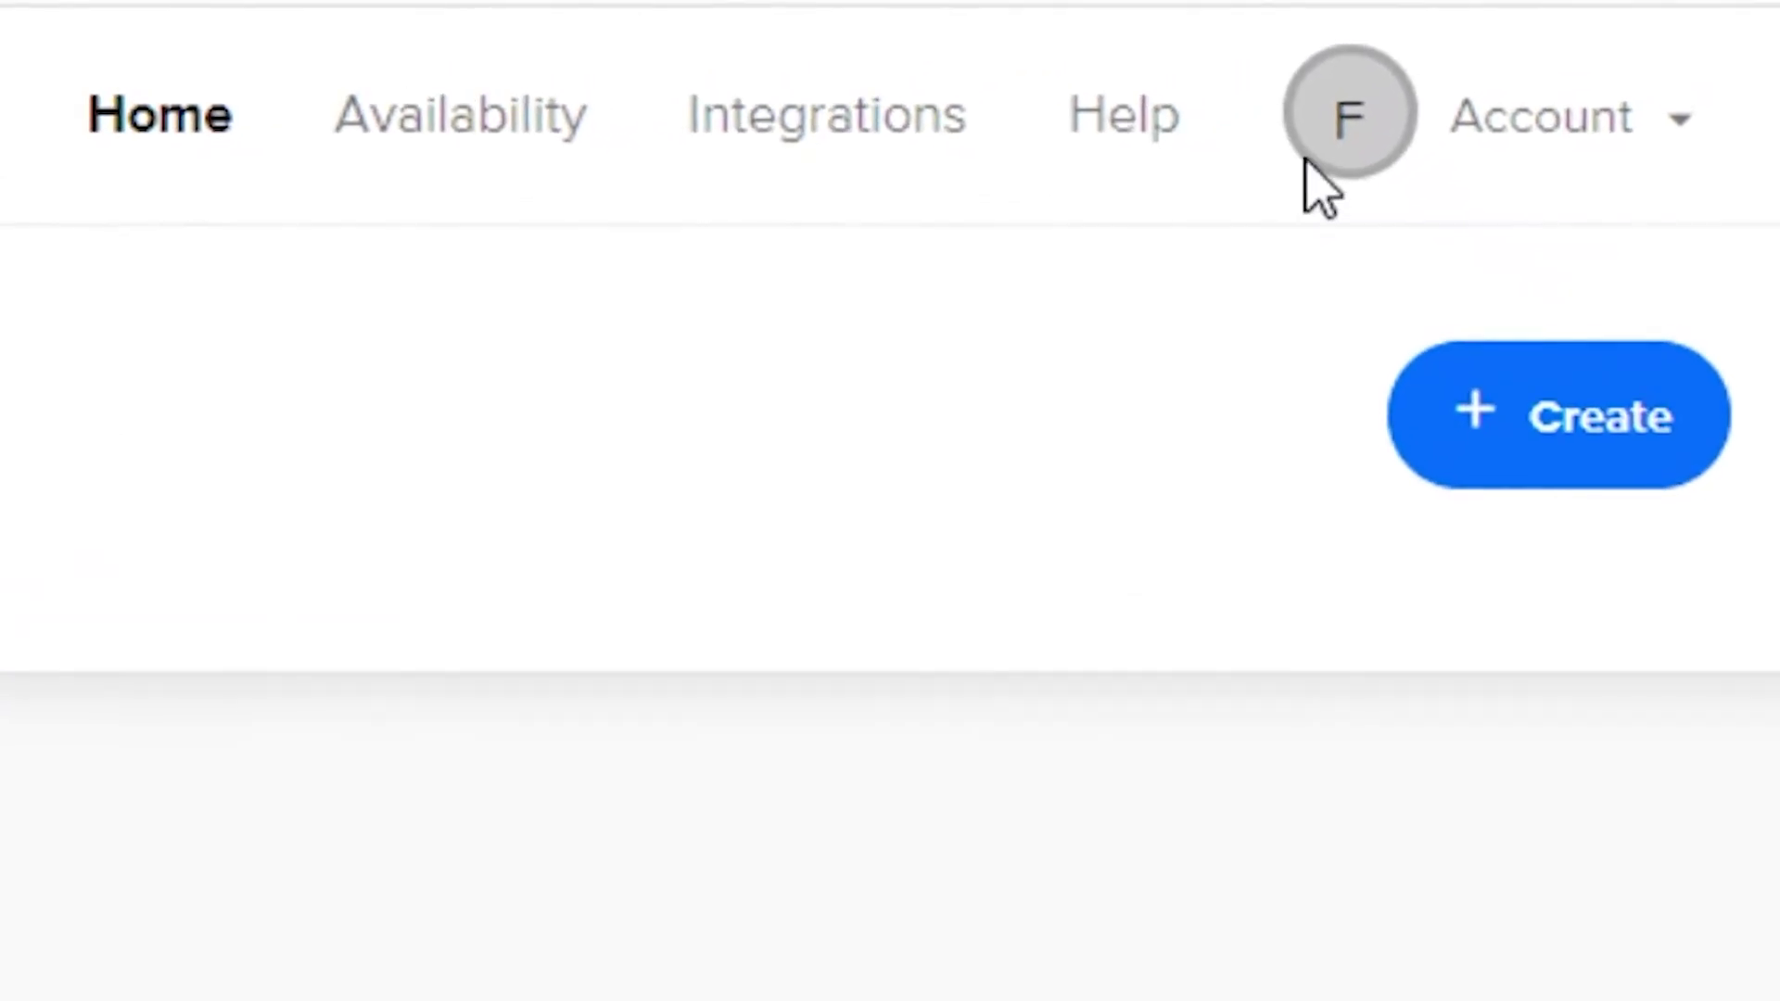
Step: Open Account Settings from the account dropdown and go to its Branding section
click(1474, 97)
click(1474, 97)
click(1523, 131)
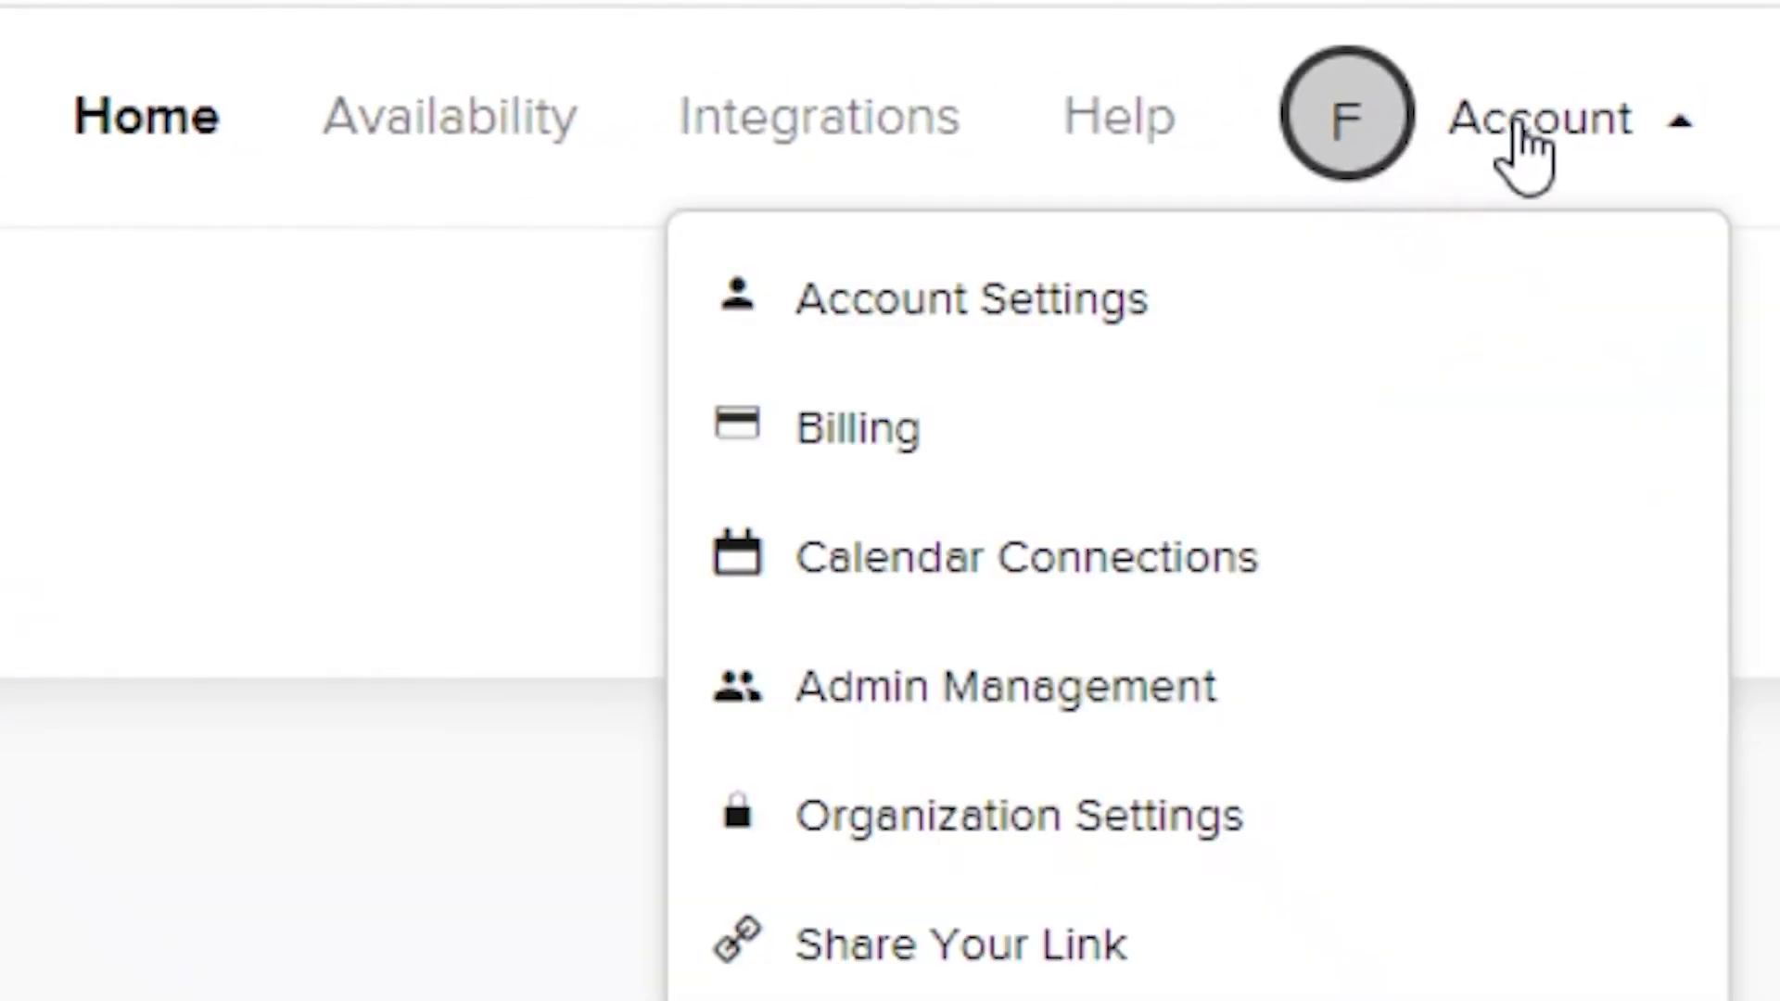
click(1066, 345)
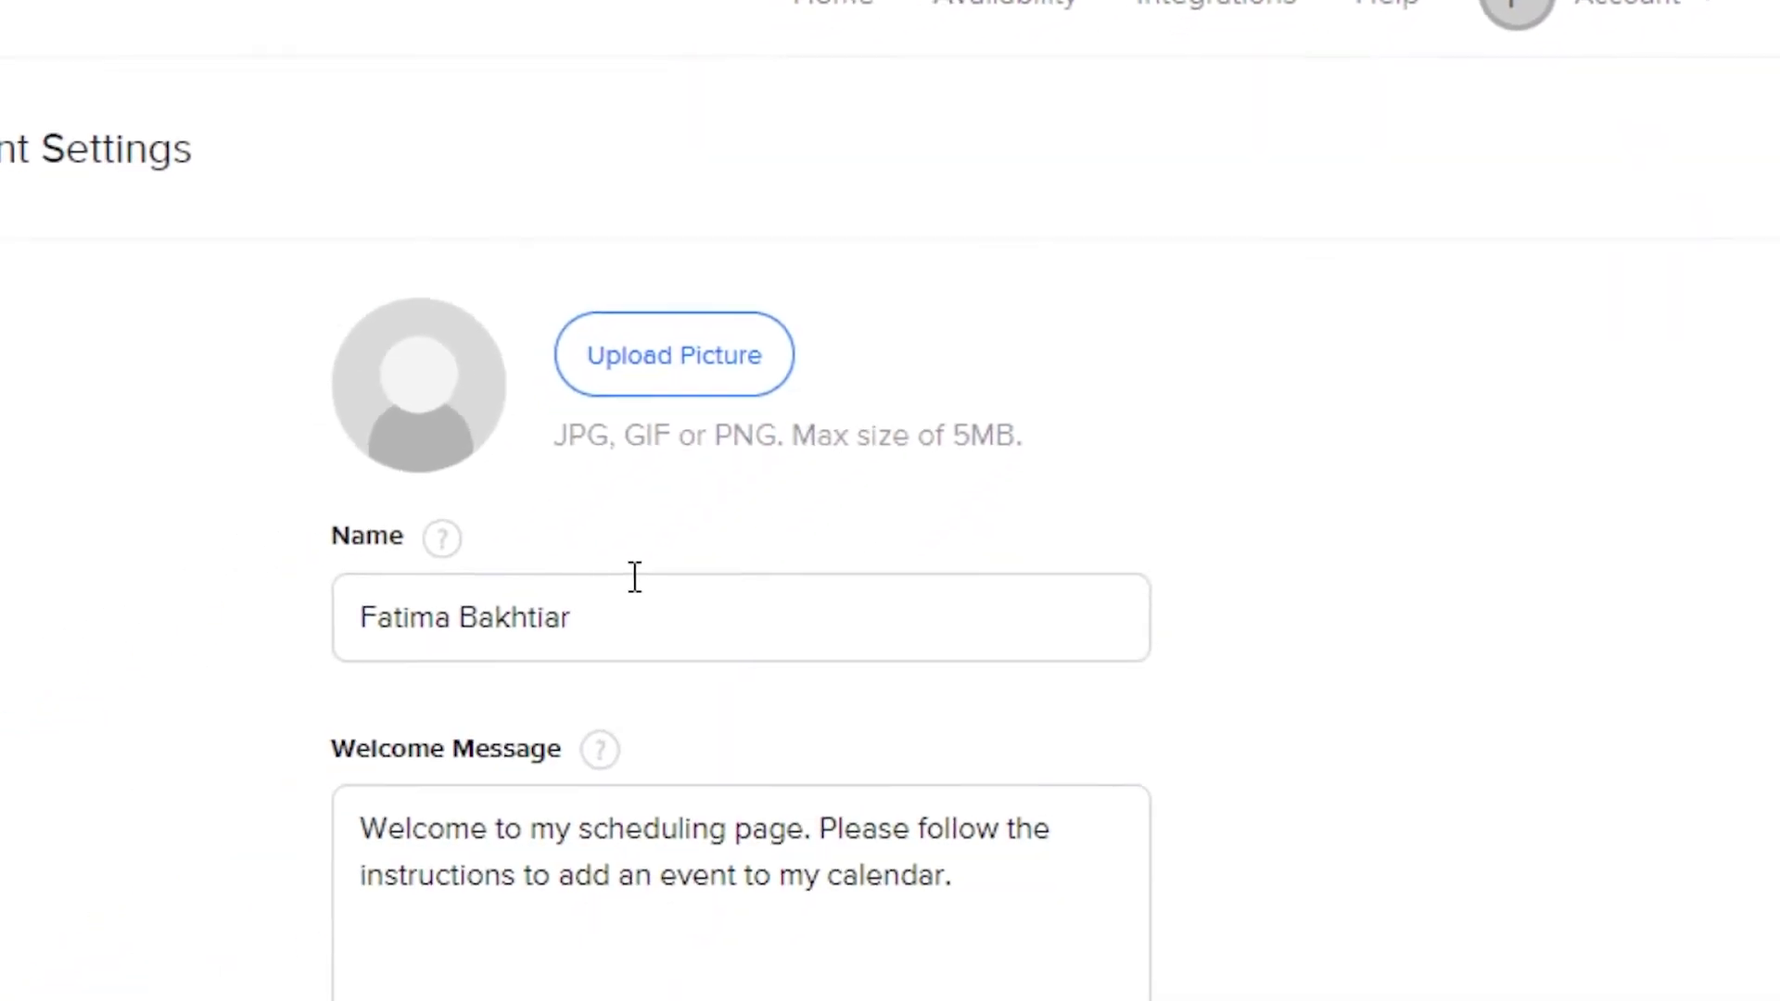
scroll(716, 508, down, 7)
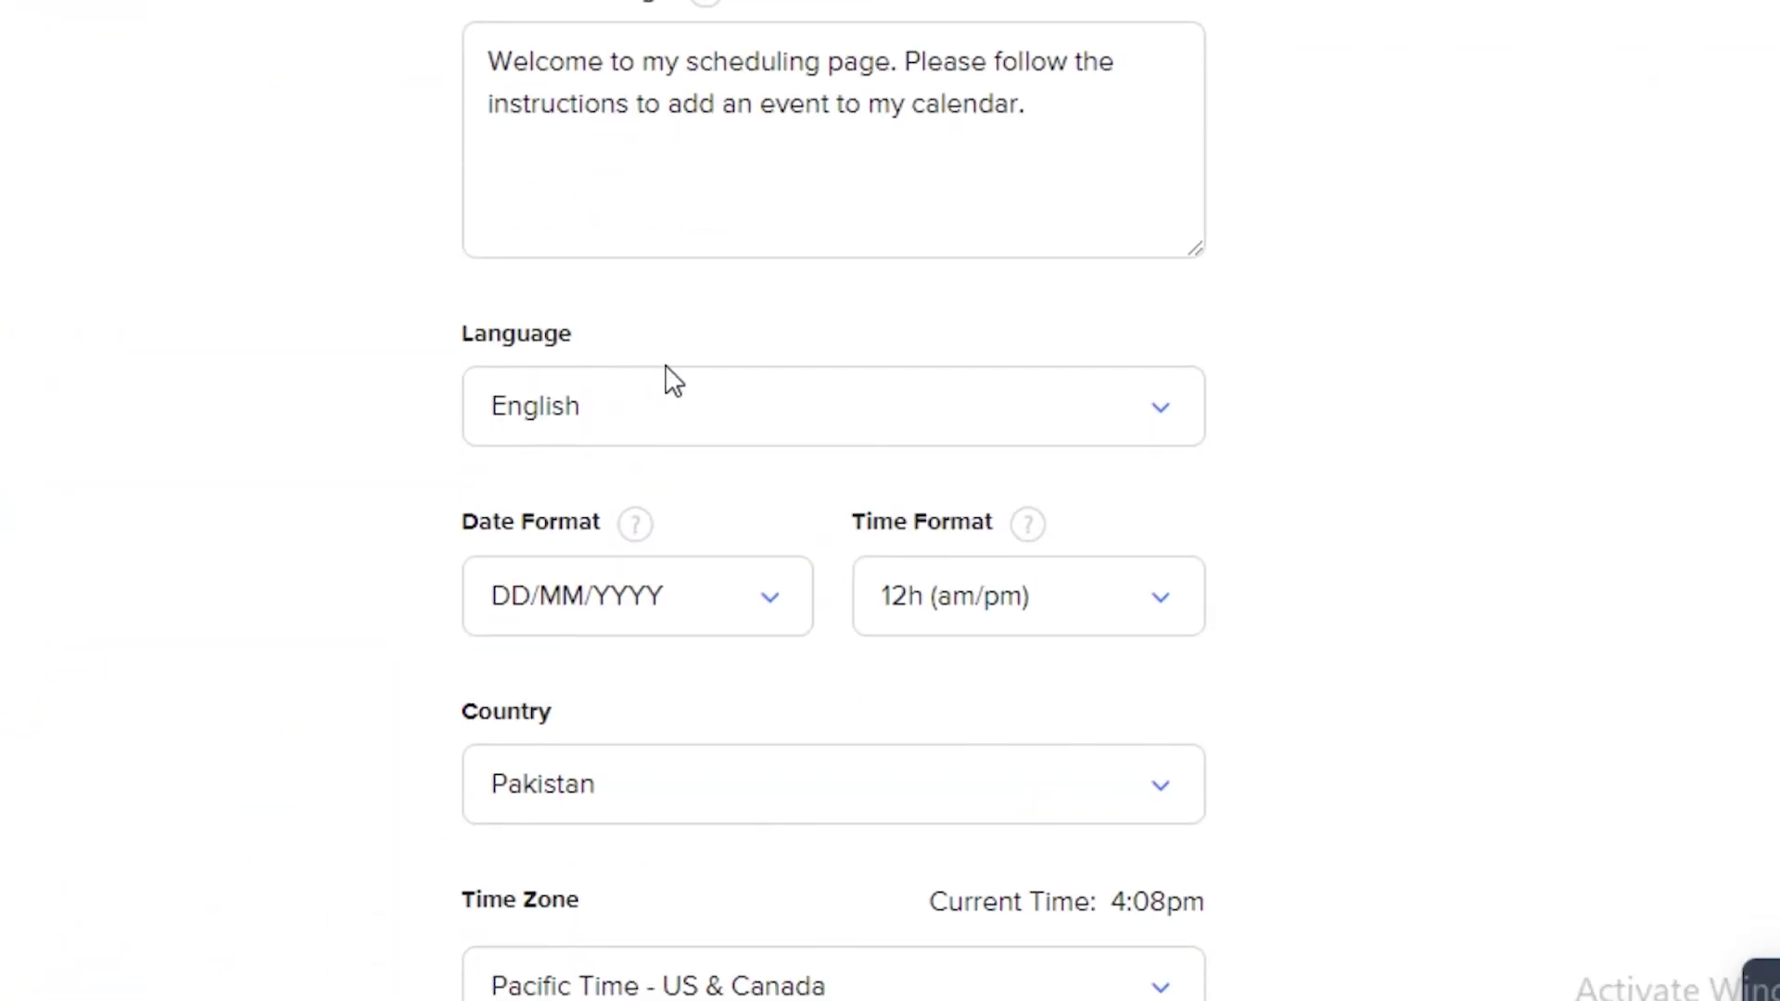
scroll(672, 377, up, 2)
scroll(714, 278, down, 4)
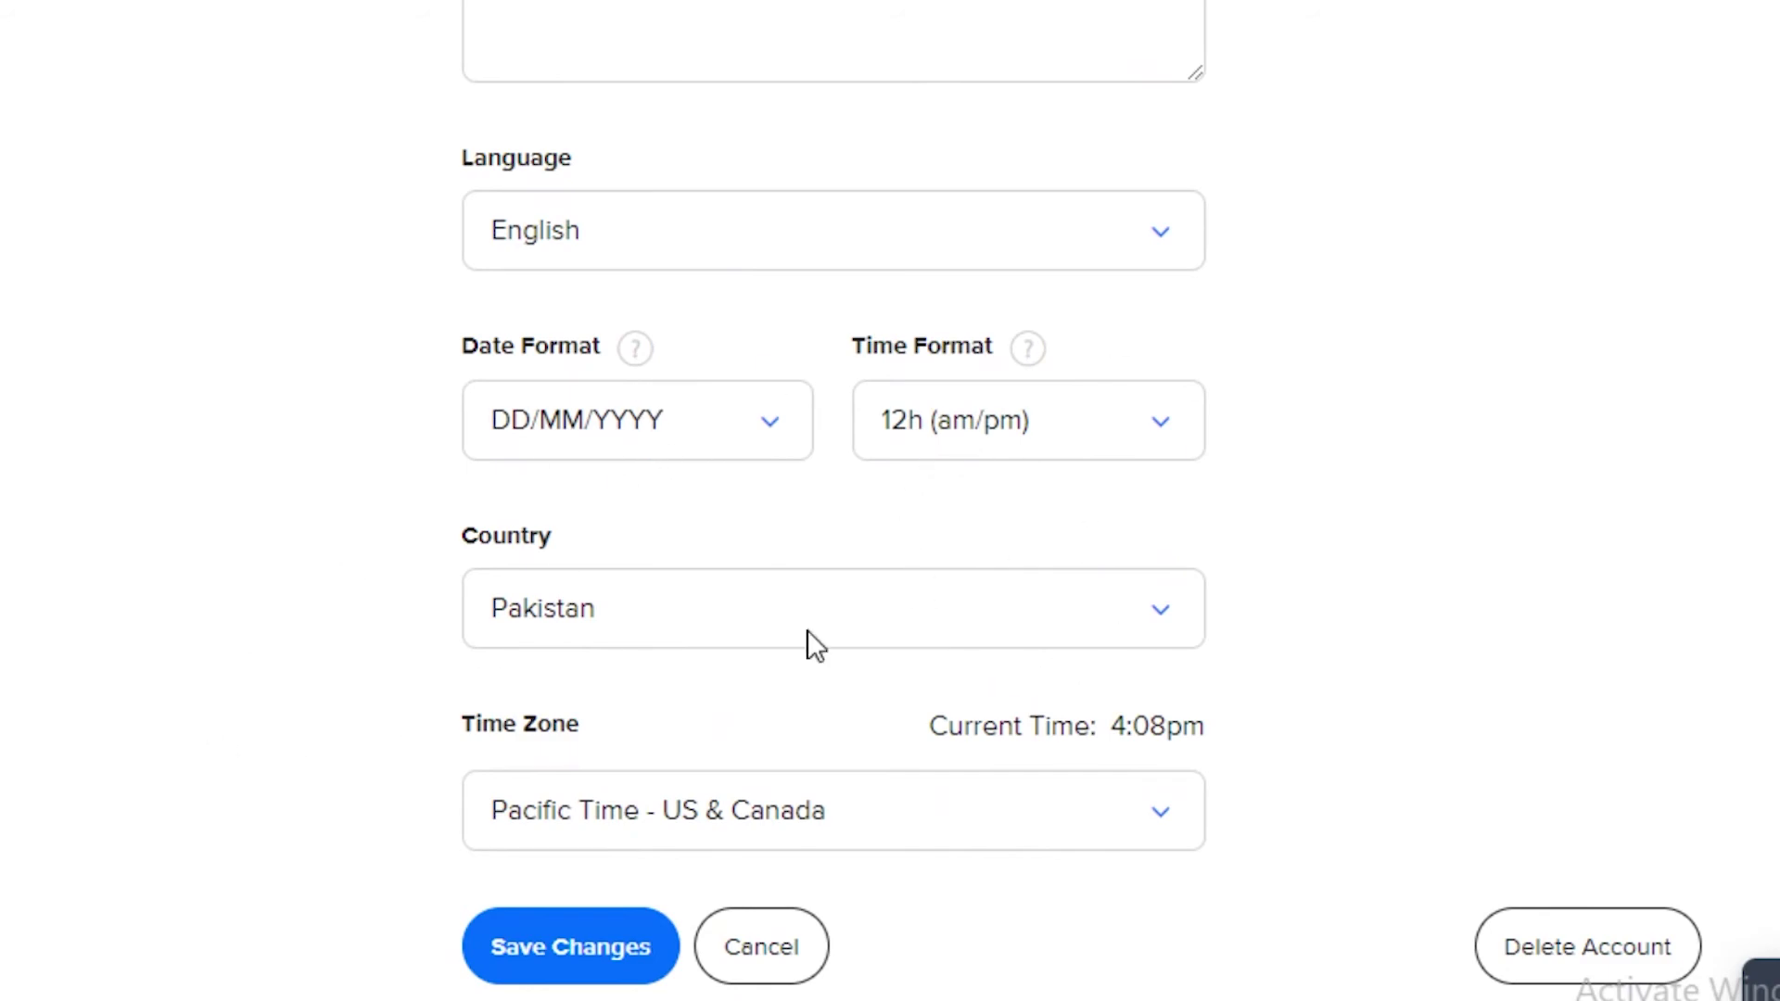
scroll(576, 714, down, 1)
scroll(519, 556, up, 9)
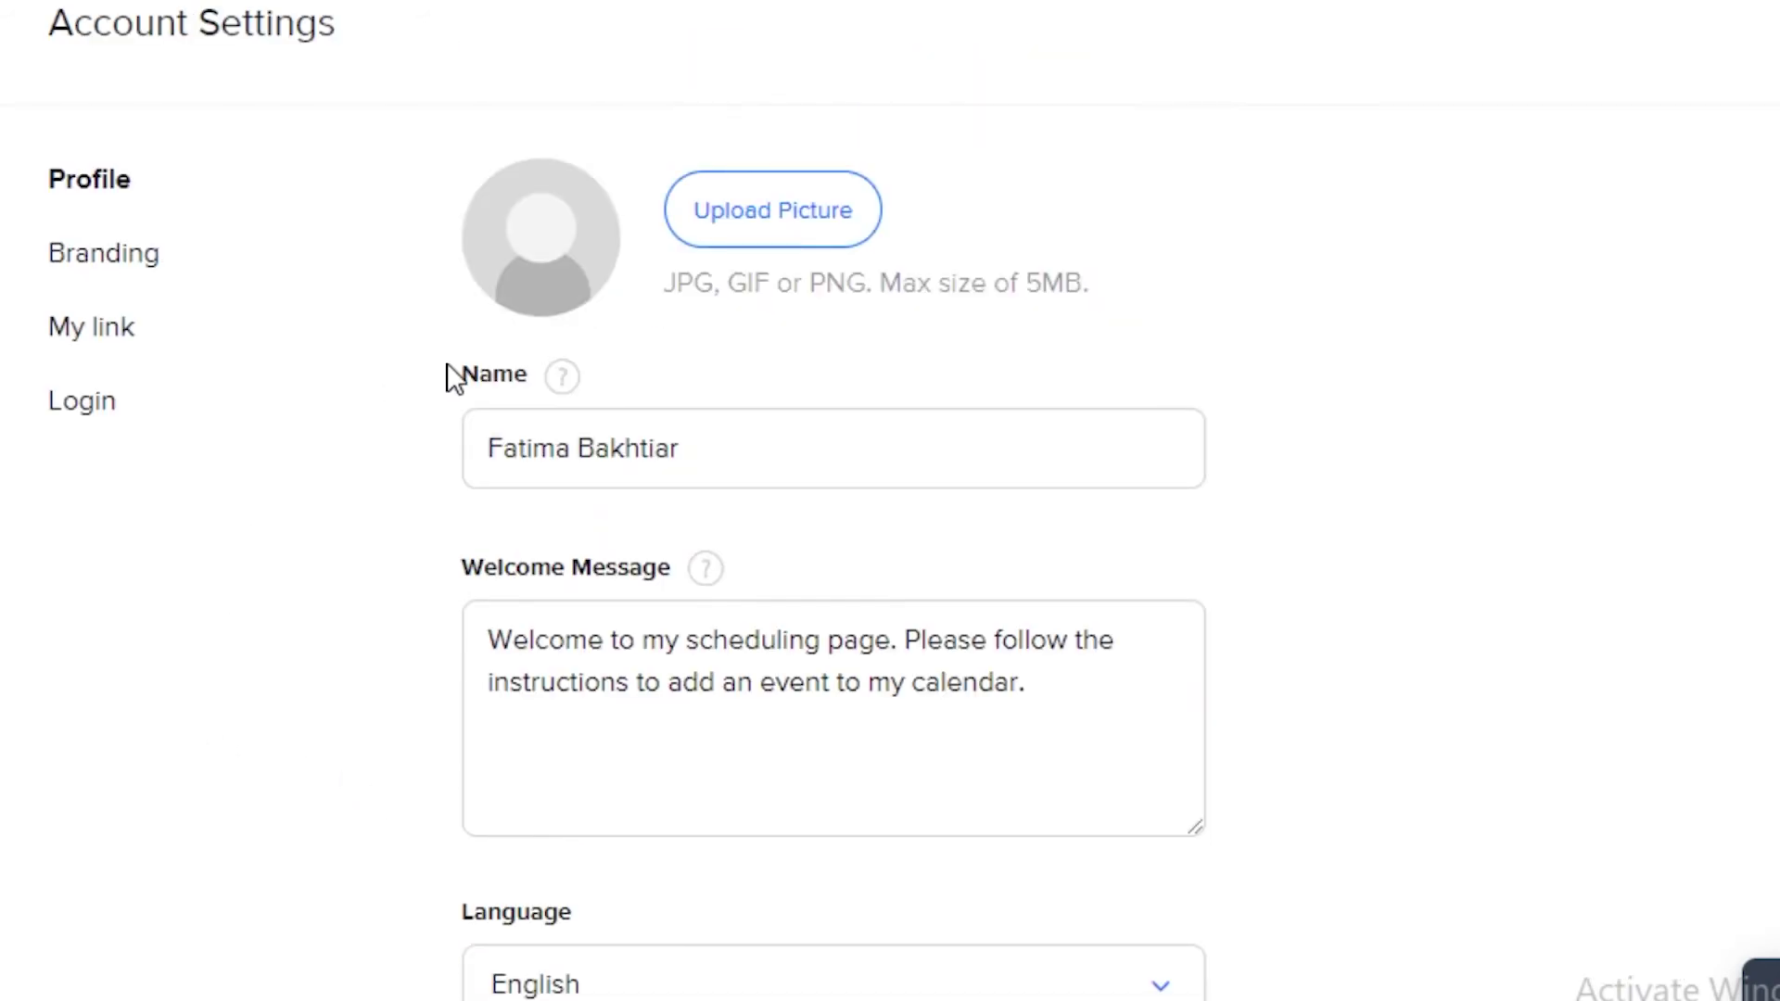
click(119, 261)
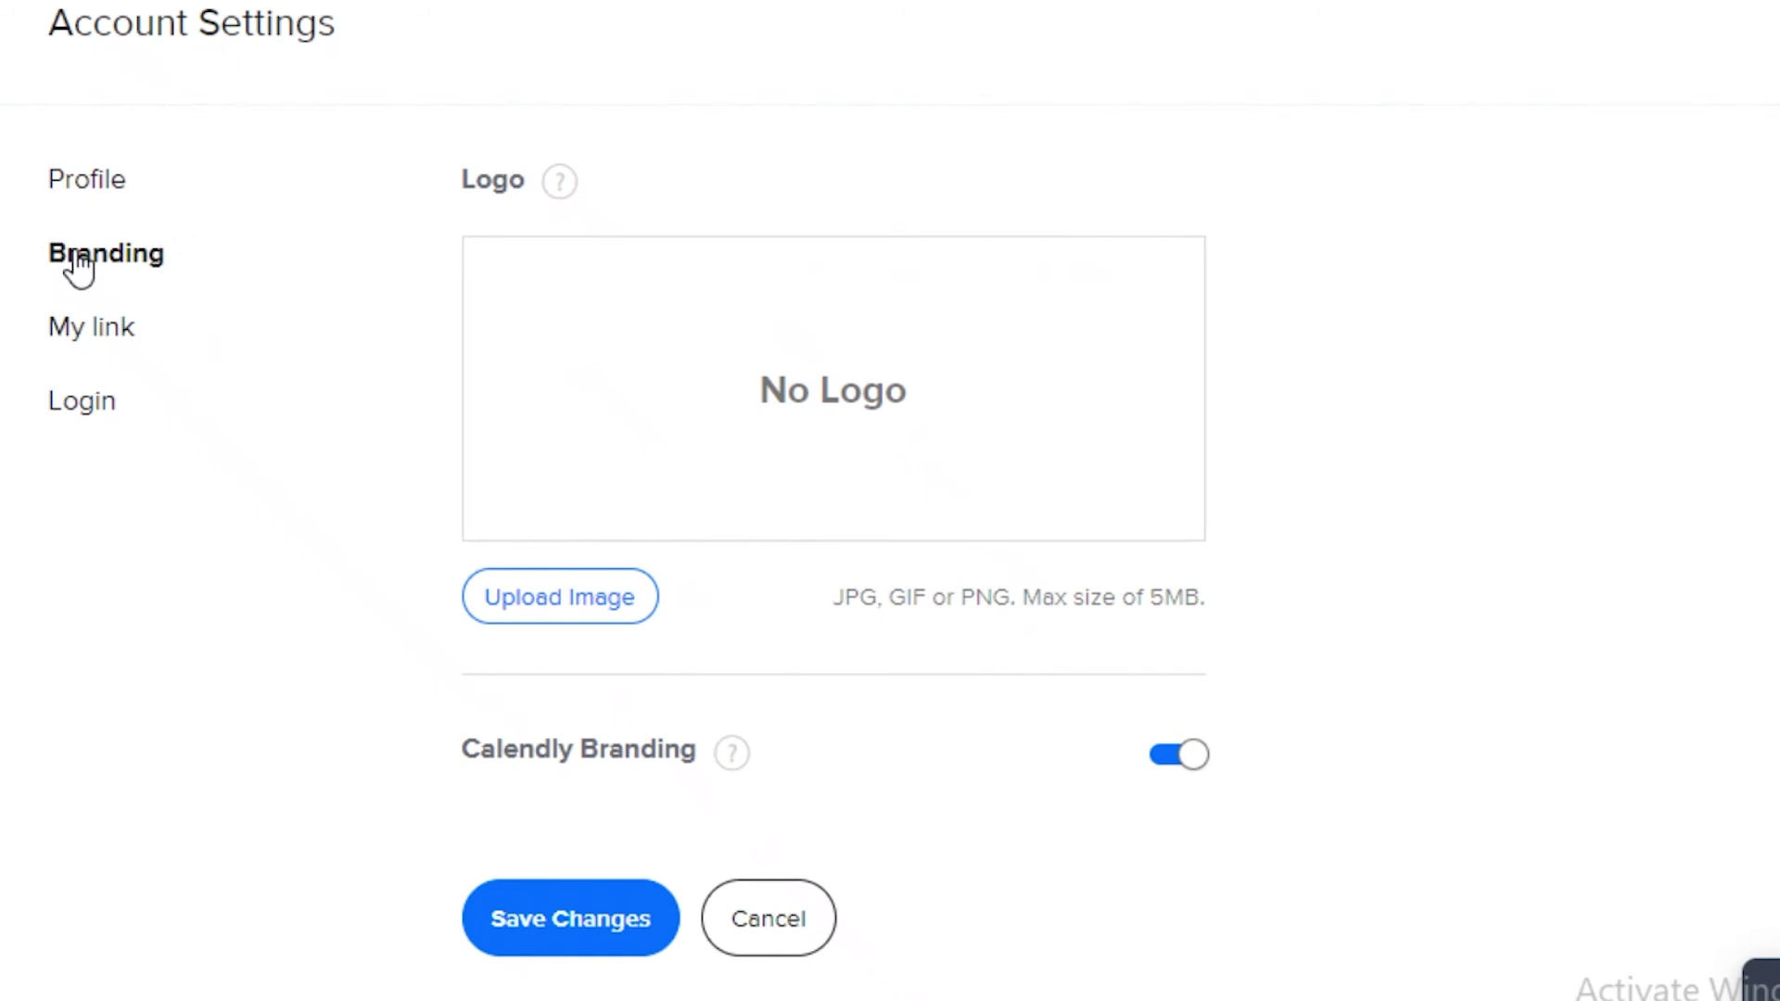
Step: Switch the Calendly Branding toggle off on the Branding page
scroll(469, 619, up, 1)
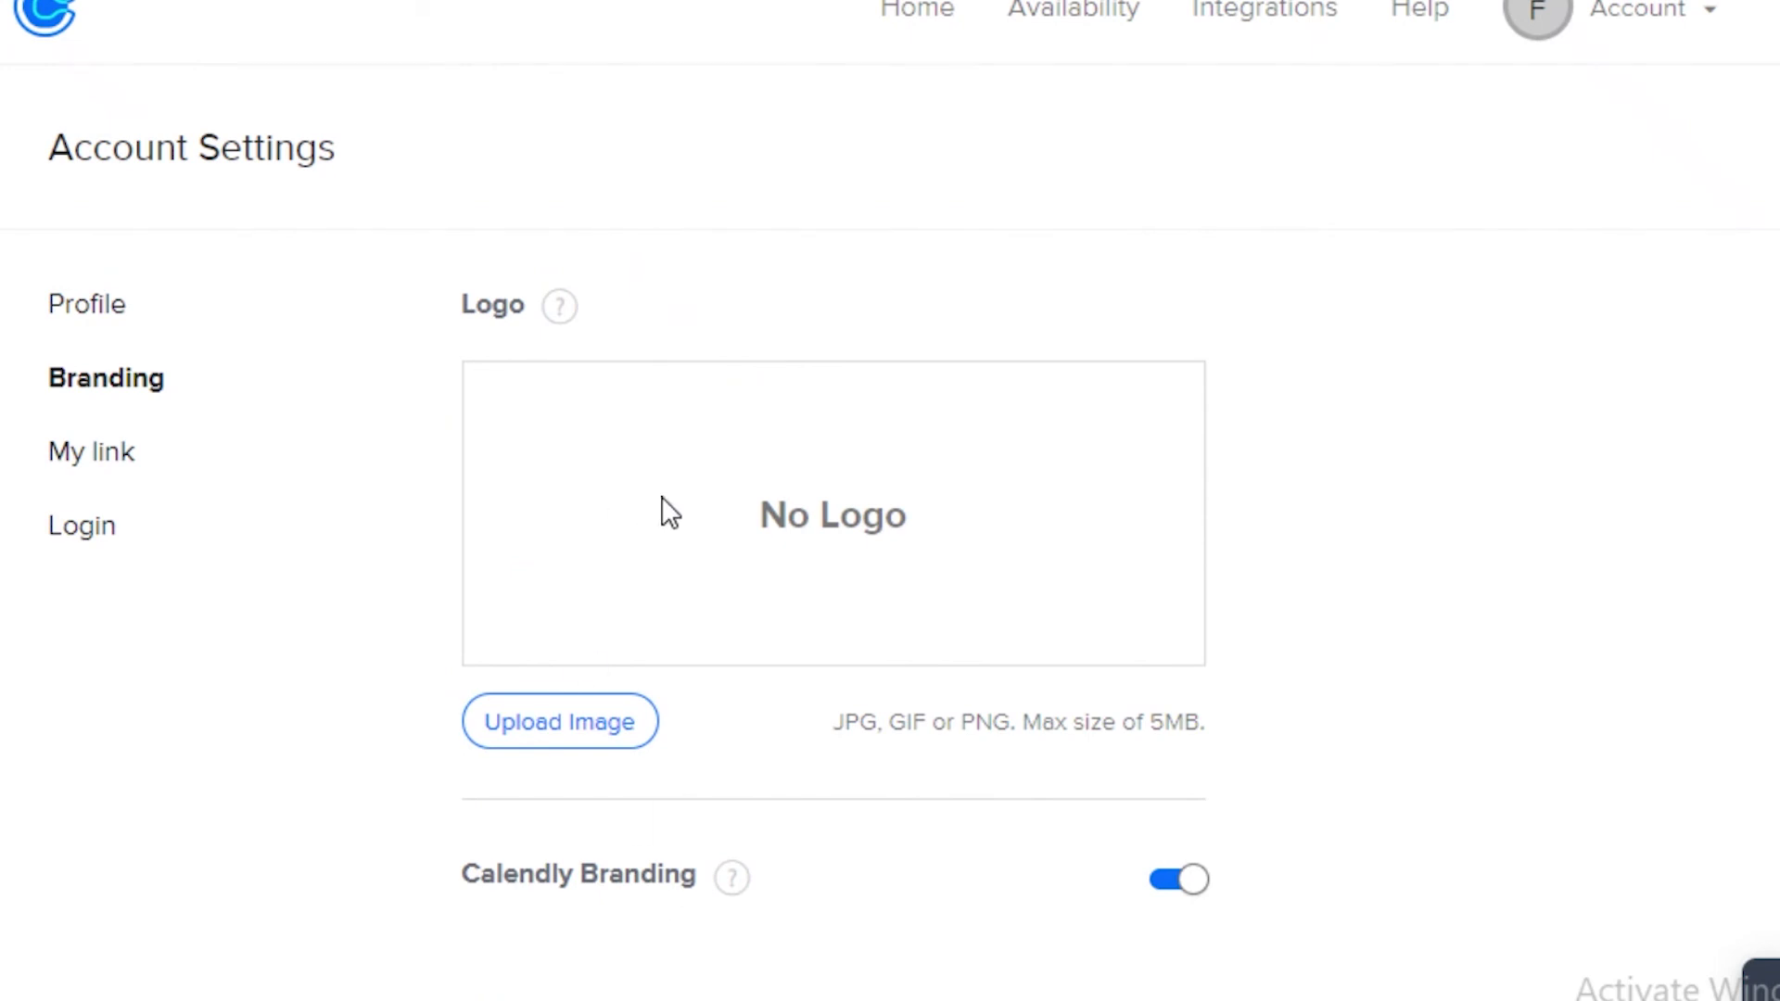
scroll(765, 551, down, 1)
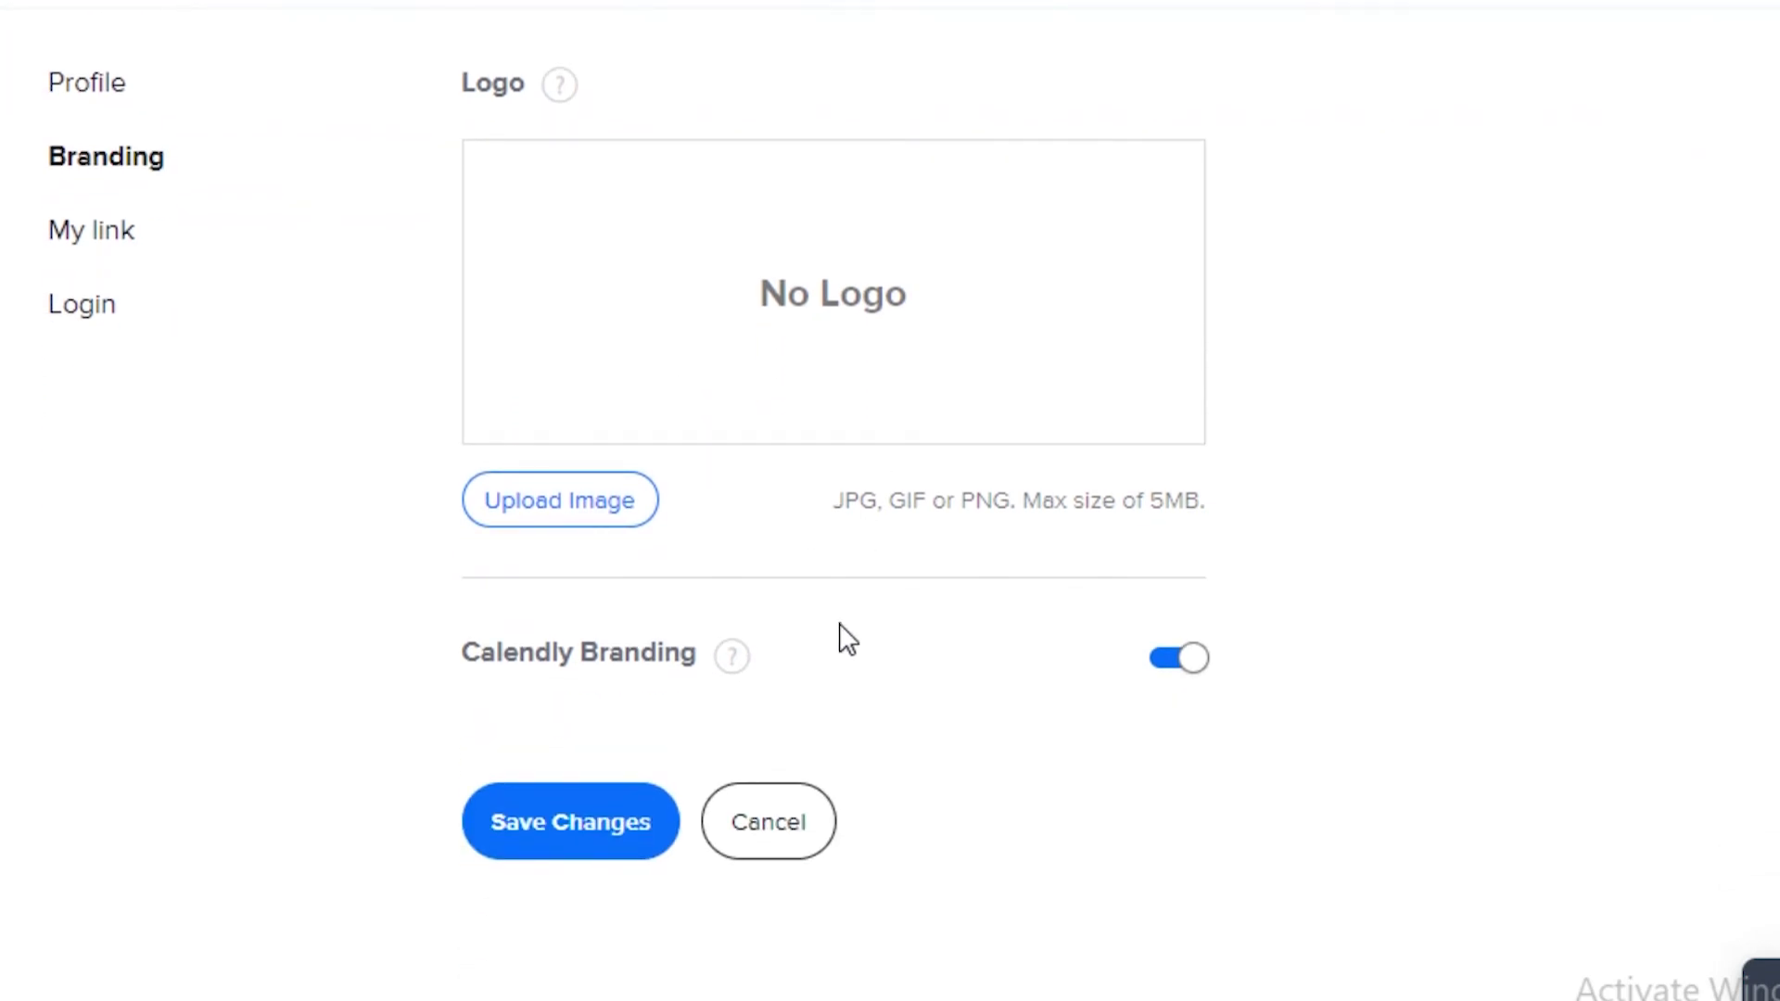
click(1194, 659)
click(1179, 667)
click(1181, 667)
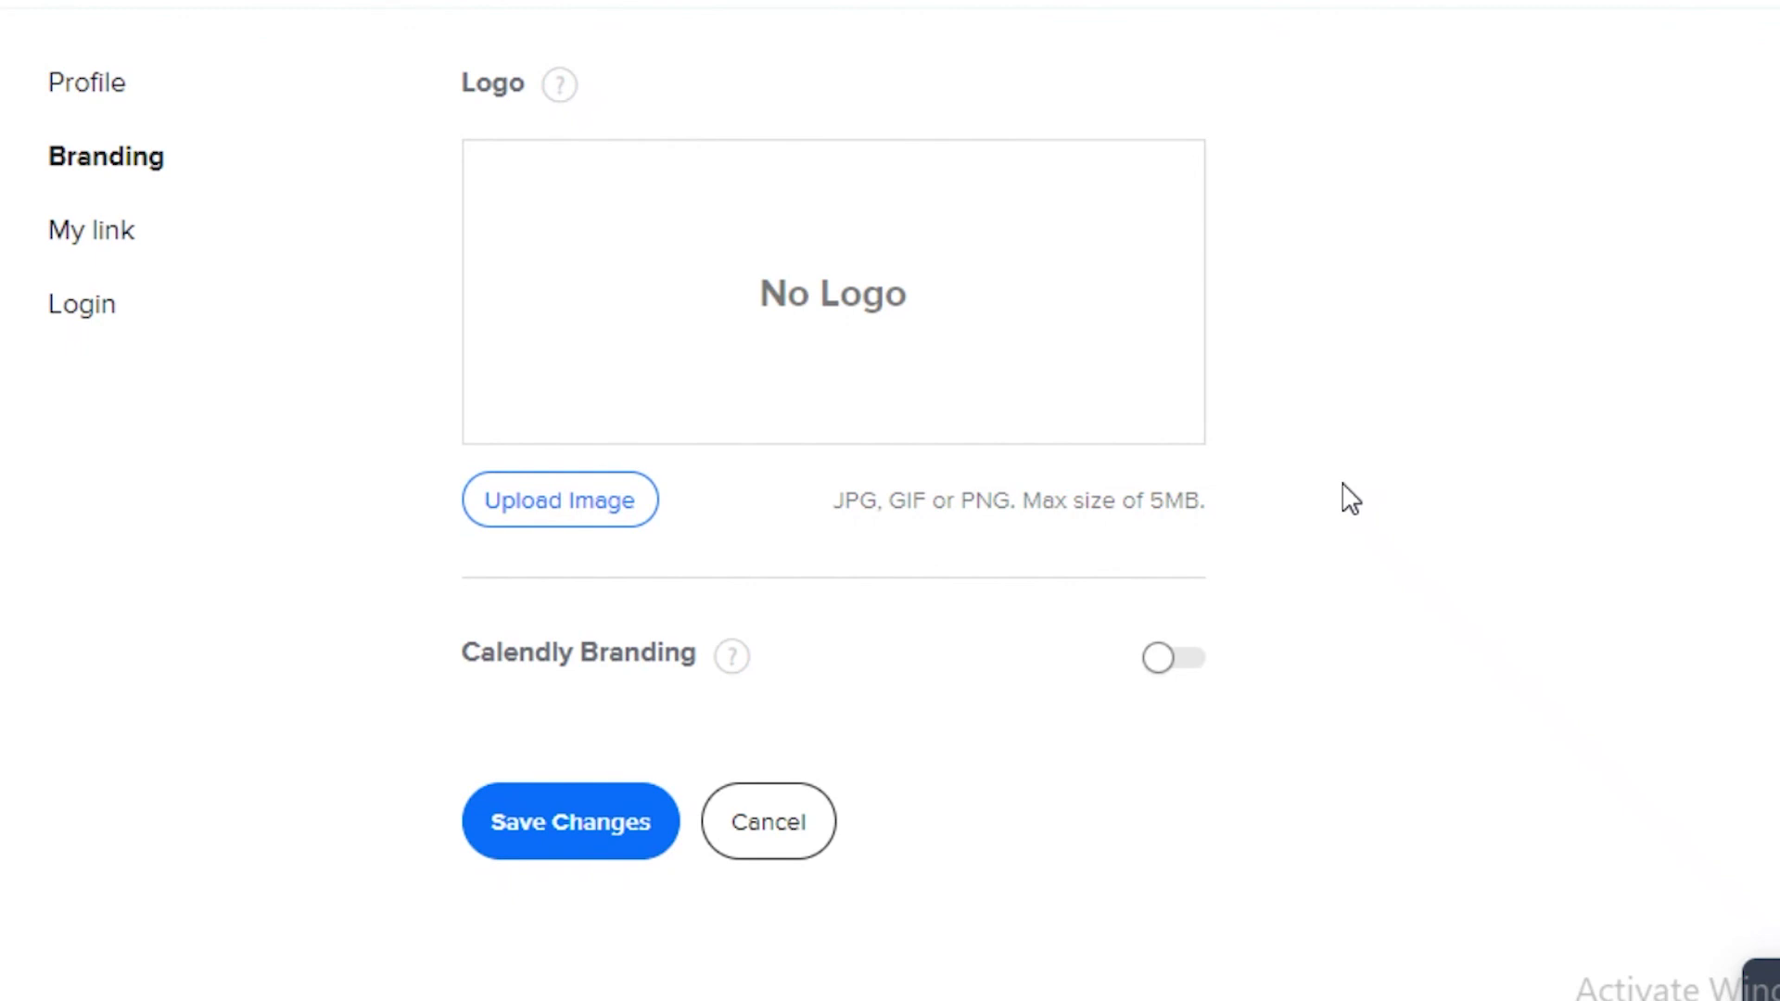
scroll(1084, 668, up, 3)
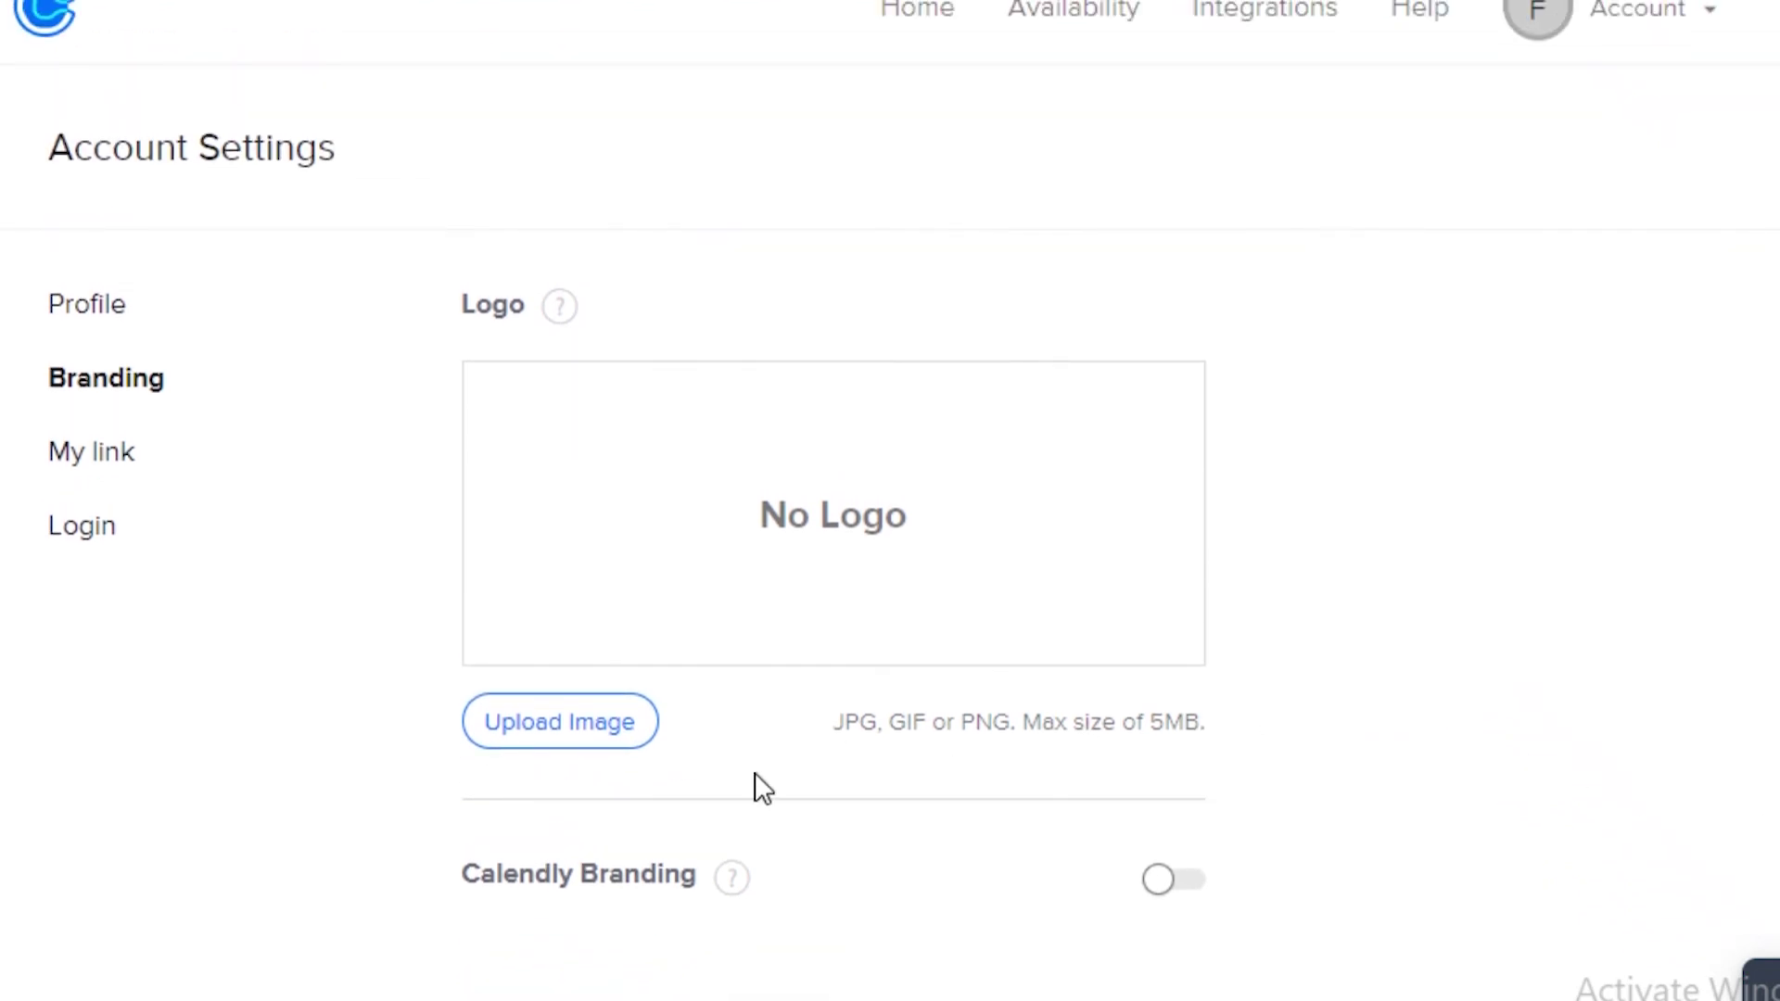
scroll(195, 404, down, 2)
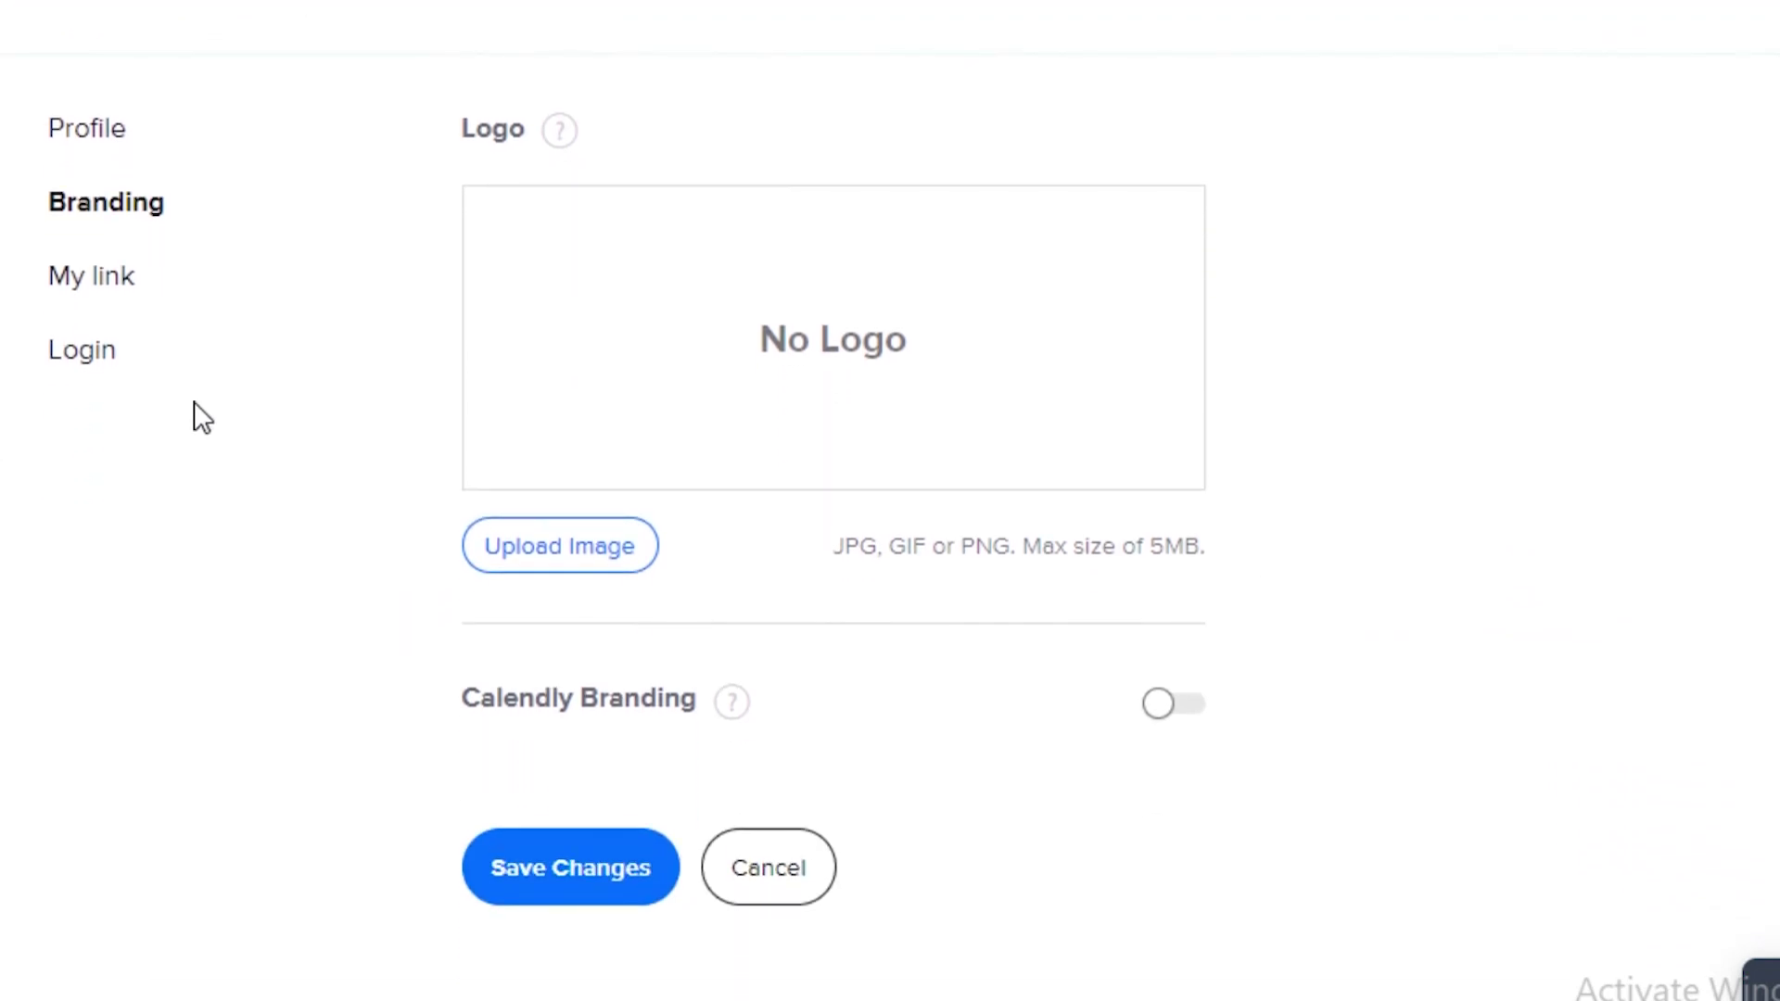